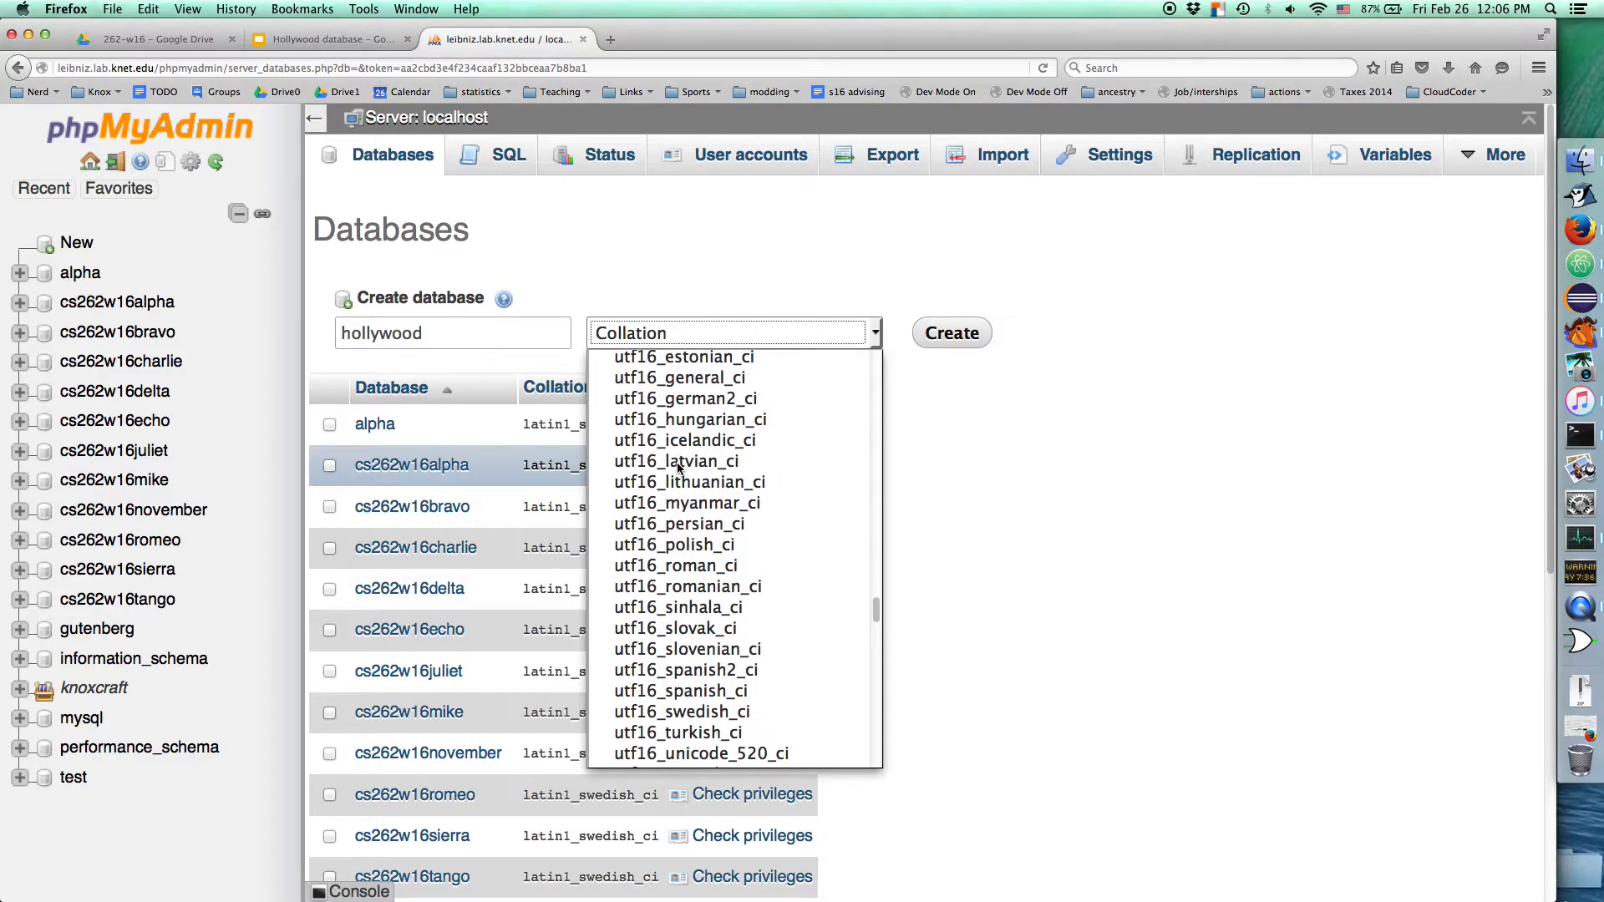
# - Create the hollywood database with the utf8_general_ci collation
pyautogui.scroll(3, 678, 467)
pyautogui.scroll(-5, 678, 468)
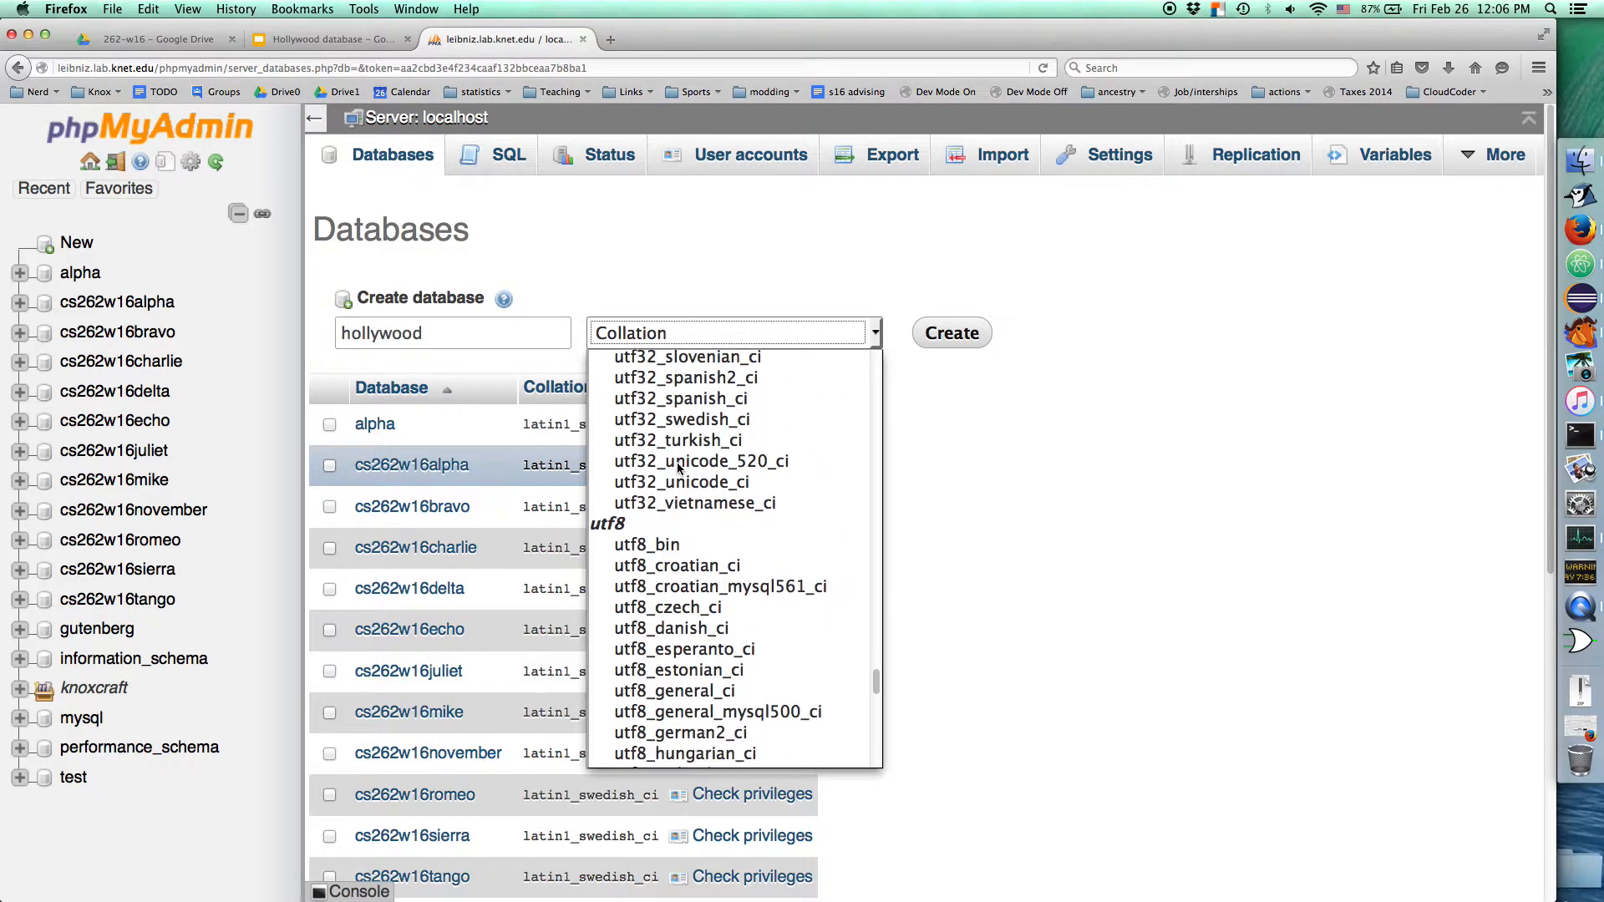
pyautogui.click(693, 649)
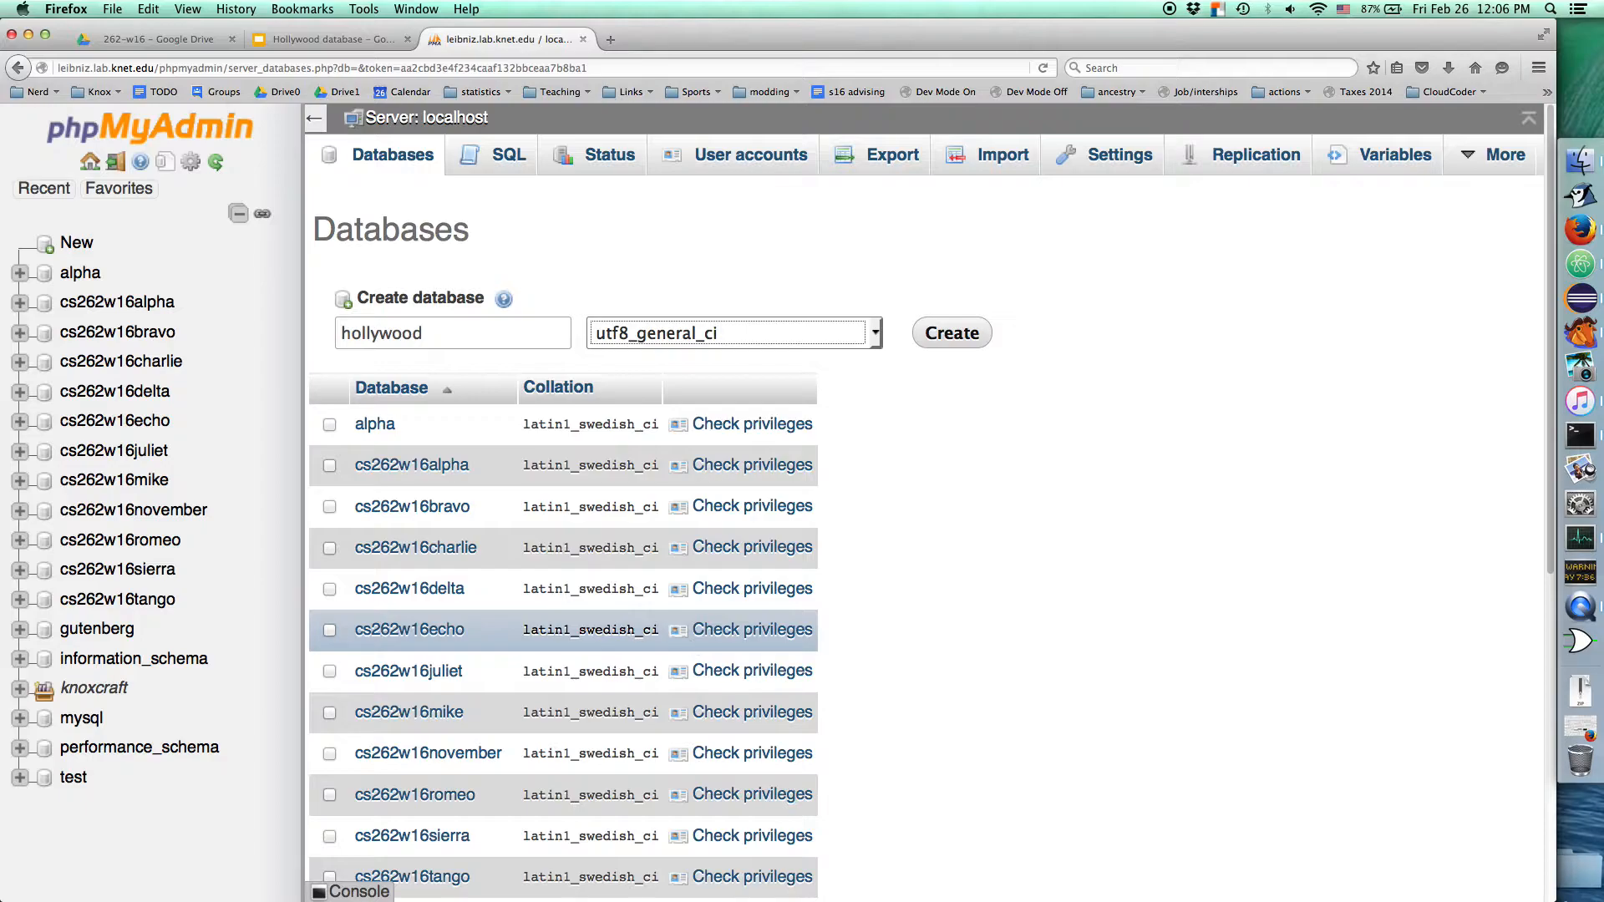
pyautogui.click(953, 333)
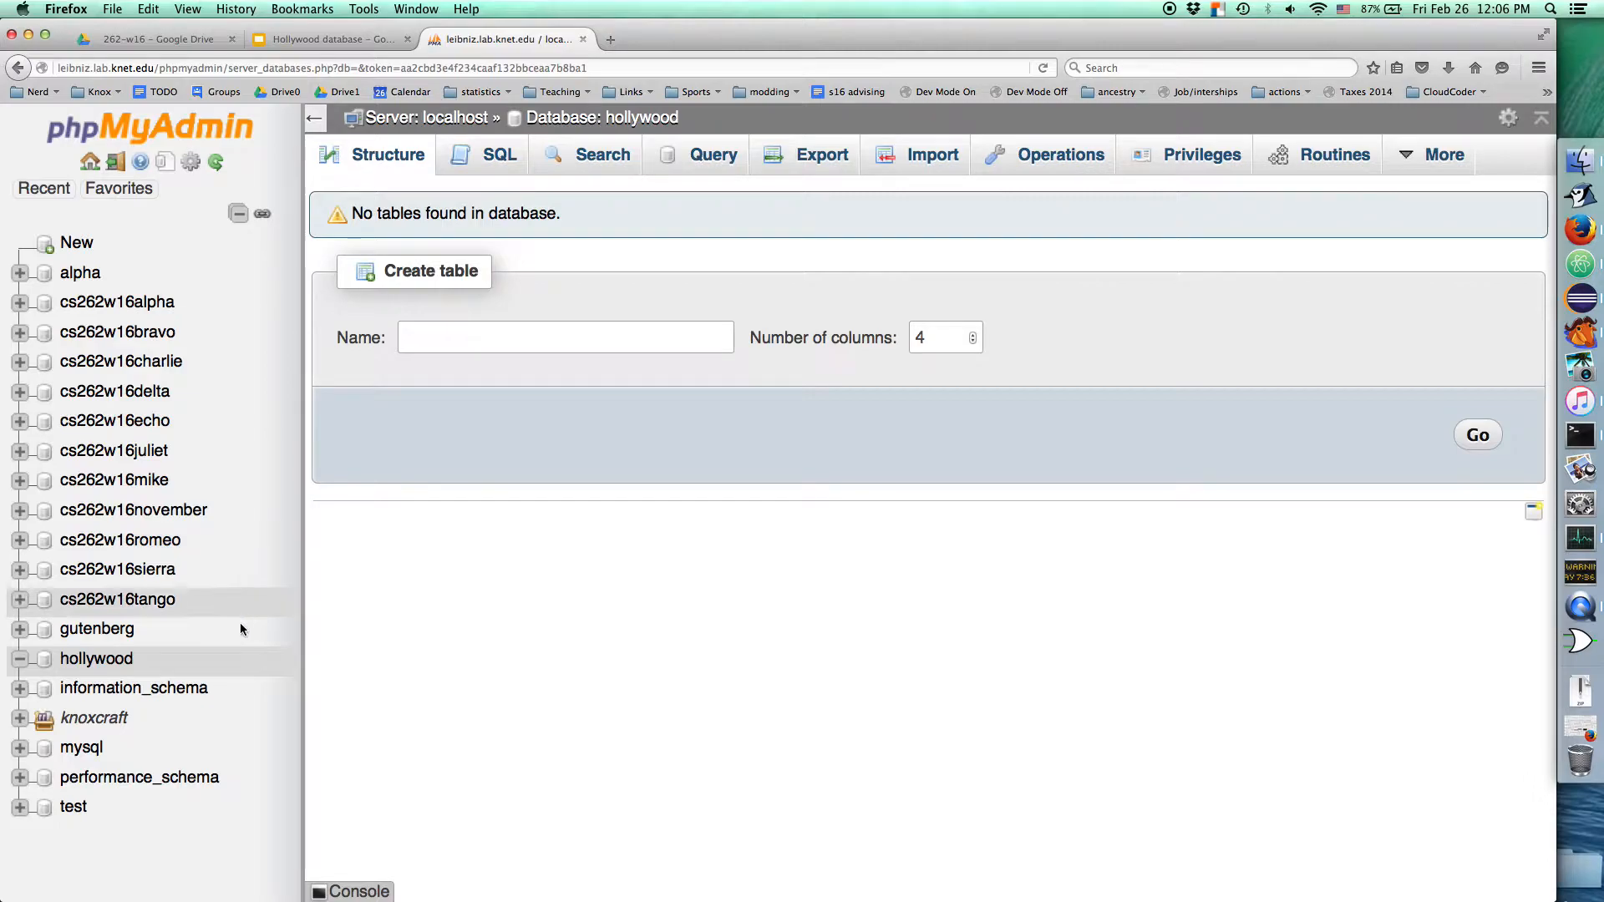
# - Open the hollywood database, go back to the server overview, and reopen the hollywood database
pyautogui.click(92, 660)
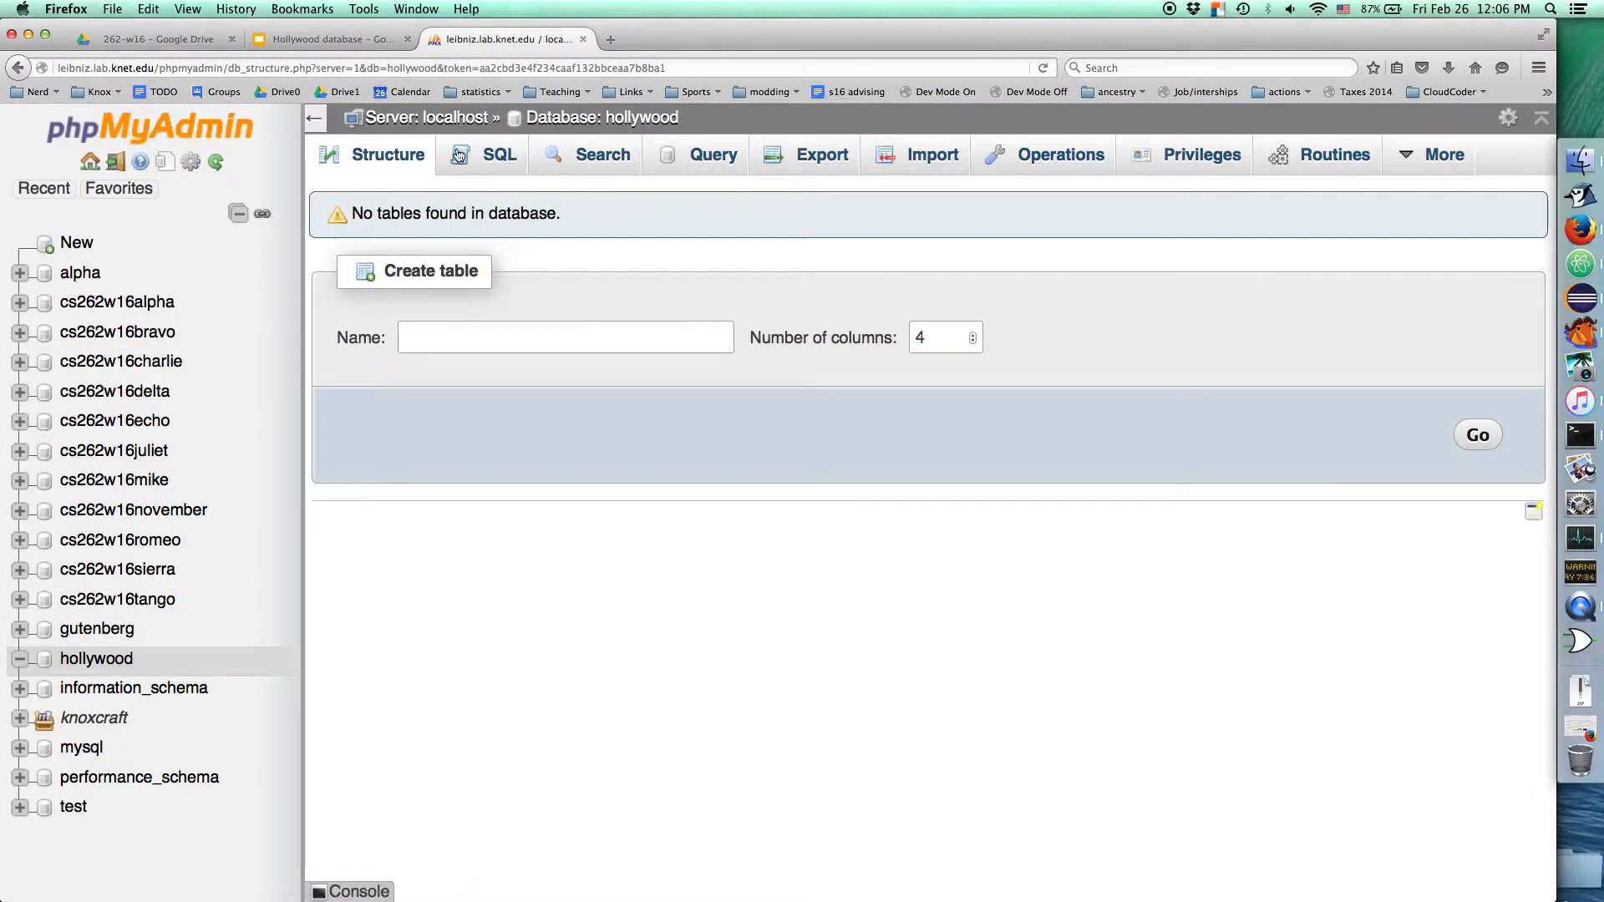
pyautogui.click(447, 119)
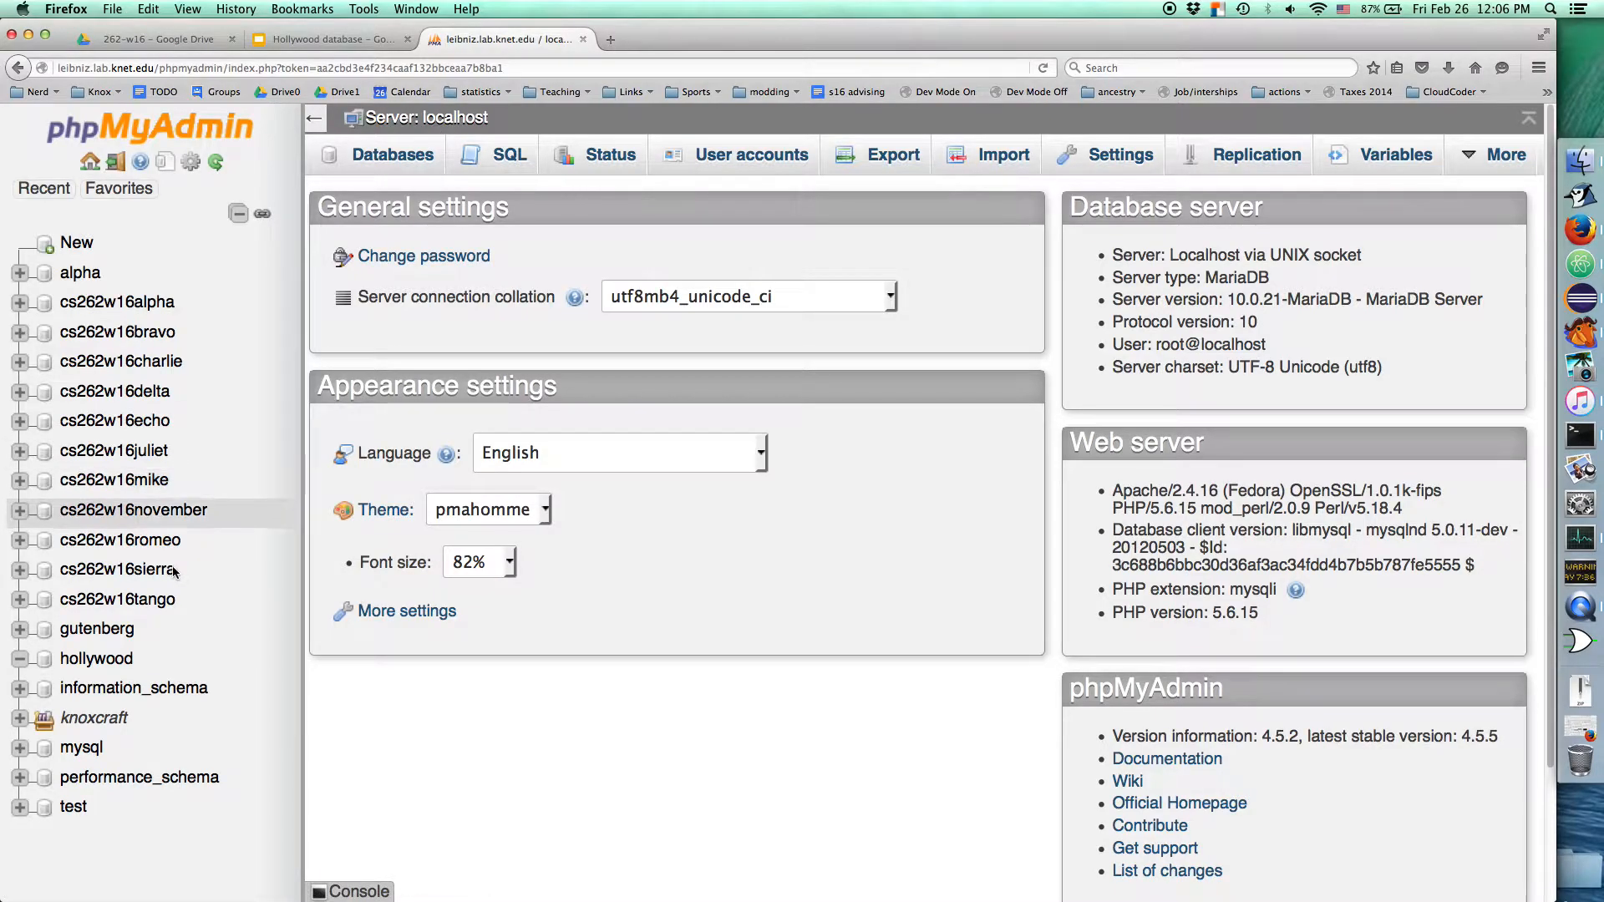
pyautogui.click(99, 659)
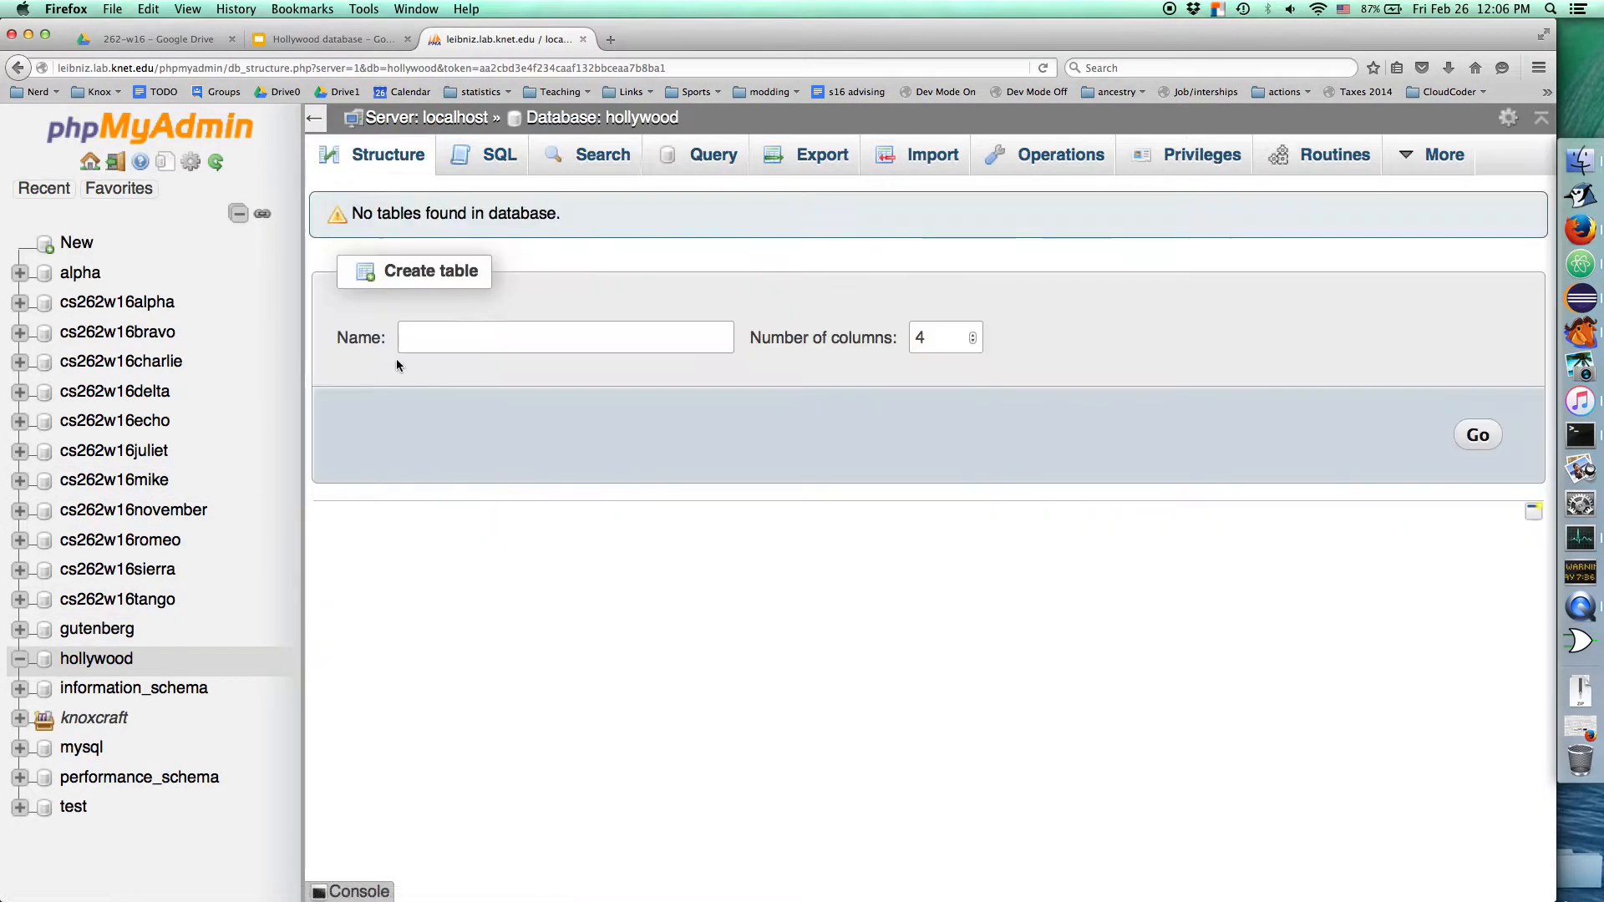
# - Start a new table named actors with 2 columns in the hollywood database
pyautogui.click(462, 336)
pyautogui.write('actors')
pyautogui.press('Tab')
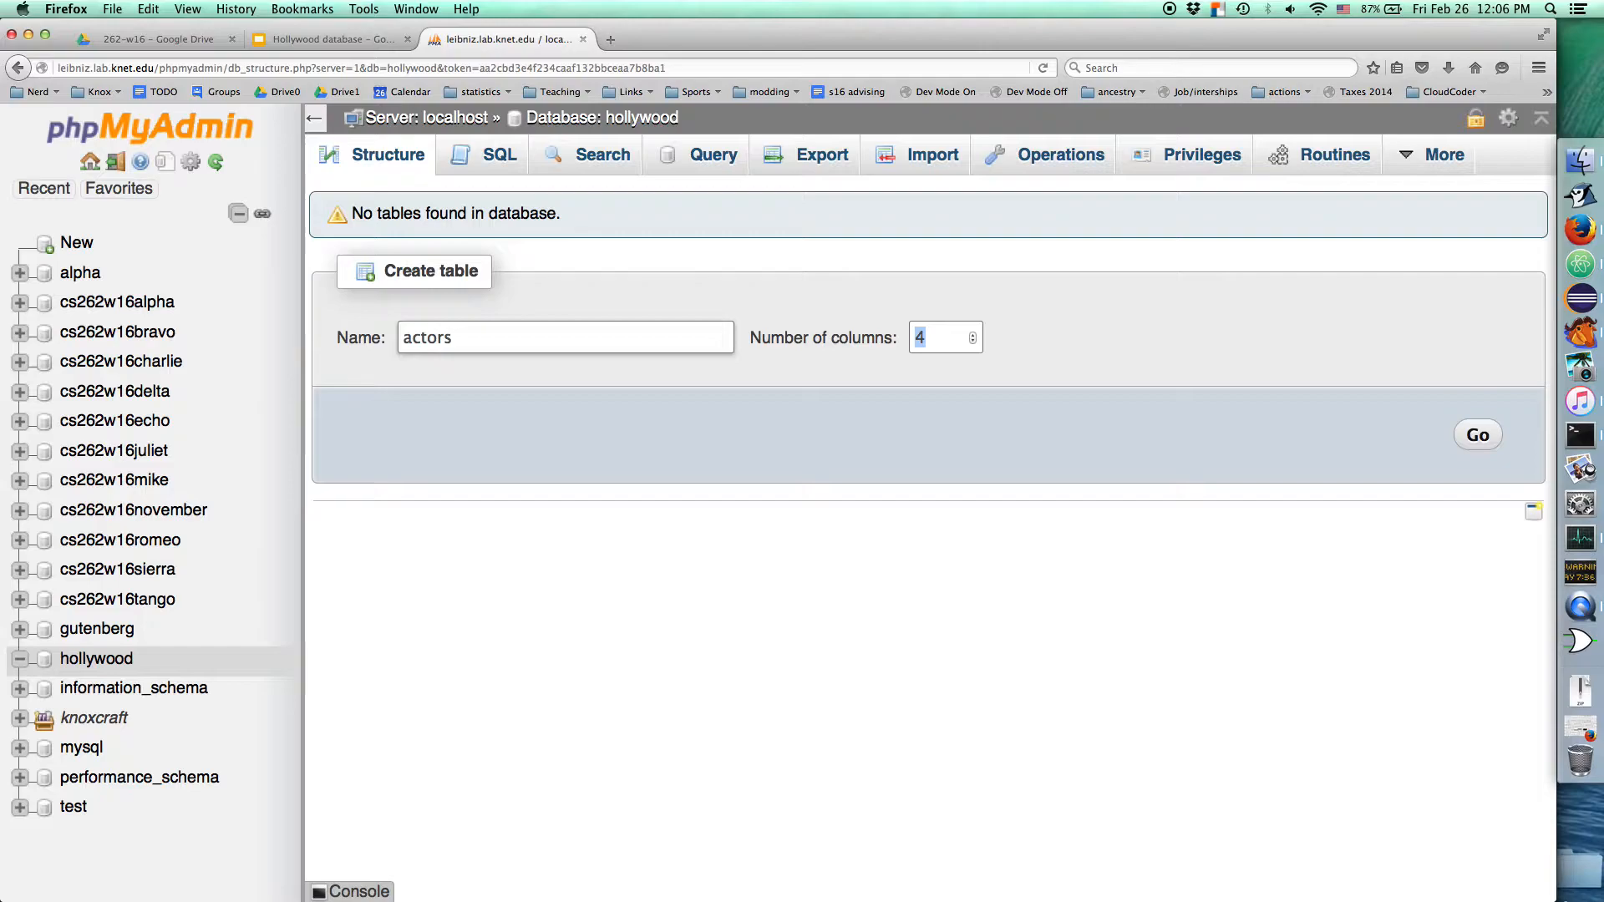
pyautogui.write('2')
pyautogui.press('Return')
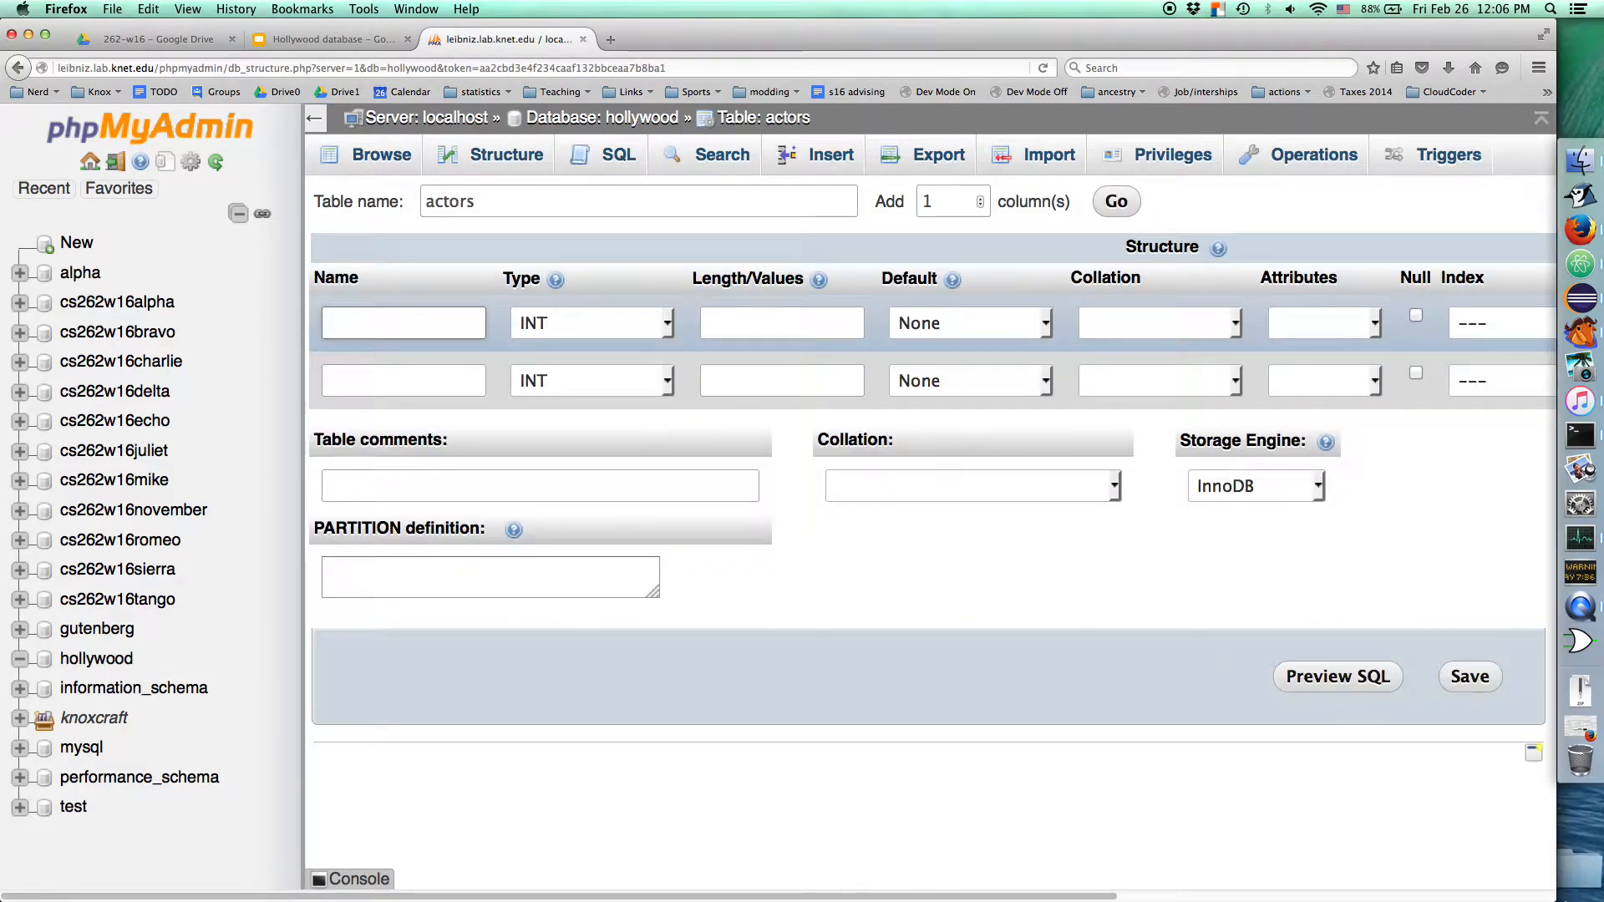
# - Name the first column of the actors table id and set its type to INT
pyautogui.write('id')
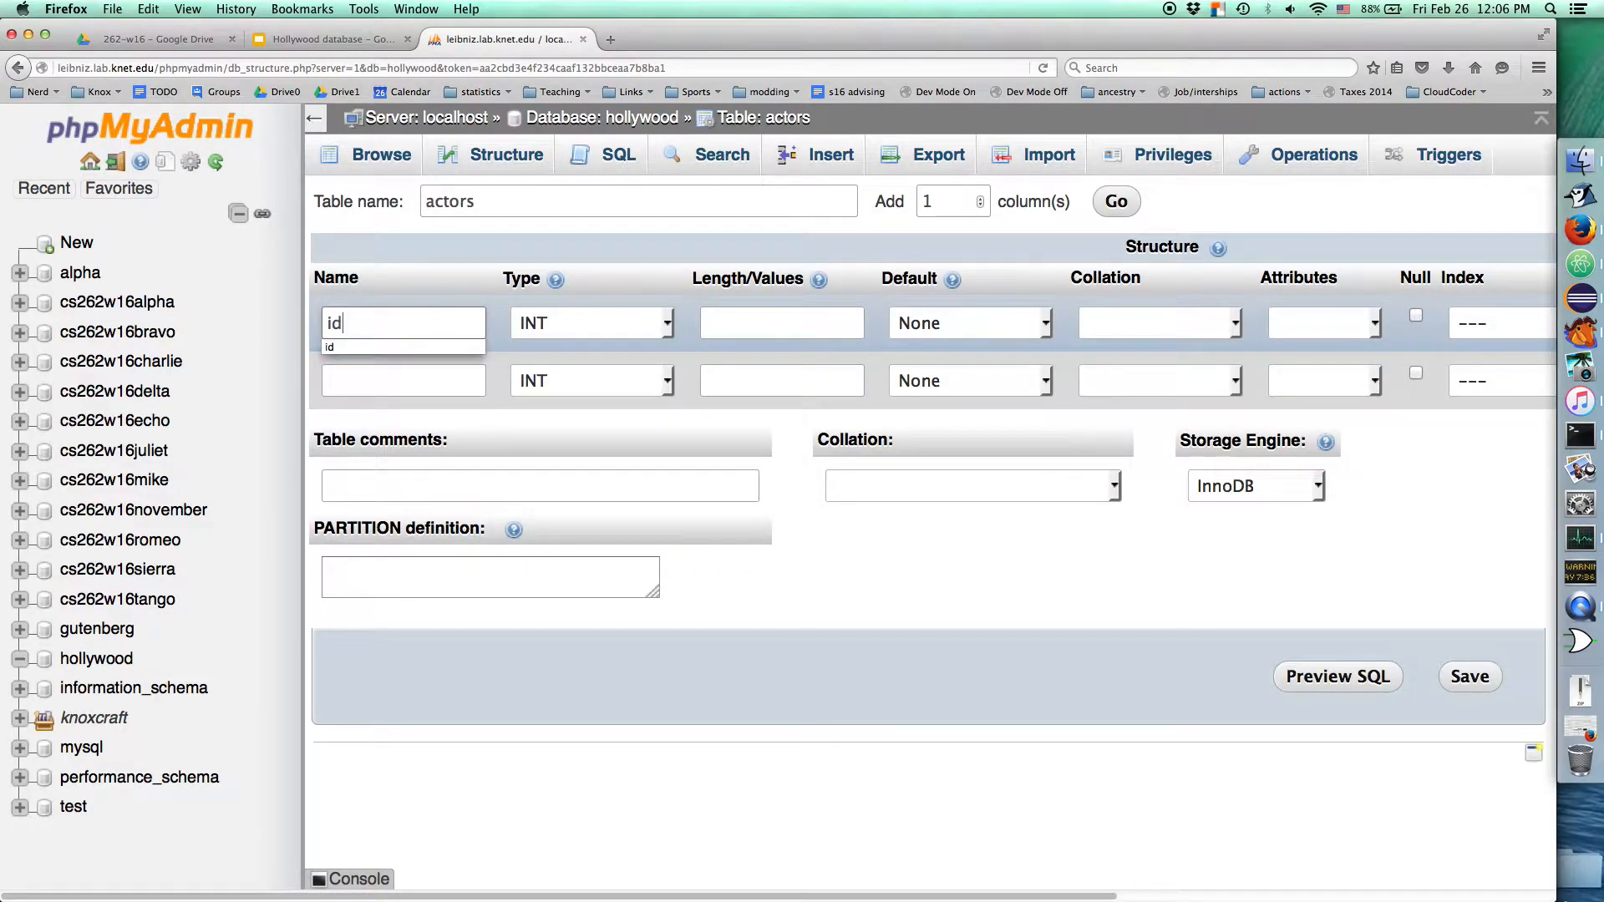
pyautogui.click(493, 325)
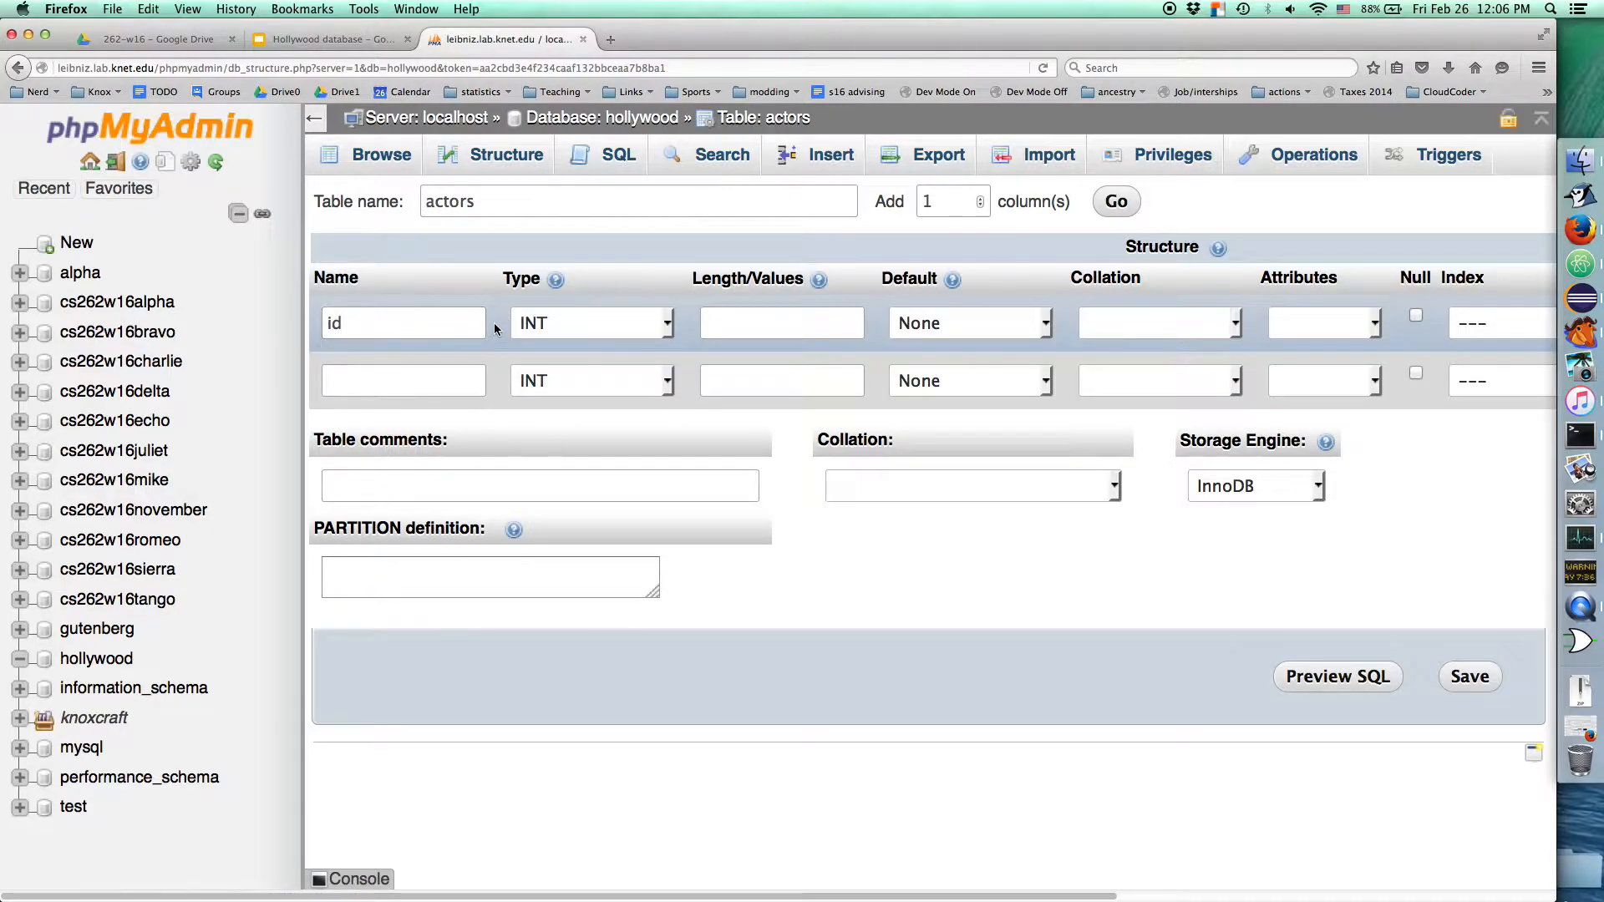
pyautogui.click(585, 324)
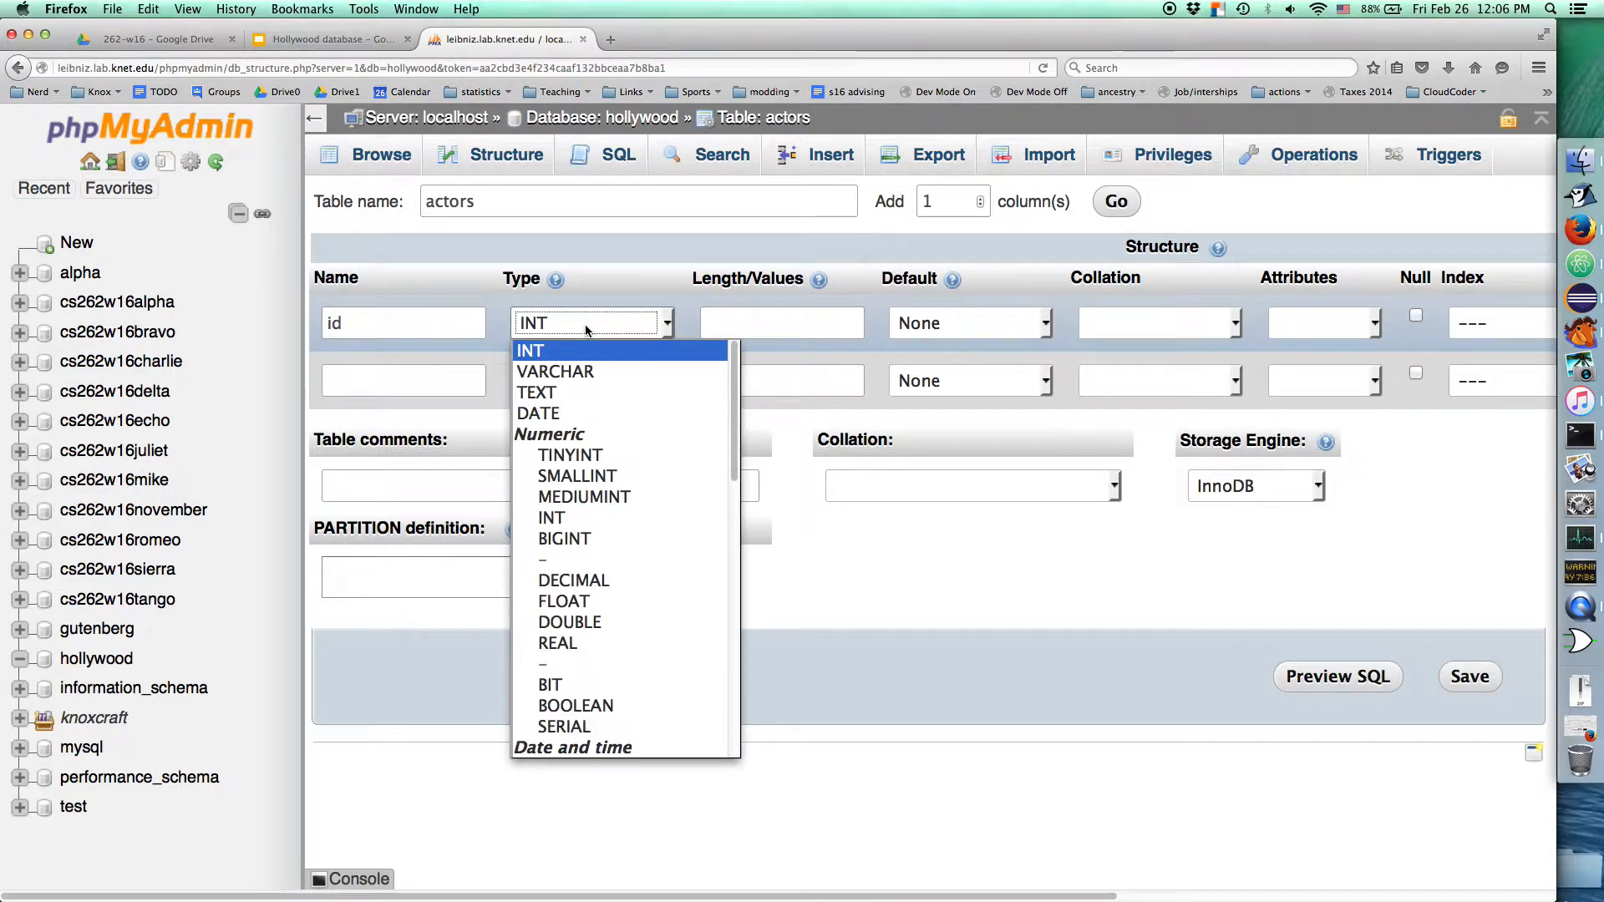
pyautogui.click(607, 498)
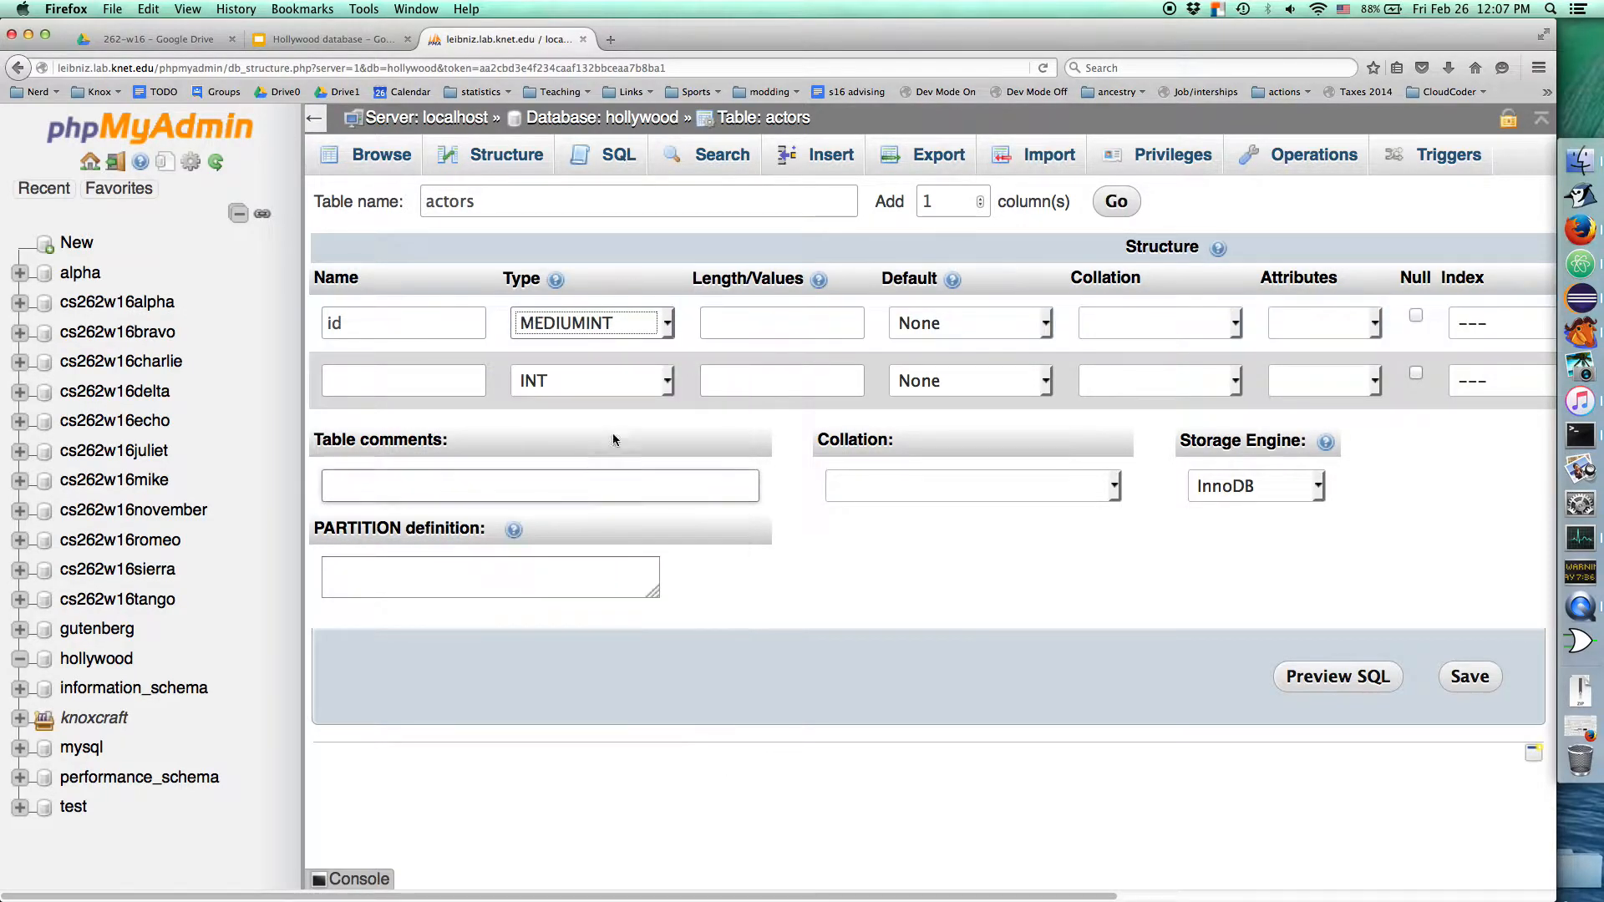
pyautogui.click(623, 324)
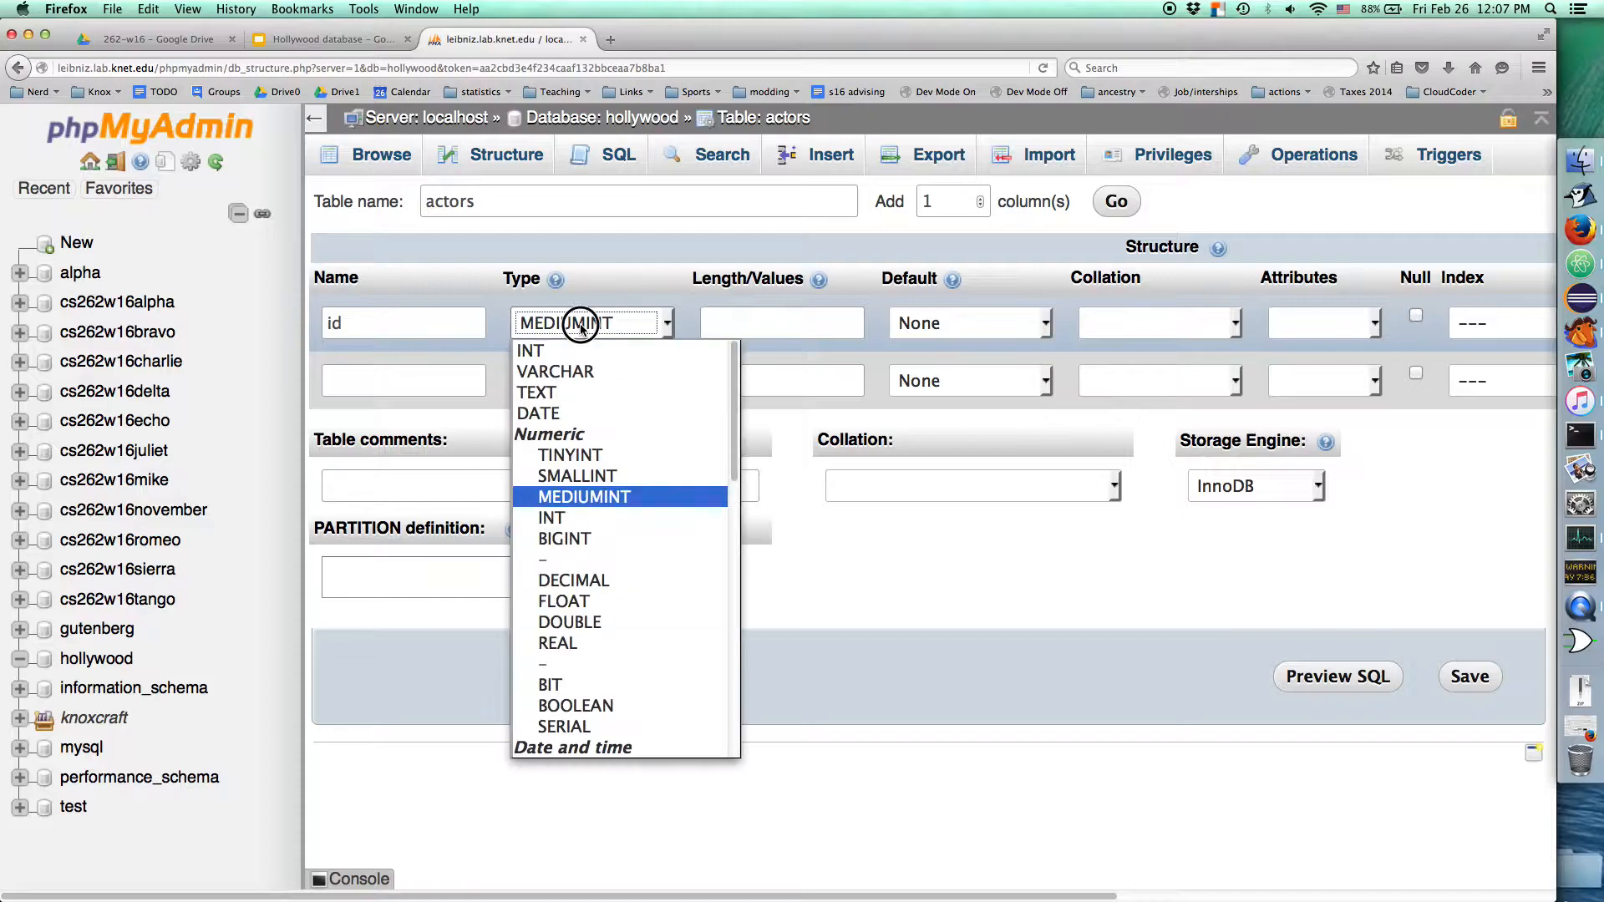
pyautogui.click(573, 520)
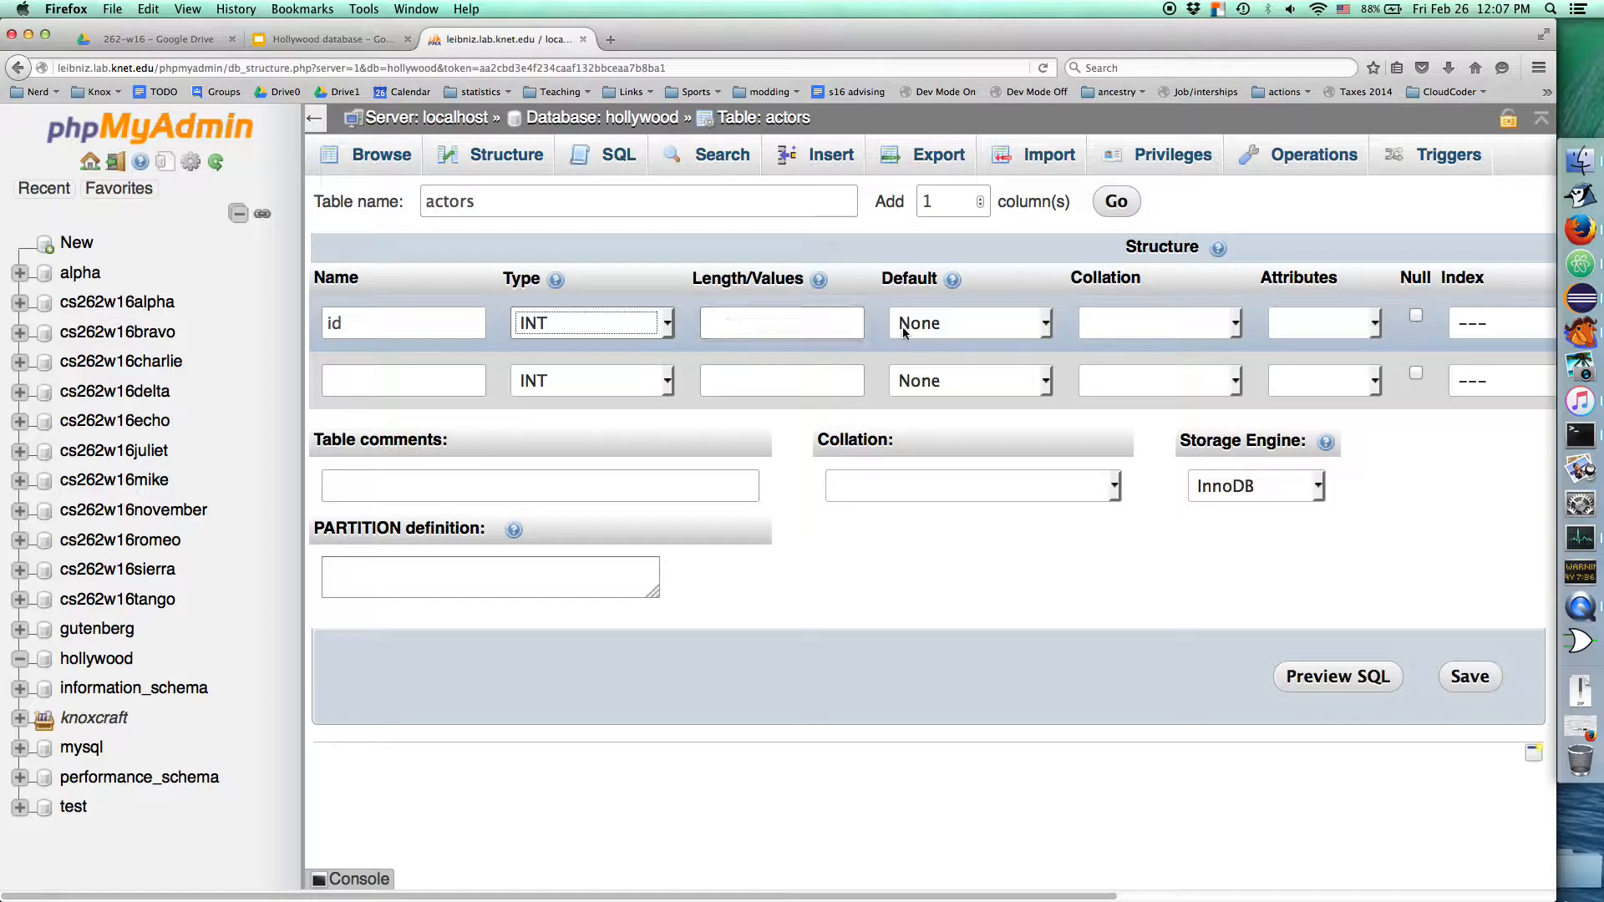
# - Set the id column's attribute to UNSIGNED, keeping its default as None and its collation blank
pyautogui.click(930, 325)
pyautogui.click(929, 326)
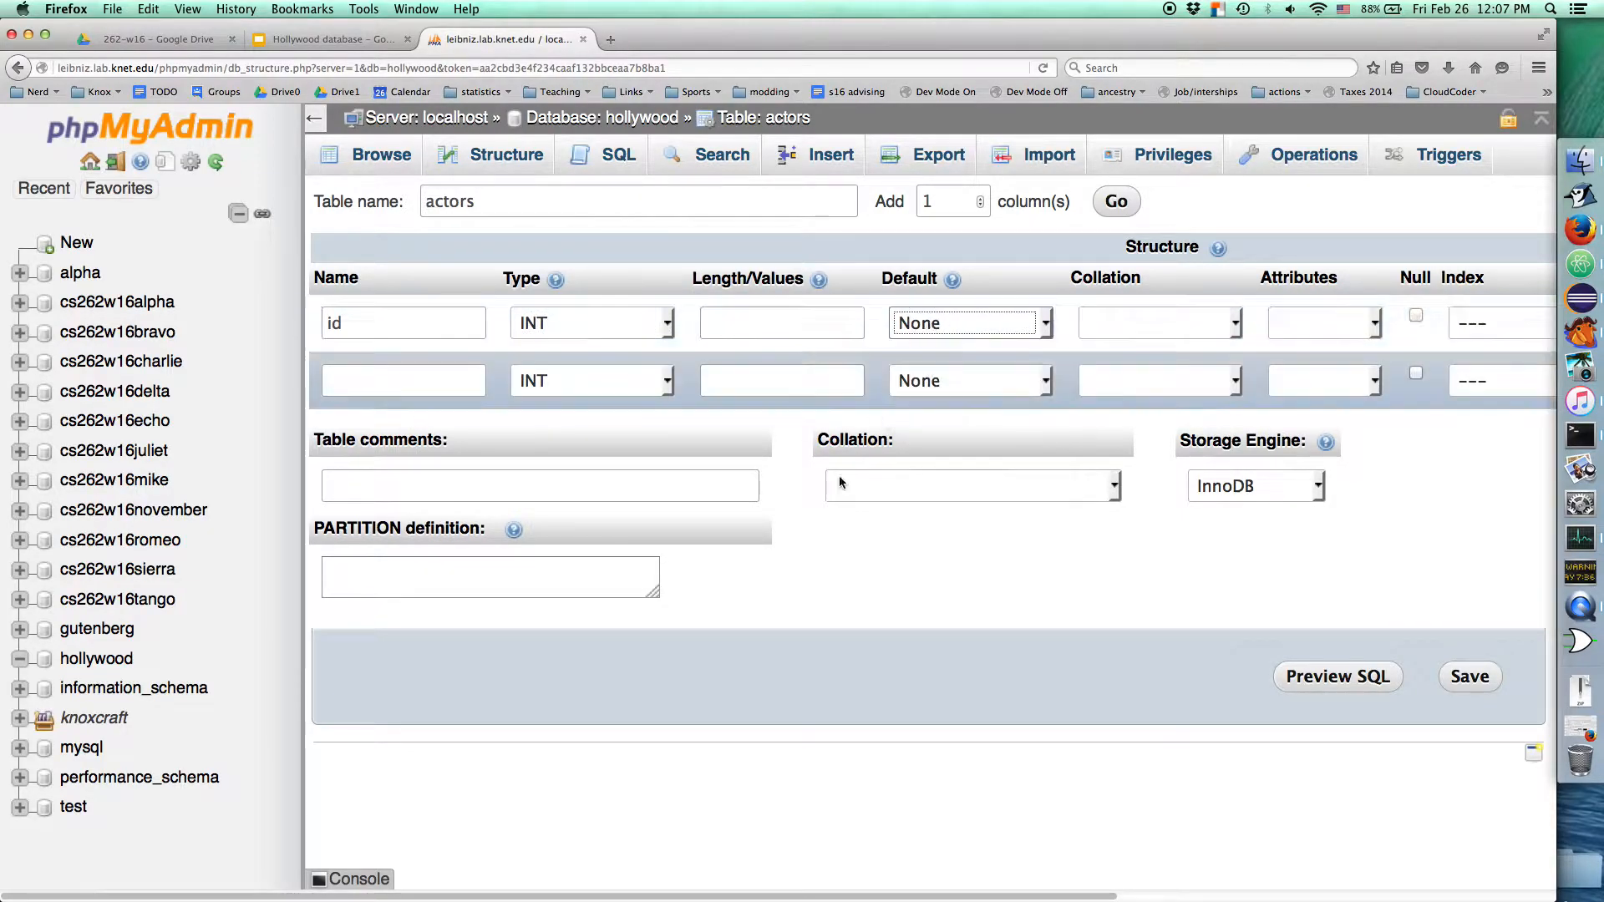
pyautogui.moveTo(840, 892); pyautogui.dragTo(994, 892)
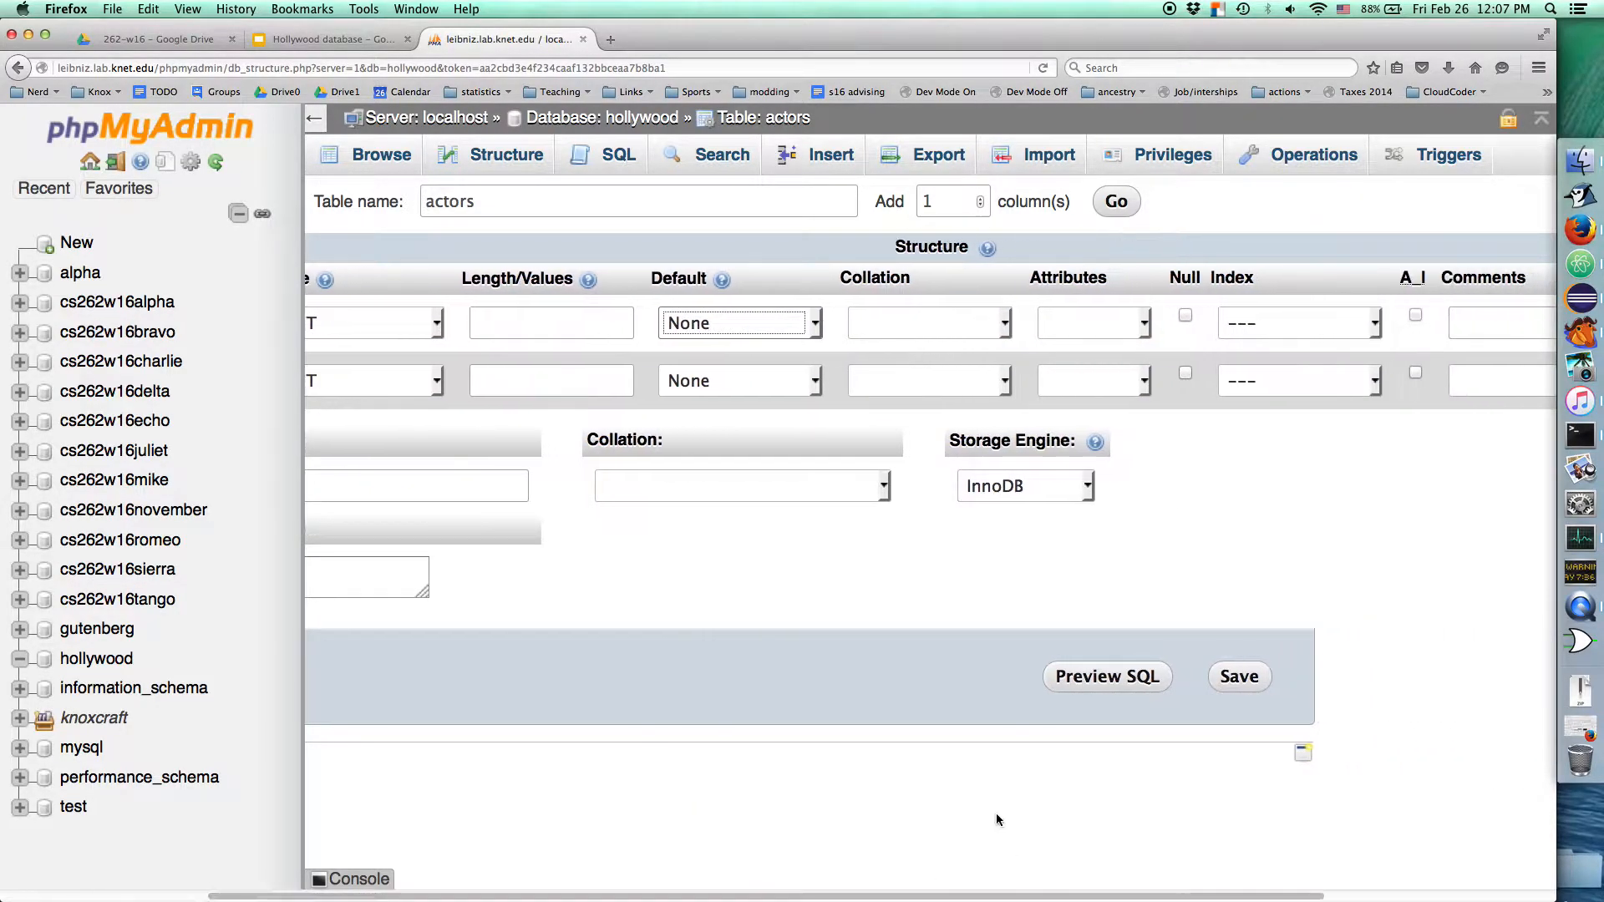
pyautogui.click(925, 326)
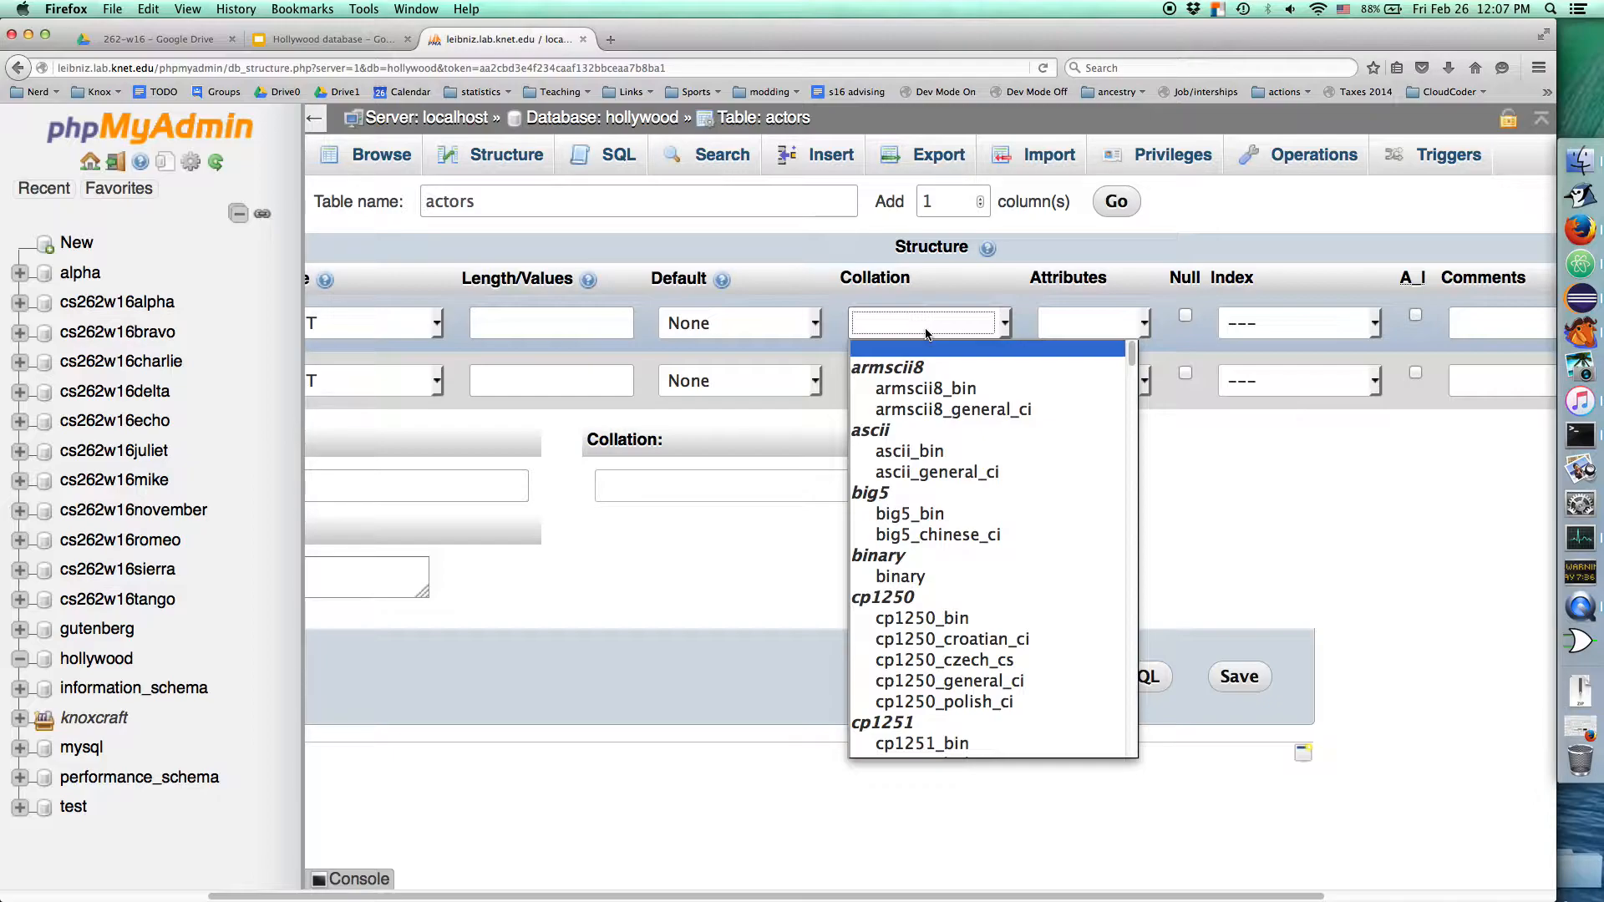
pyautogui.click(925, 328)
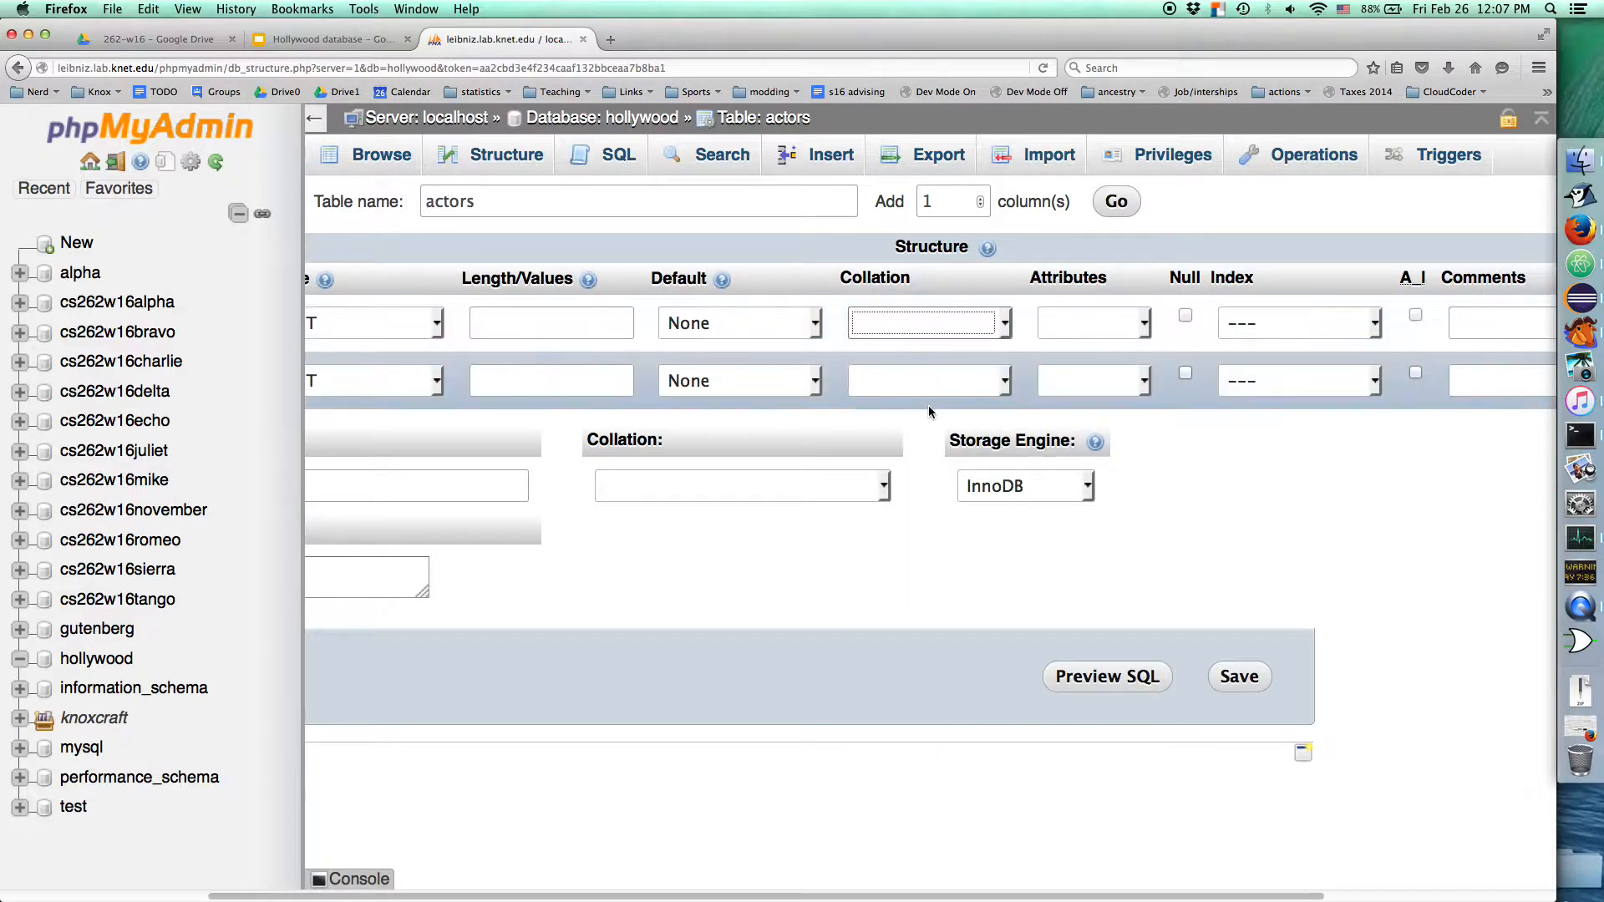
pyautogui.click(1090, 326)
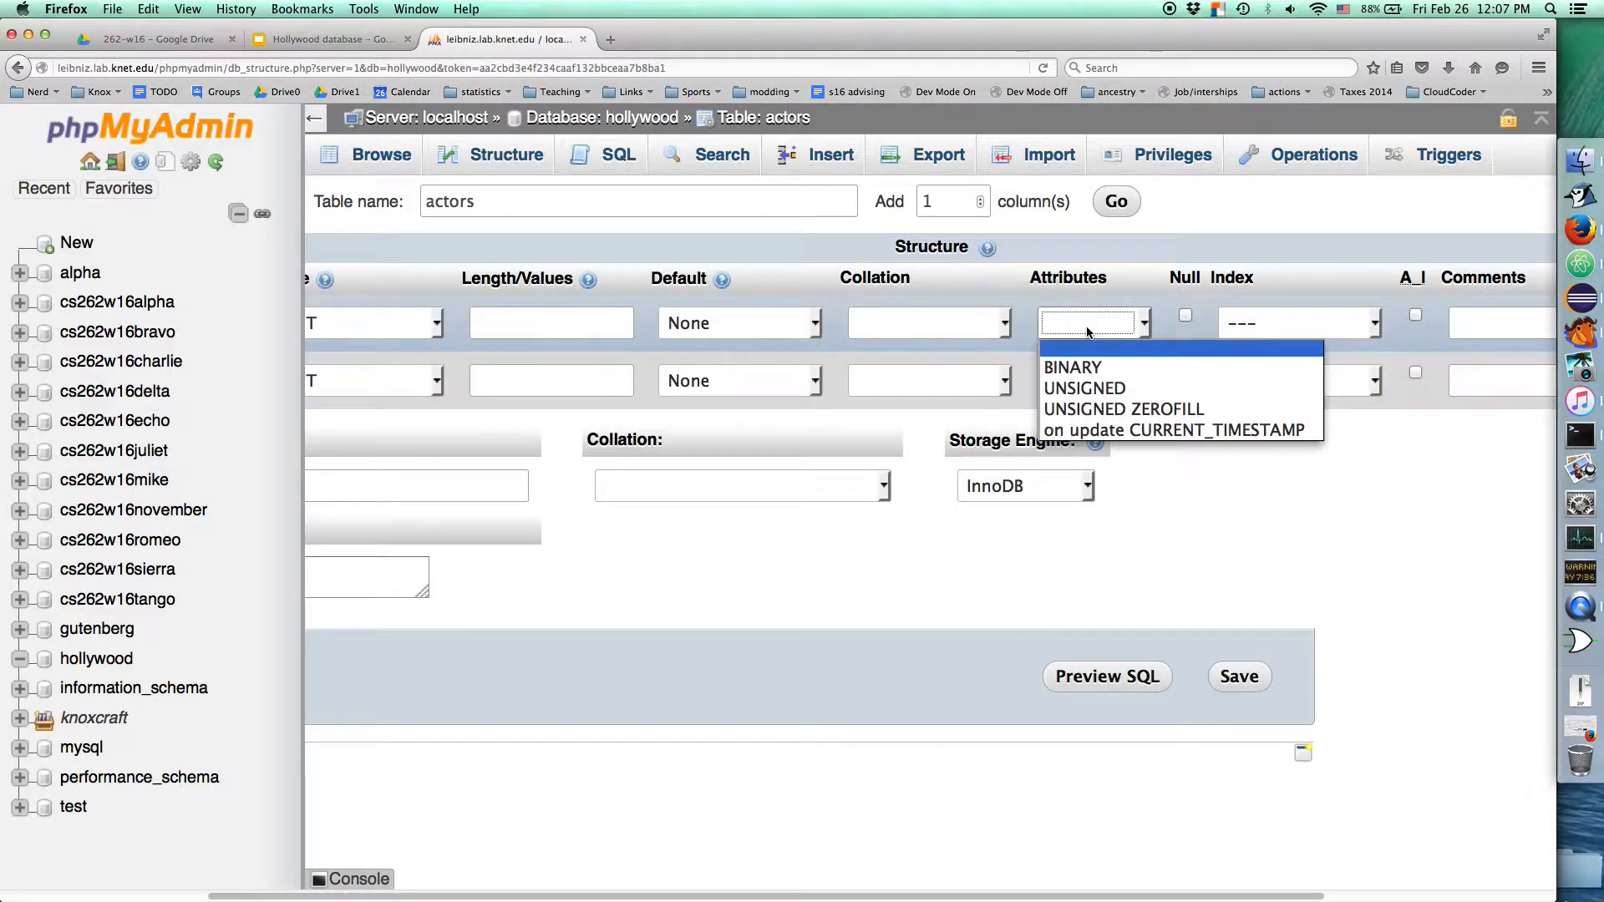
pyautogui.click(1086, 389)
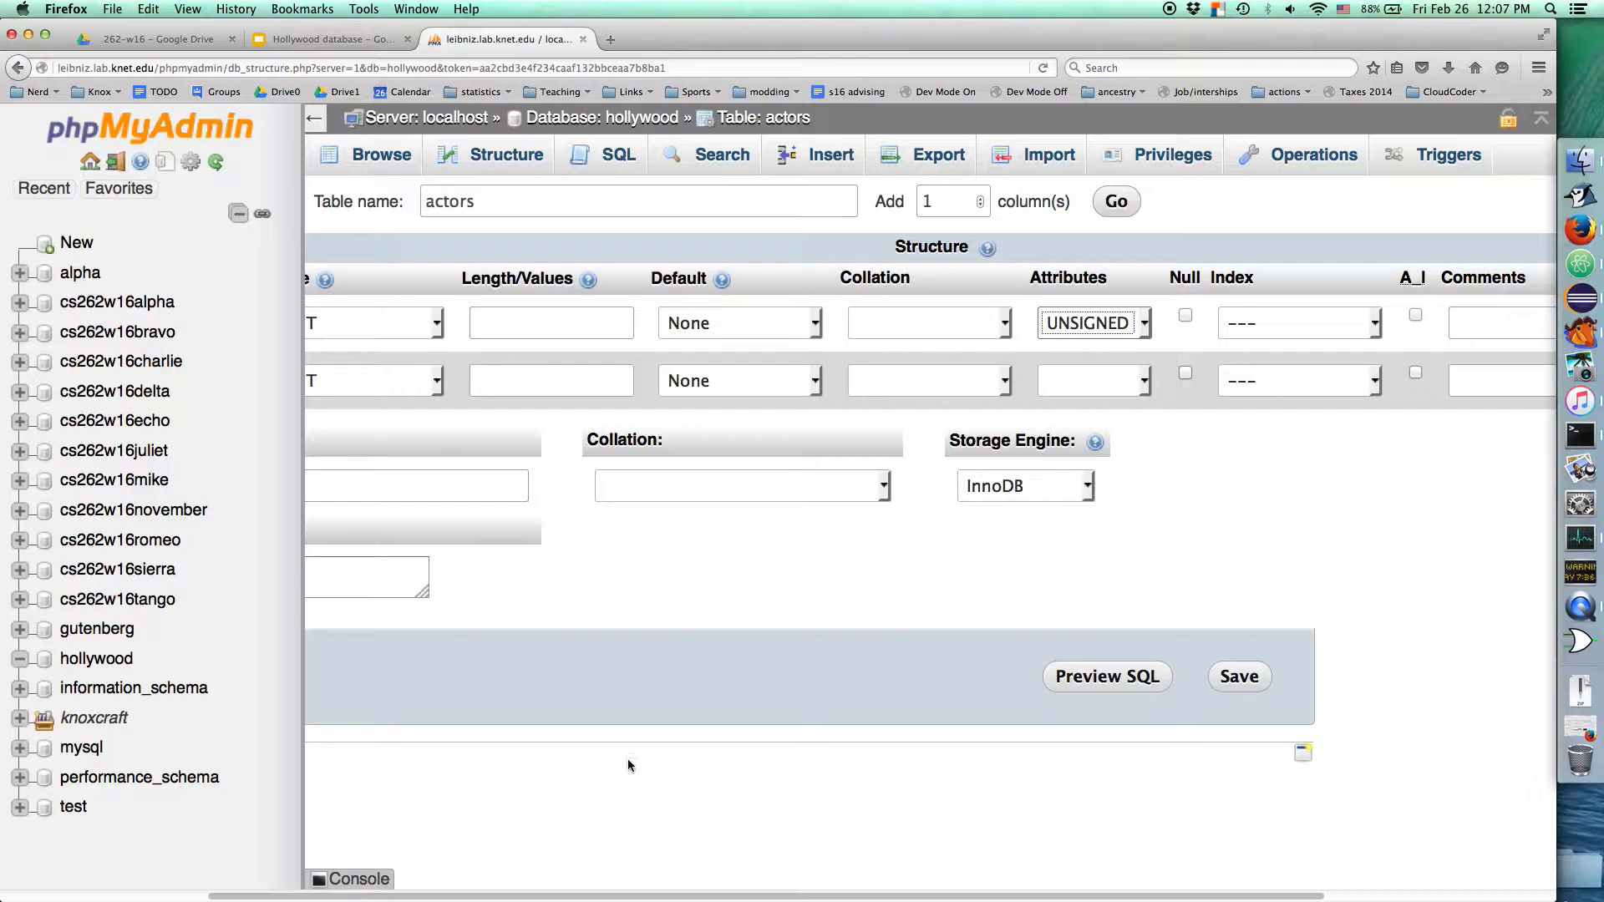
# - Make the id column the PRIMARY index and enable auto-increment for it, leaving its virtuality blank
pyautogui.moveTo(661, 894); pyautogui.dragTo(883, 894)
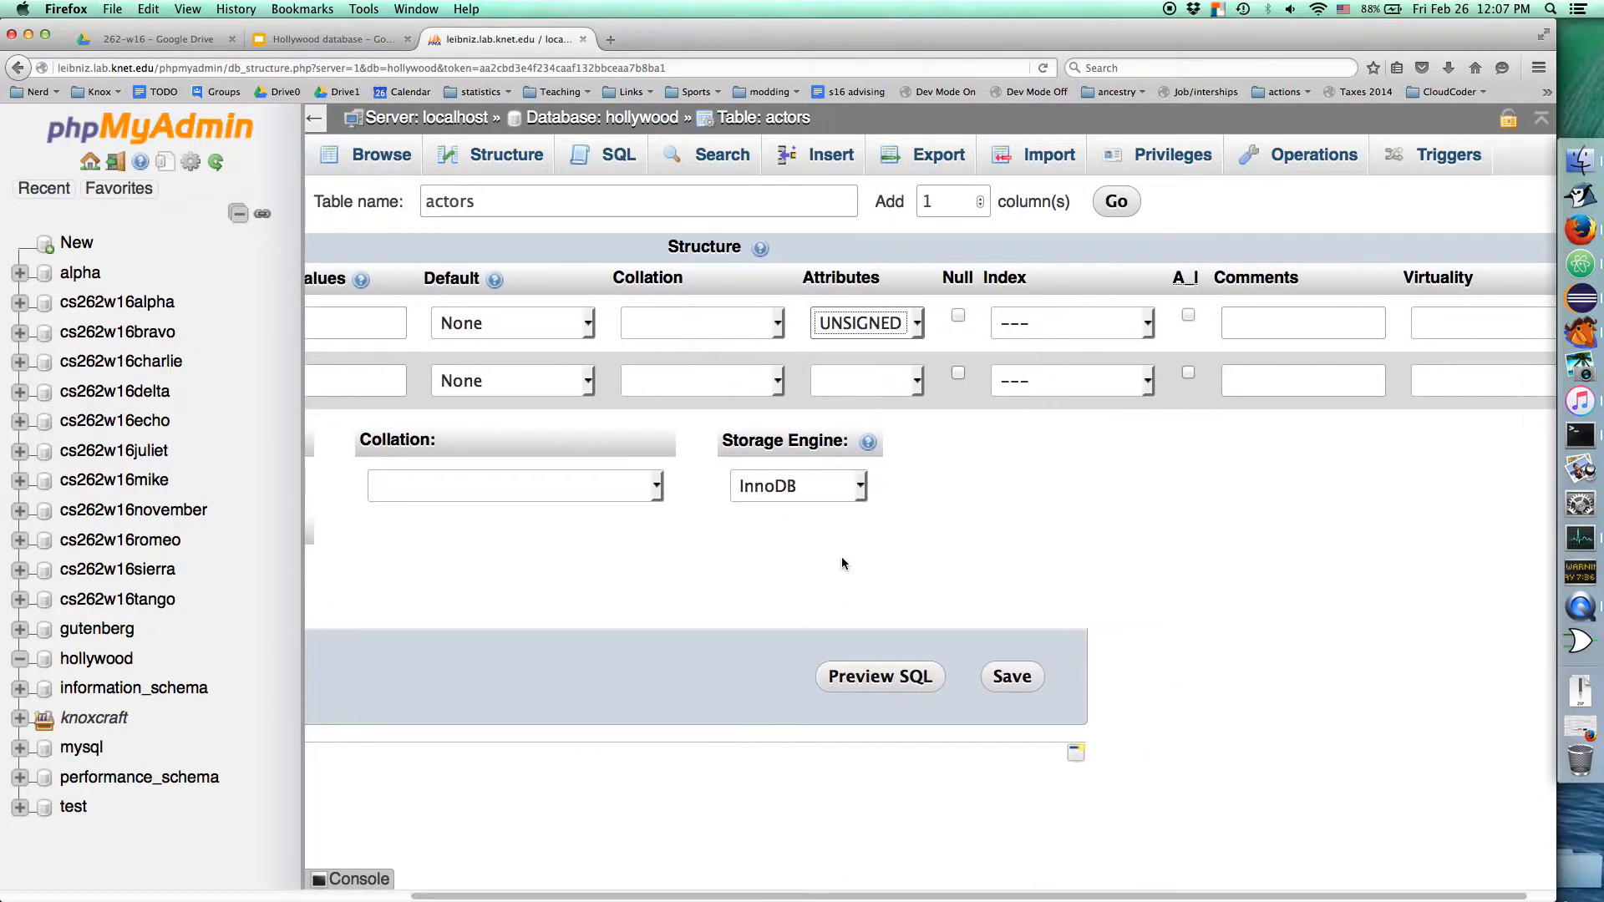
pyautogui.click(1031, 334)
pyautogui.click(1032, 372)
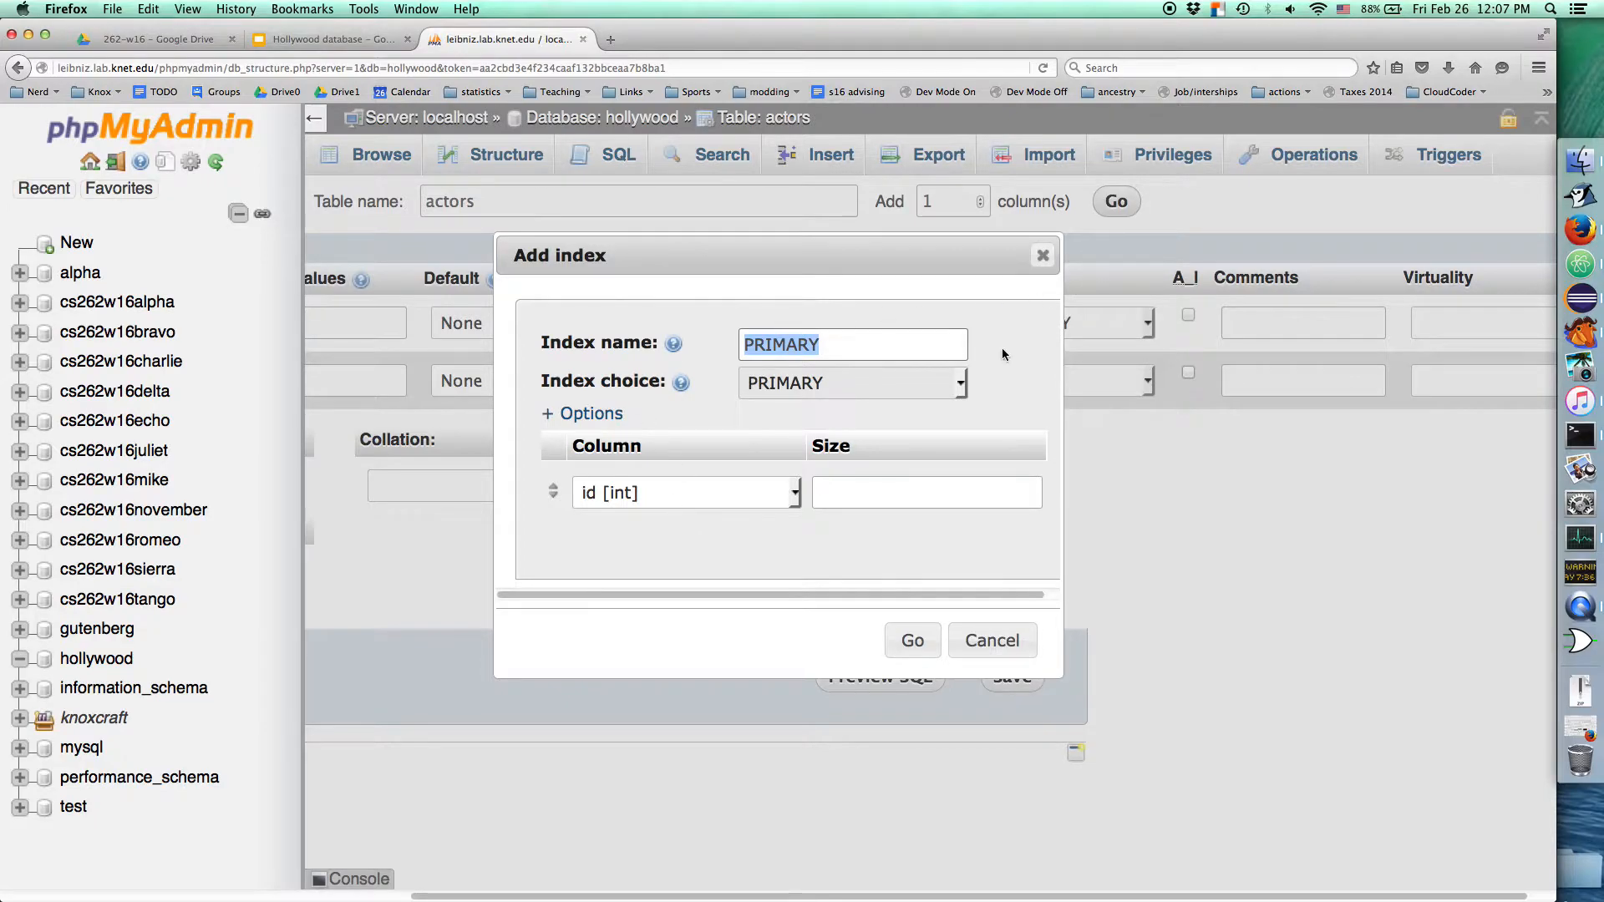
pyautogui.click(824, 342)
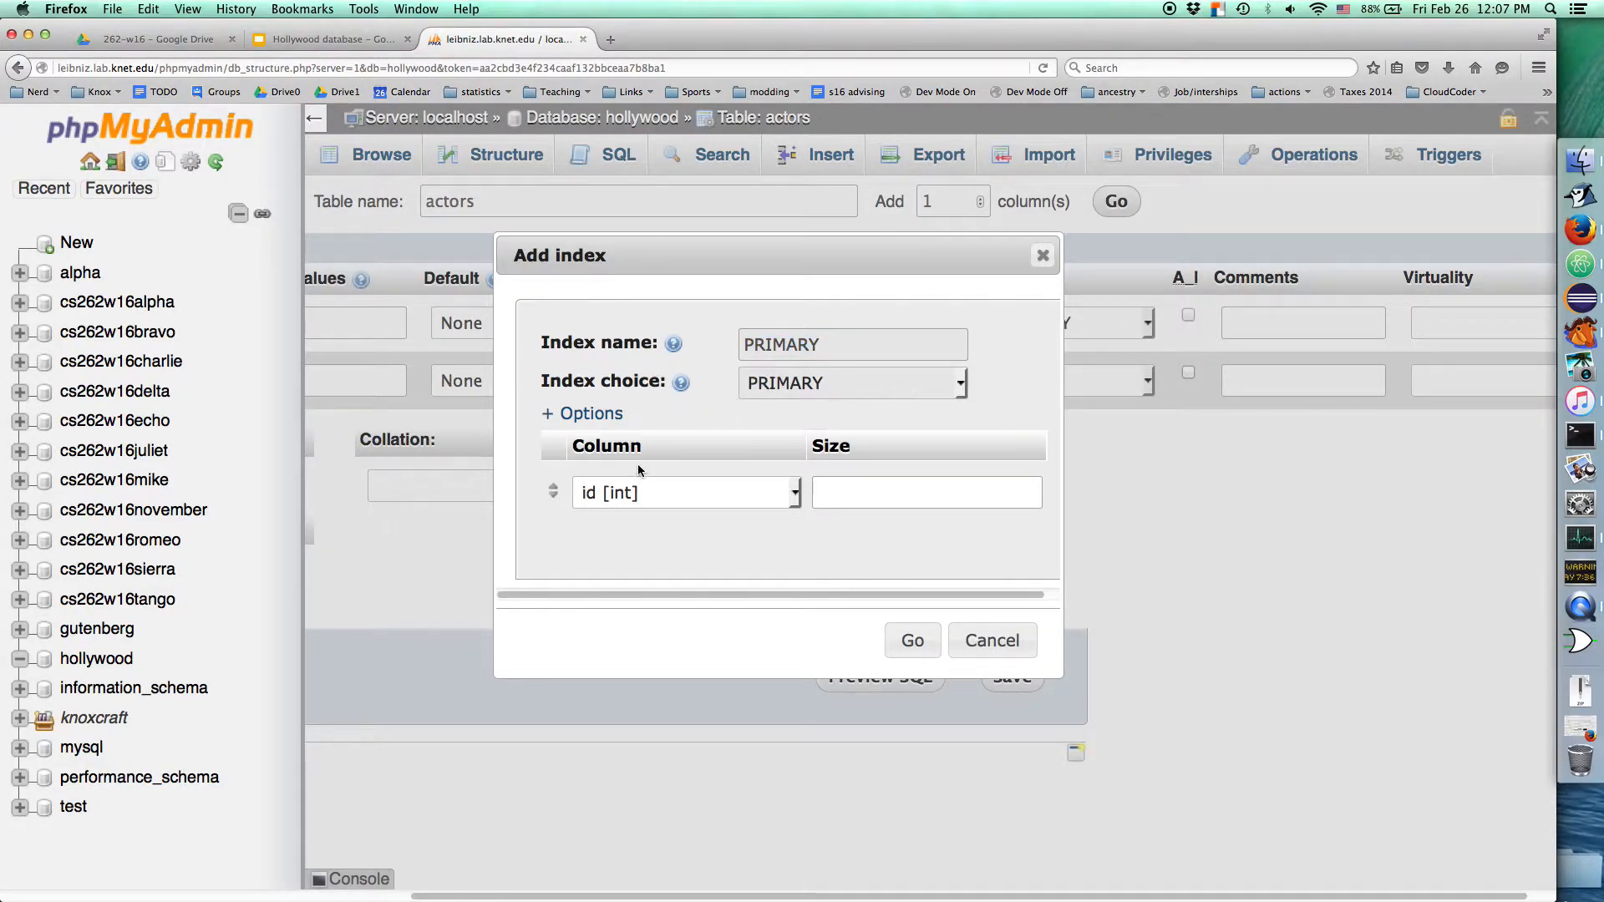
pyautogui.click(904, 635)
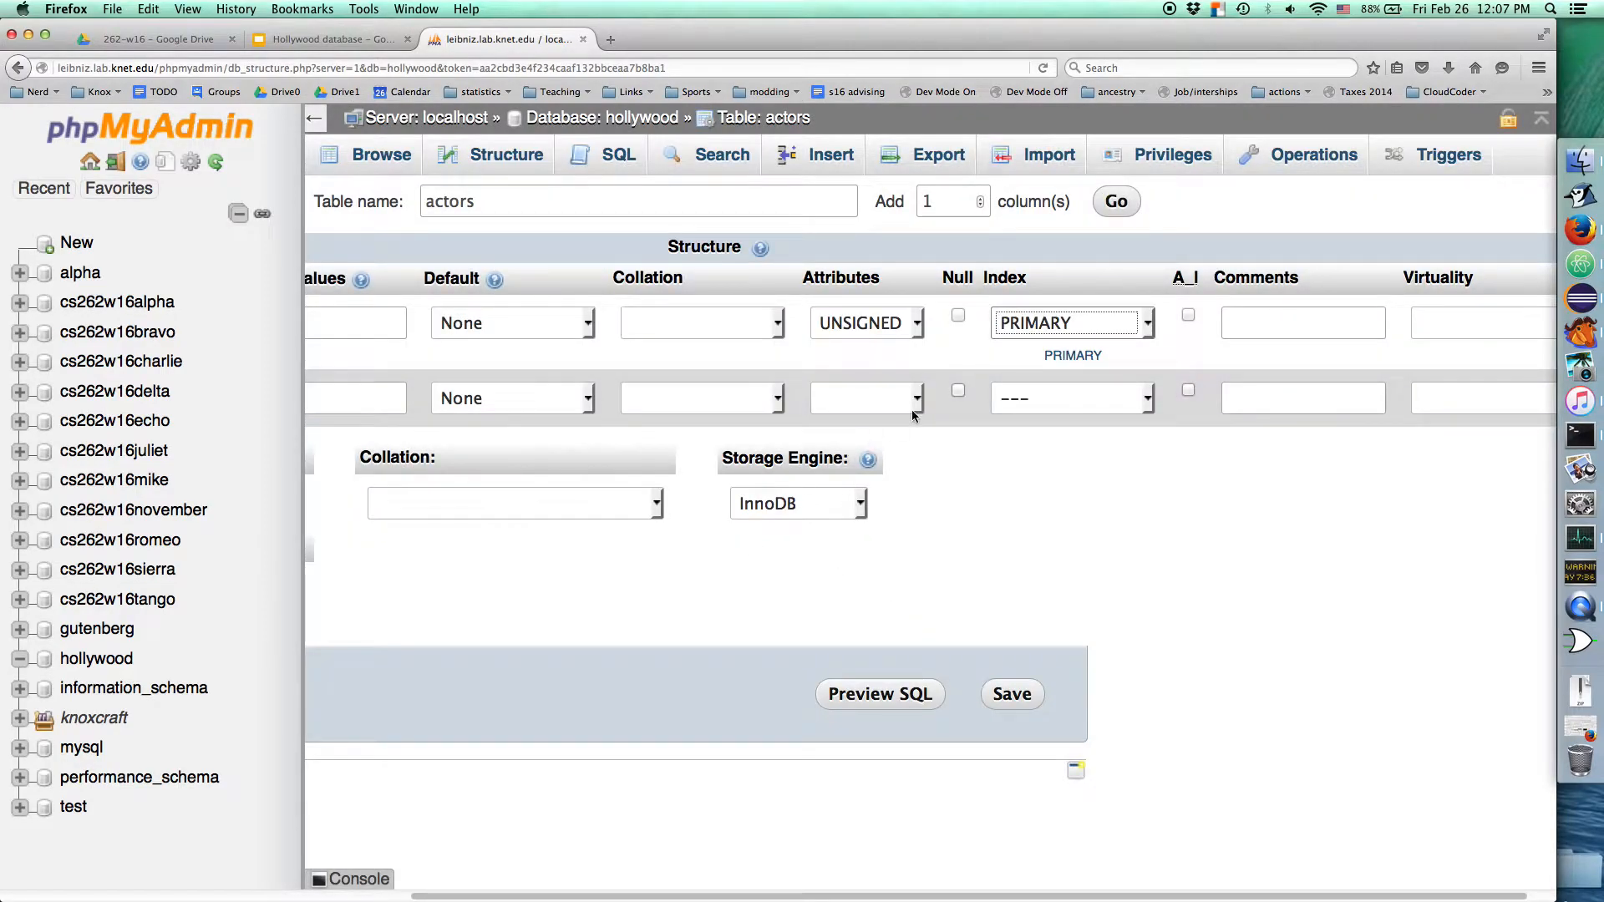
pyautogui.click(1189, 315)
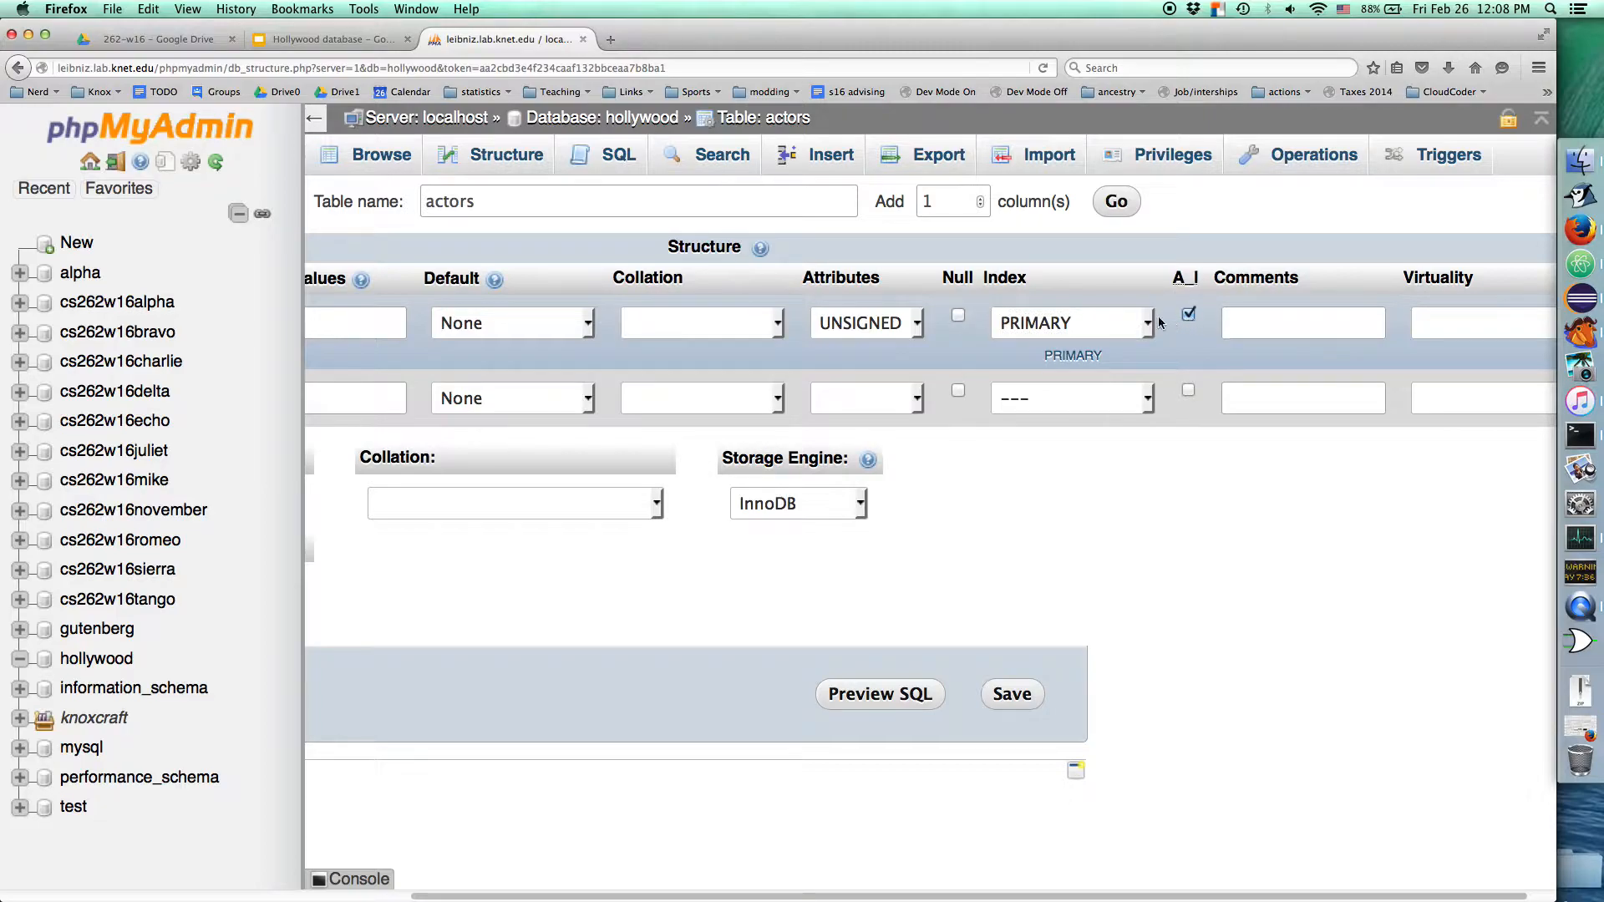
pyautogui.click(1479, 321)
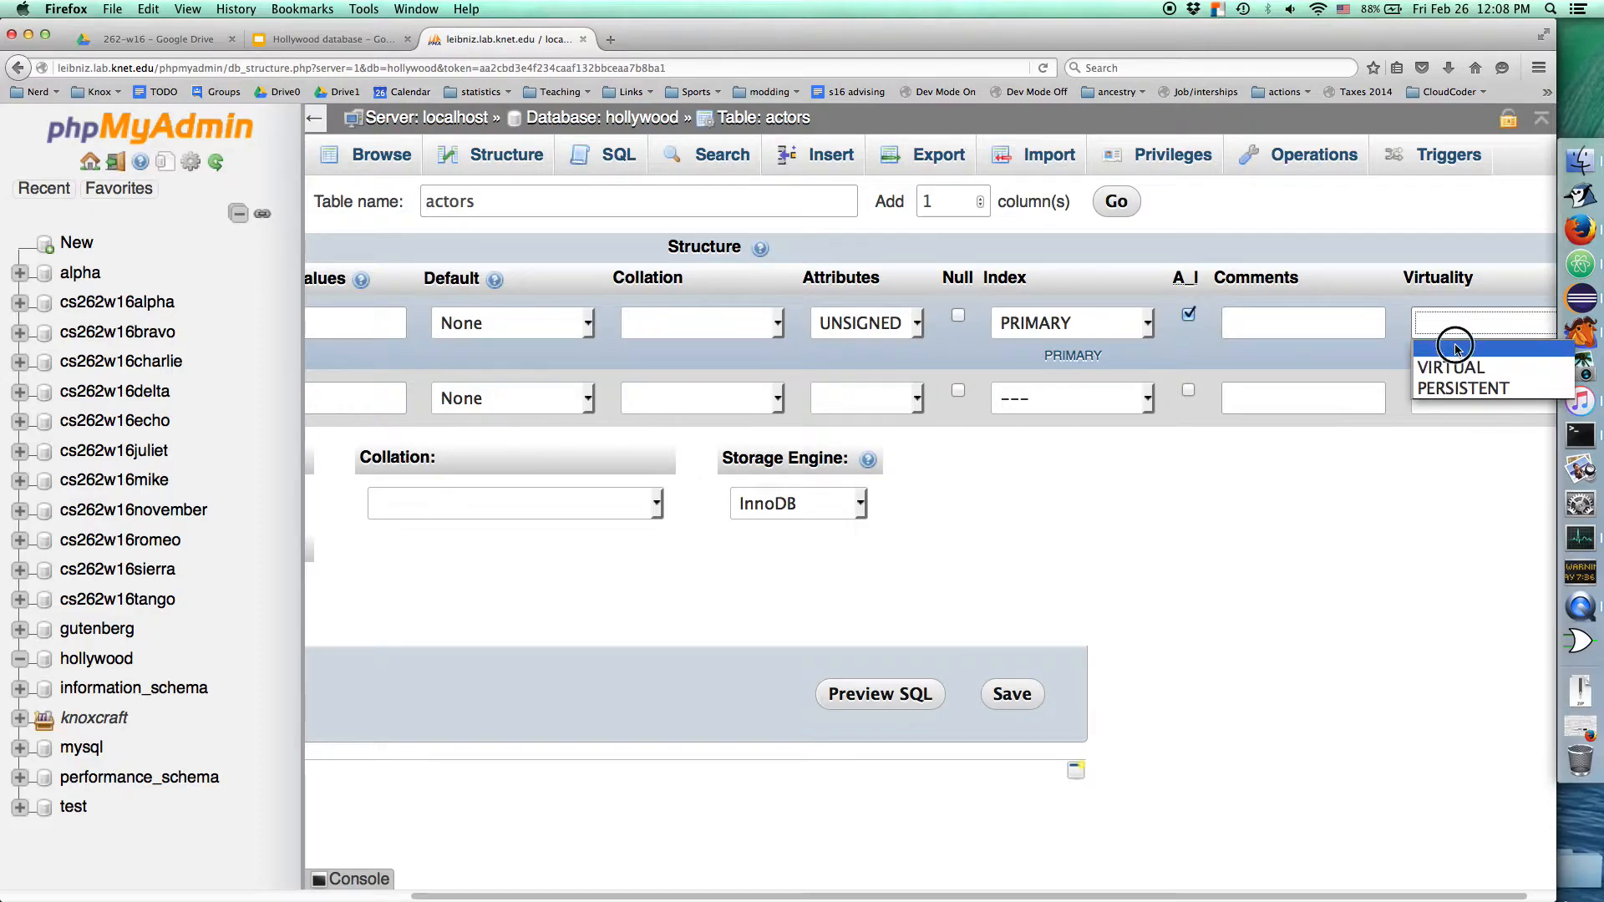
pyautogui.click(1452, 348)
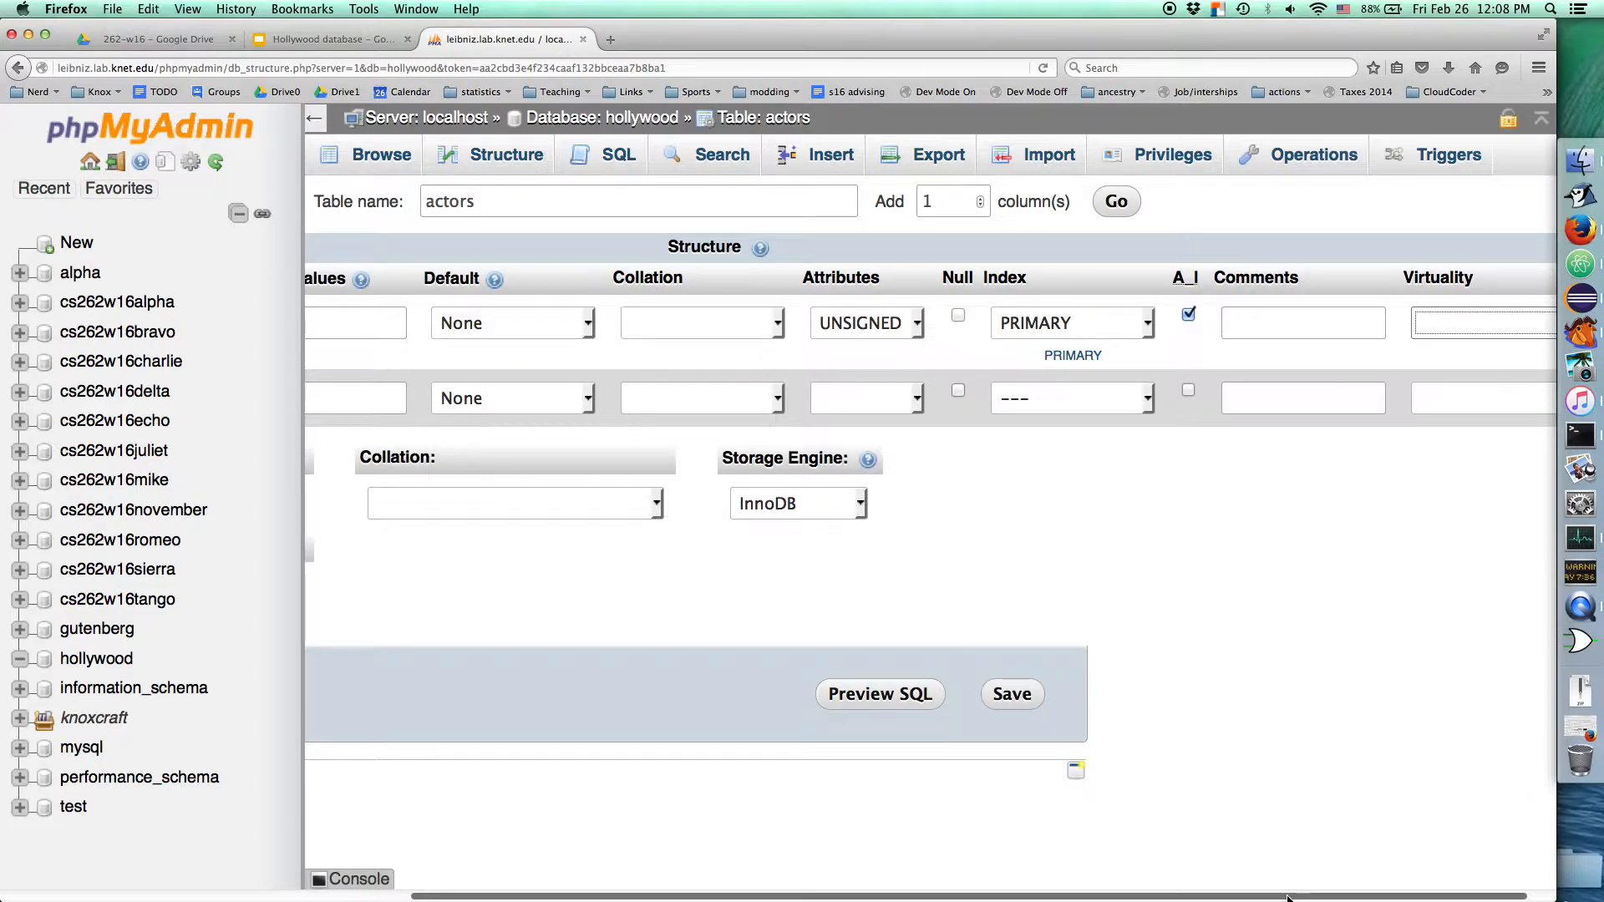
# - Name the second column name and set it to VARCHAR with a length of 100
pyautogui.moveTo(1287, 897); pyautogui.dragTo(802, 874)
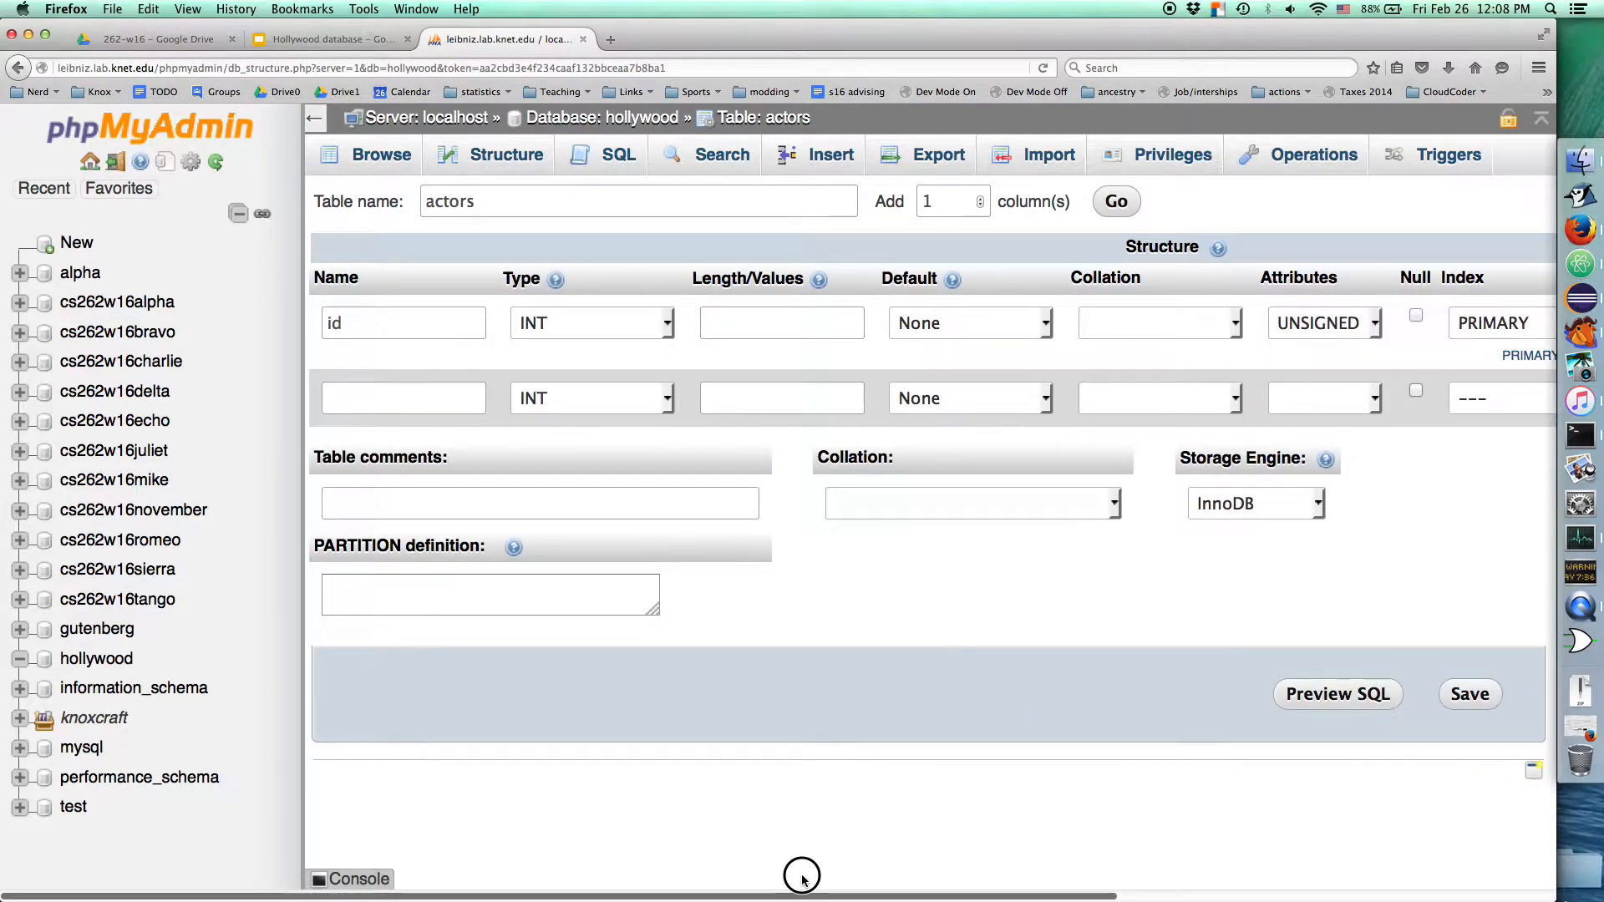
pyautogui.click(420, 407)
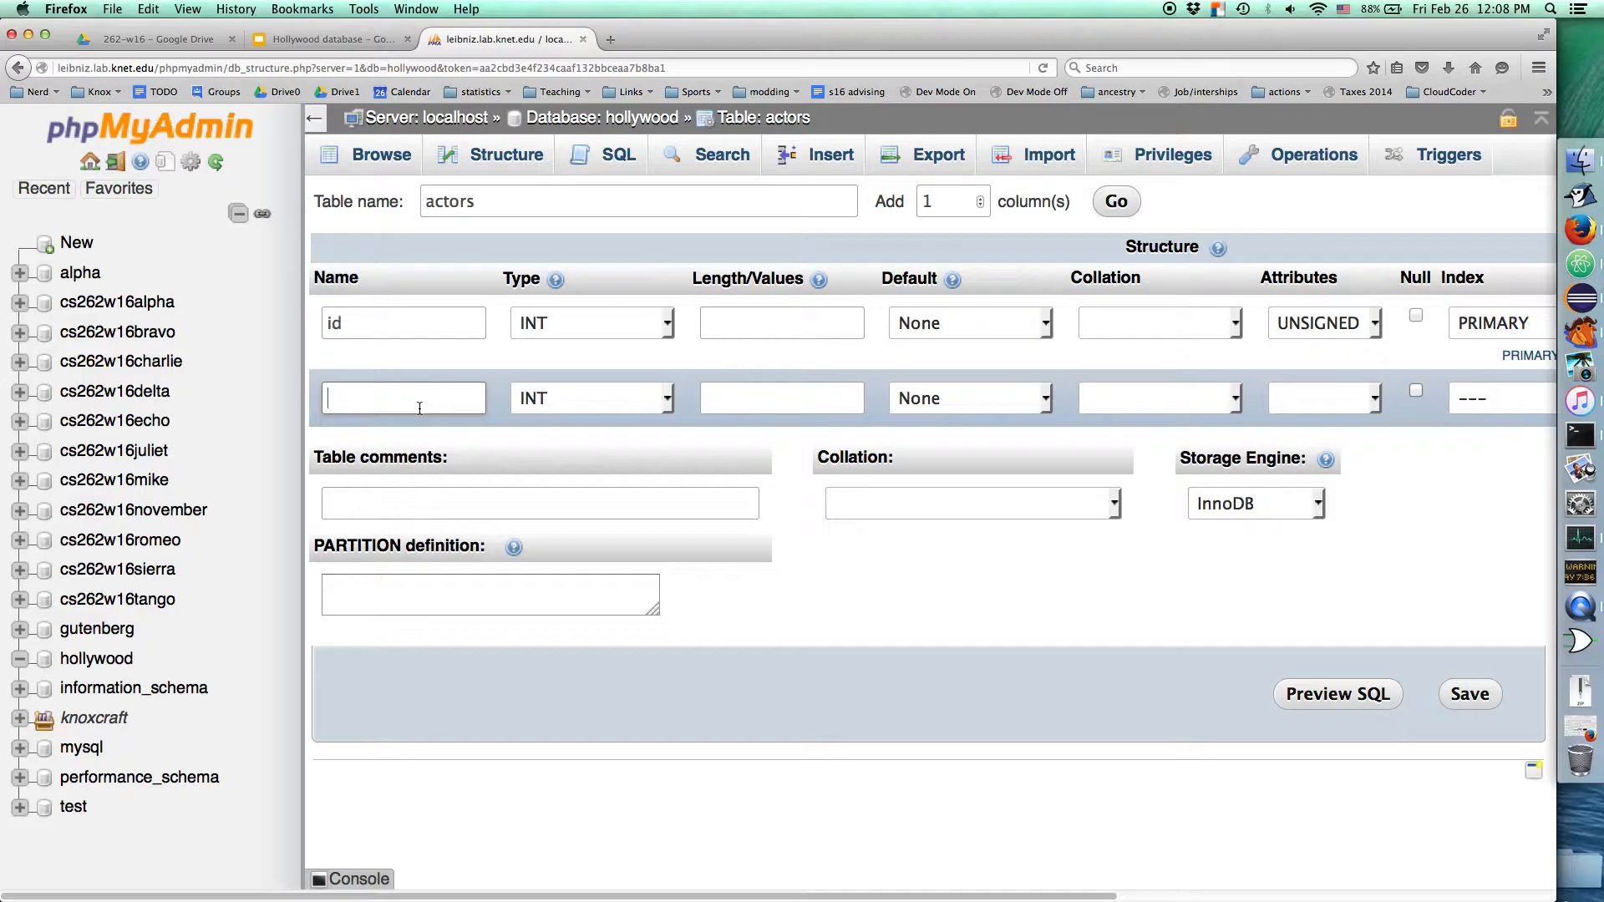
pyautogui.write('name')
pyautogui.press('Tab')
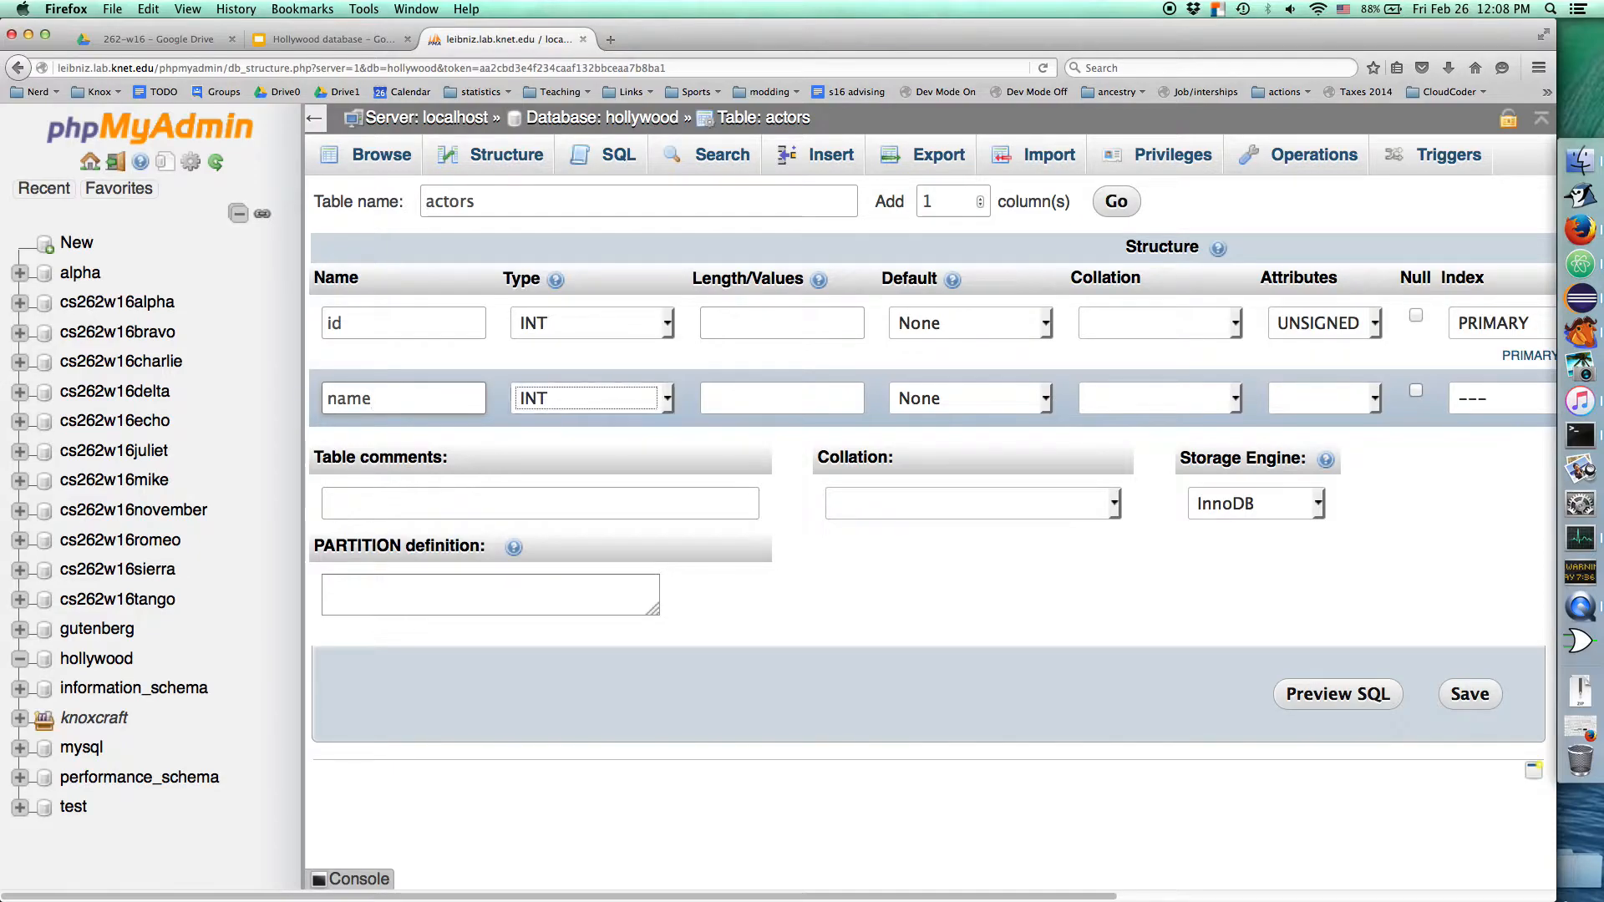
pyautogui.click(539, 399)
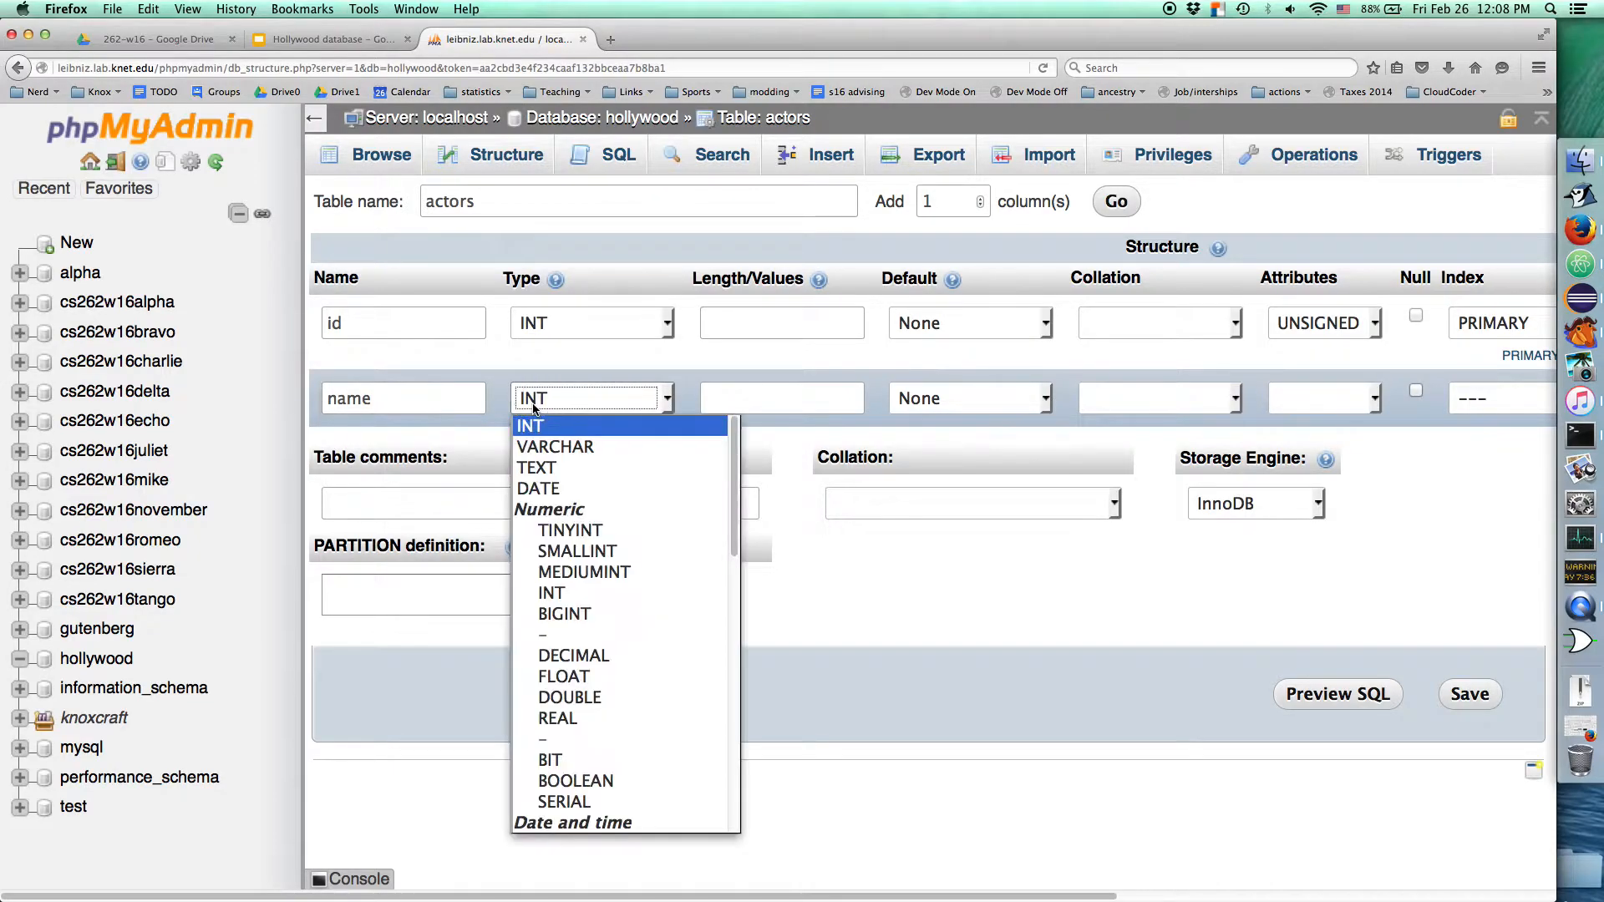
pyautogui.click(565, 448)
pyautogui.click(729, 398)
pyautogui.write('100')
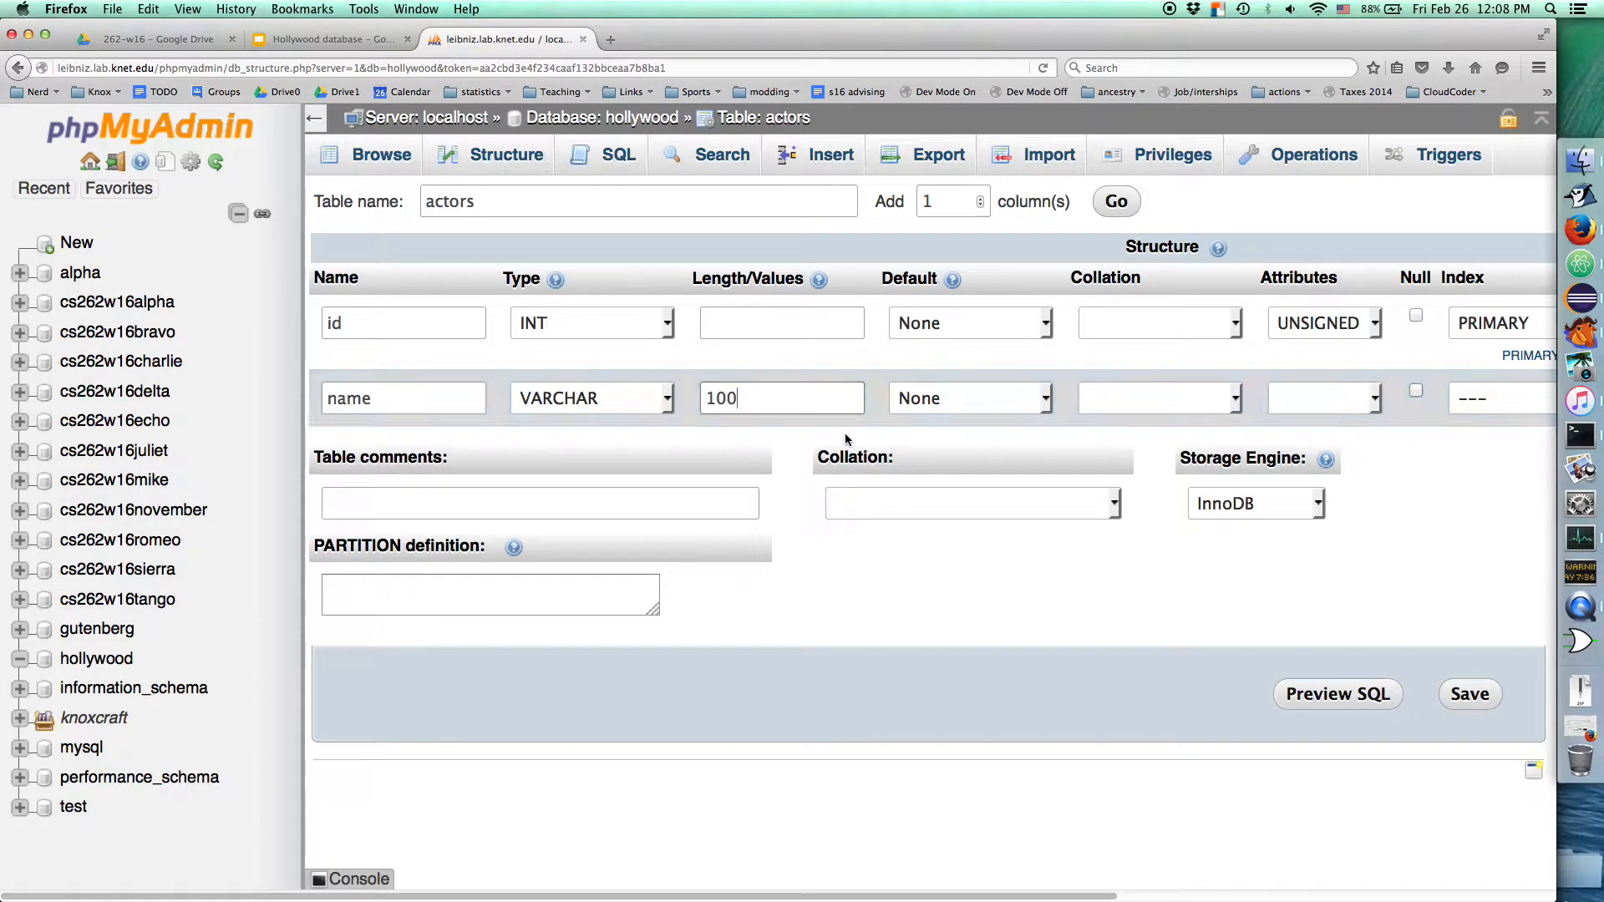
# - Set the name column's collation to utf8_general_ci, keeping its default as None and its attribute blank
pyautogui.click(933, 402)
pyautogui.click(933, 402)
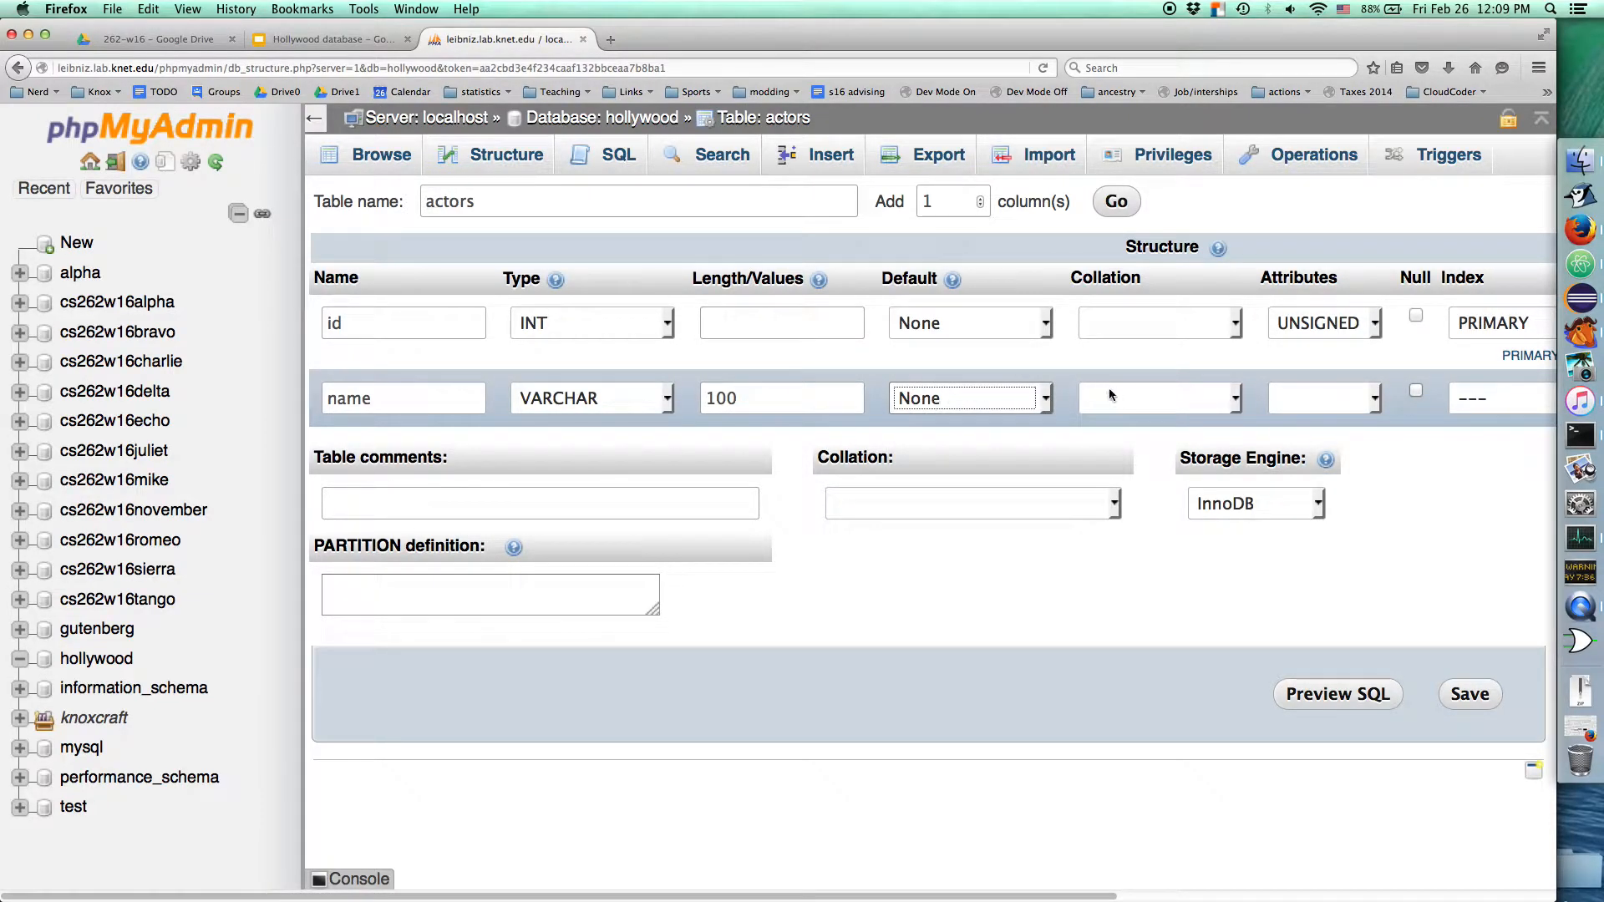
pyautogui.click(1120, 398)
pyautogui.scroll(-10, 1186, 452)
pyautogui.scroll(-15, 1178, 462)
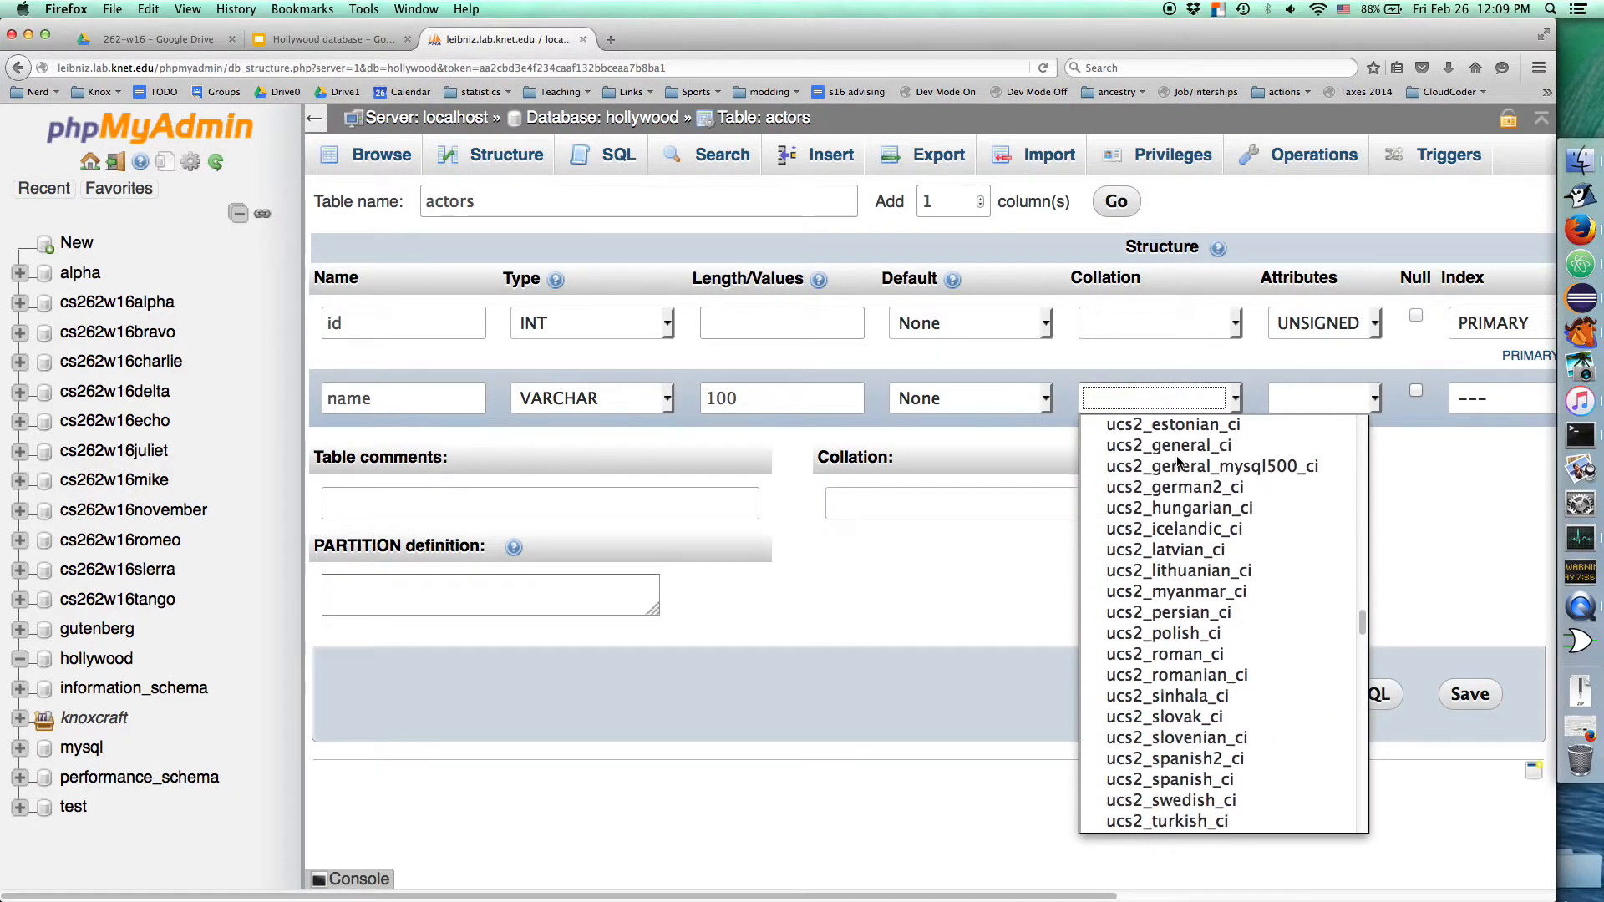
pyautogui.scroll(5, 1174, 480)
pyautogui.scroll(-10, 1173, 485)
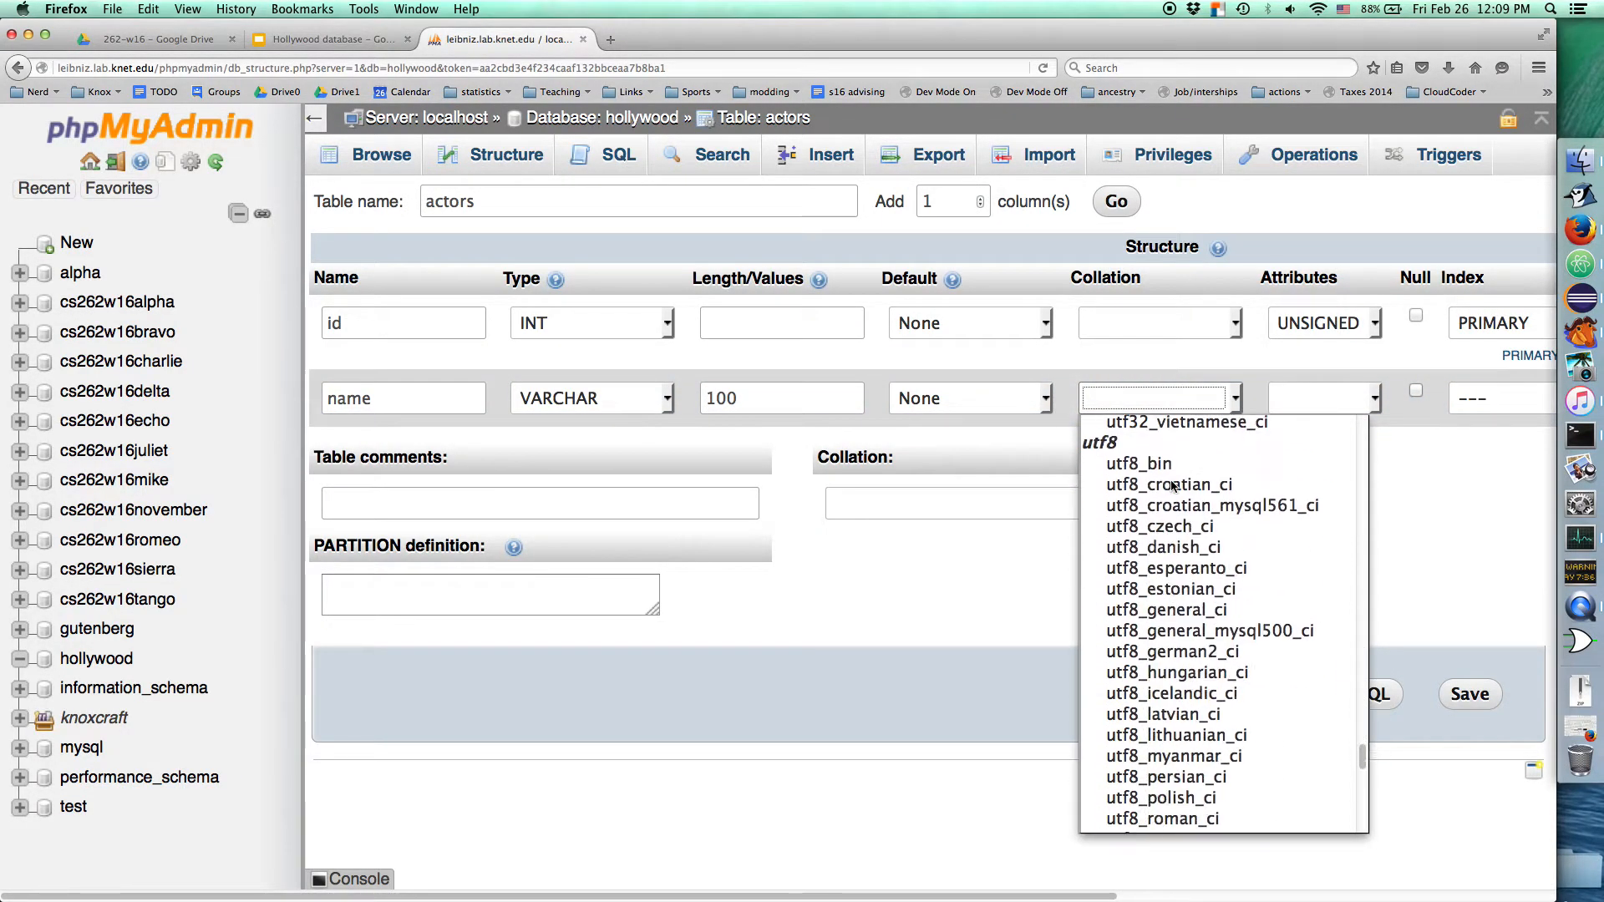
pyautogui.click(1197, 610)
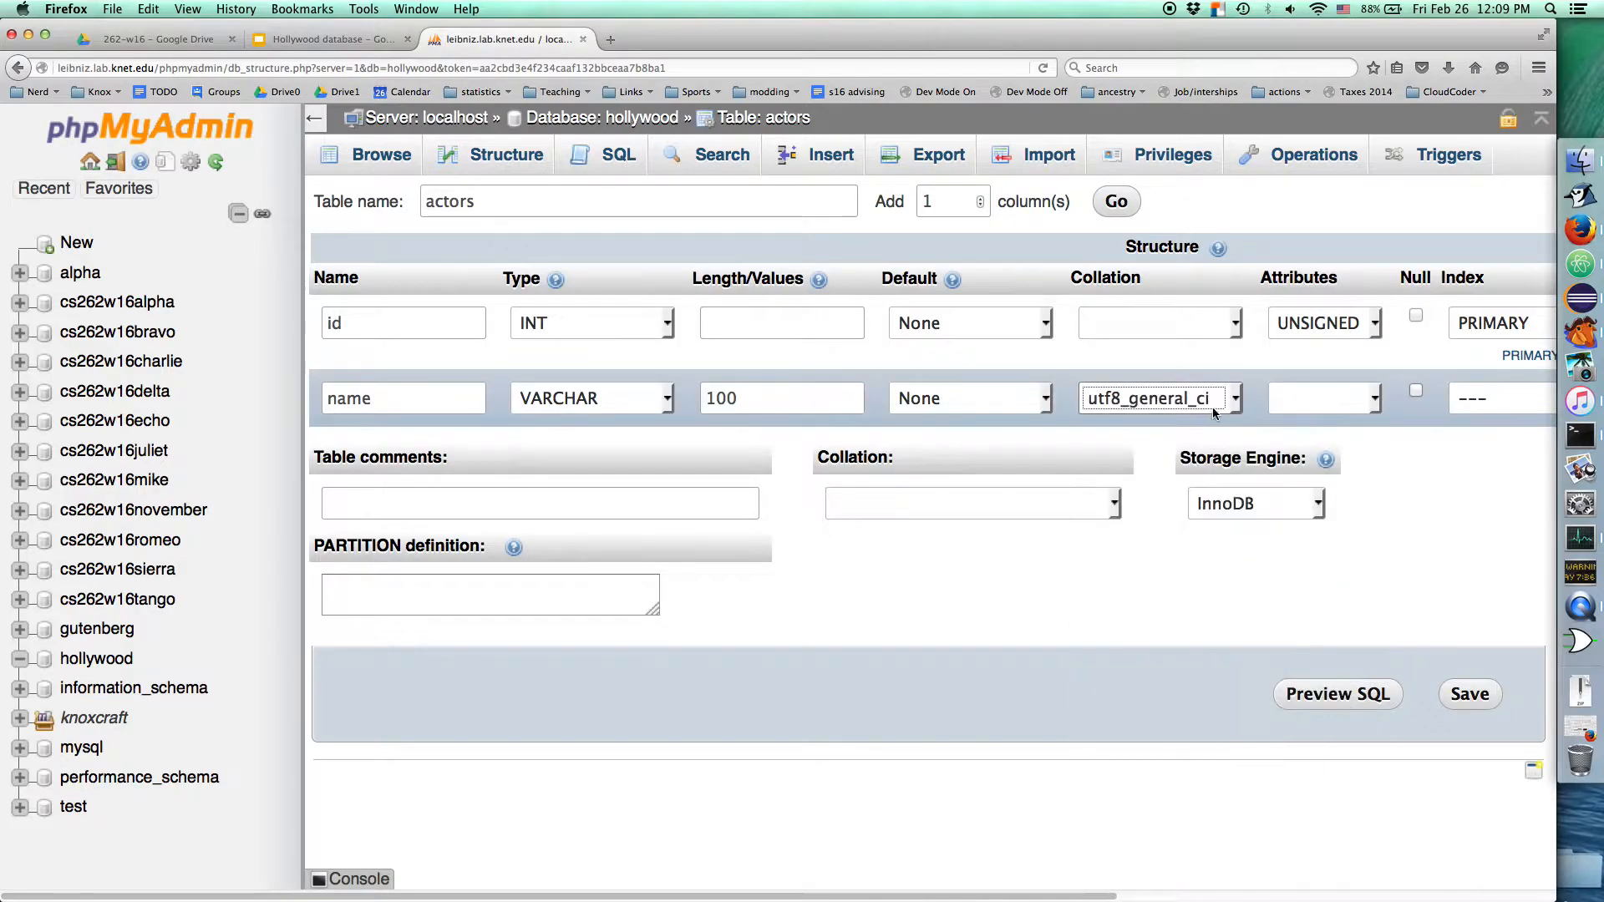
pyautogui.click(1300, 401)
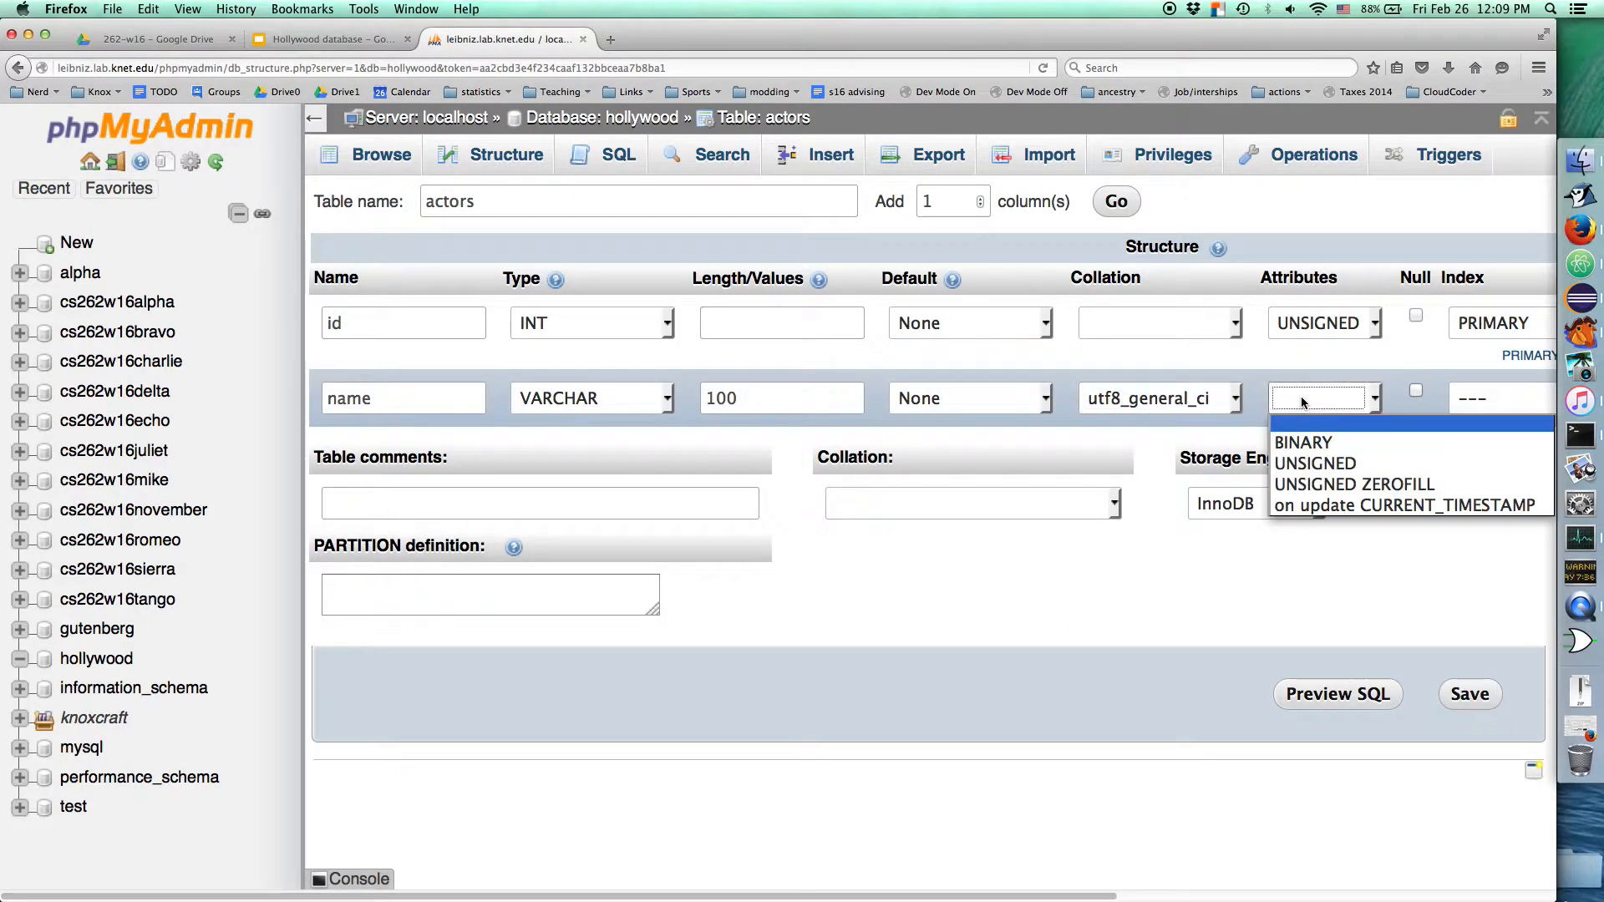
pyautogui.click(1305, 398)
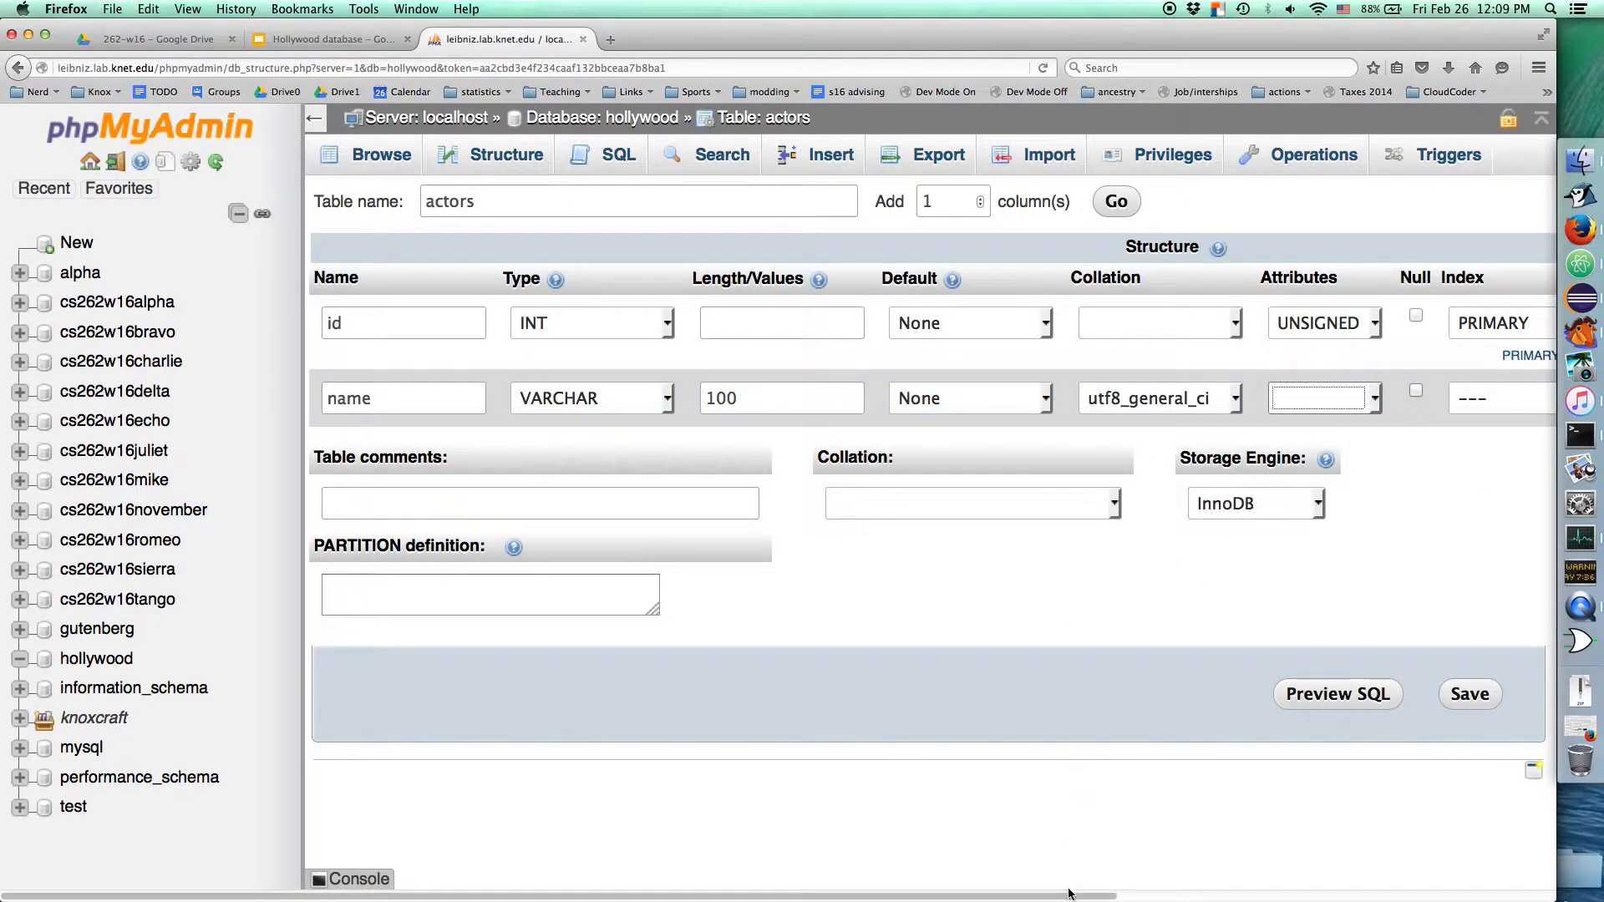
# - Add an INDEX on the name column with the index name and size left blank, and save the actors table
pyautogui.moveTo(1065, 892); pyautogui.dragTo(1317, 892)
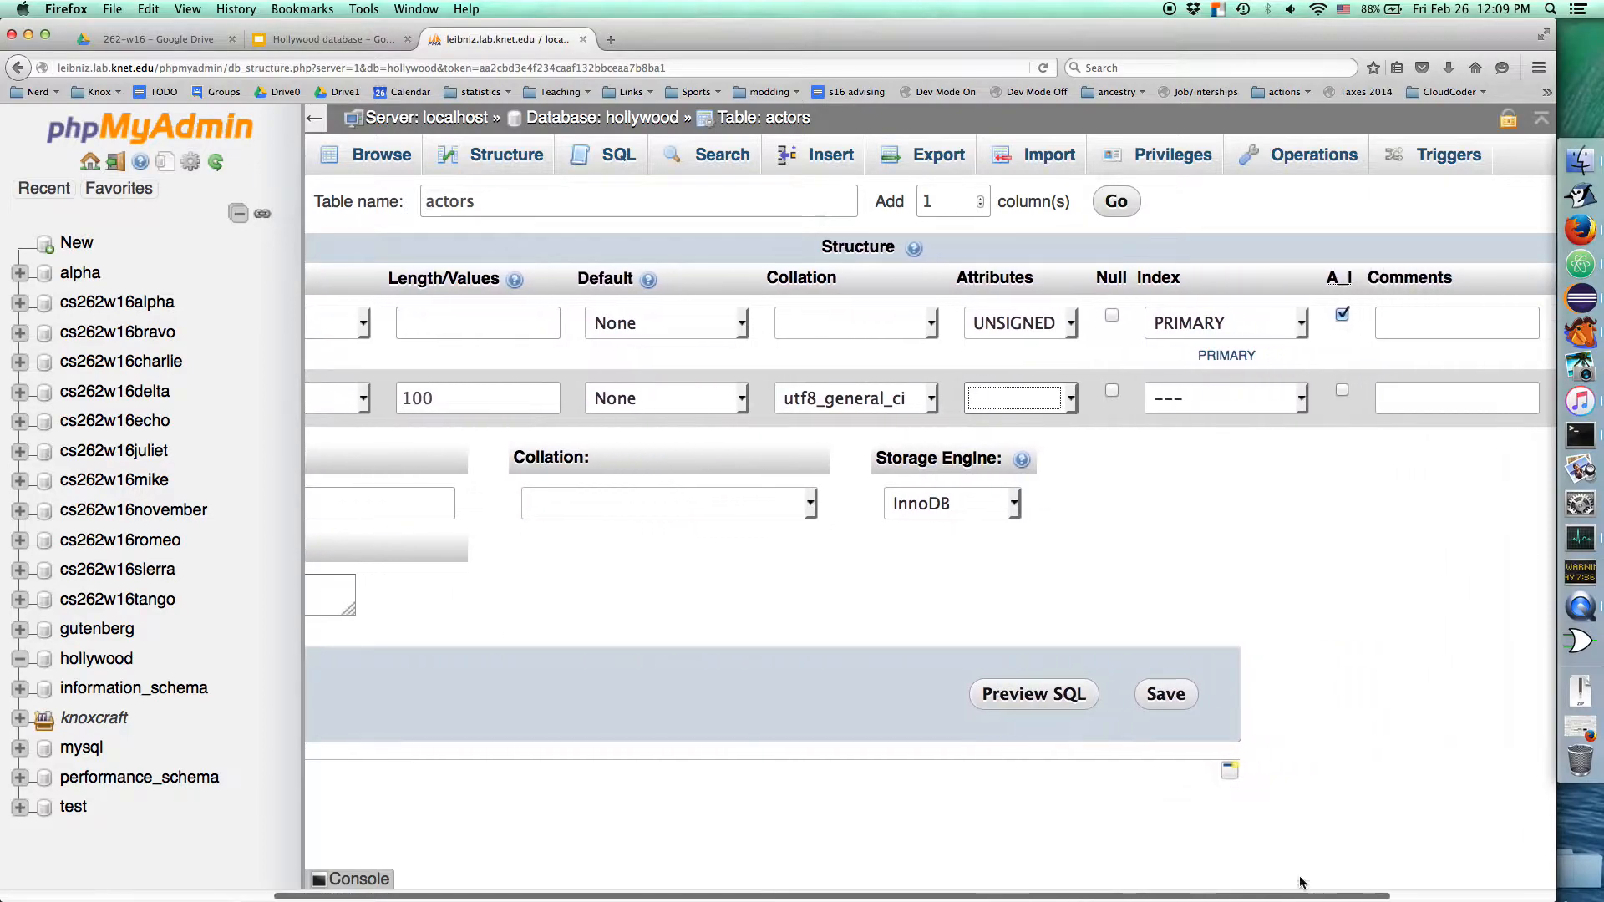
pyautogui.click(1186, 402)
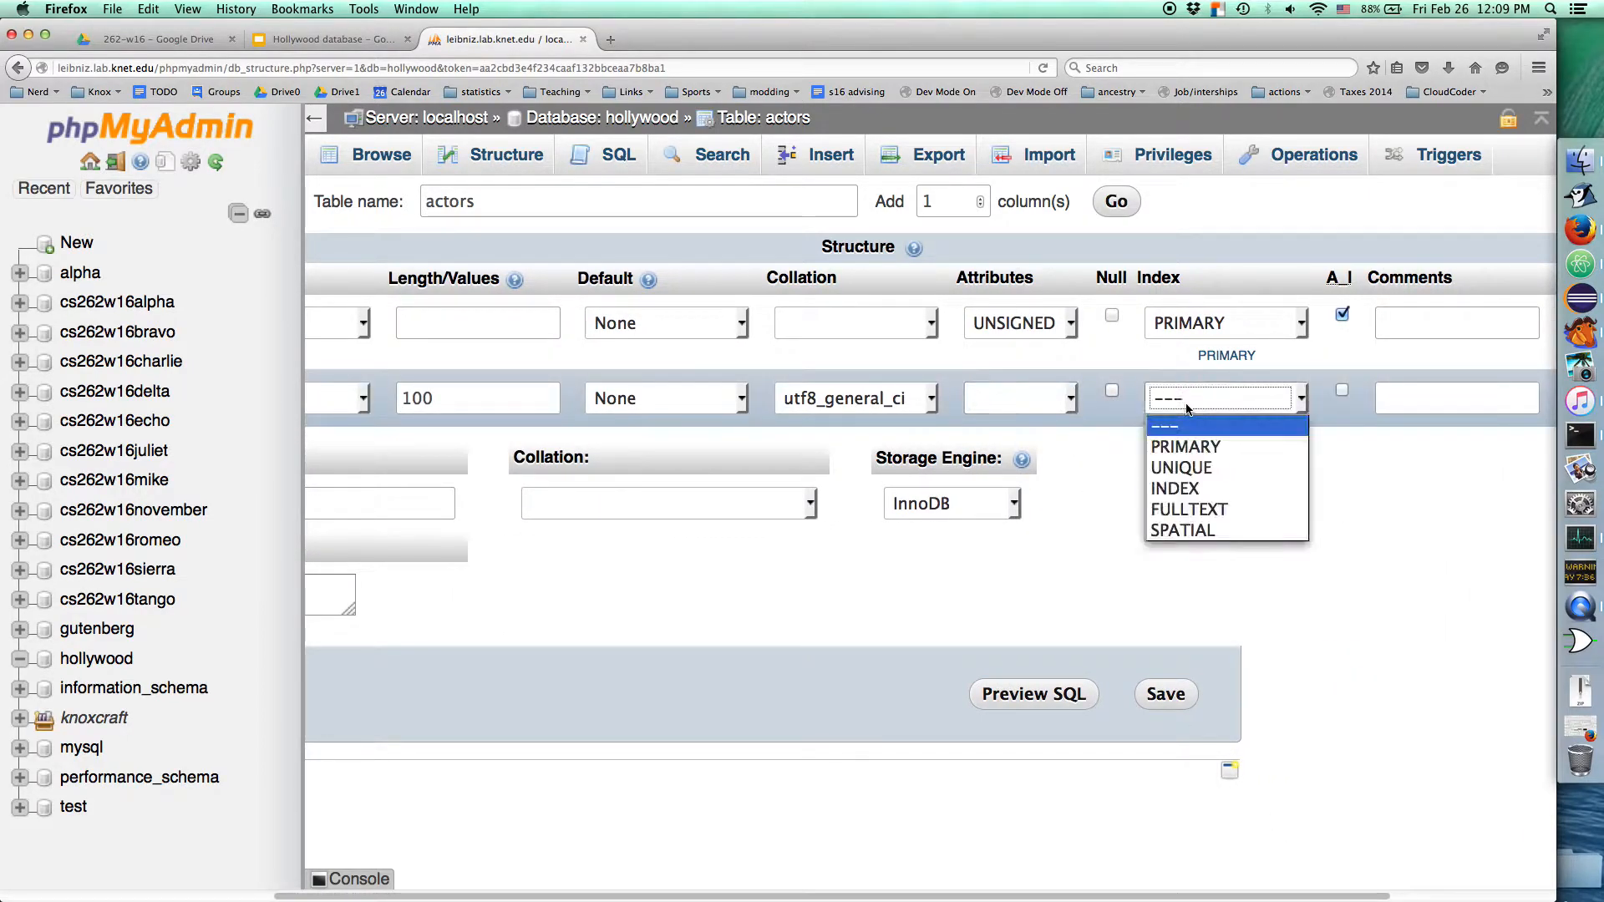
pyautogui.click(1185, 491)
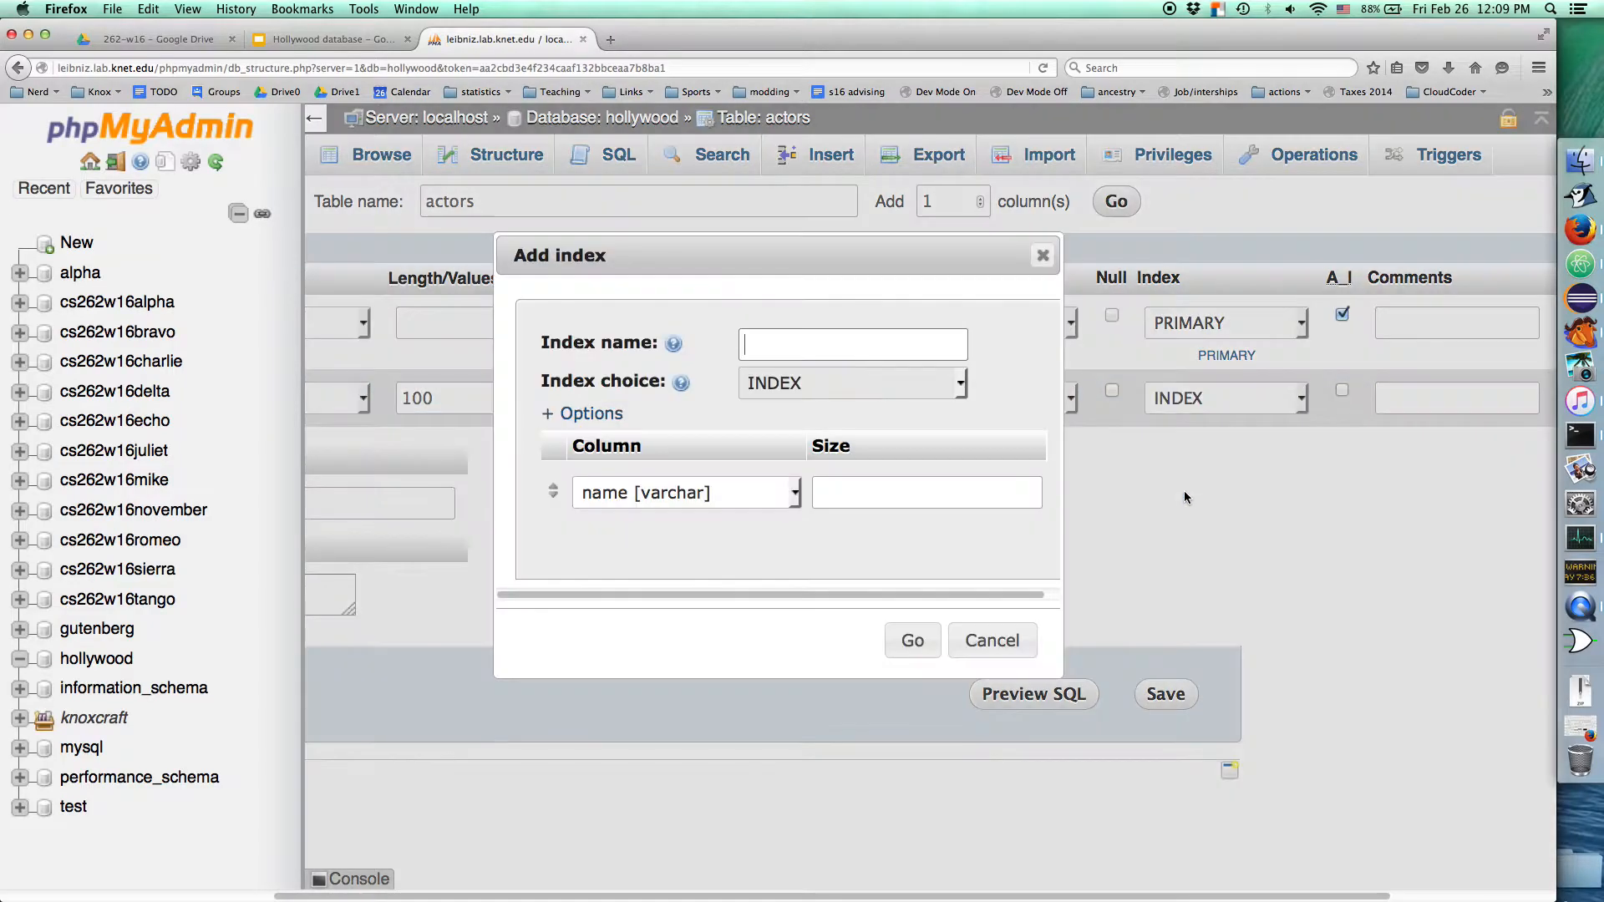
pyautogui.click(848, 342)
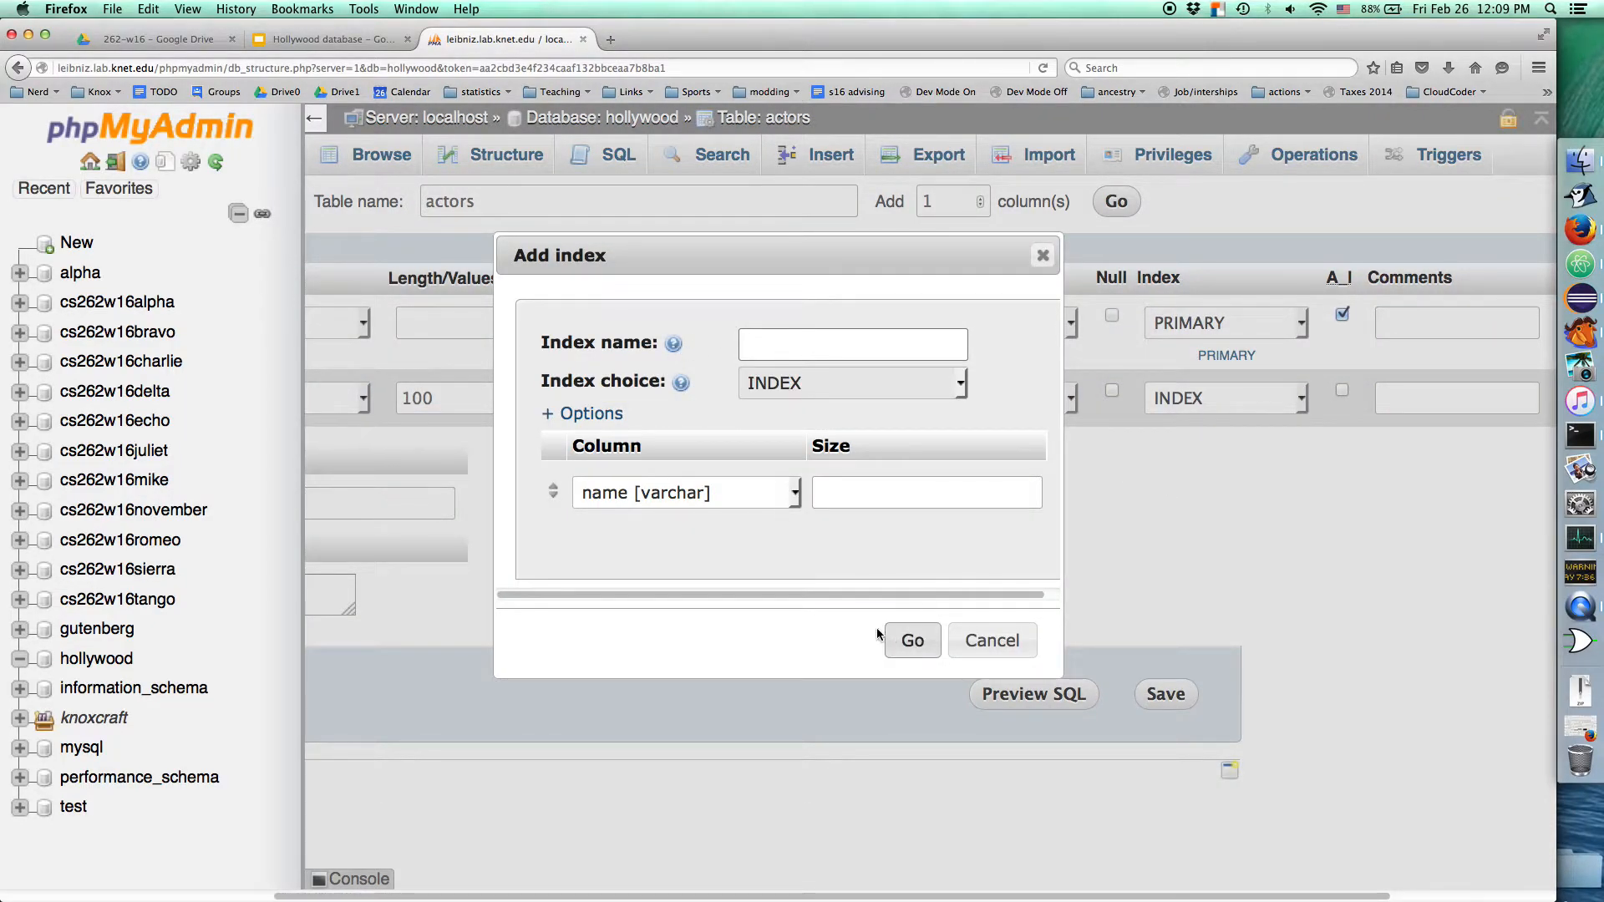
pyautogui.click(912, 640)
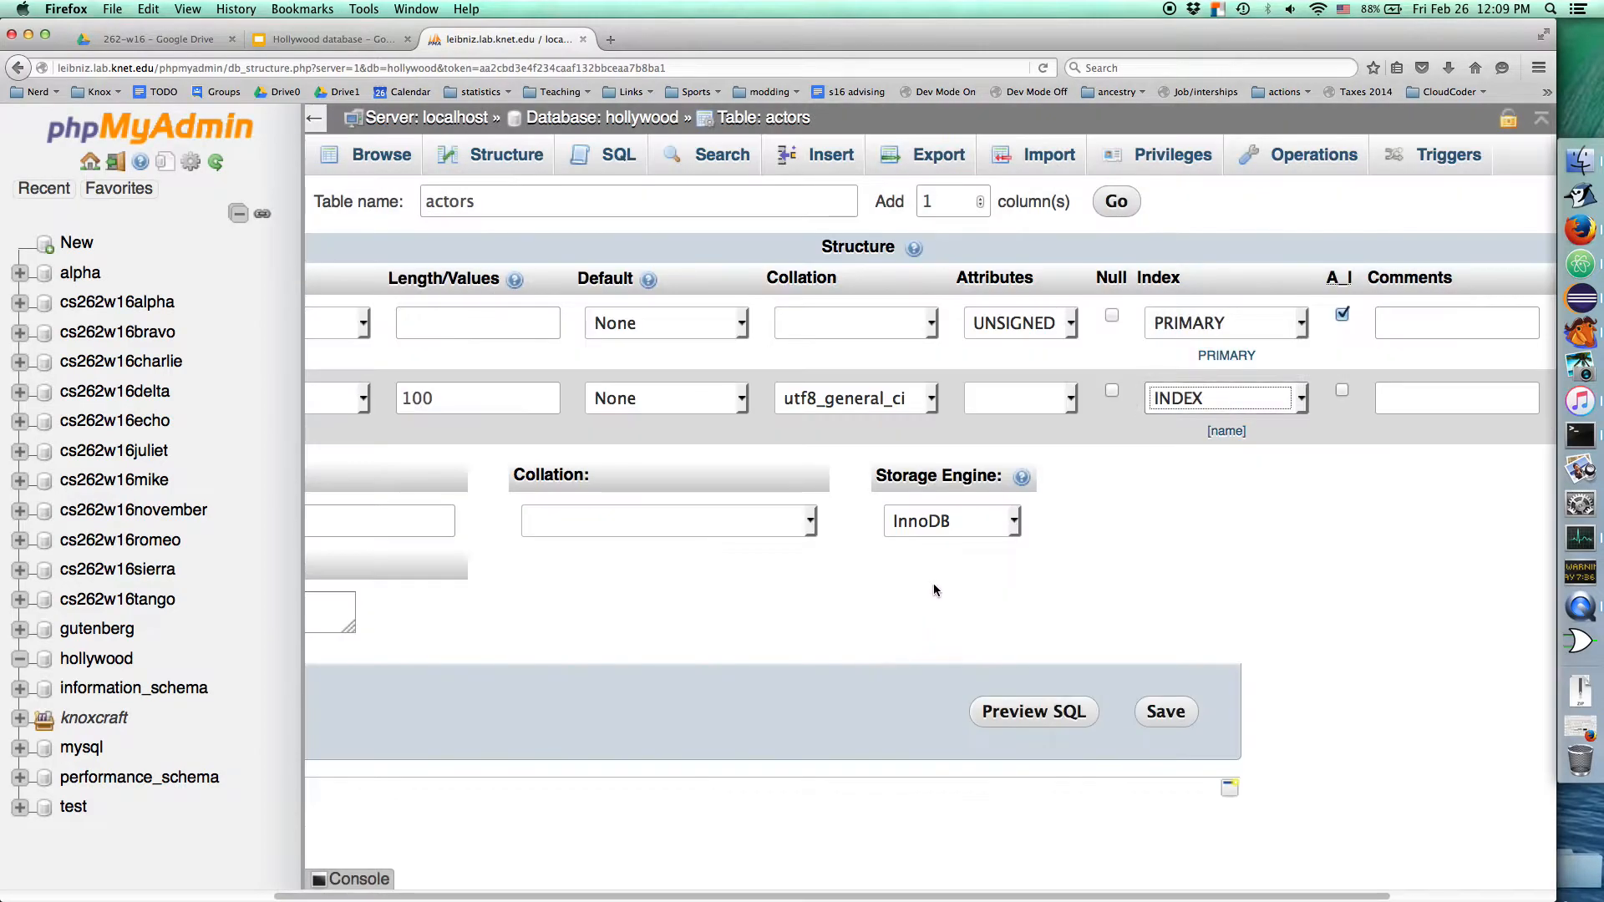
pyautogui.moveTo(1204, 894); pyautogui.dragTo(793, 892)
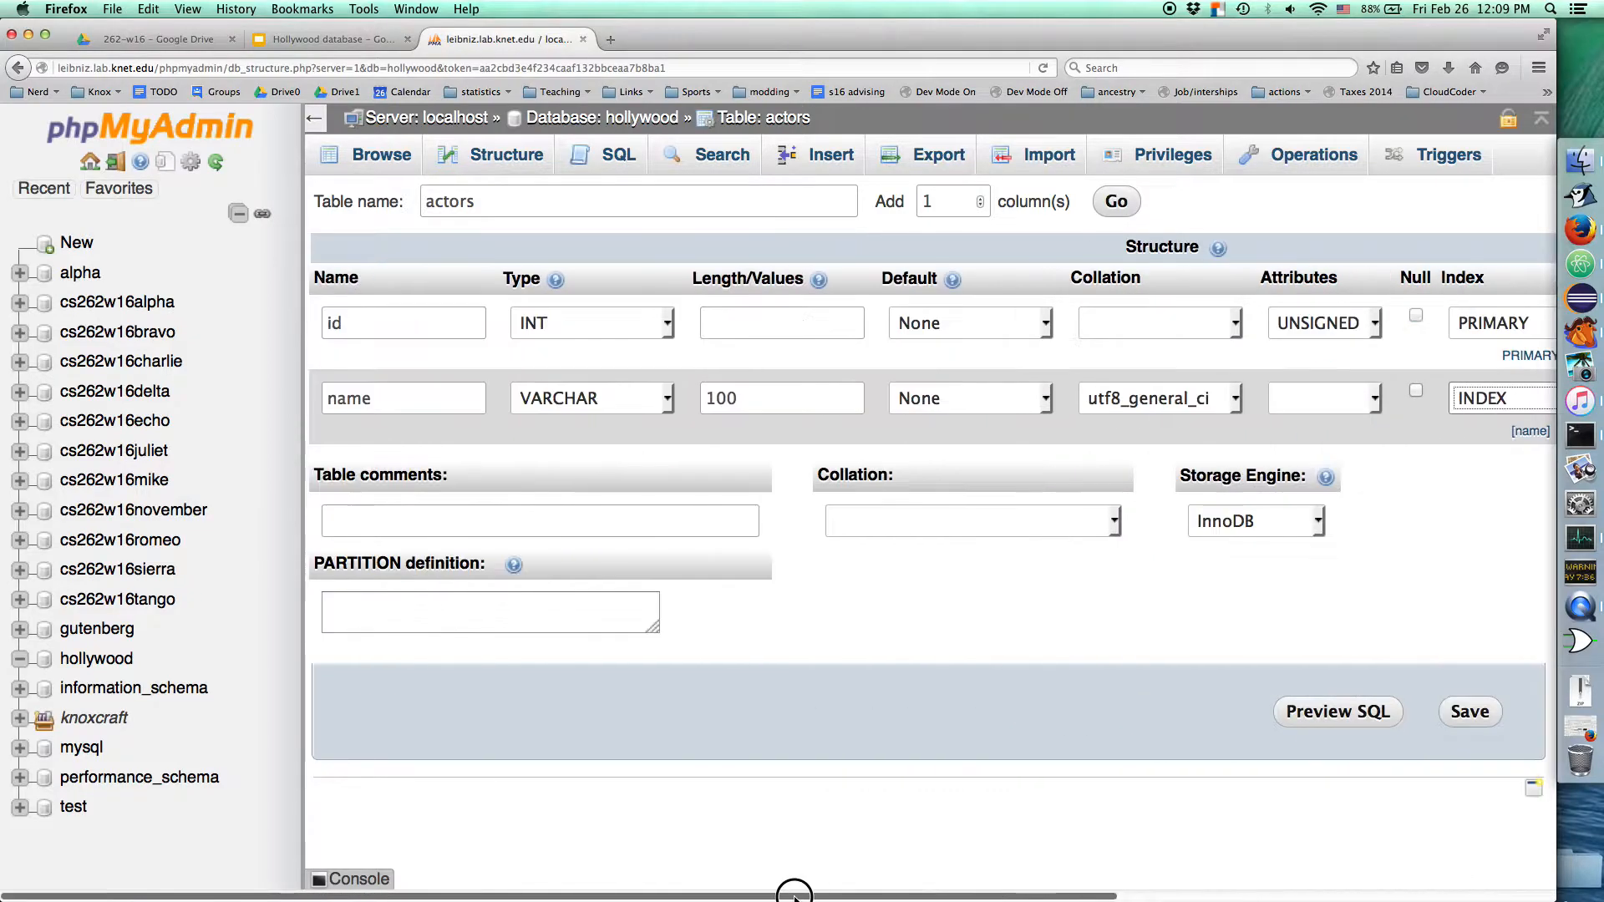
pyautogui.click(1468, 712)
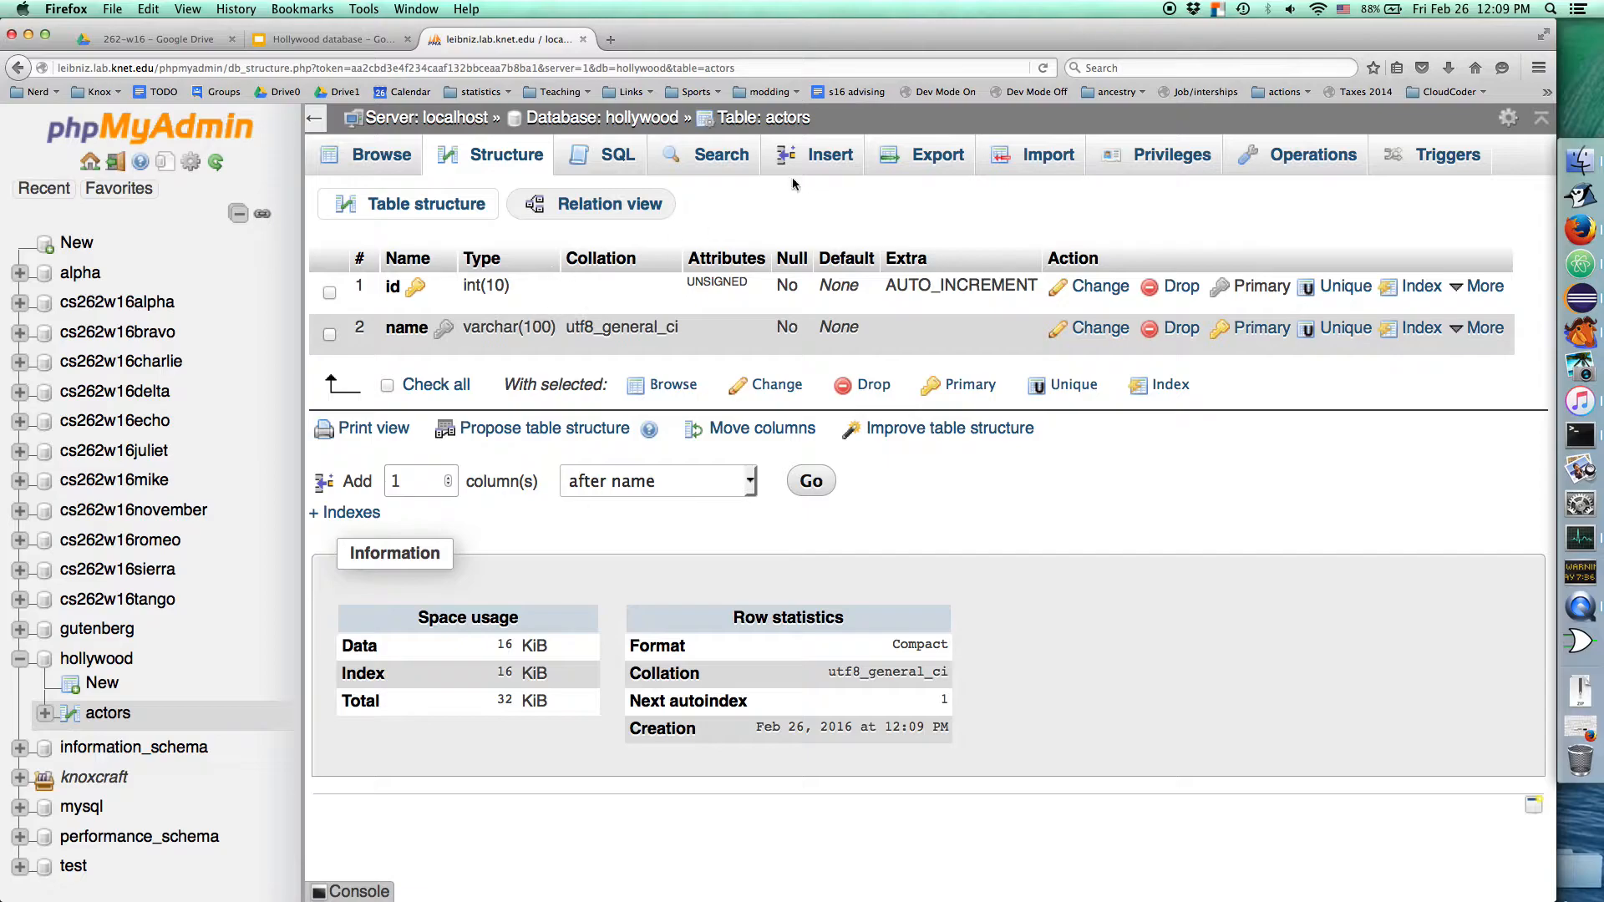
# - Insert two rows into the actors table with the names Seth Rogen and Jamie Lee Curtis, leaving both ids blank
pyautogui.click(828, 163)
pyautogui.click(849, 316)
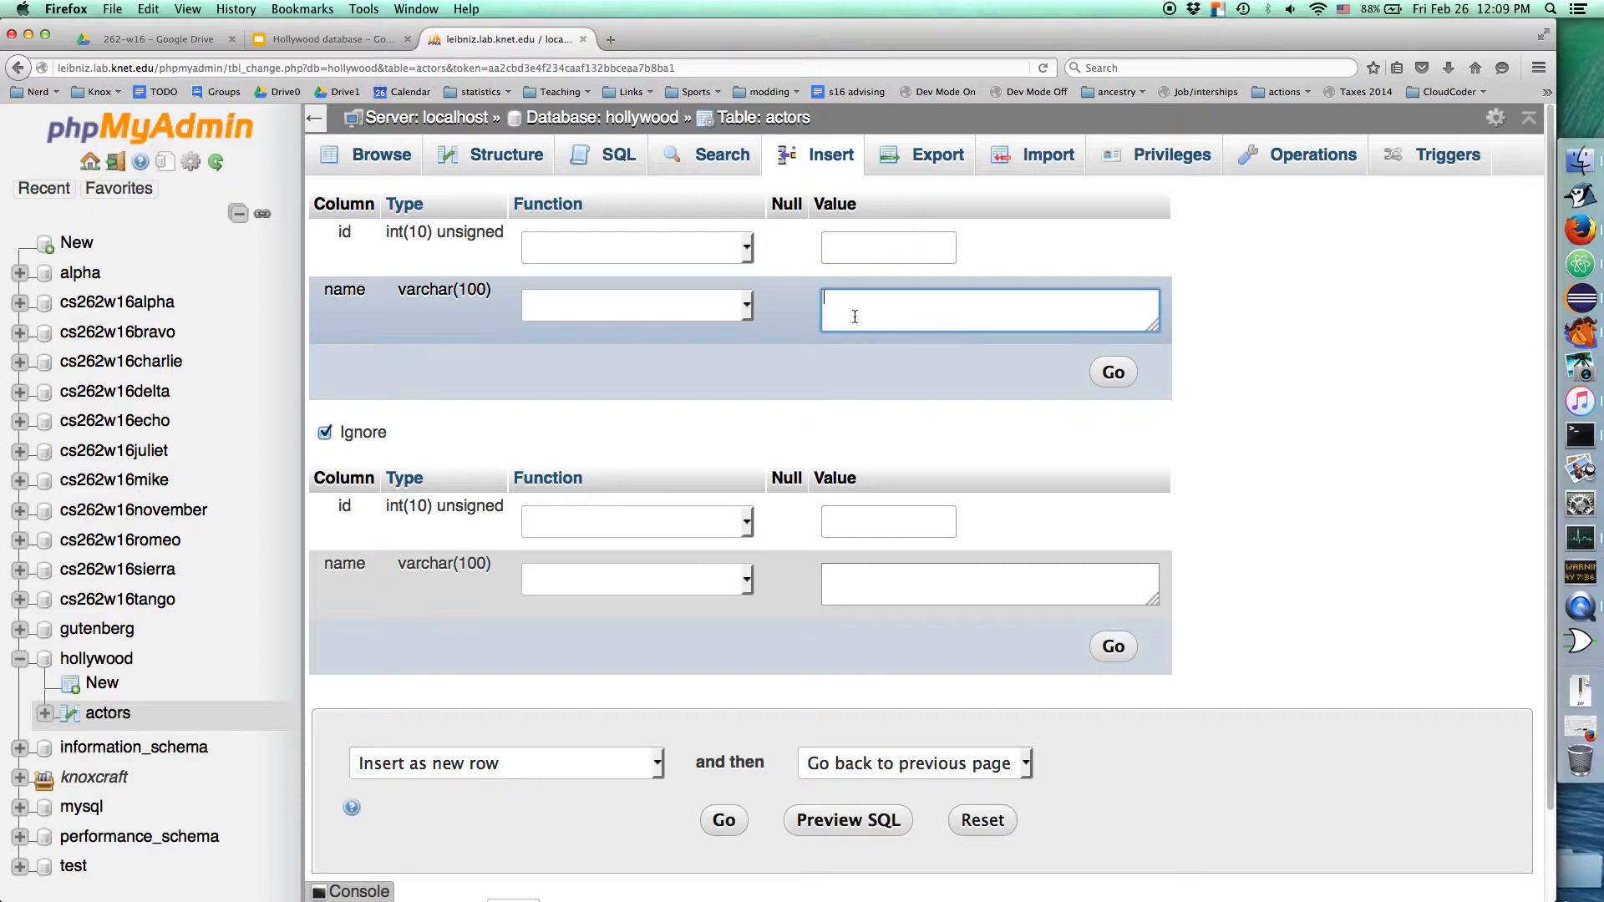
pyautogui.write('Seth Rogen')
pyautogui.click(838, 573)
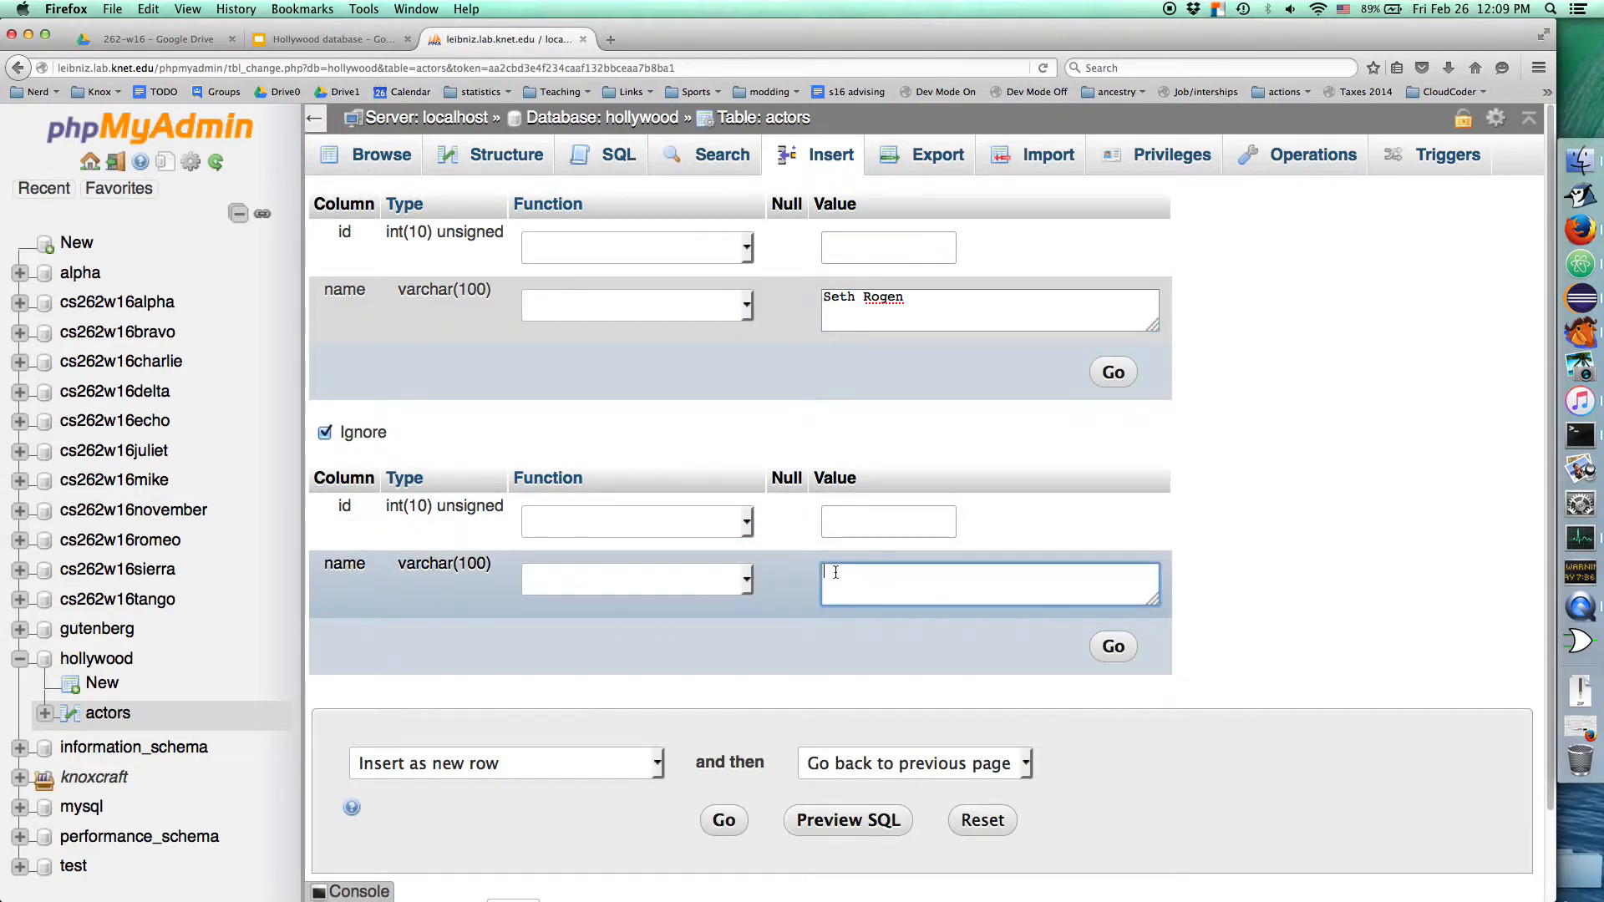
pyautogui.write('Jamie Lee Curtis')
pyautogui.click(1111, 645)
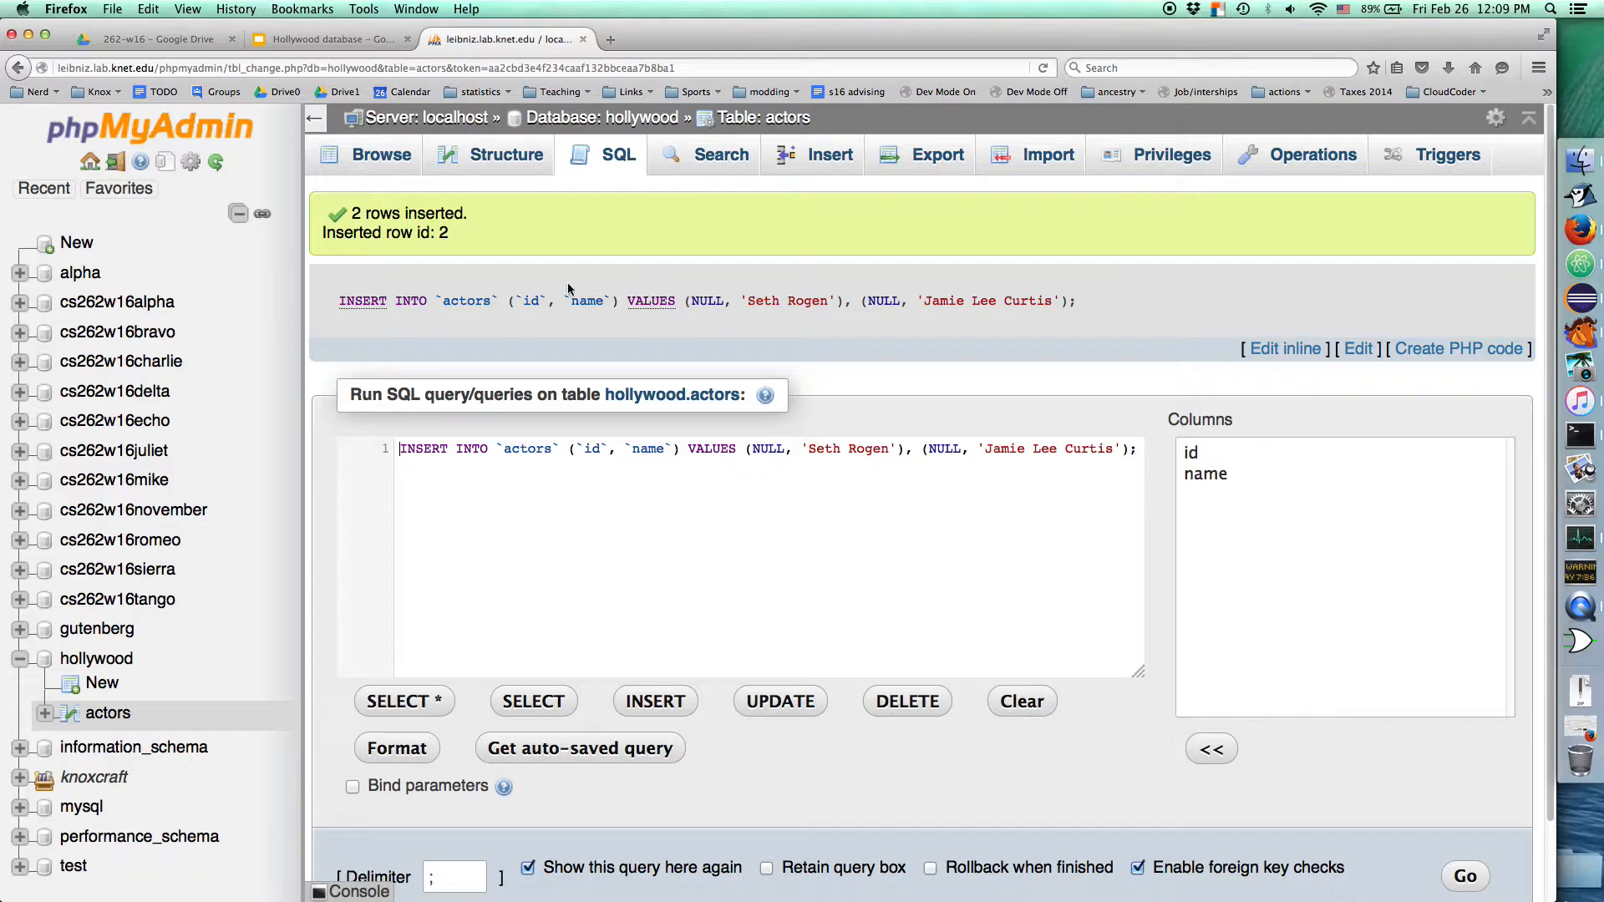
# - Review the generated INSERT statement, and browse the rows stored in the actors table
pyautogui.moveTo(335, 300); pyautogui.dragTo(1089, 309)
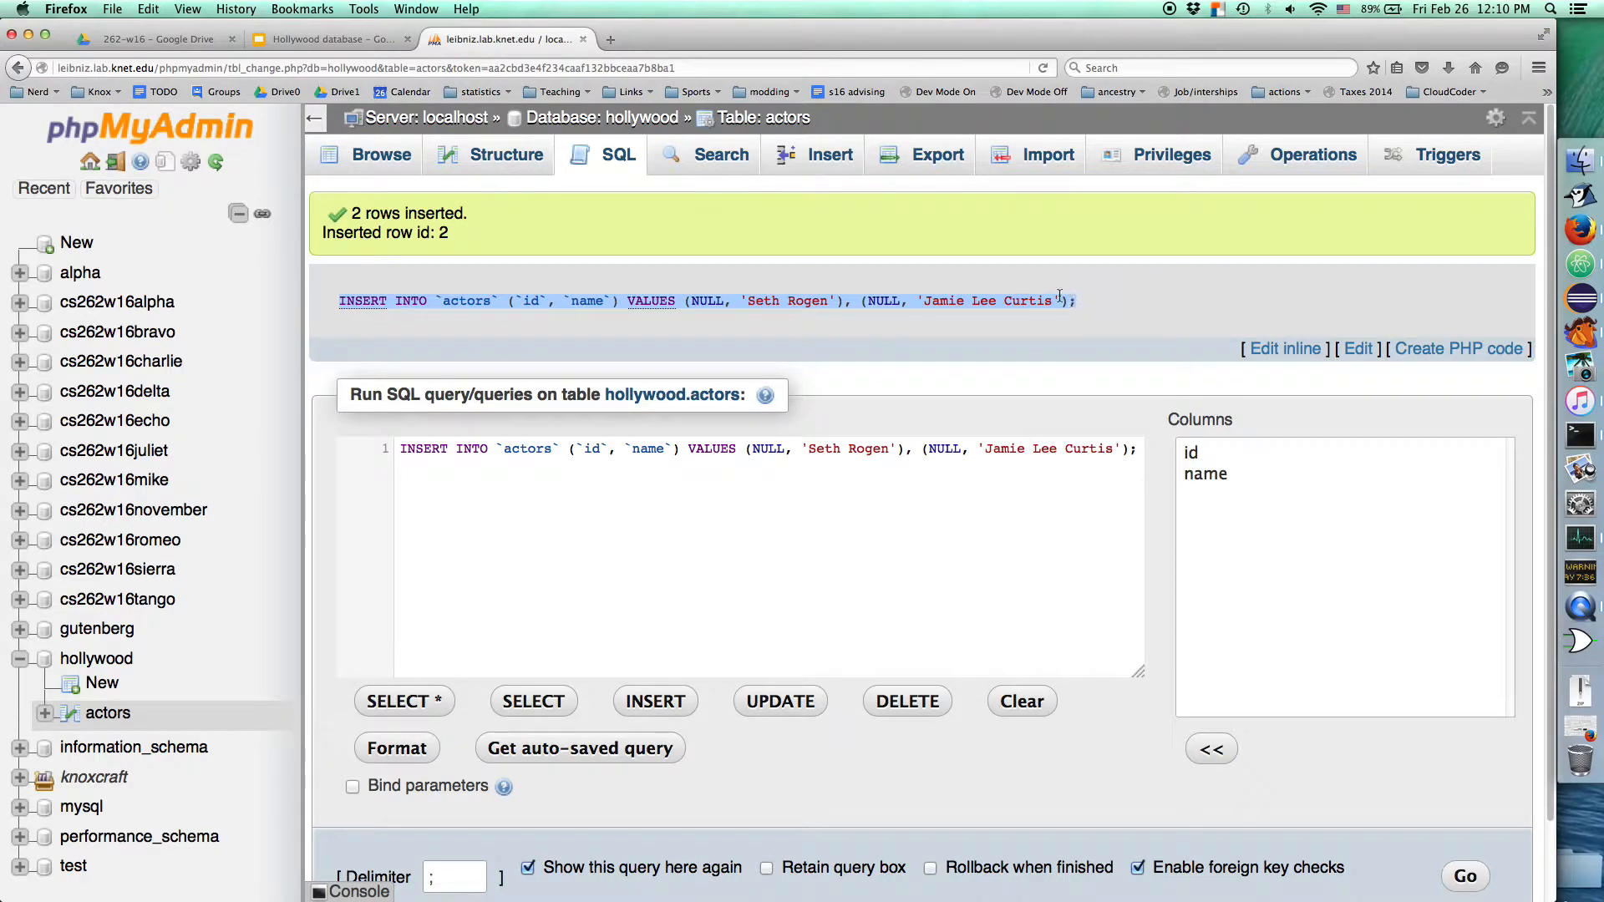
pyautogui.click(366, 276)
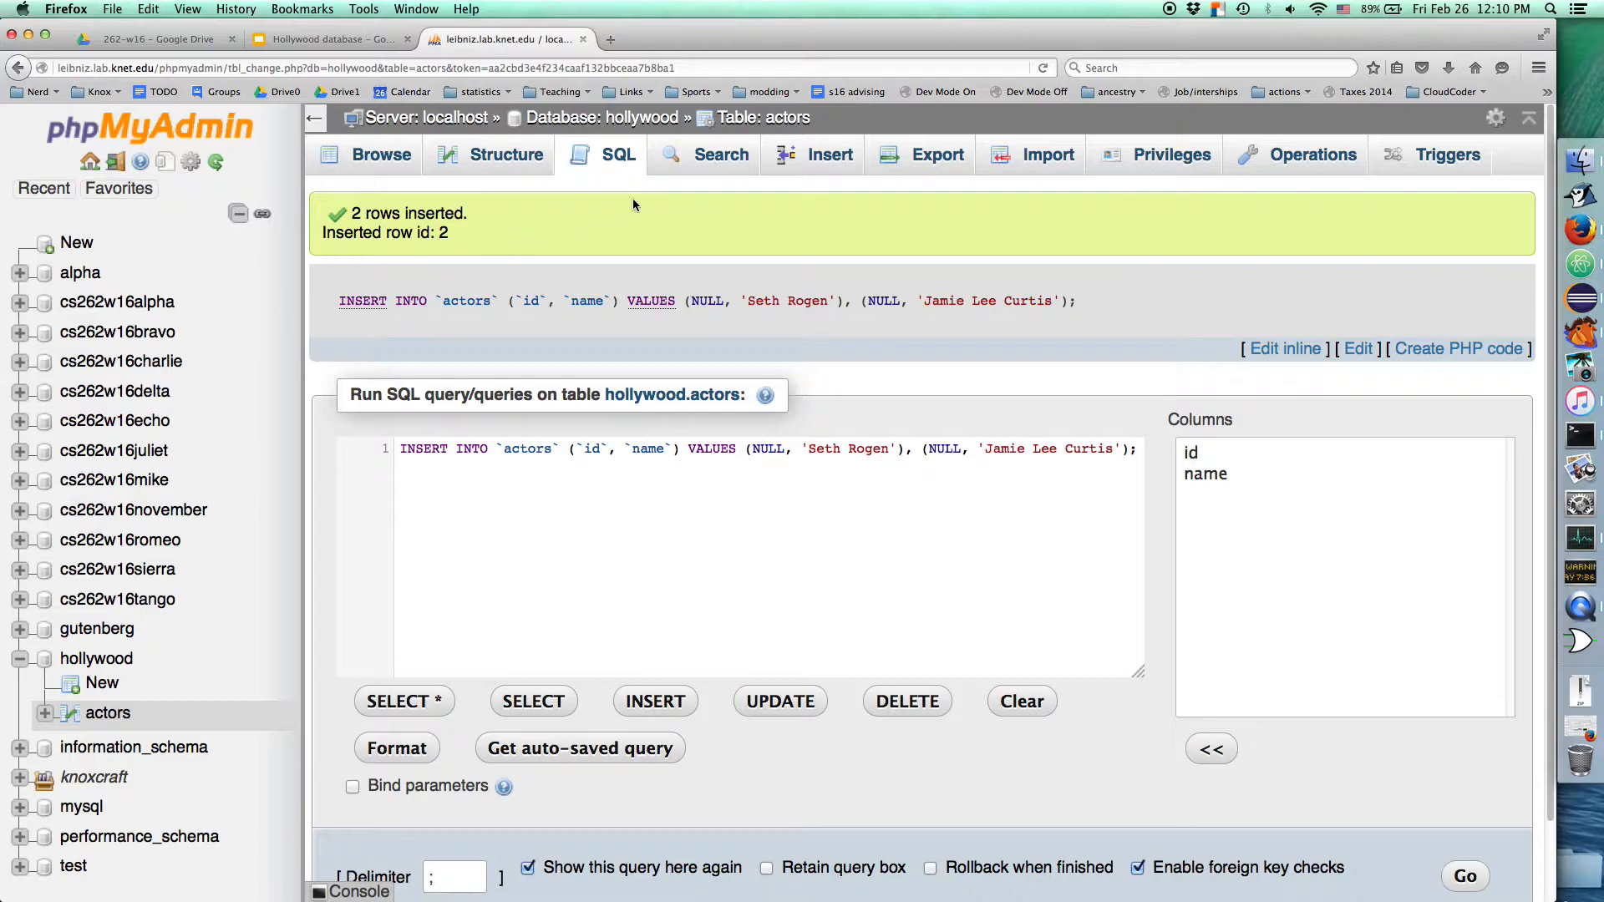
pyautogui.click(405, 159)
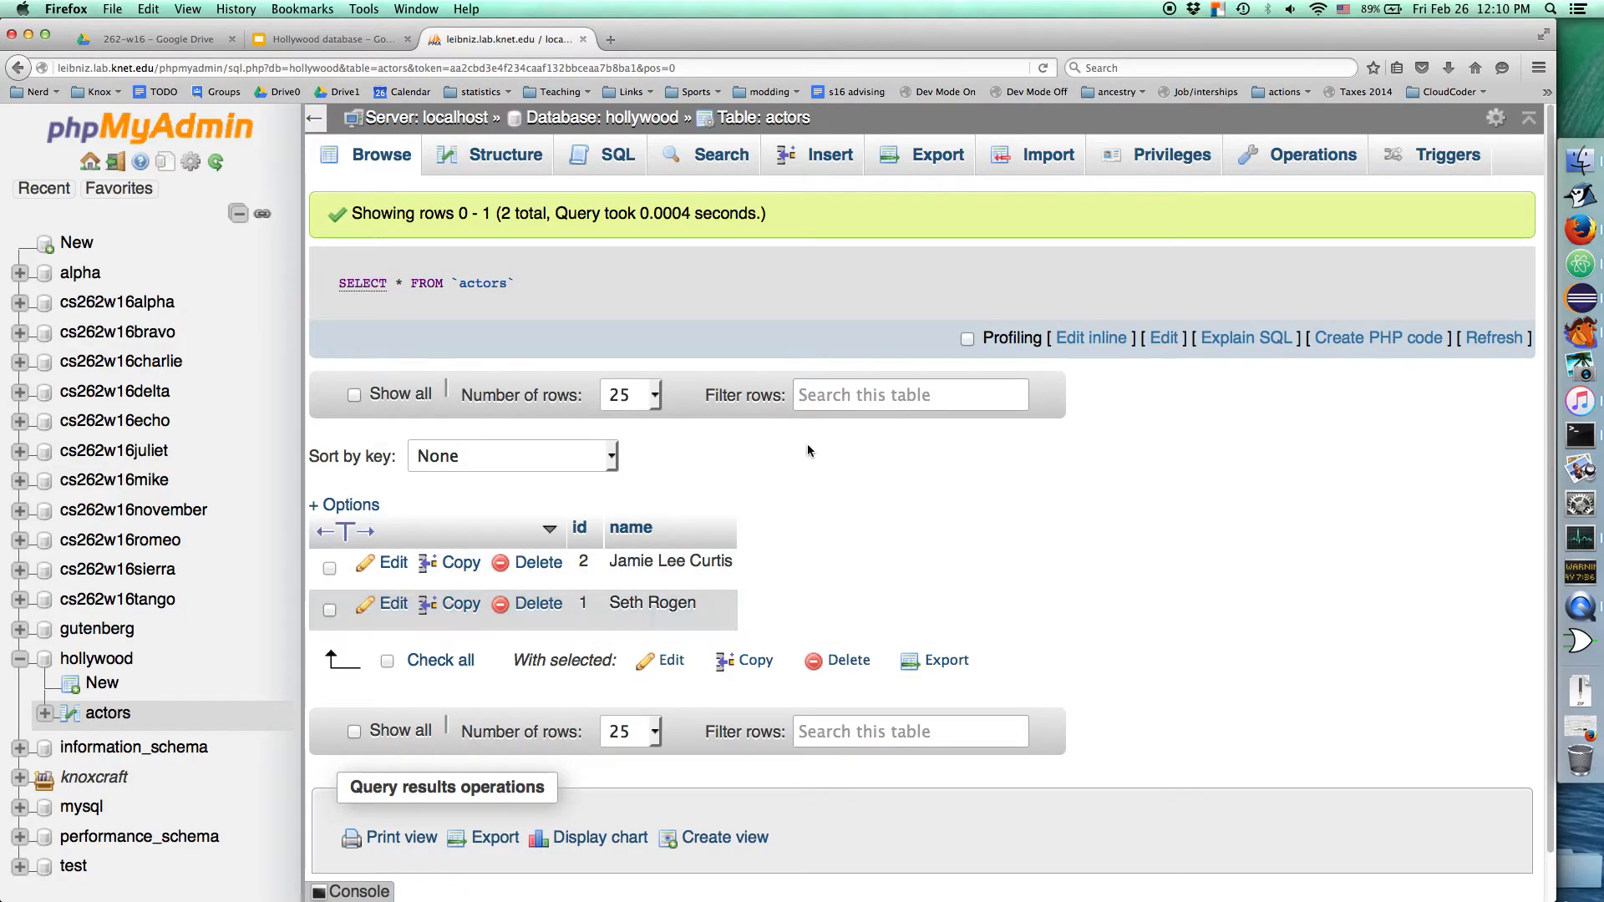
pyautogui.click(44, 712)
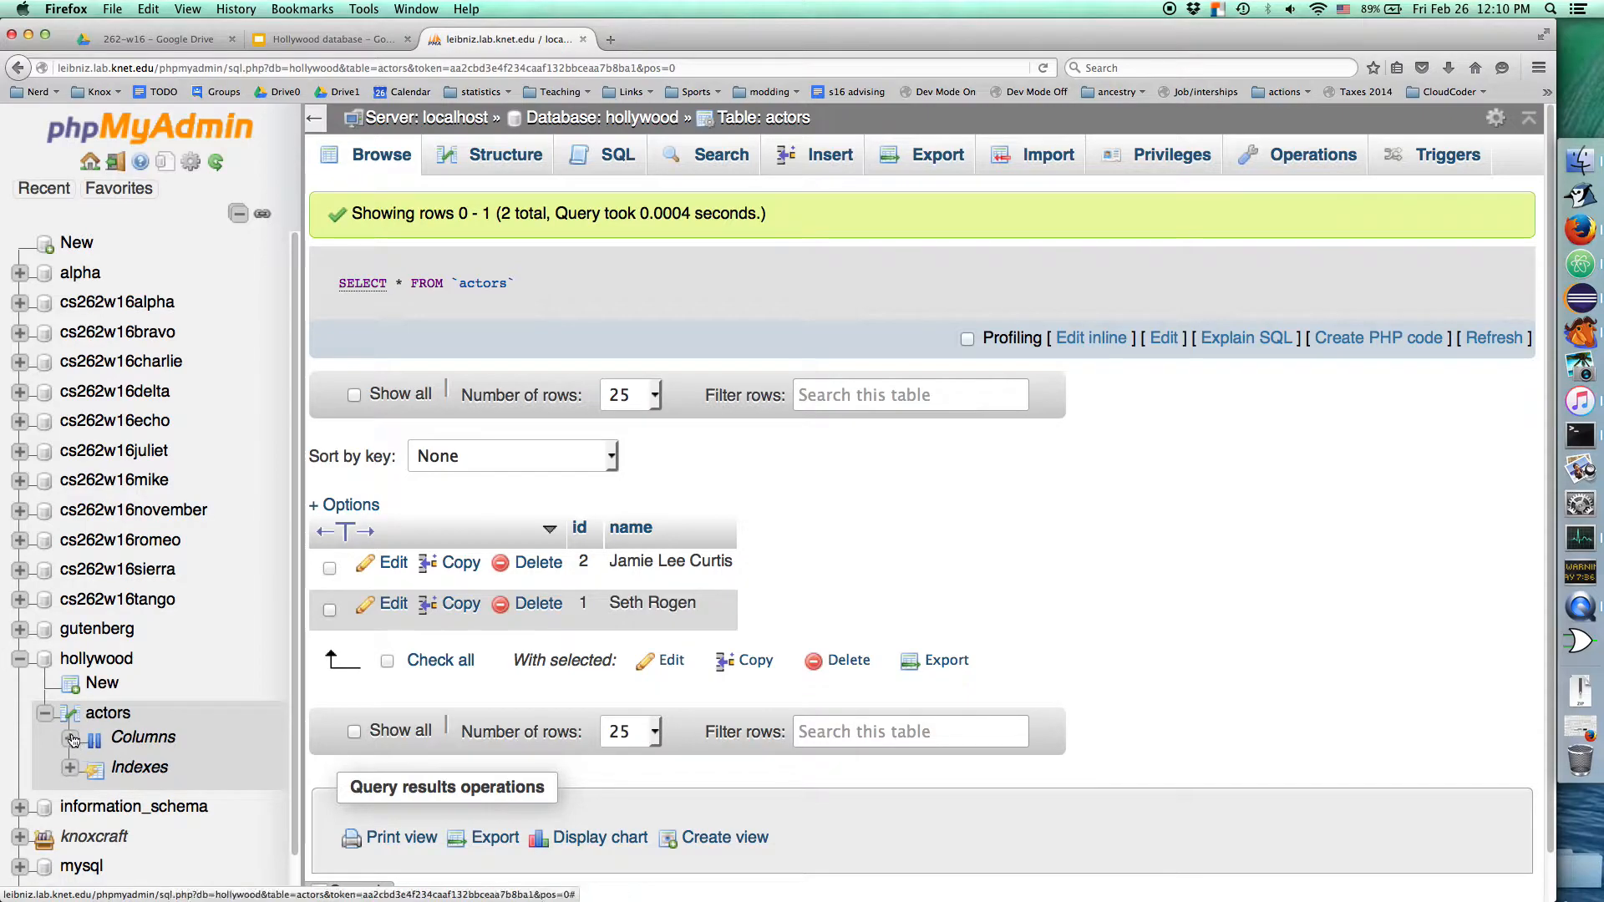
pyautogui.click(45, 714)
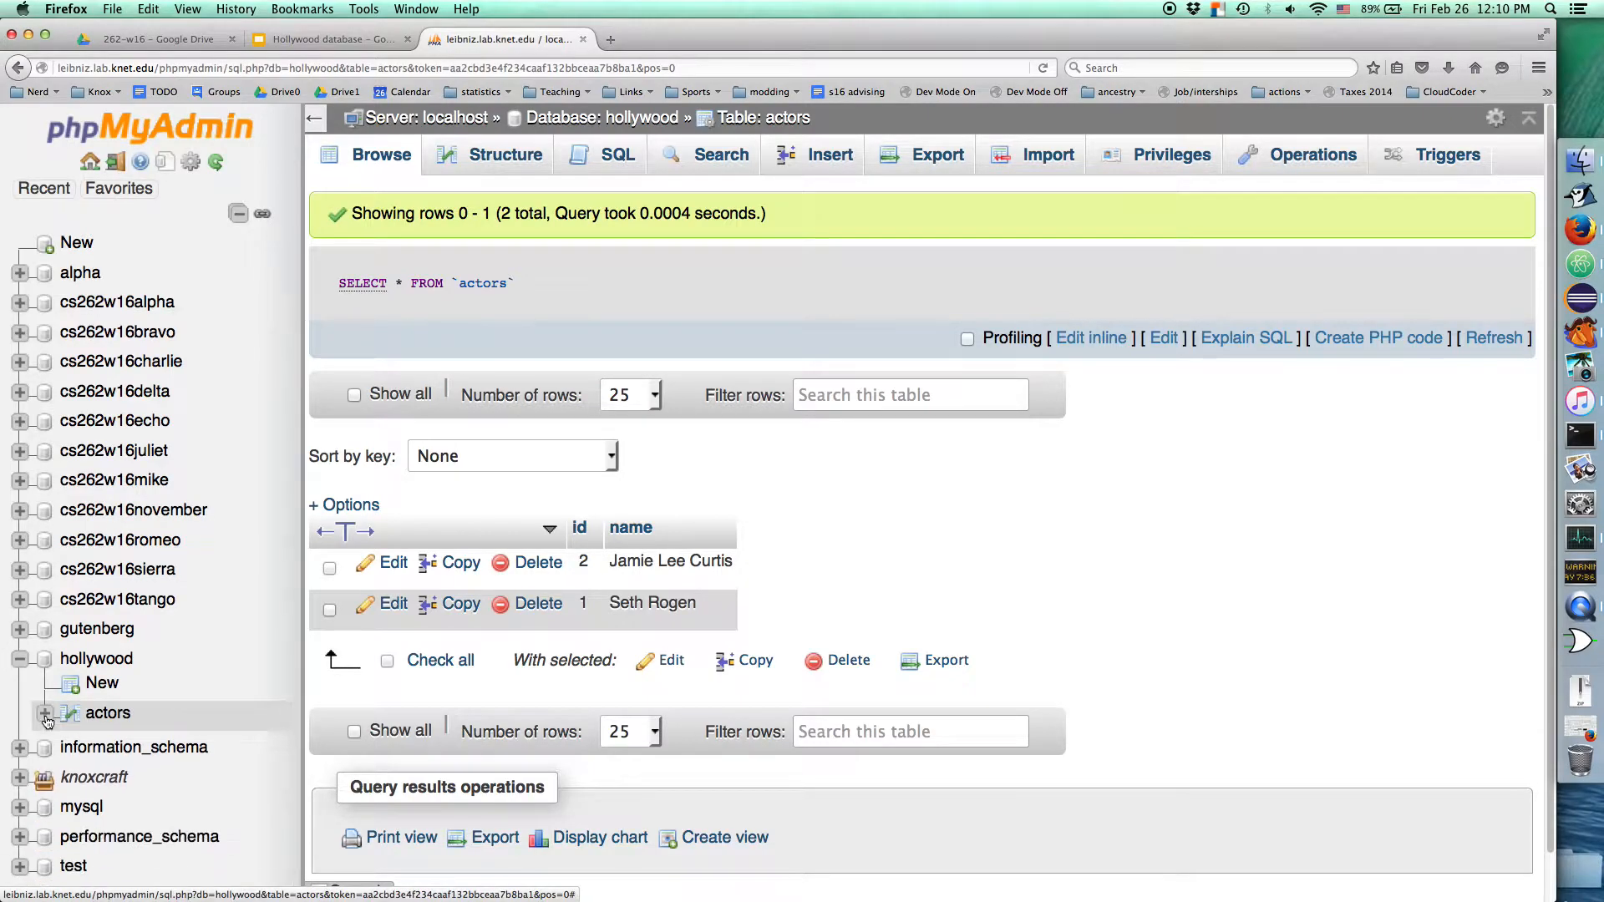
# - Create a new table named movies with 3 columns in the hollywood database
pyautogui.click(94, 660)
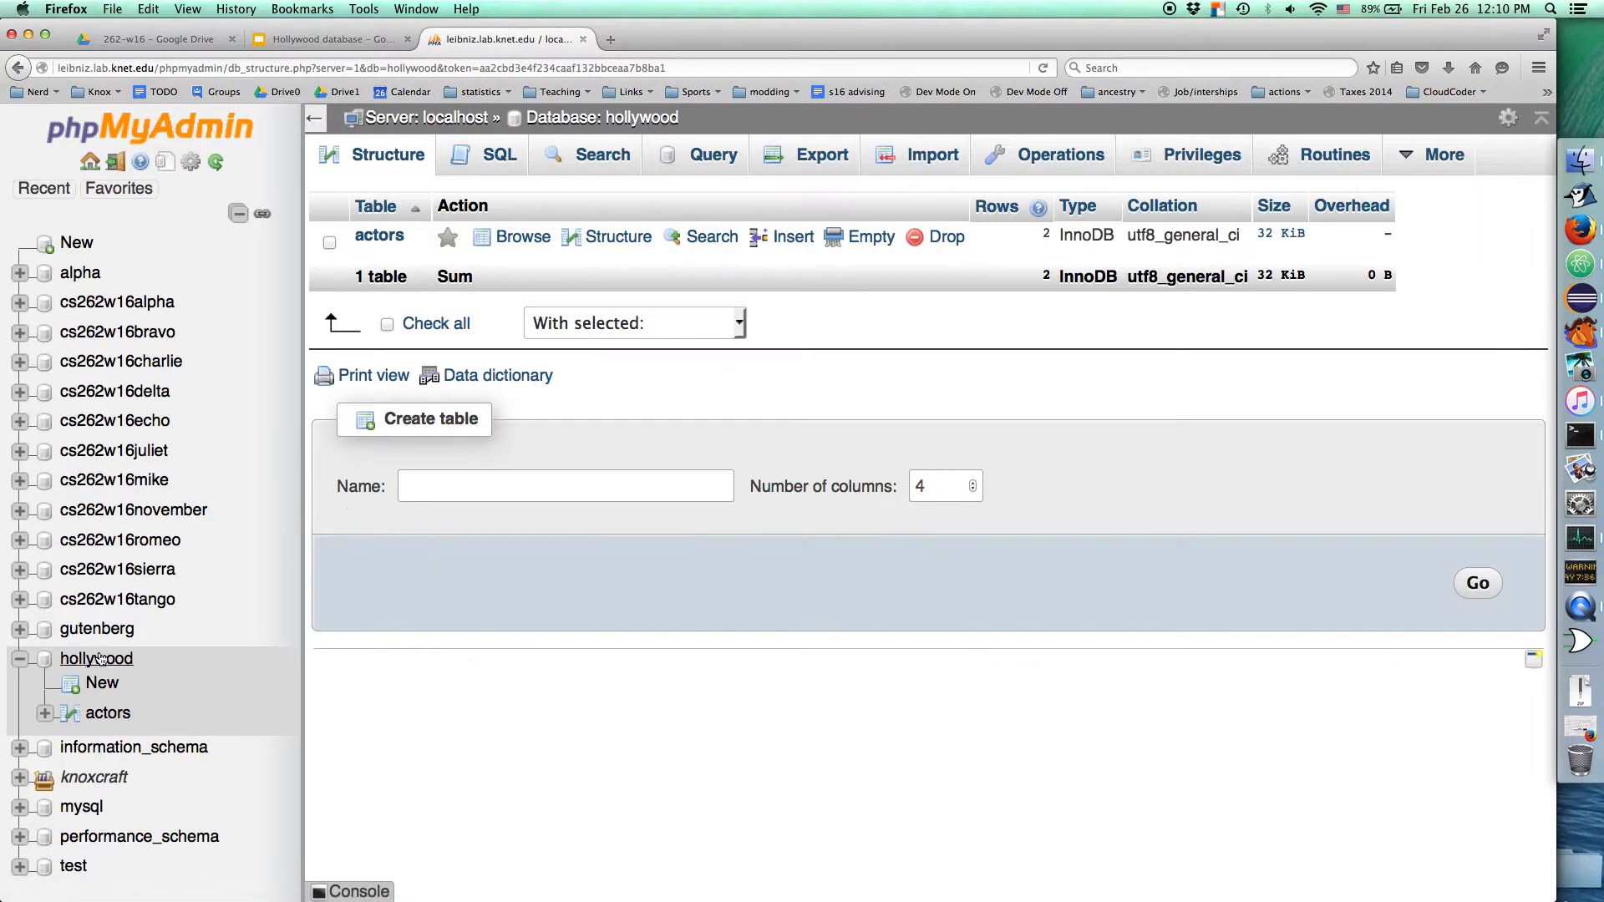
pyautogui.click(489, 484)
pyautogui.write('movies')
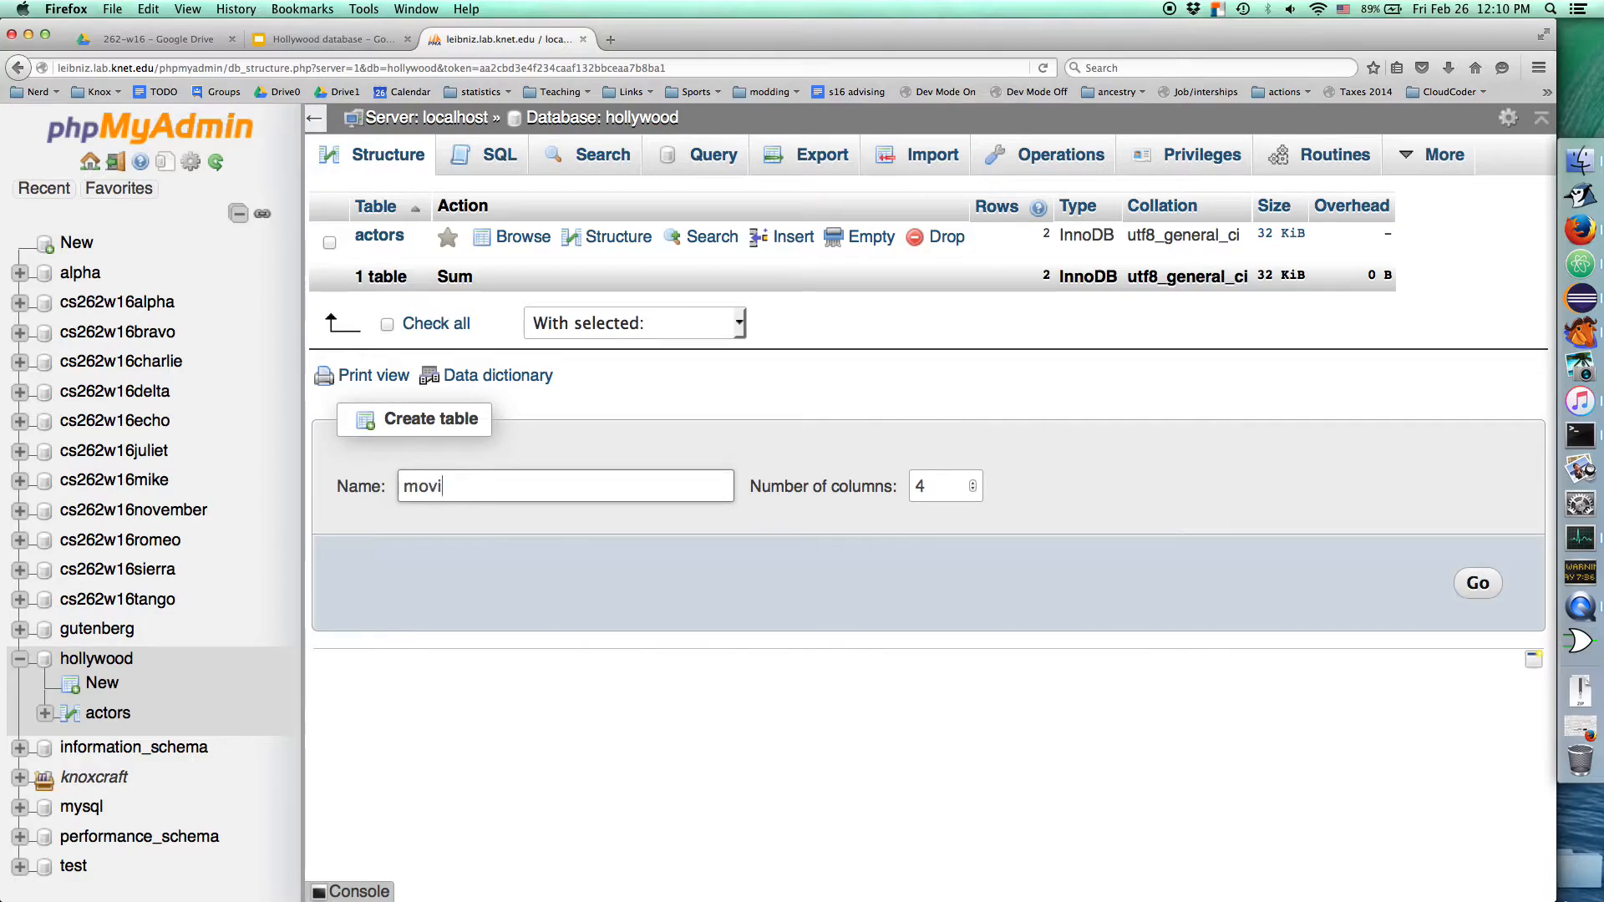
pyautogui.press('Tab')
pyautogui.write('3')
pyautogui.press('Return')
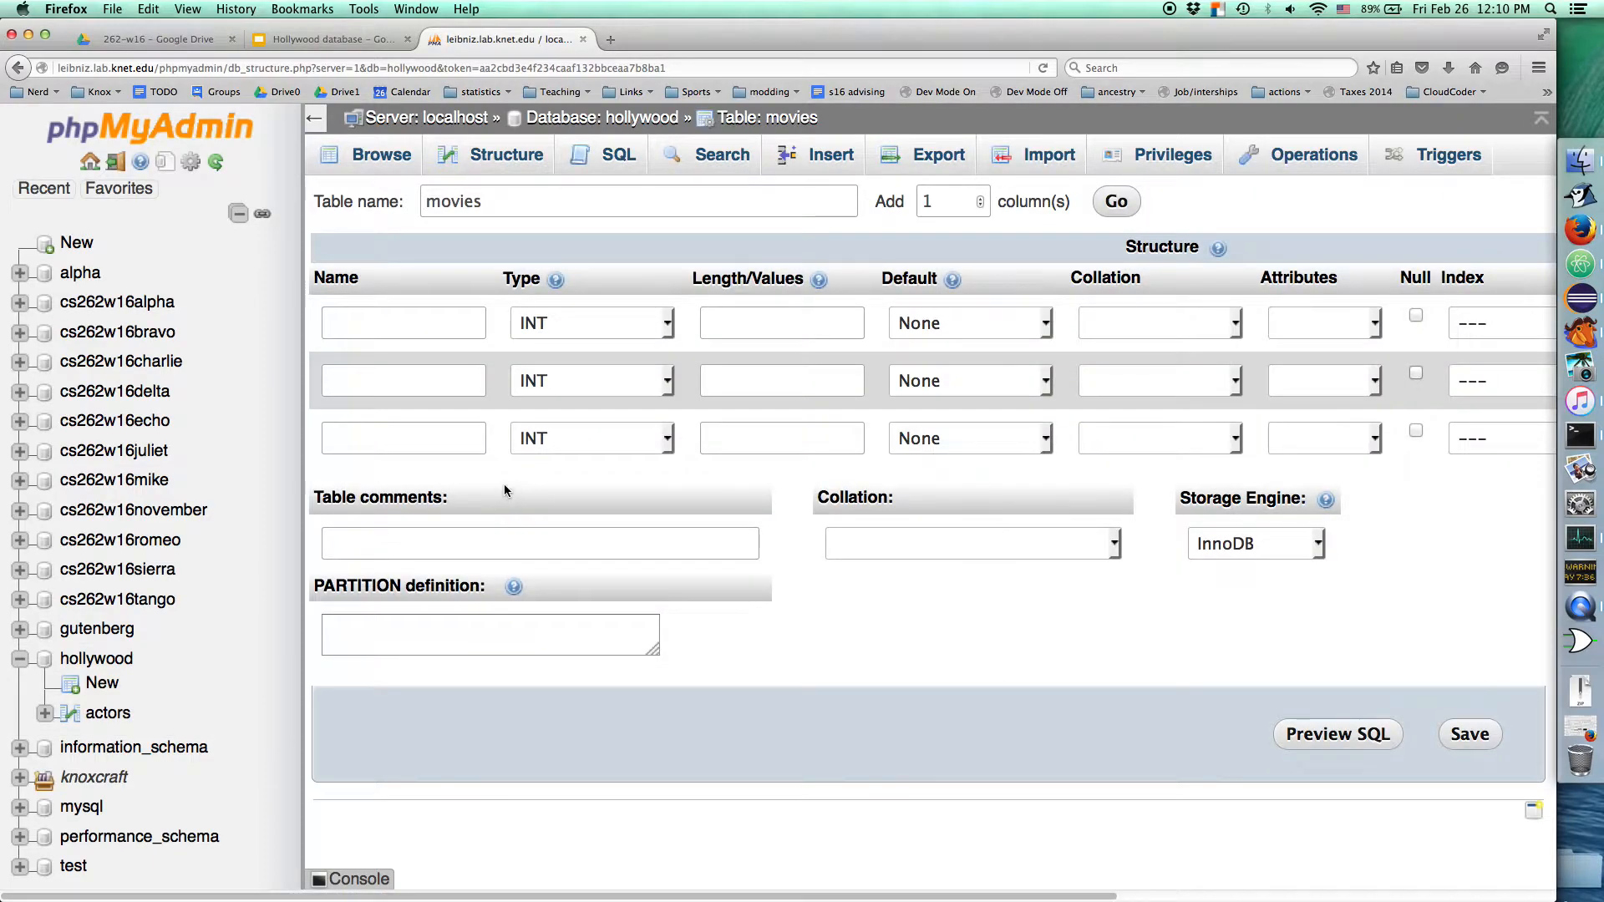
# - Name the first column of the movies table id and set its attribute to UNSIGNED, leaving its type as INT and its collation blank
pyautogui.click(413, 324)
pyautogui.write('id')
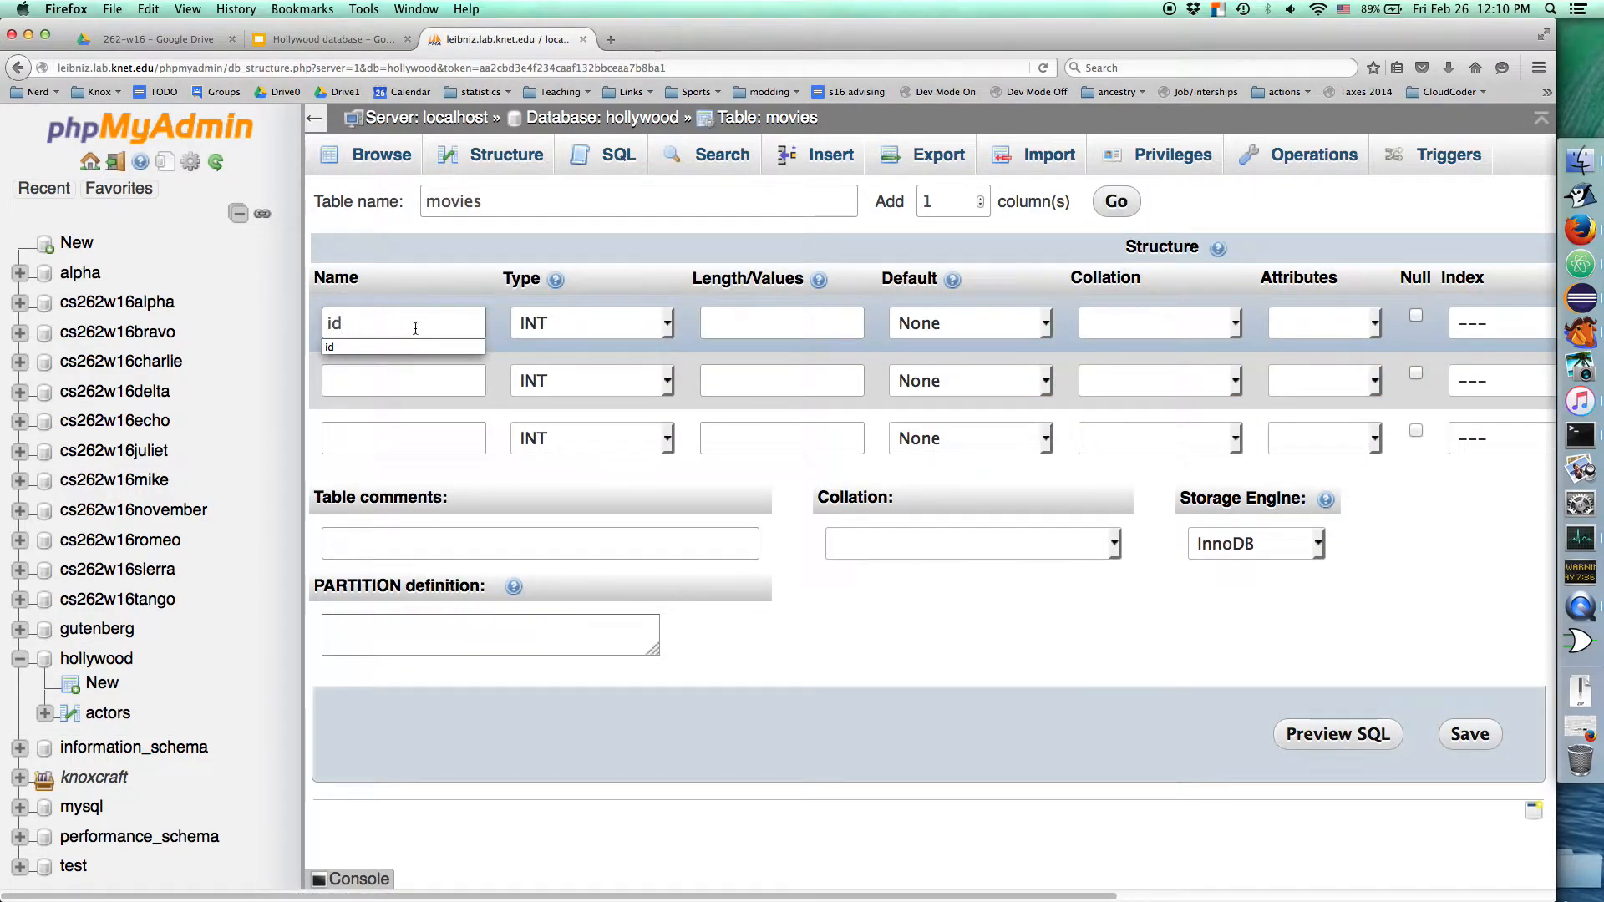
pyautogui.click(506, 301)
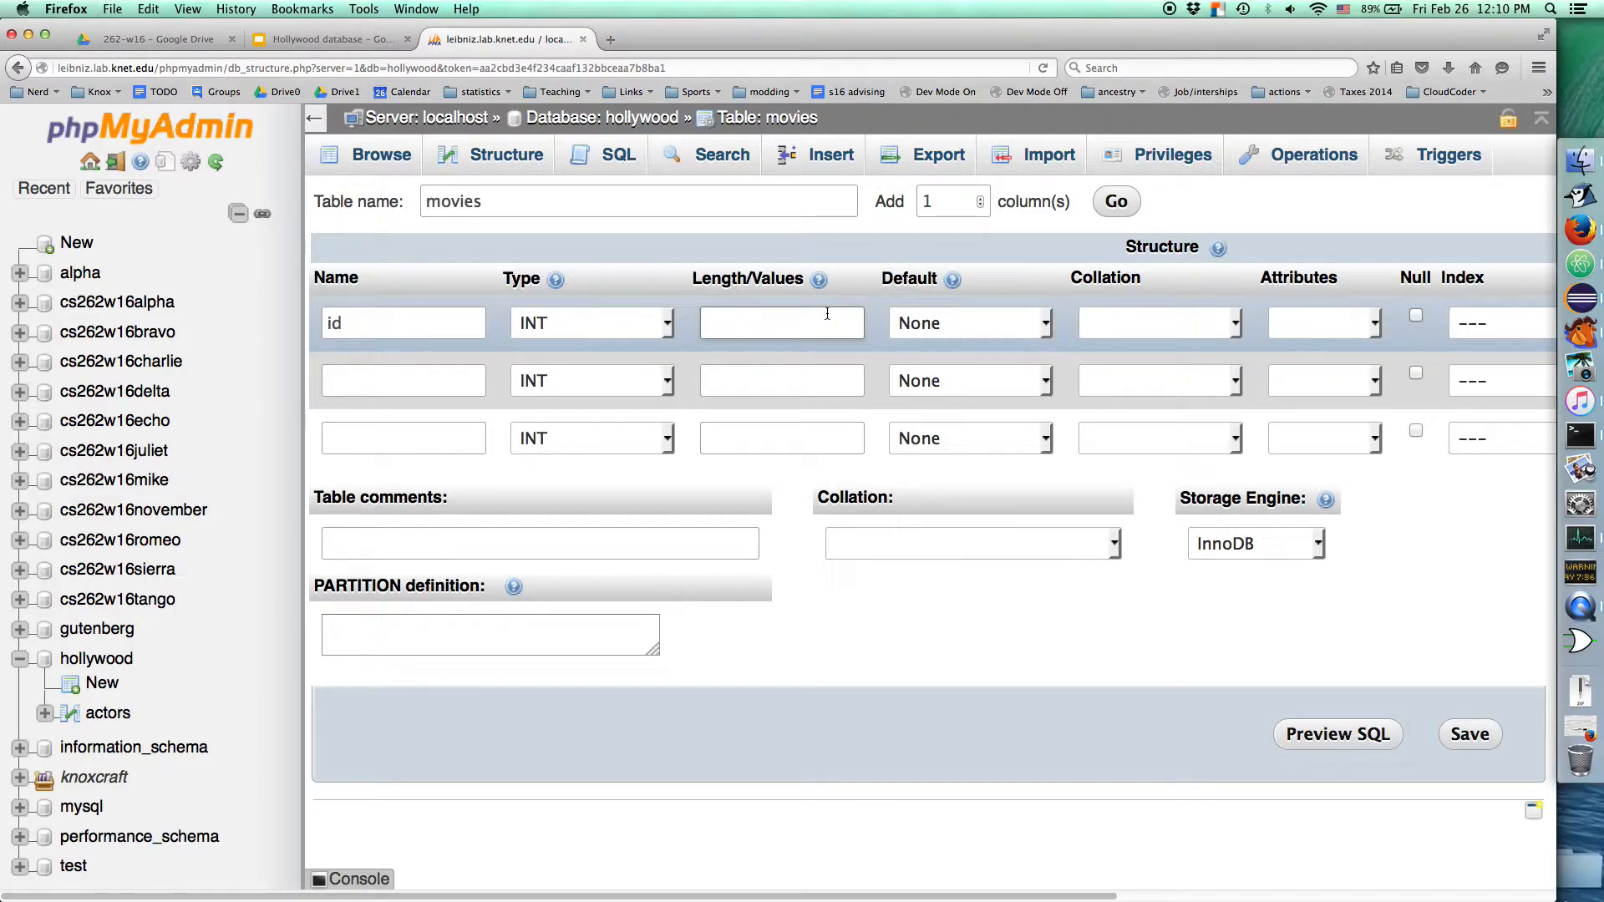
pyautogui.click(1157, 329)
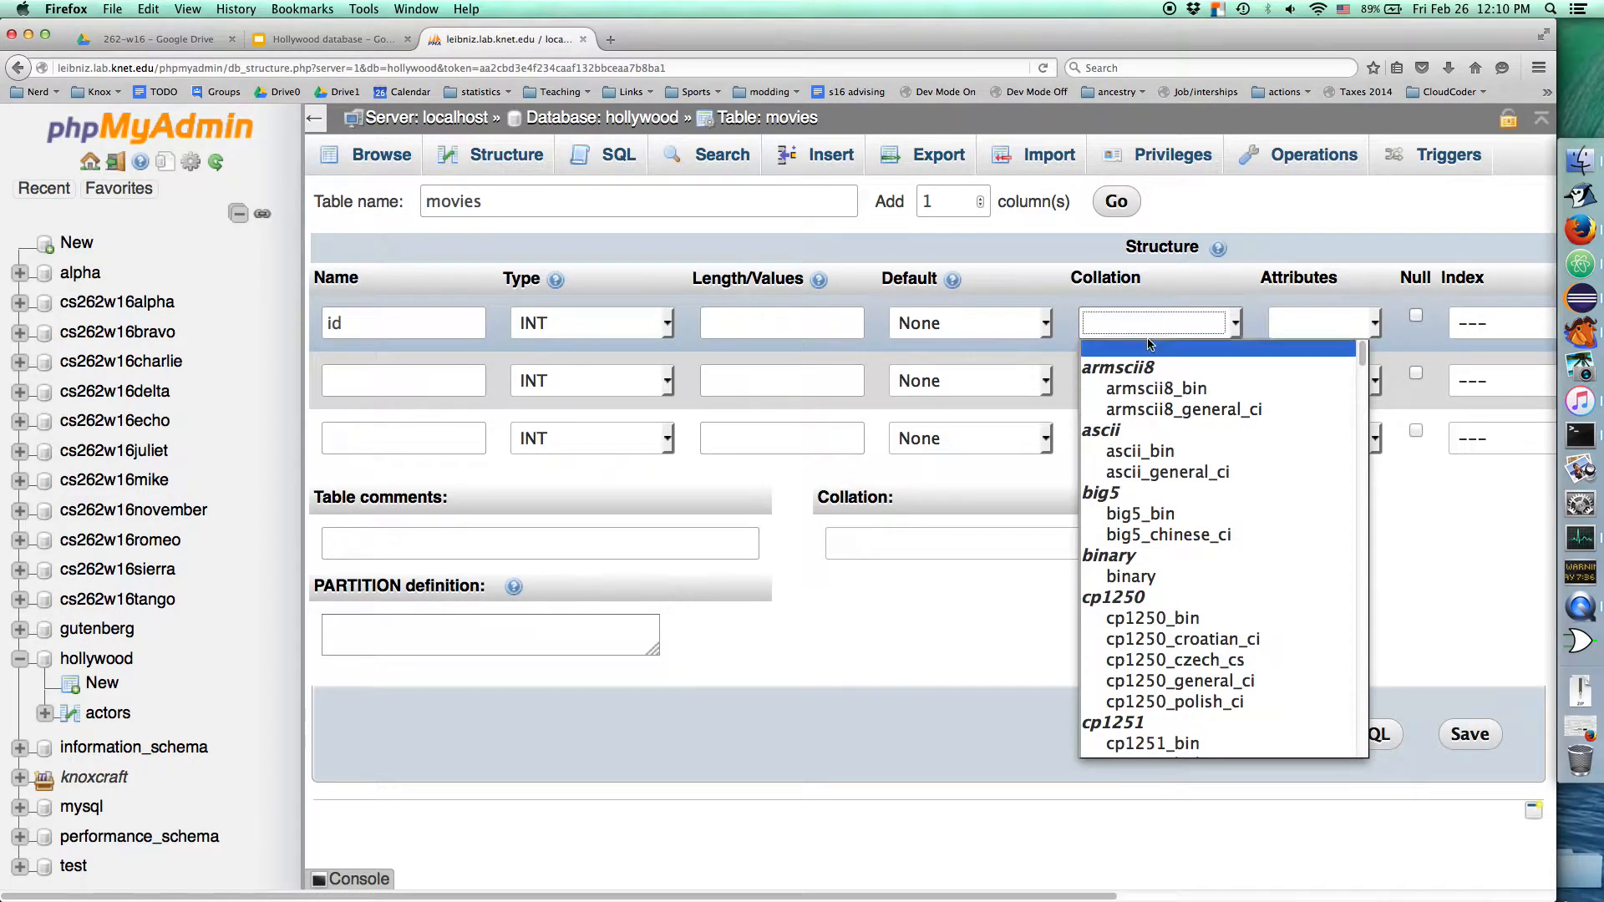
pyautogui.click(1151, 347)
pyautogui.click(1310, 333)
pyautogui.click(1319, 387)
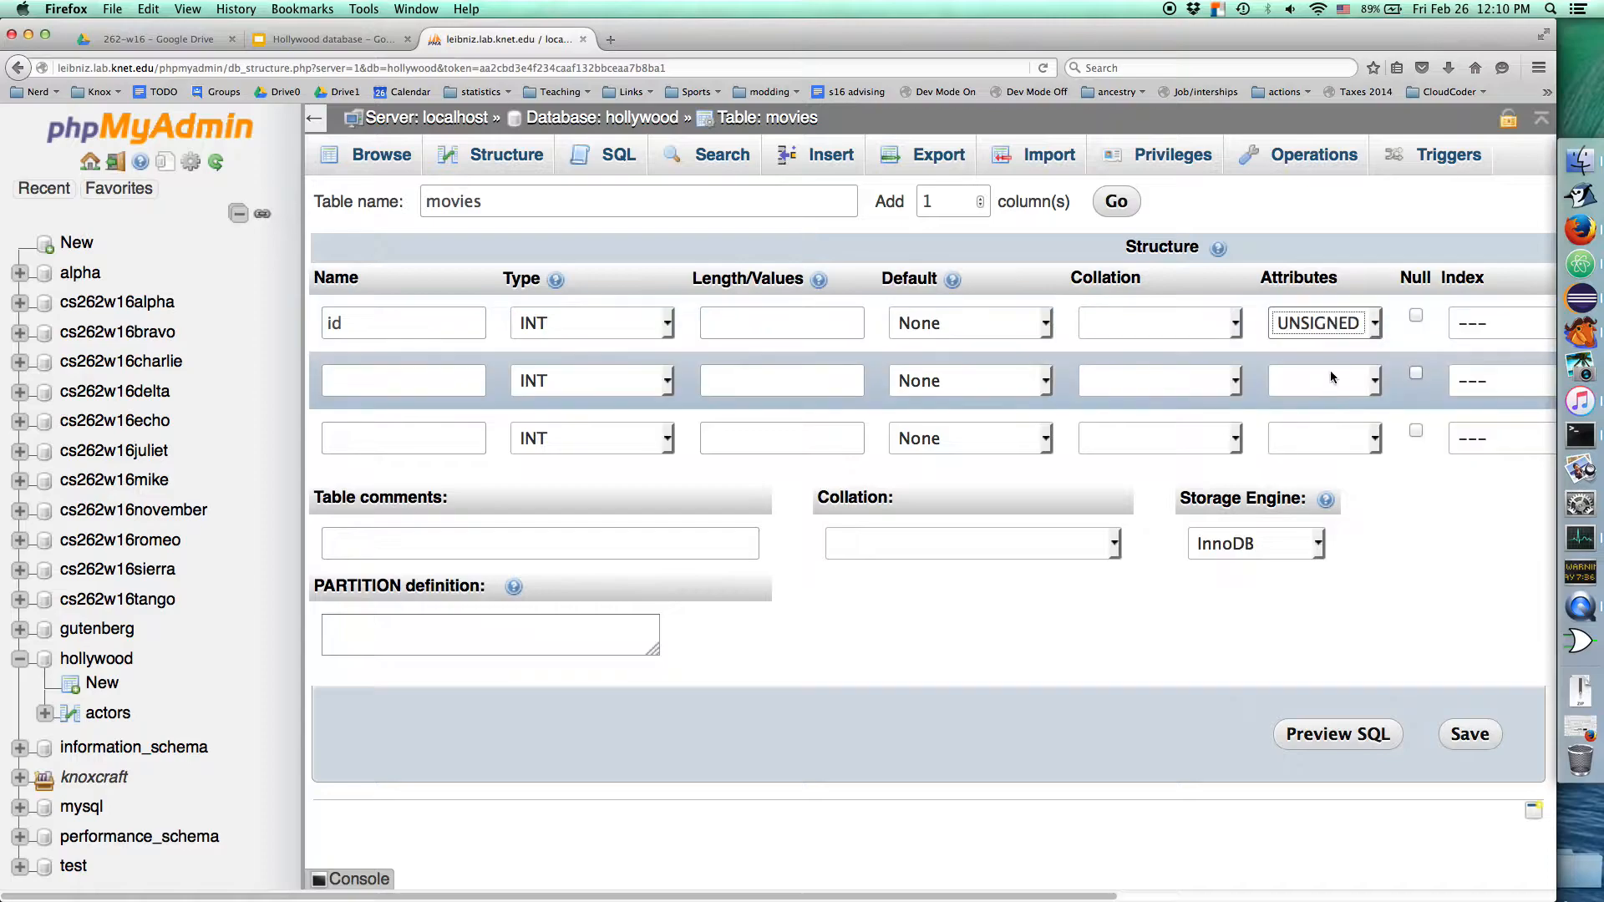
# - Make the movies table's id column the PRIMARY index and enable auto-increment for it
pyautogui.click(1482, 329)
pyautogui.click(1477, 373)
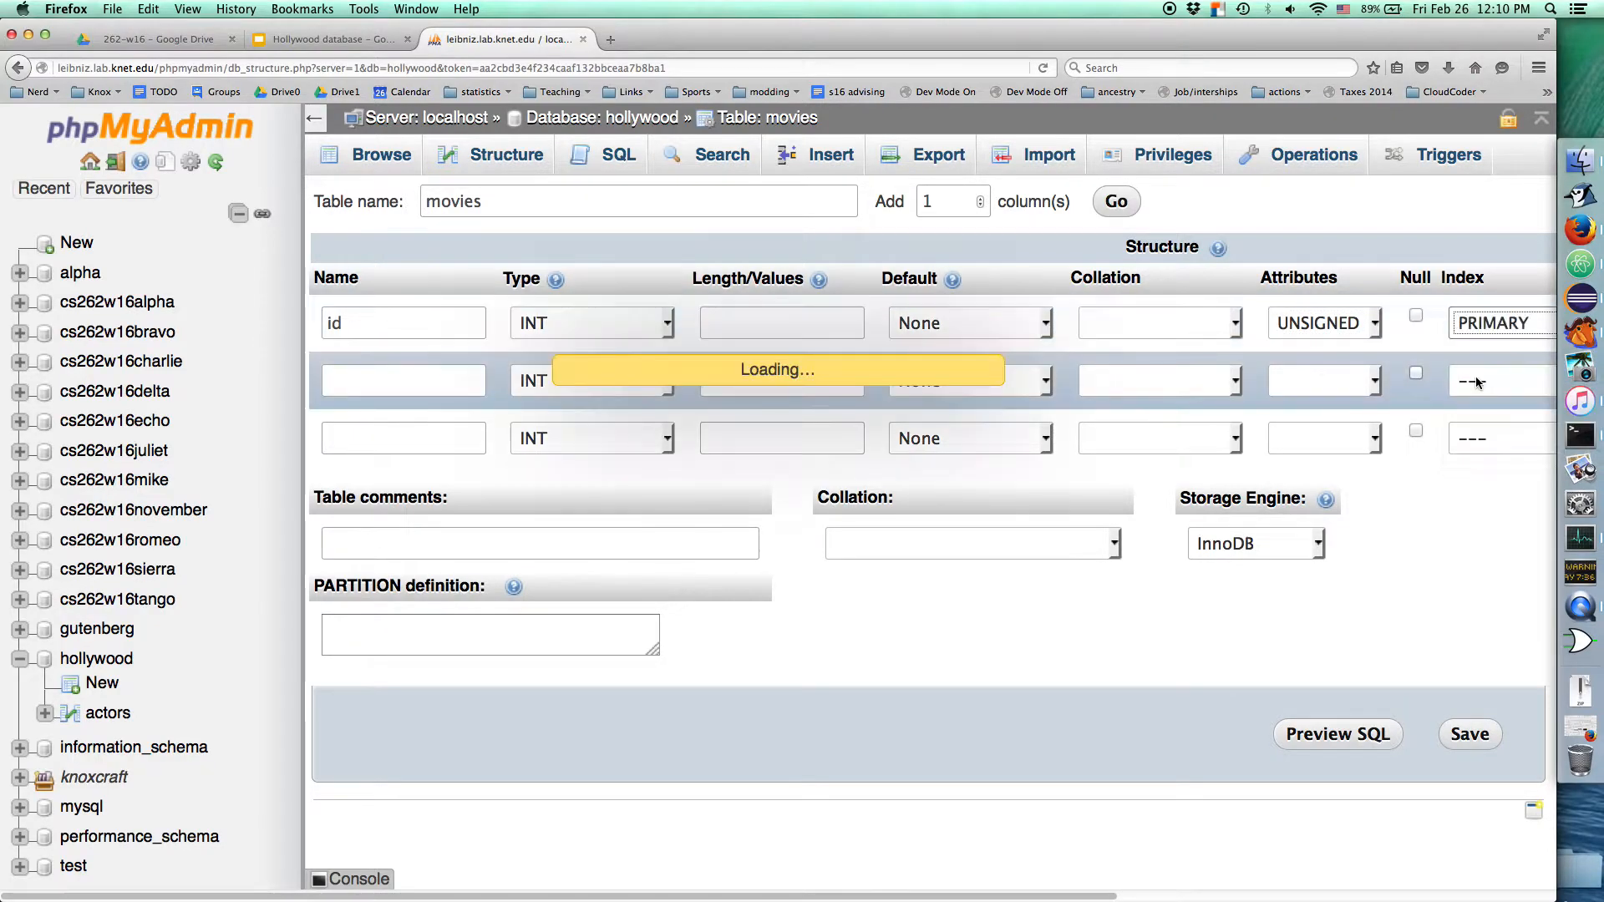
pyautogui.click(912, 640)
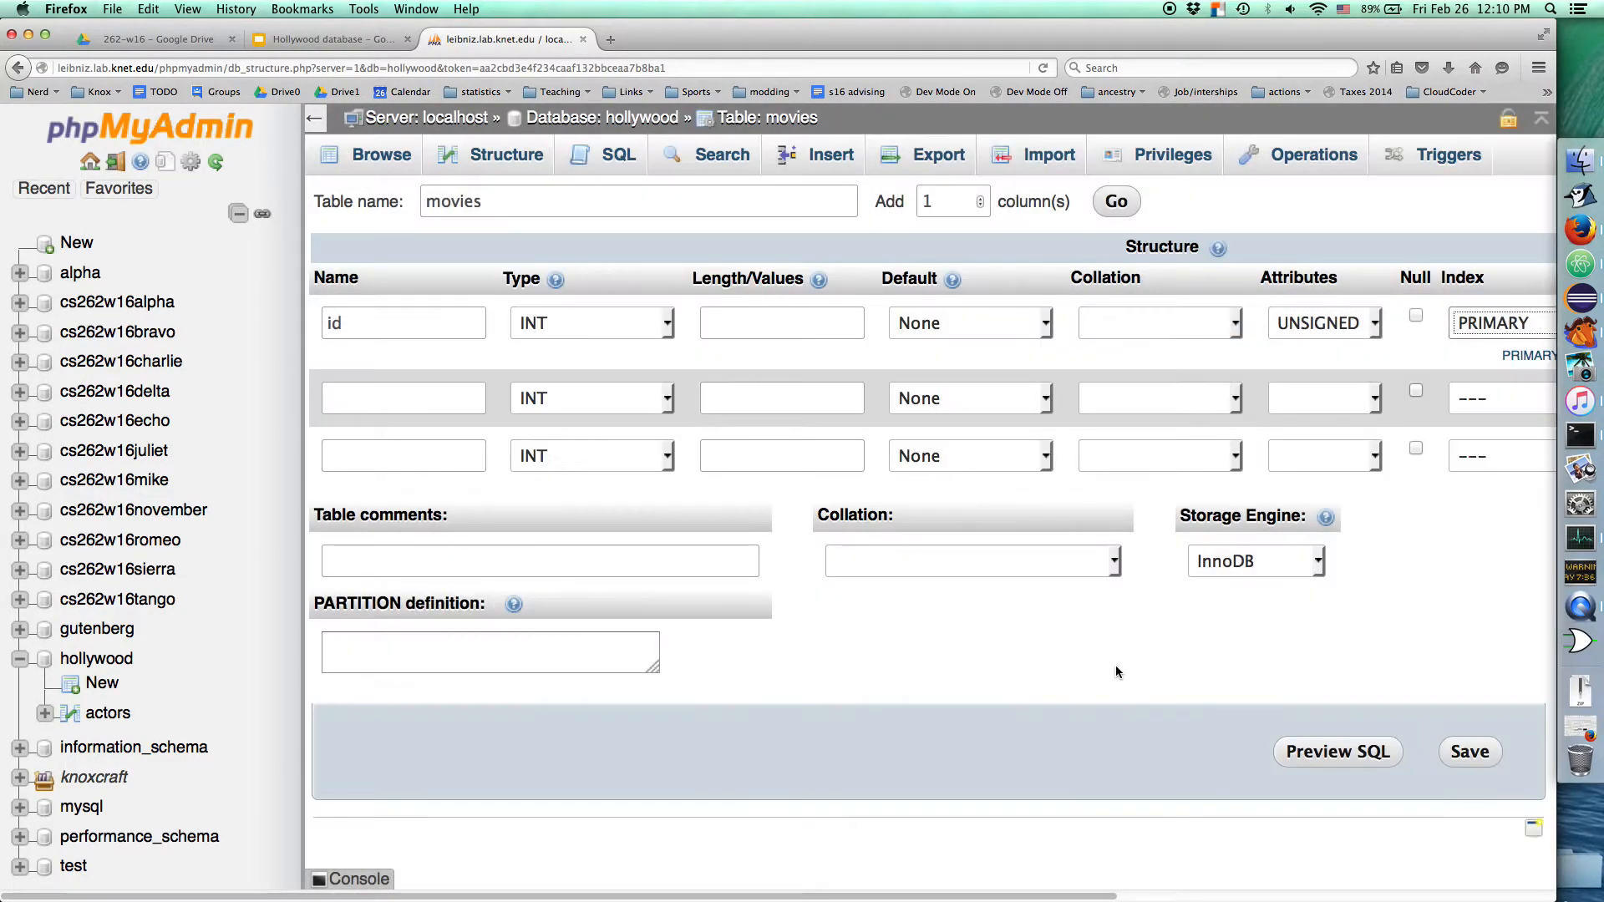
pyautogui.moveTo(1078, 891); pyautogui.dragTo(1348, 891)
pyautogui.click(1345, 314)
pyautogui.moveTo(1172, 890); pyautogui.dragTo(901, 890)
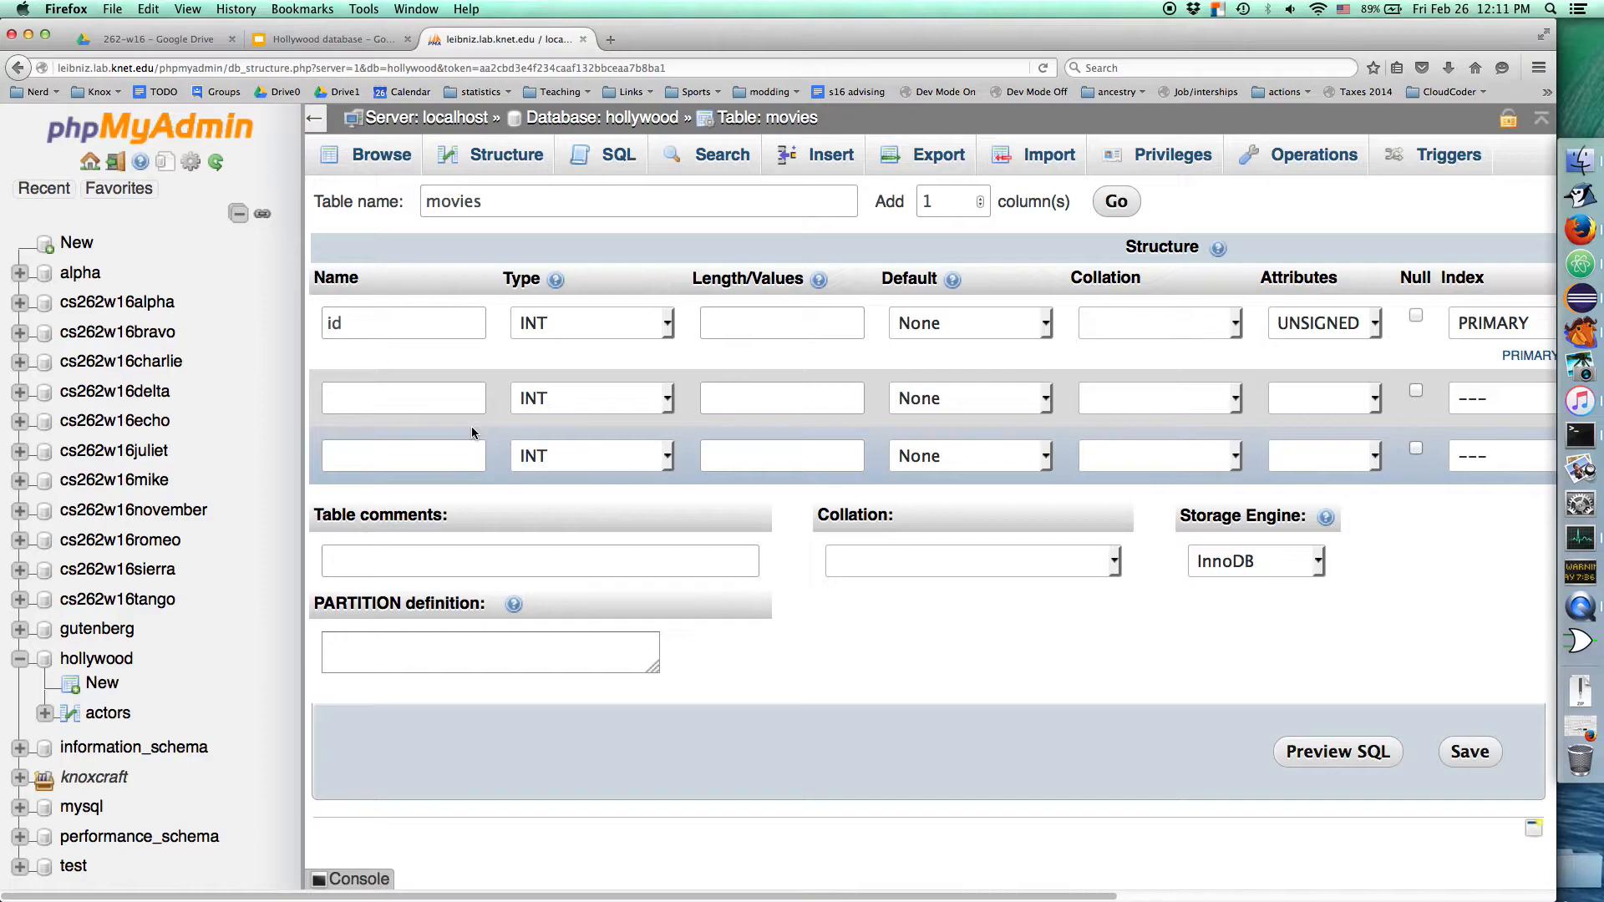
# - Name the second column of the movies table title and set it to VARCHAR with a length of 200
pyautogui.click(444, 404)
pyautogui.write('title')
pyautogui.press('Tab')
pyautogui.press('Tab')
pyautogui.write('200')
pyautogui.click(545, 401)
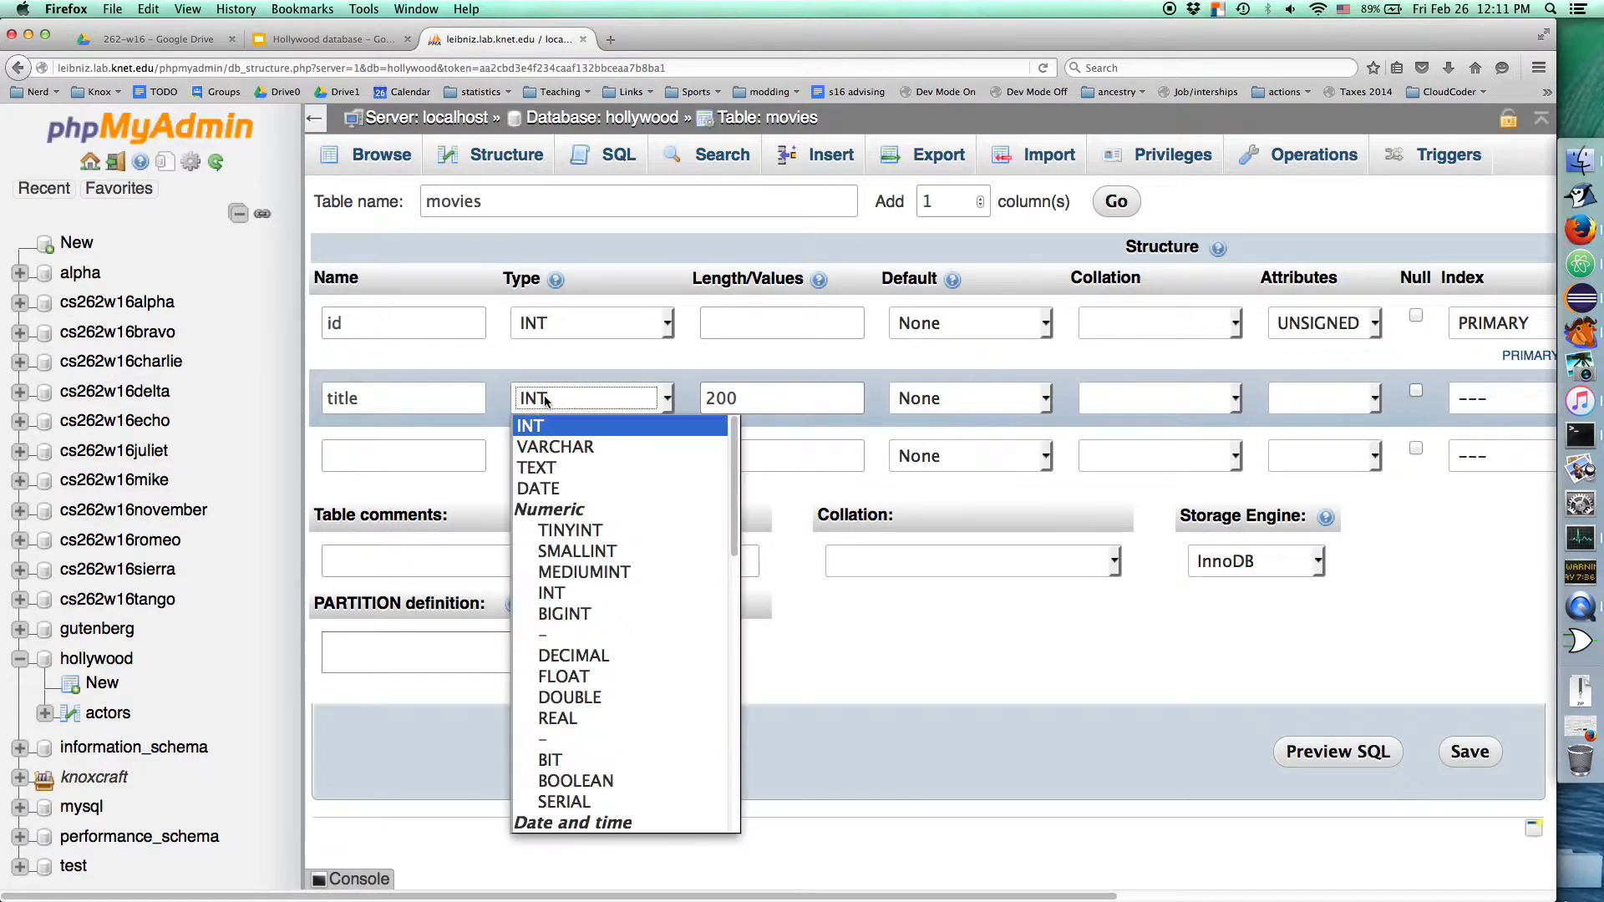
pyautogui.press('Down')
pyautogui.press('Return')
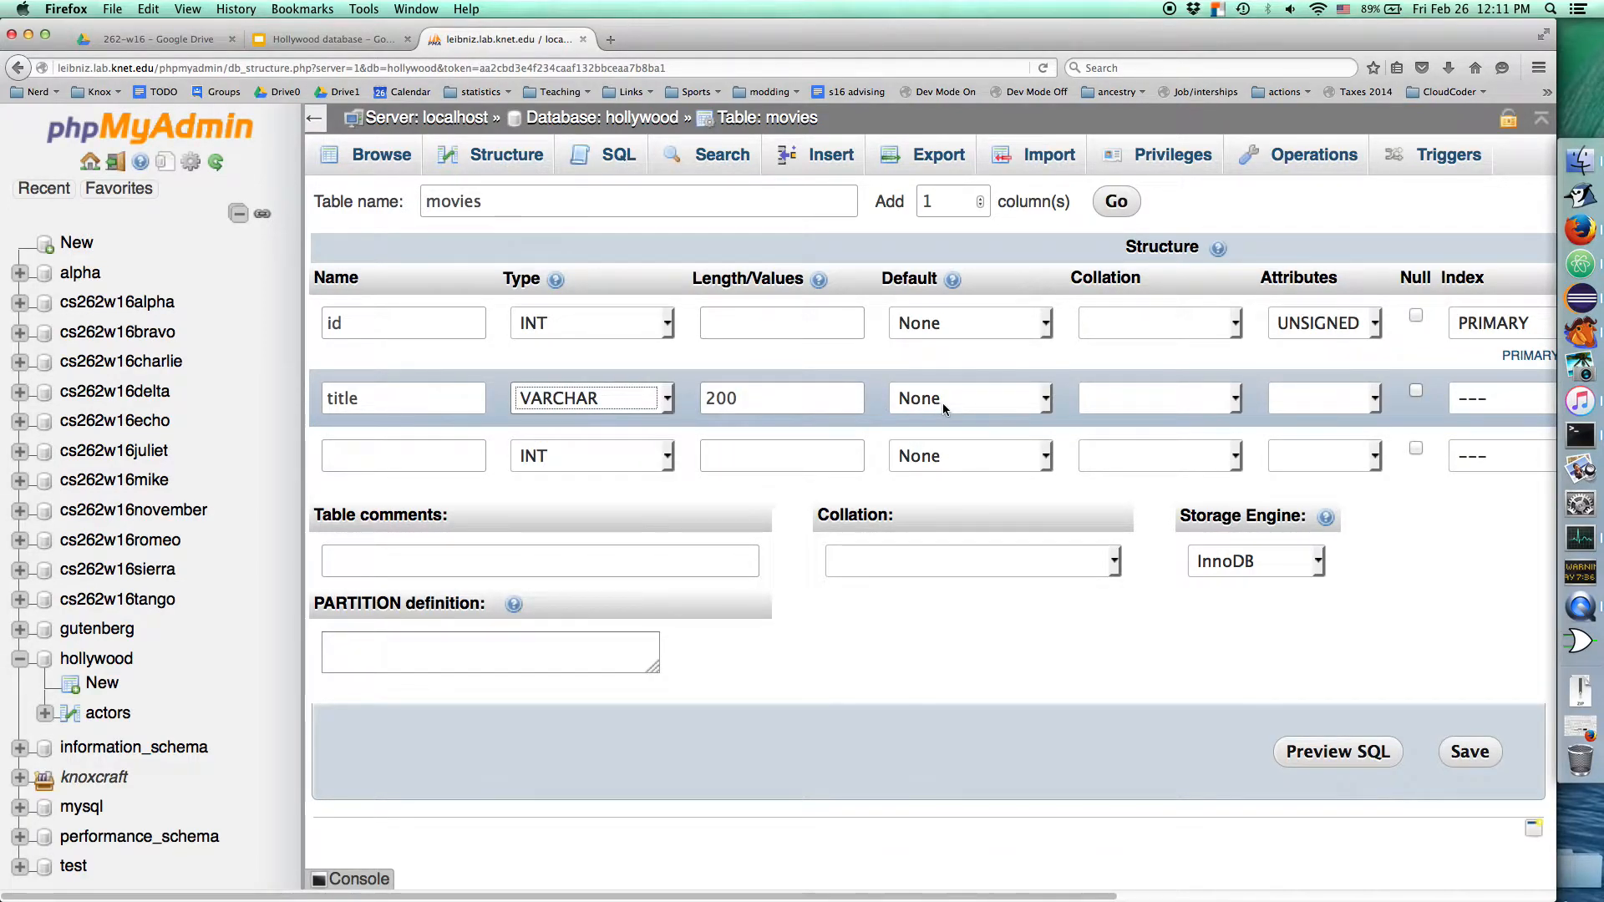
# - Set the collation of the movies table's title column to utf8_general_ci
pyautogui.click(1086, 403)
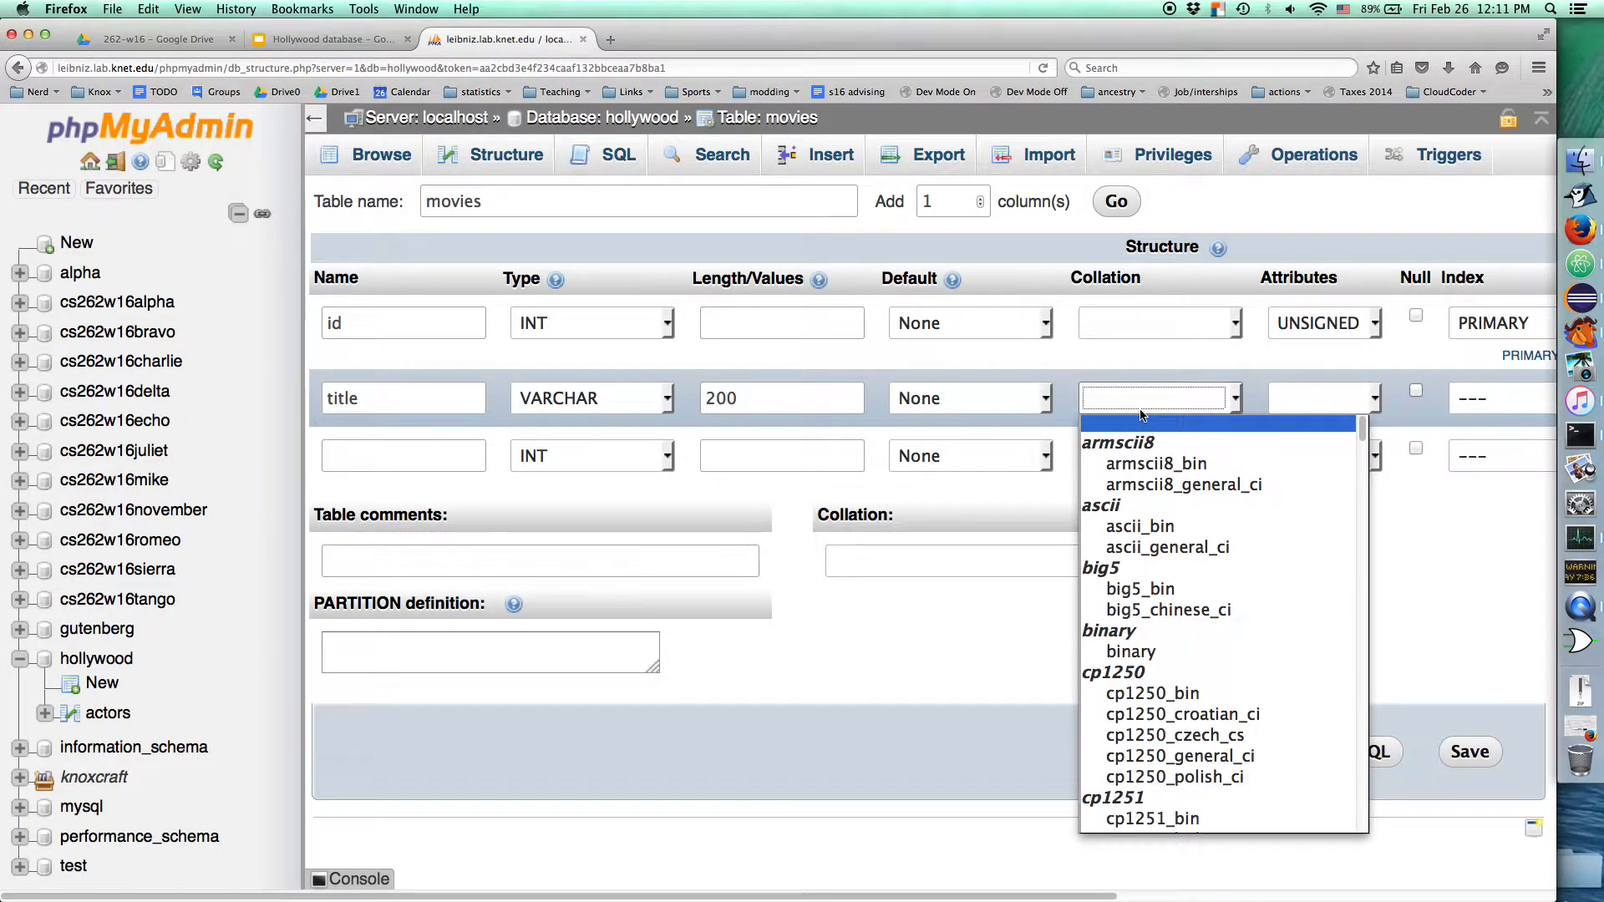
pyautogui.write('utf8_bin')
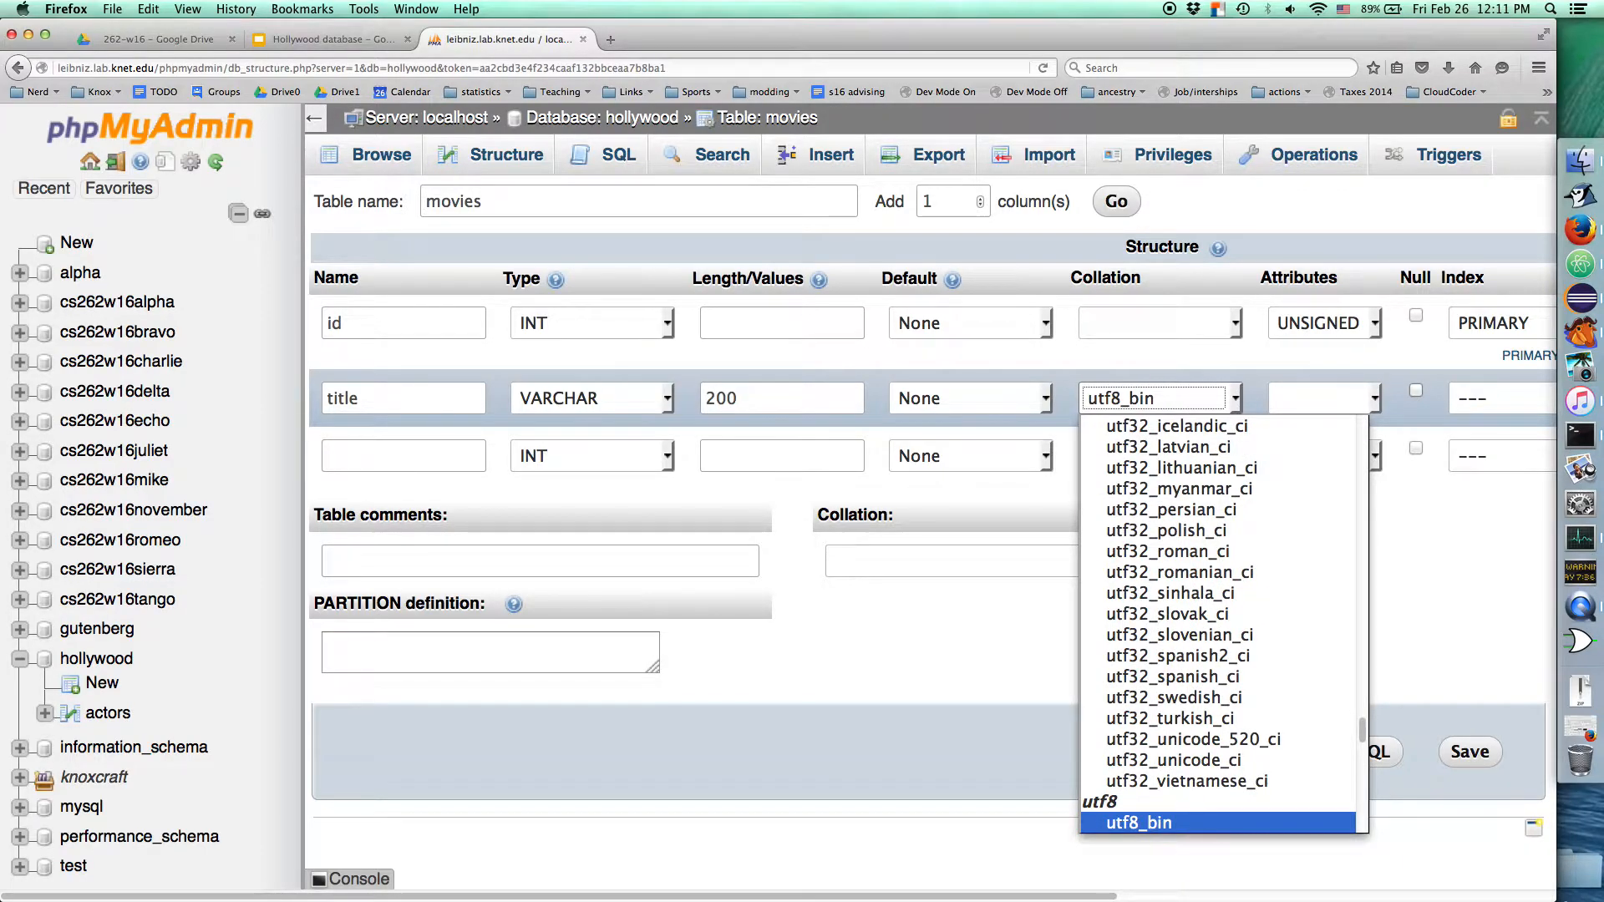
pyautogui.scroll(-4, 1201, 706)
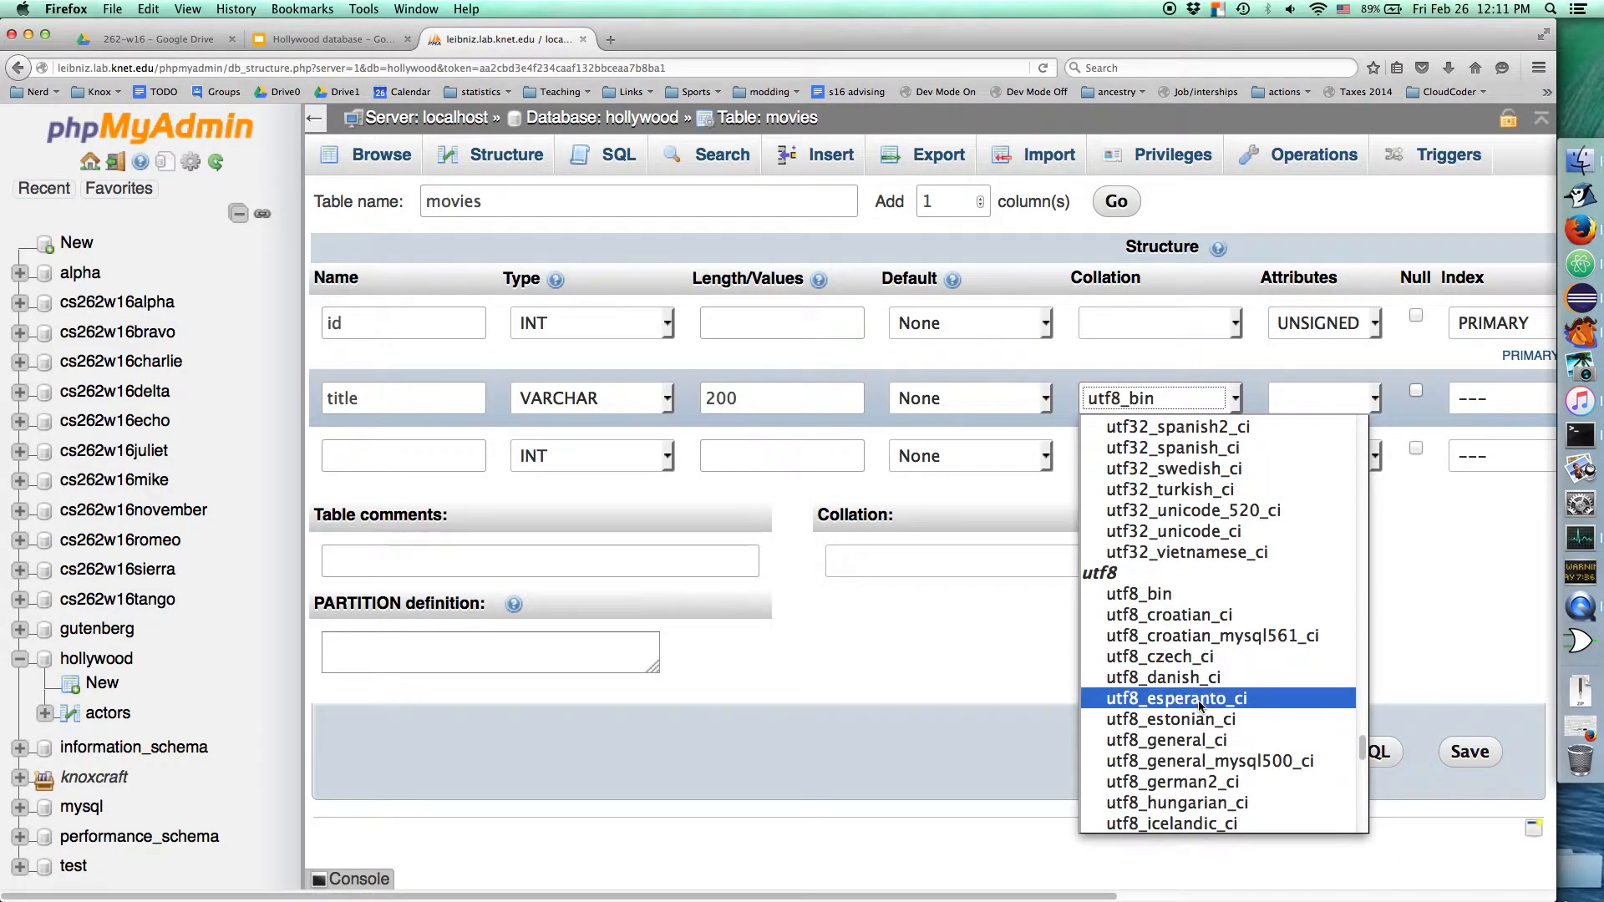
pyautogui.click(1200, 740)
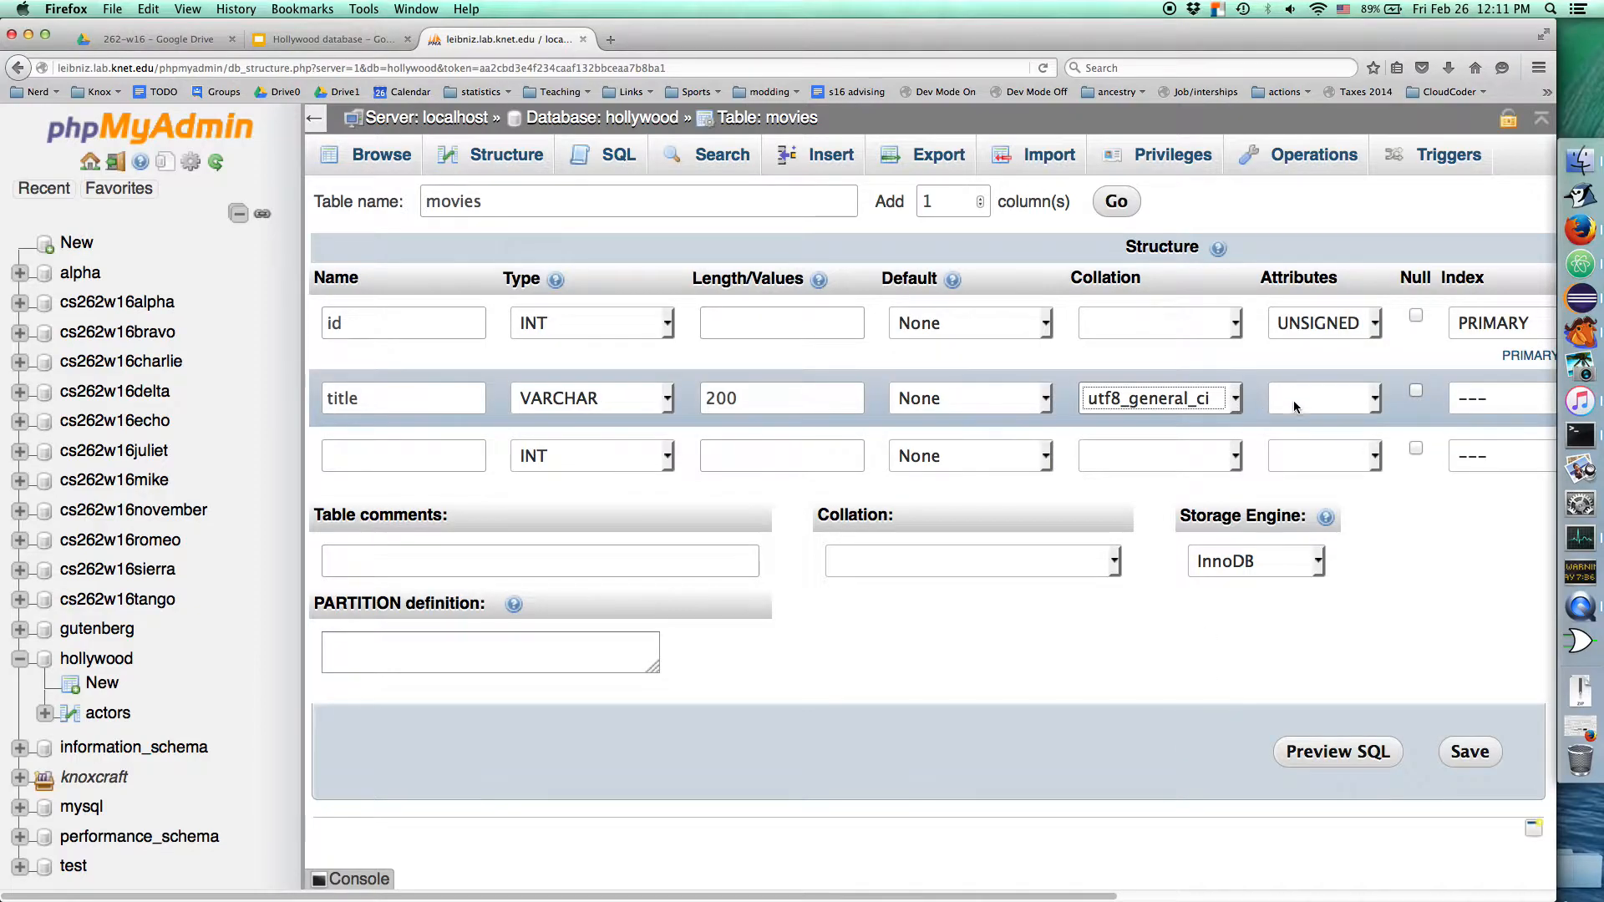
# - Add an INDEX on the title column, leaving its attribute, index name and size blank
pyautogui.click(1294, 406)
pyautogui.click(1294, 410)
pyautogui.moveTo(1094, 897); pyautogui.dragTo(1443, 897)
pyautogui.click(1166, 404)
pyautogui.click(1146, 492)
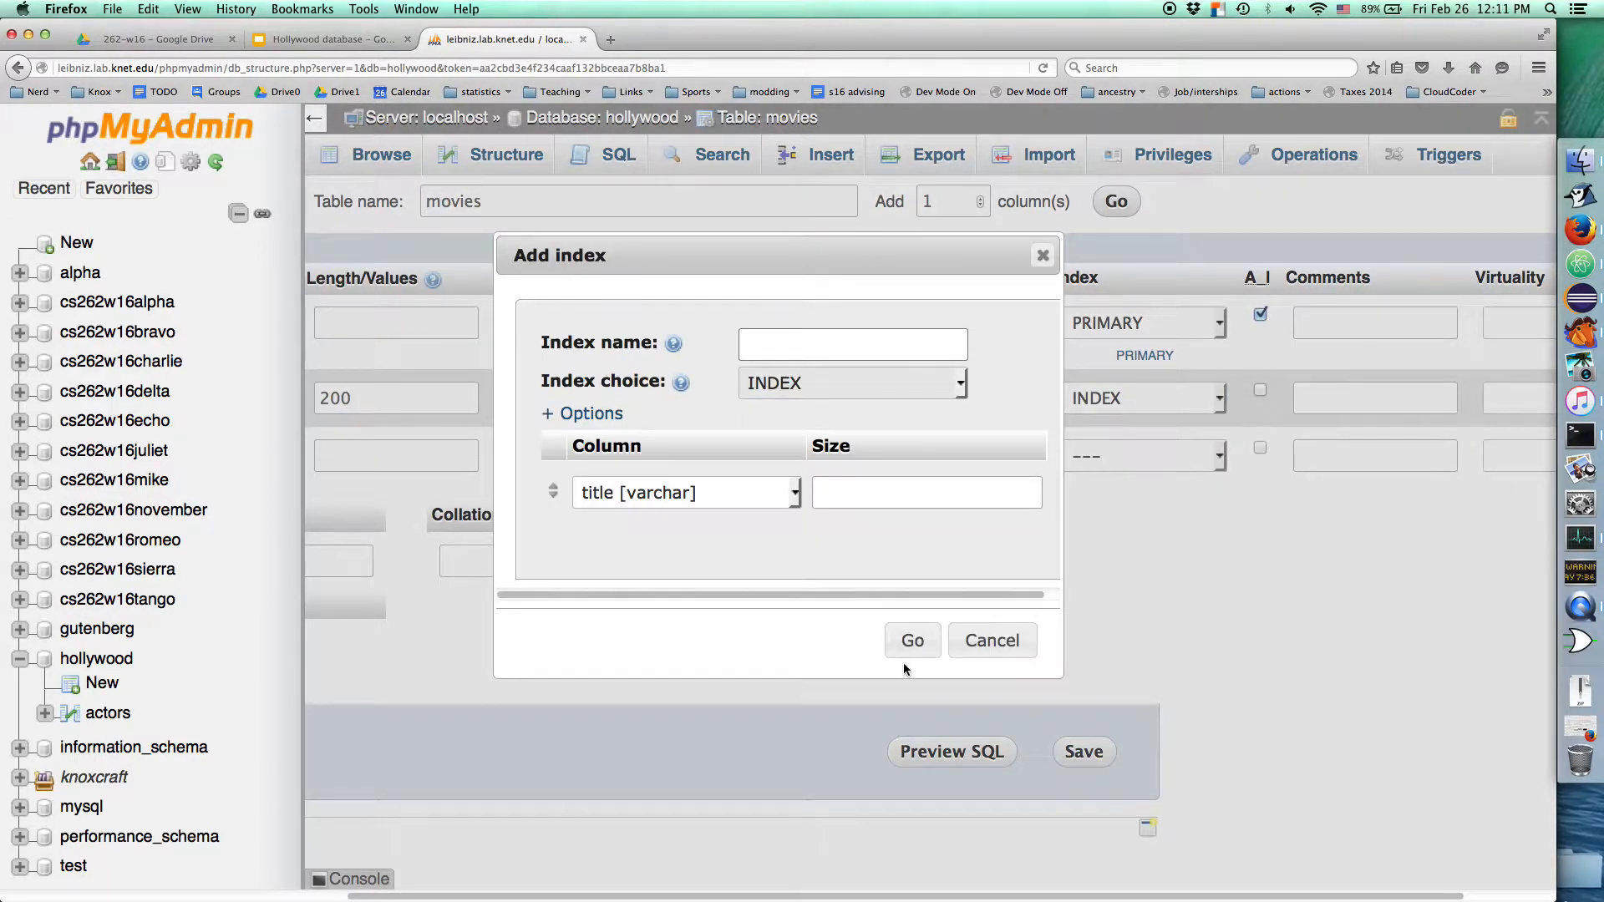
pyautogui.click(916, 639)
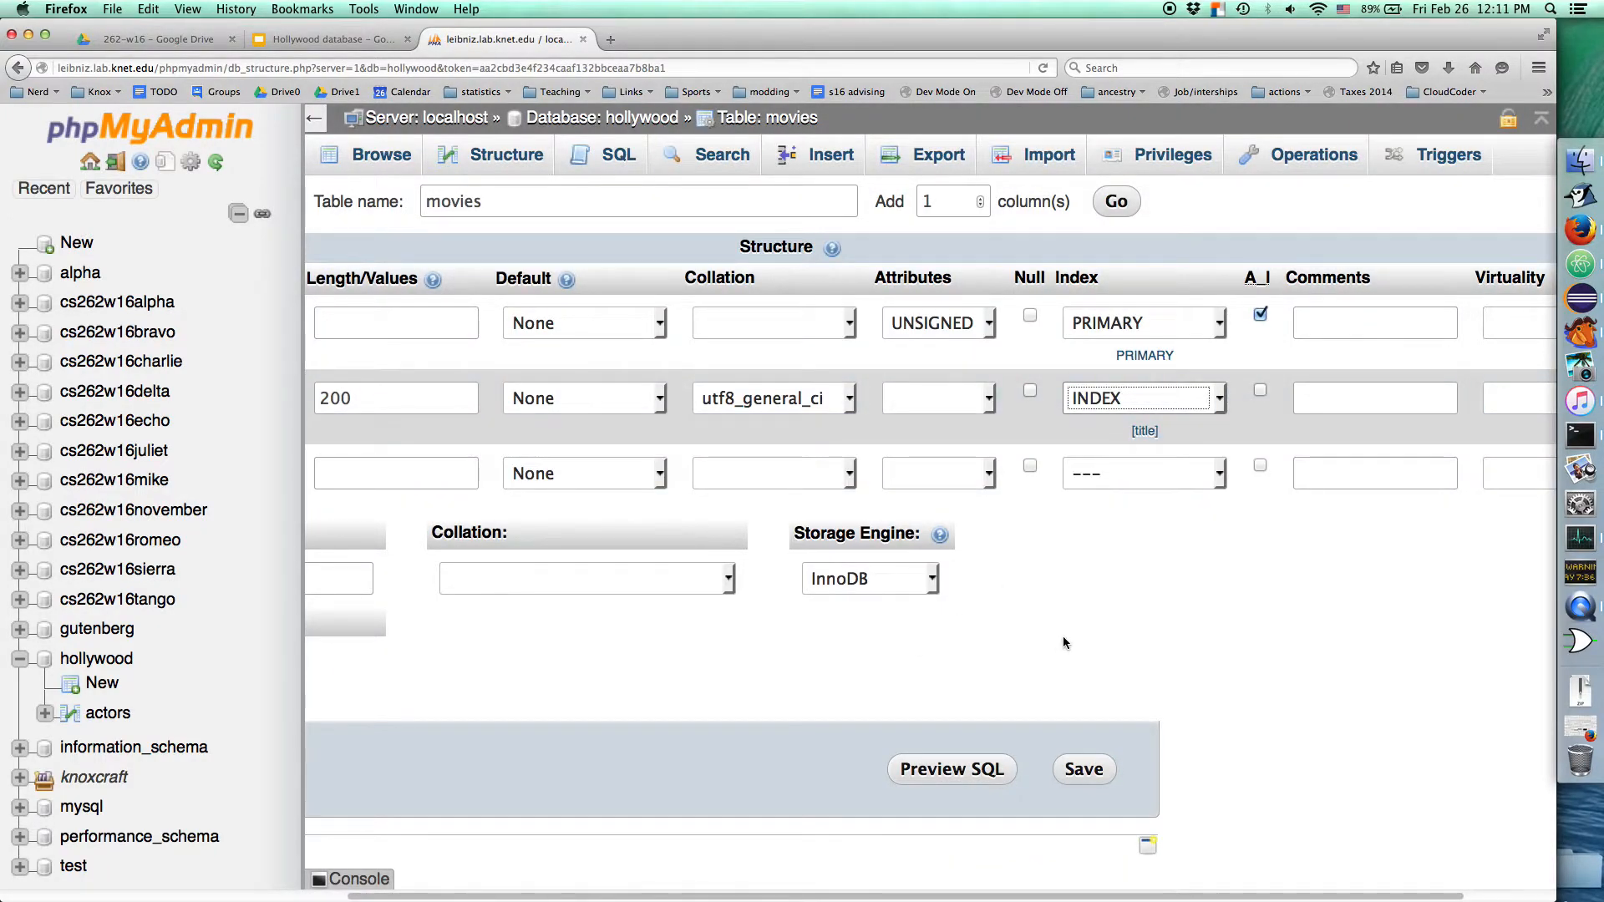
# - Name the third column of the movies table year and set its type to SMALLINT
pyautogui.moveTo(1022, 897); pyautogui.dragTo(648, 882)
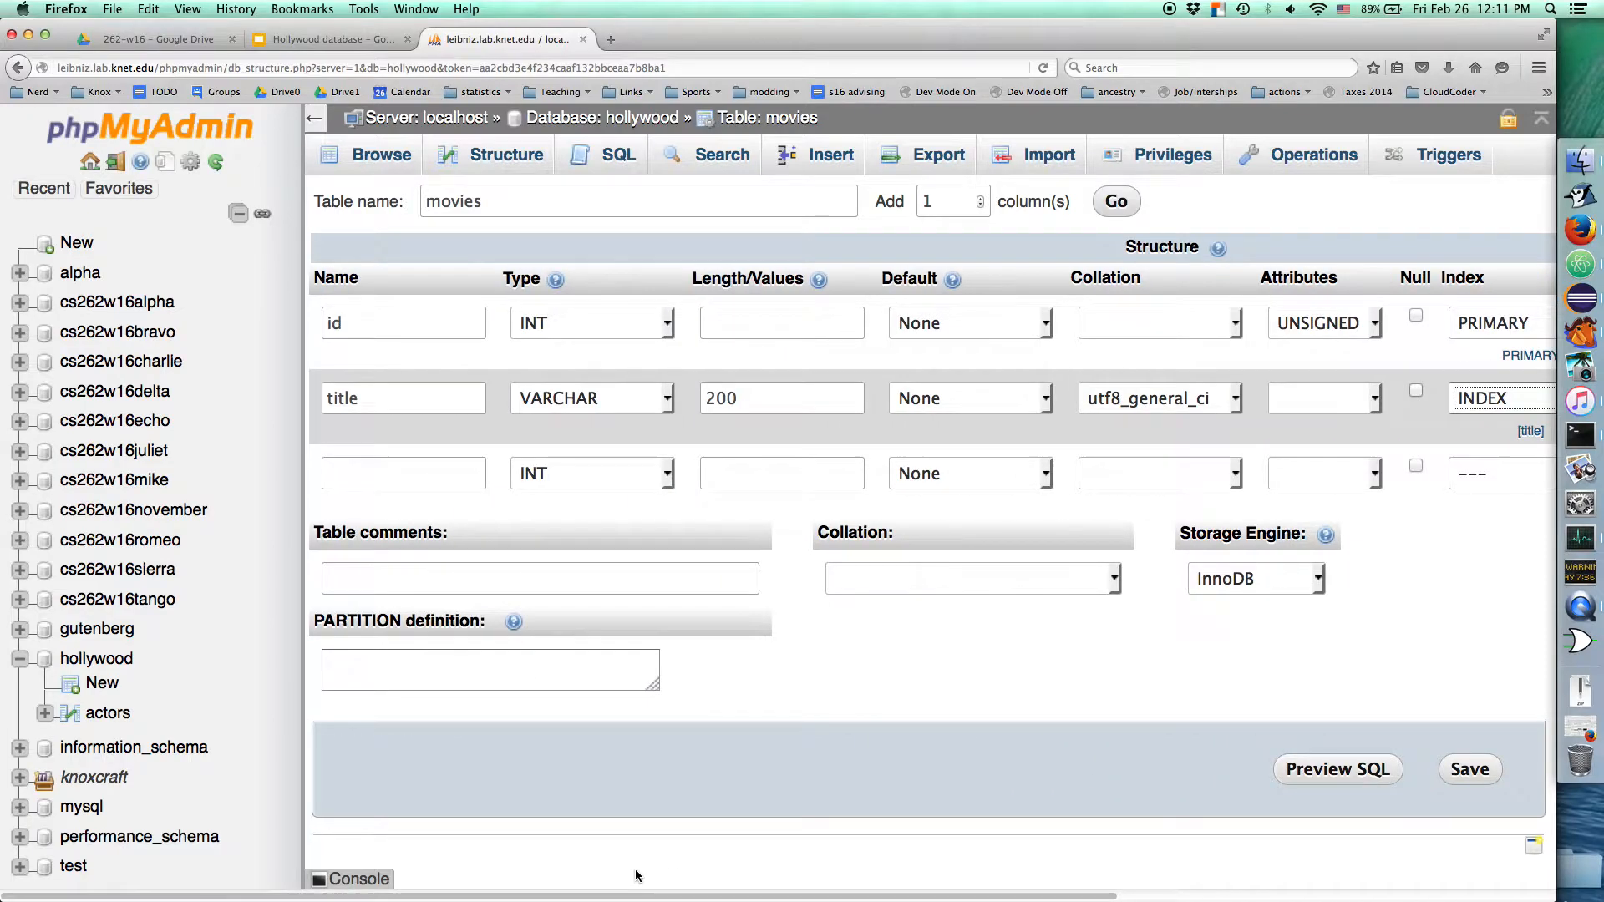
pyautogui.click(432, 474)
pyautogui.write('year')
pyautogui.press('Tab')
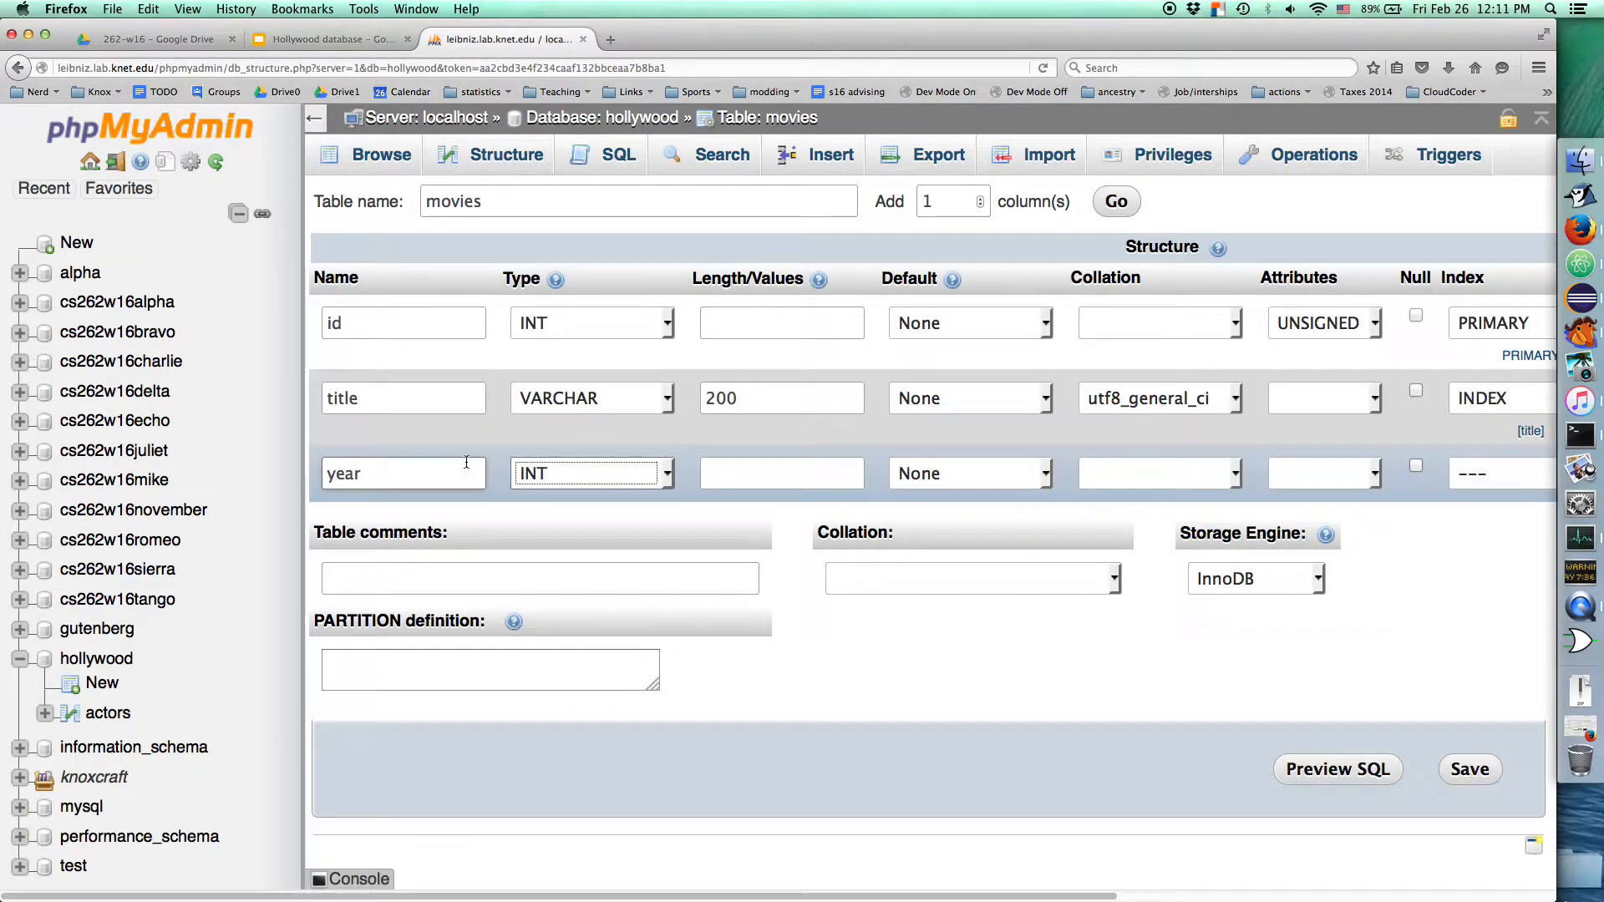
pyautogui.click(558, 482)
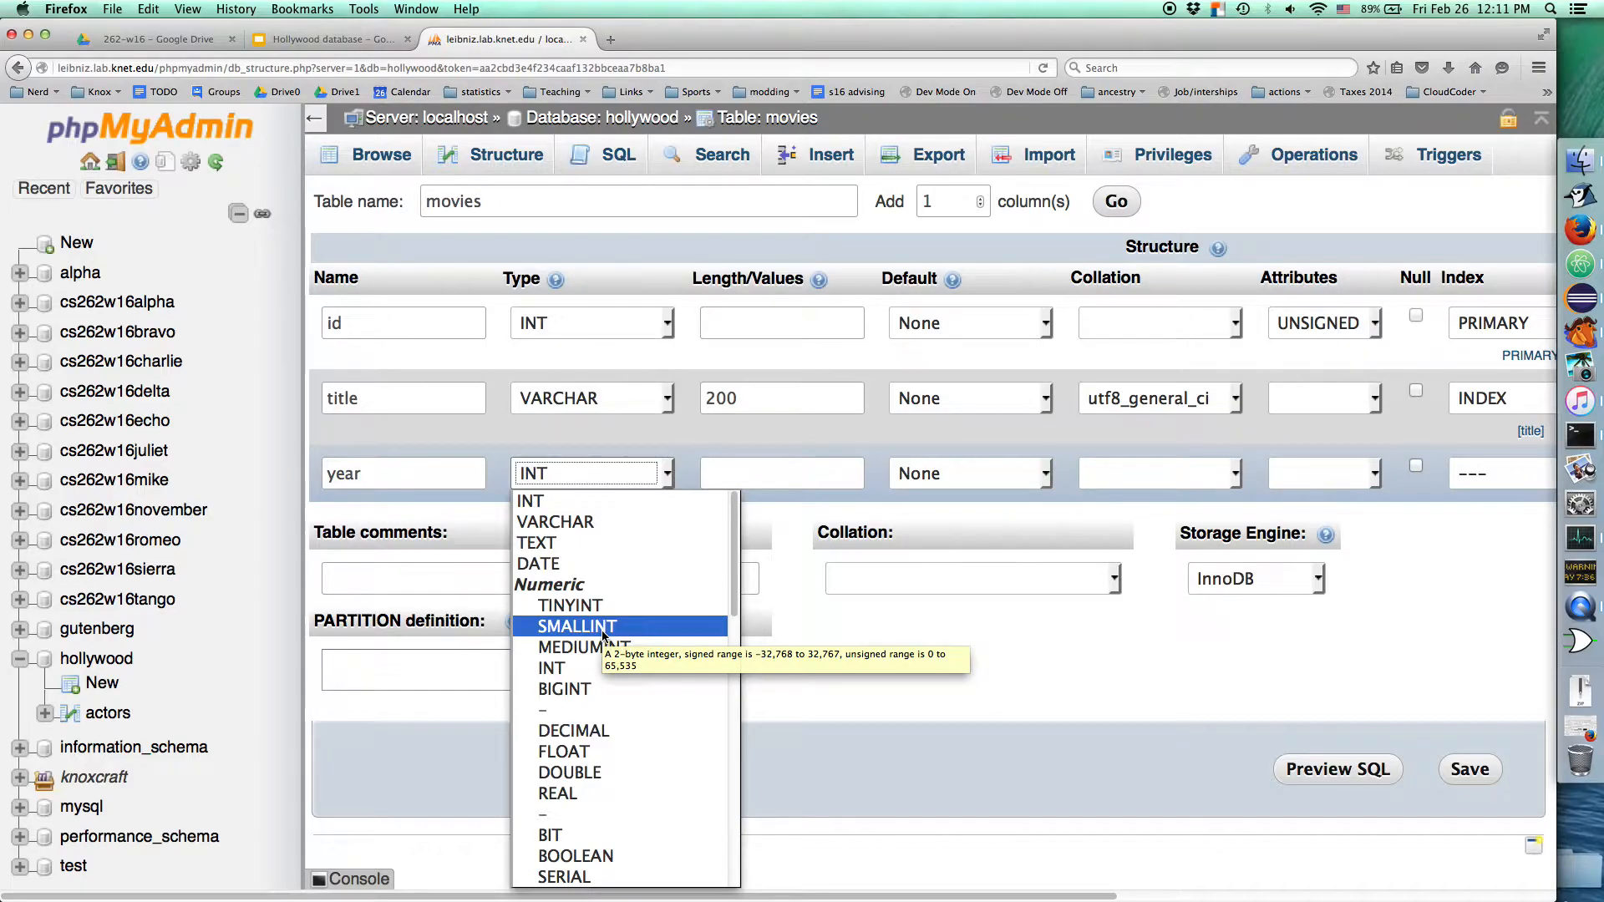
pyautogui.click(604, 627)
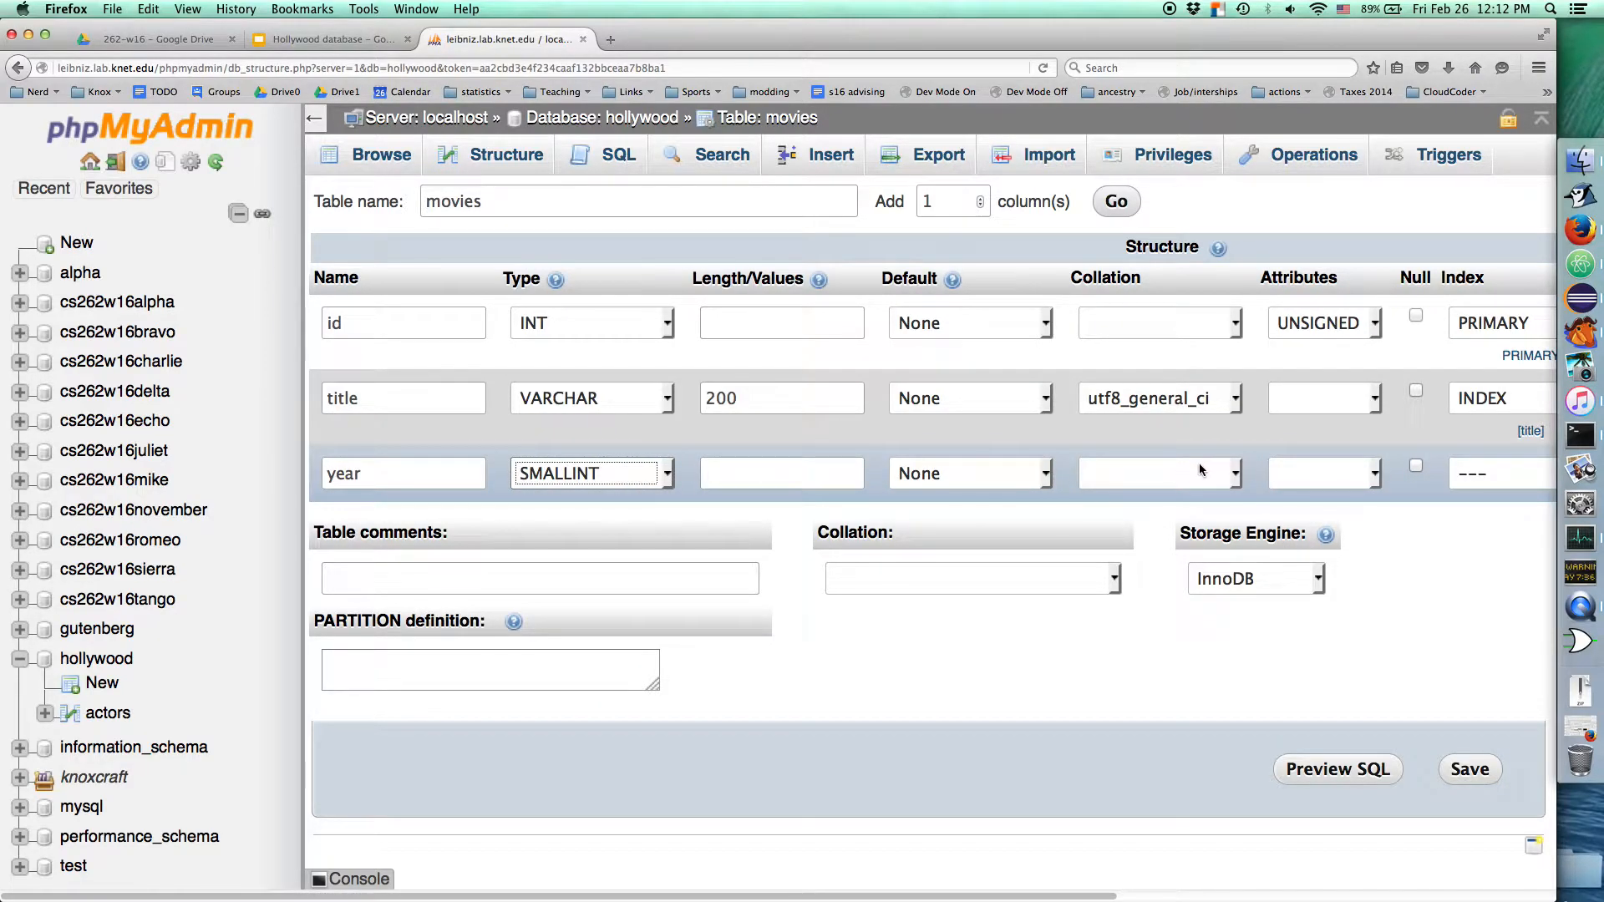
# - Set the year column's attribute to UNSIGNED, leaving its collation blank, and save the movies table
pyautogui.click(1172, 474)
pyautogui.click(1314, 461)
pyautogui.click(1313, 461)
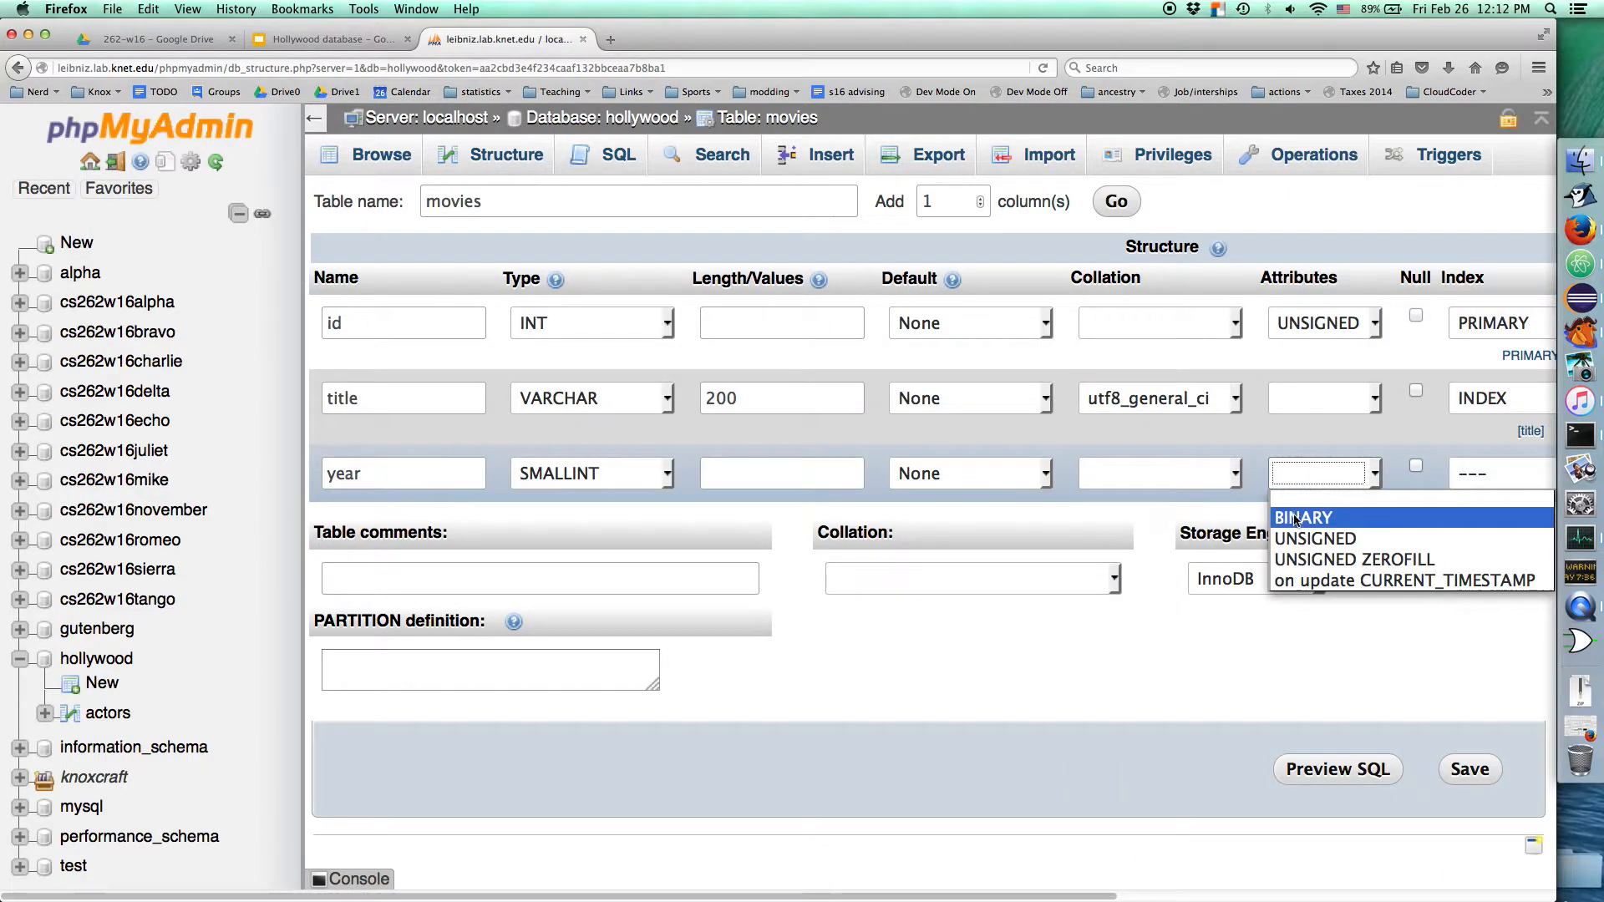
pyautogui.click(1304, 538)
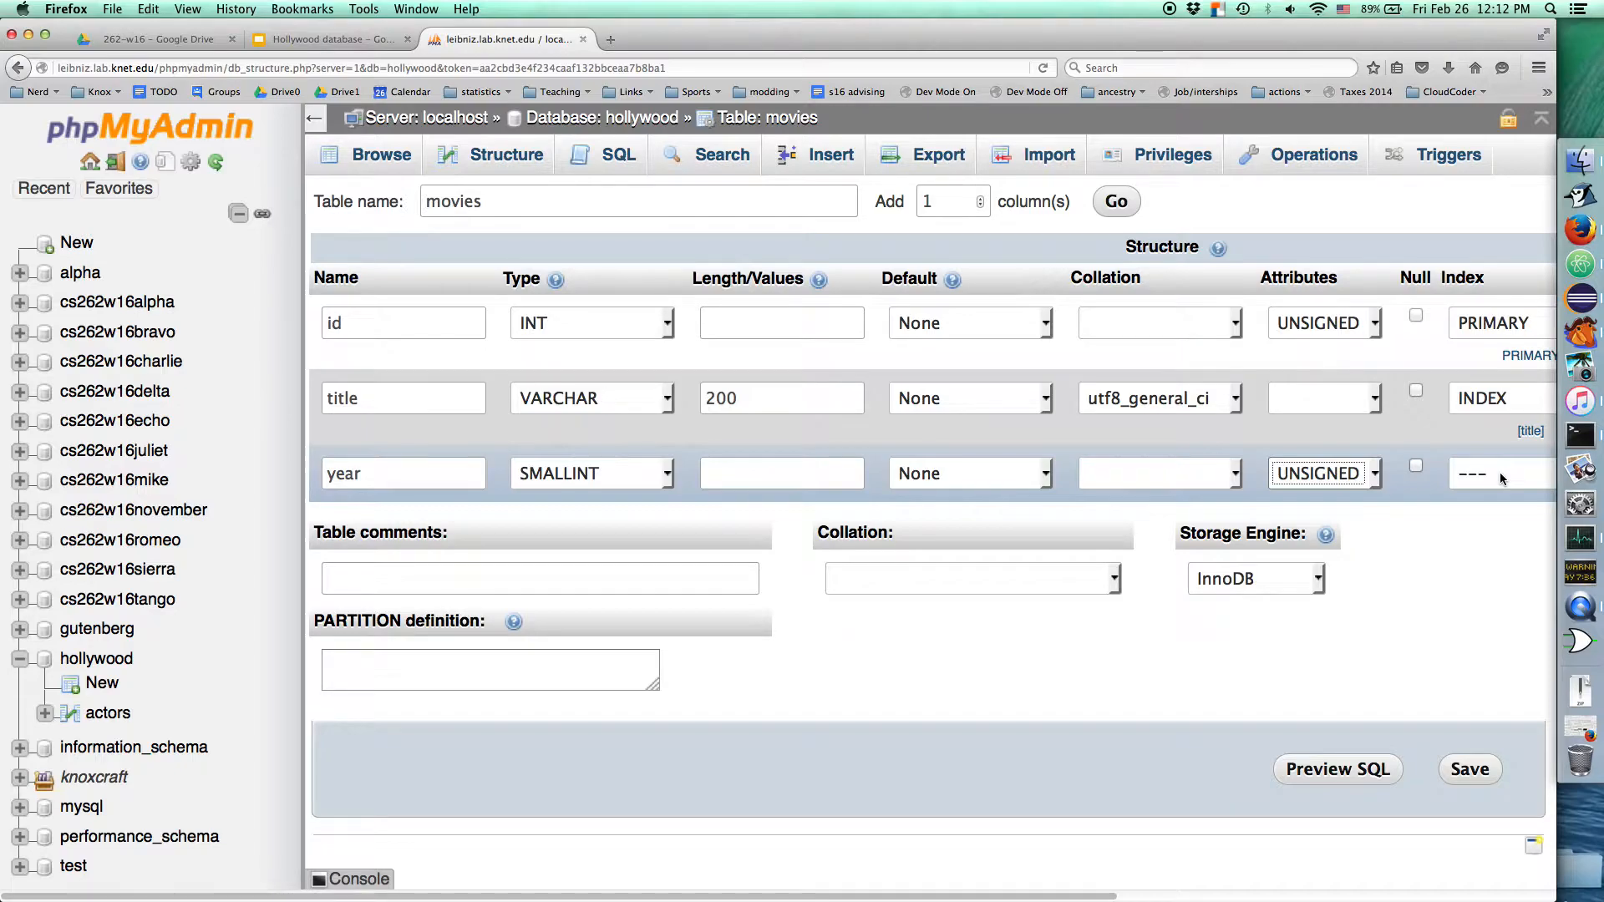
pyautogui.click(1185, 478)
pyautogui.click(1161, 478)
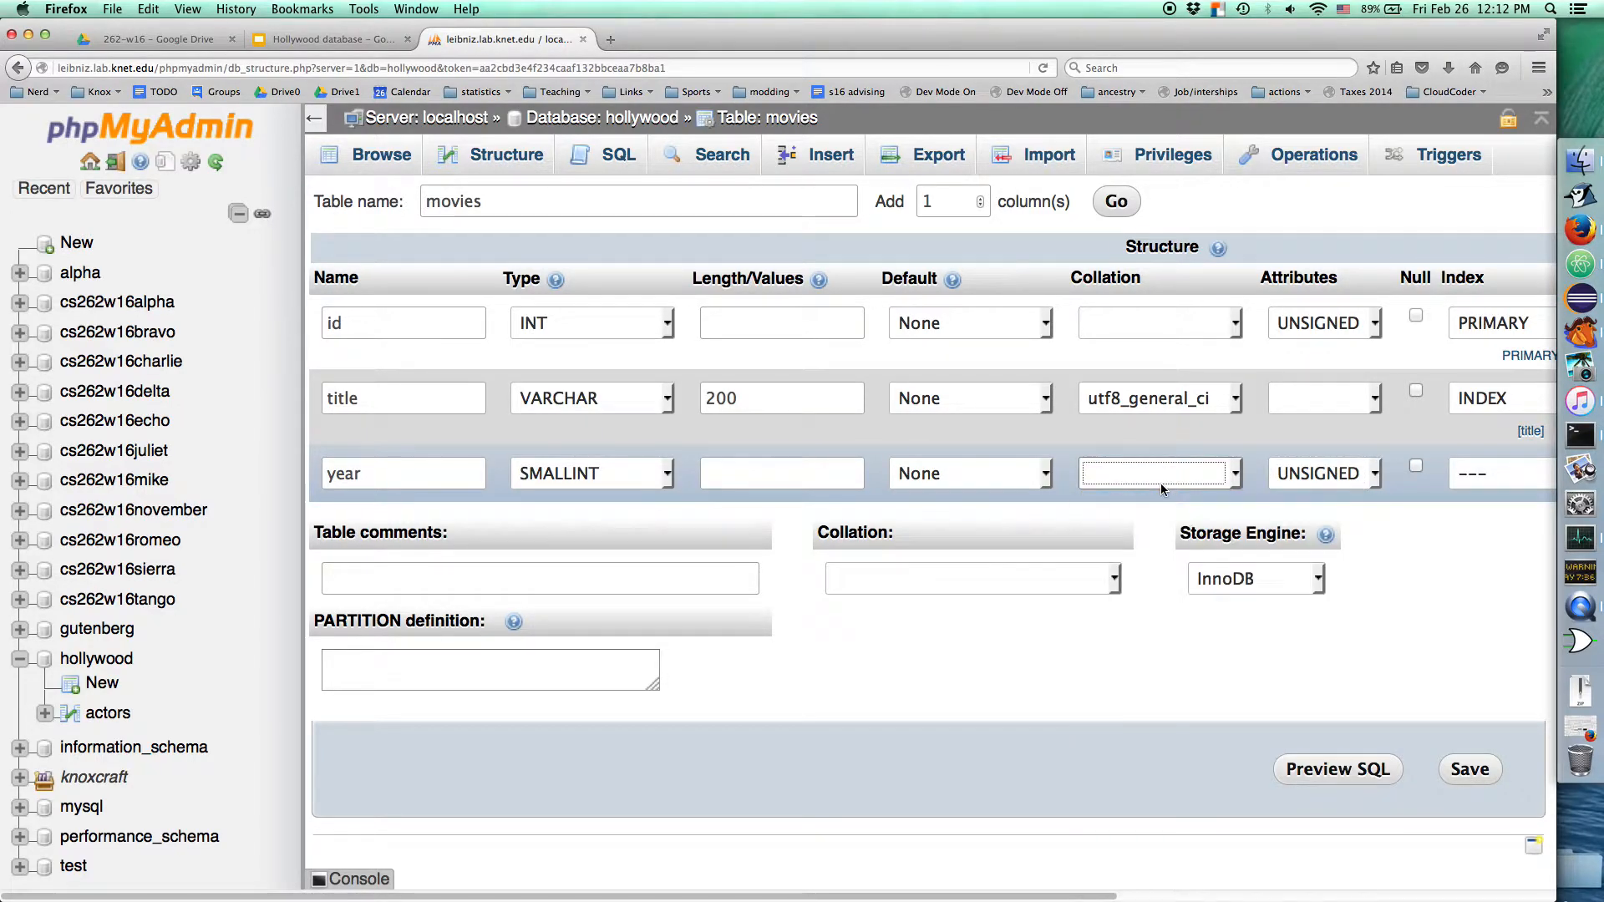
pyautogui.hscroll(5, 1211, 835)
pyautogui.hscroll(-5, 1254, 819)
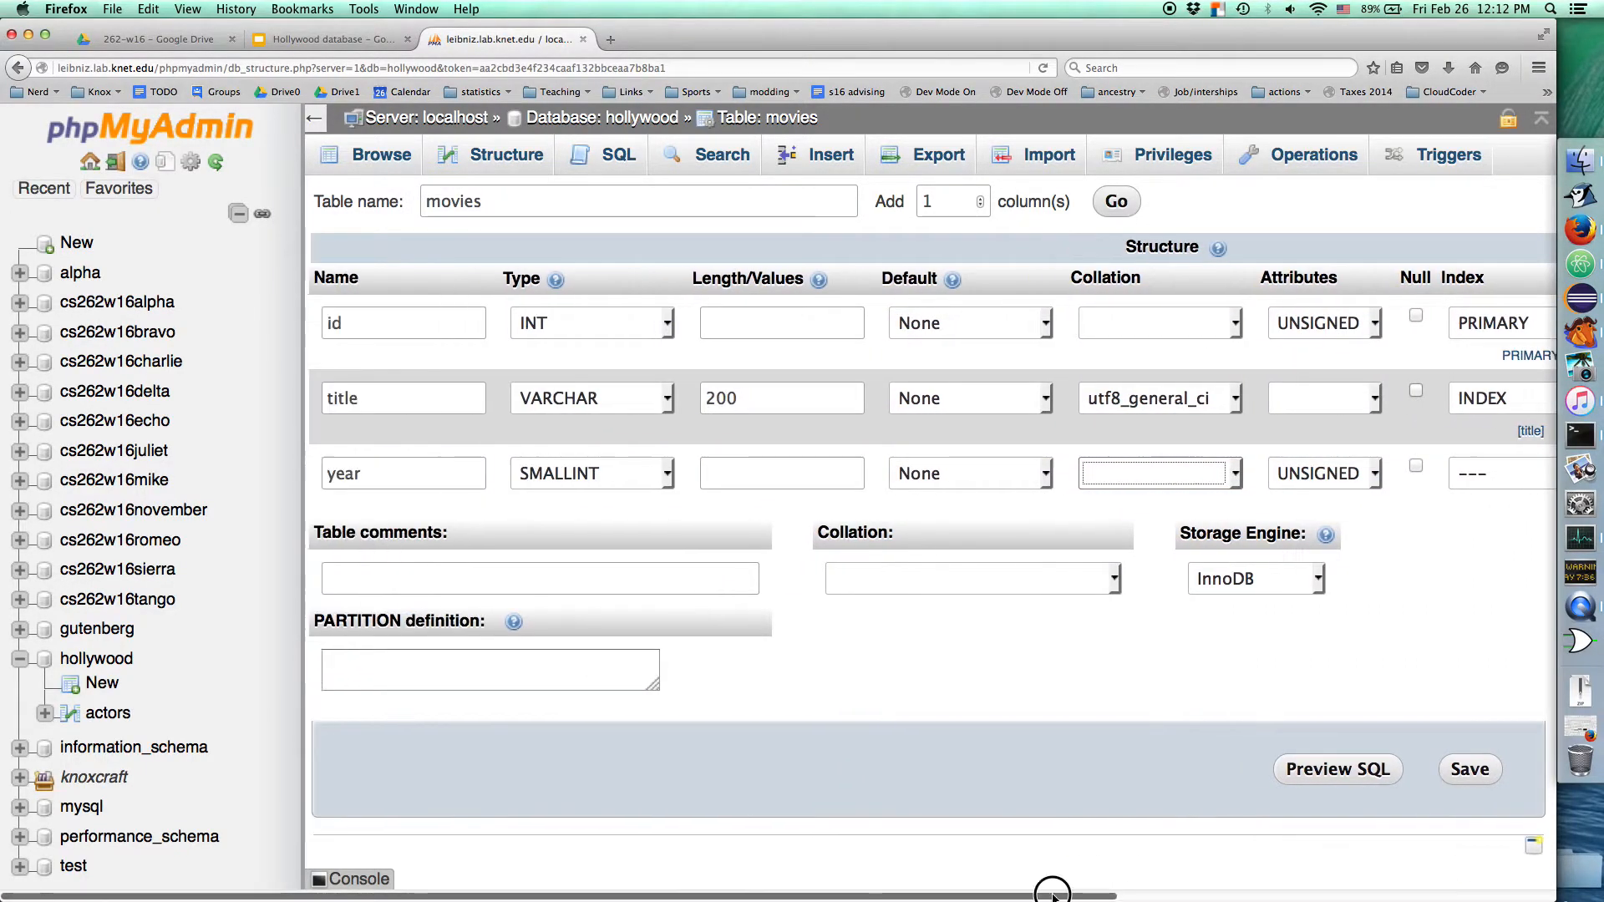
pyautogui.click(1470, 769)
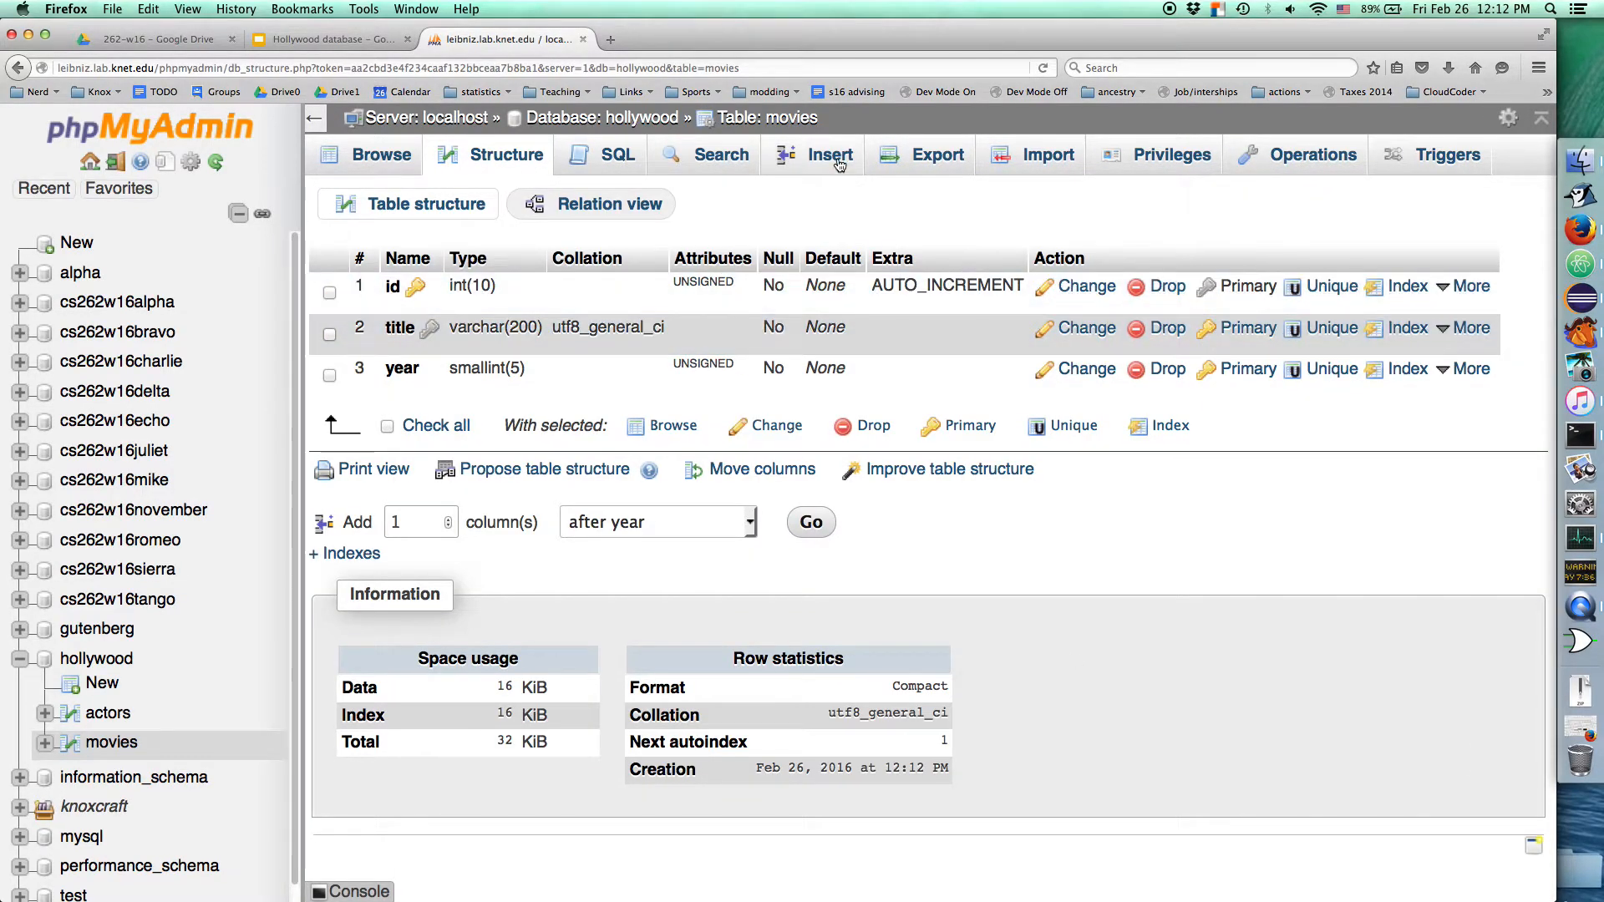
# - Start inserting rows into the movies table, filling the first row with title Superbad and year 2007
pyautogui.click(825, 163)
pyautogui.click(893, 300)
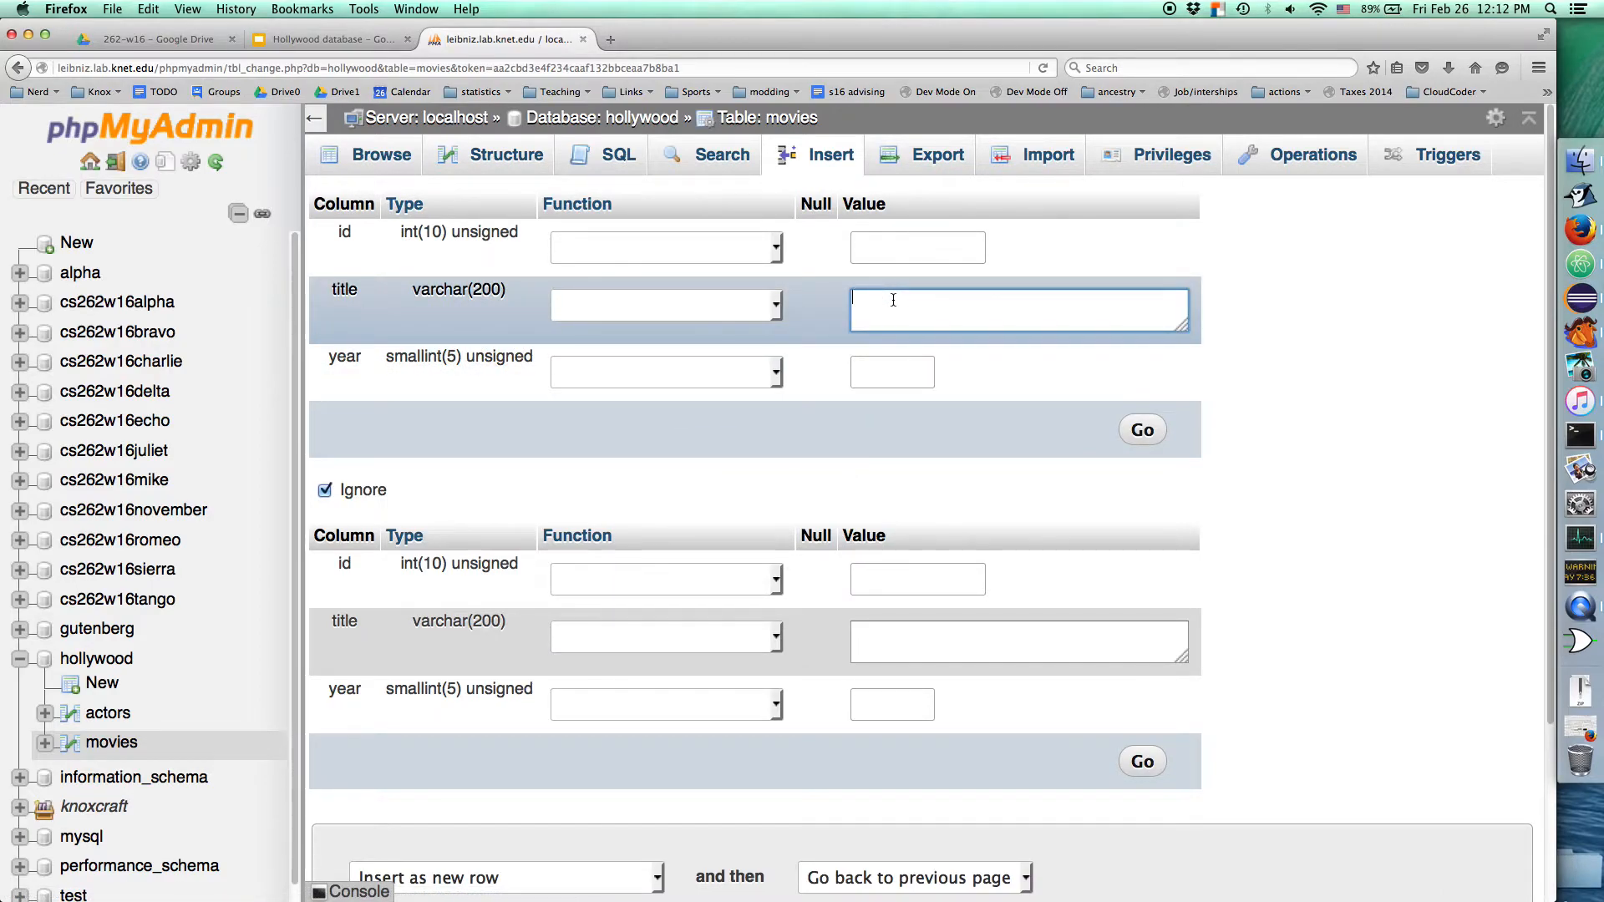
pyautogui.write('Superbad')
pyautogui.press('Tab')
pyautogui.write('20')
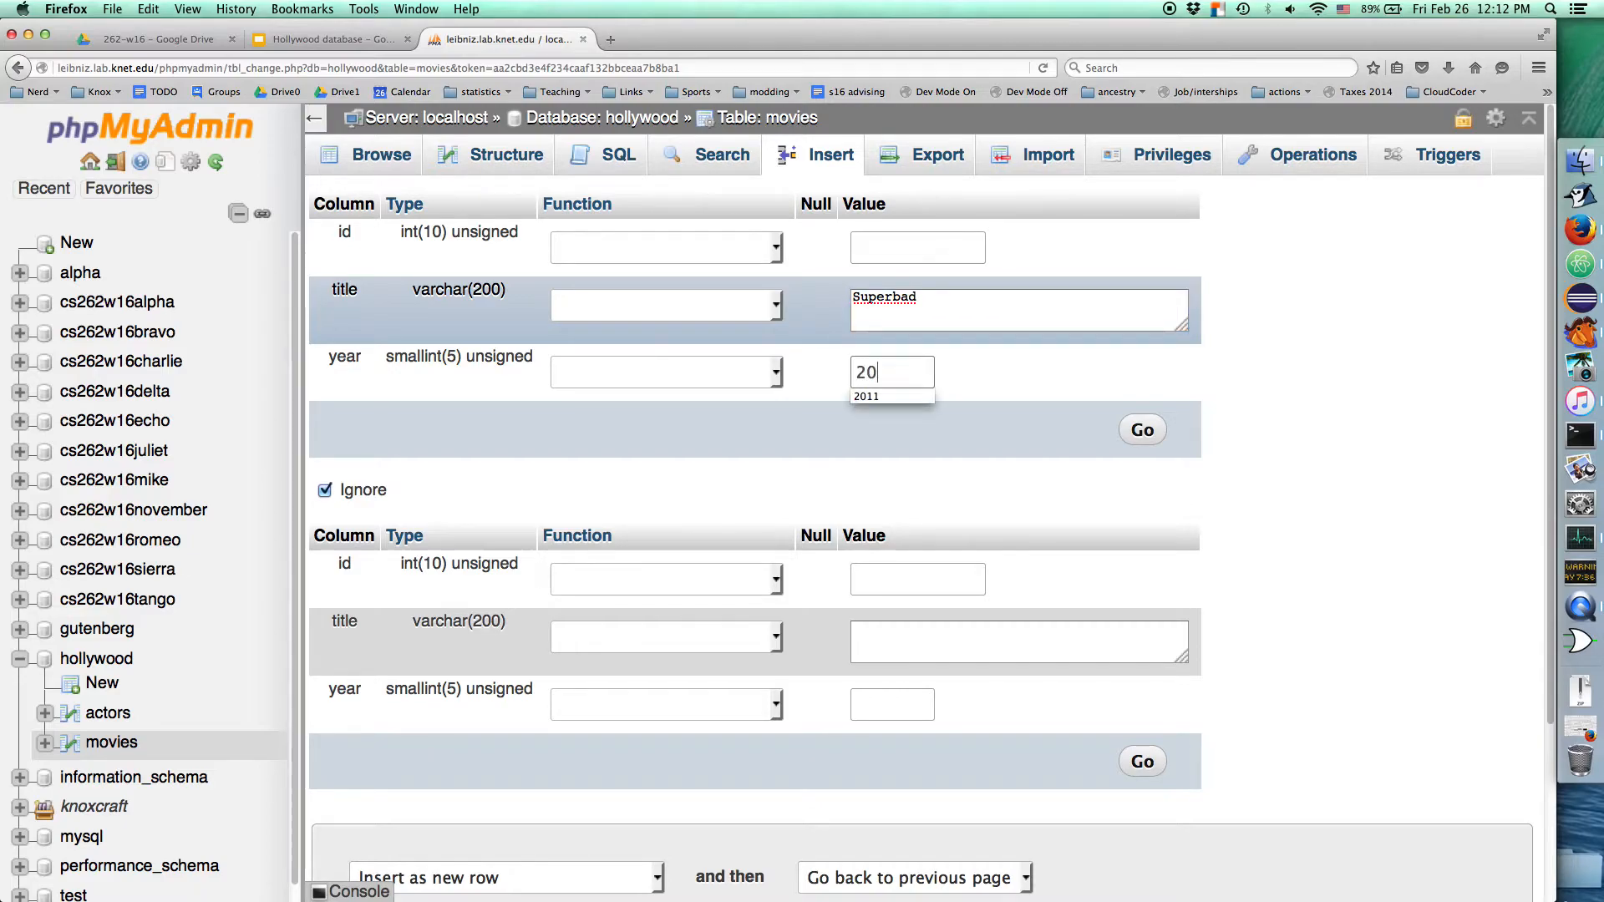
pyautogui.write('07')
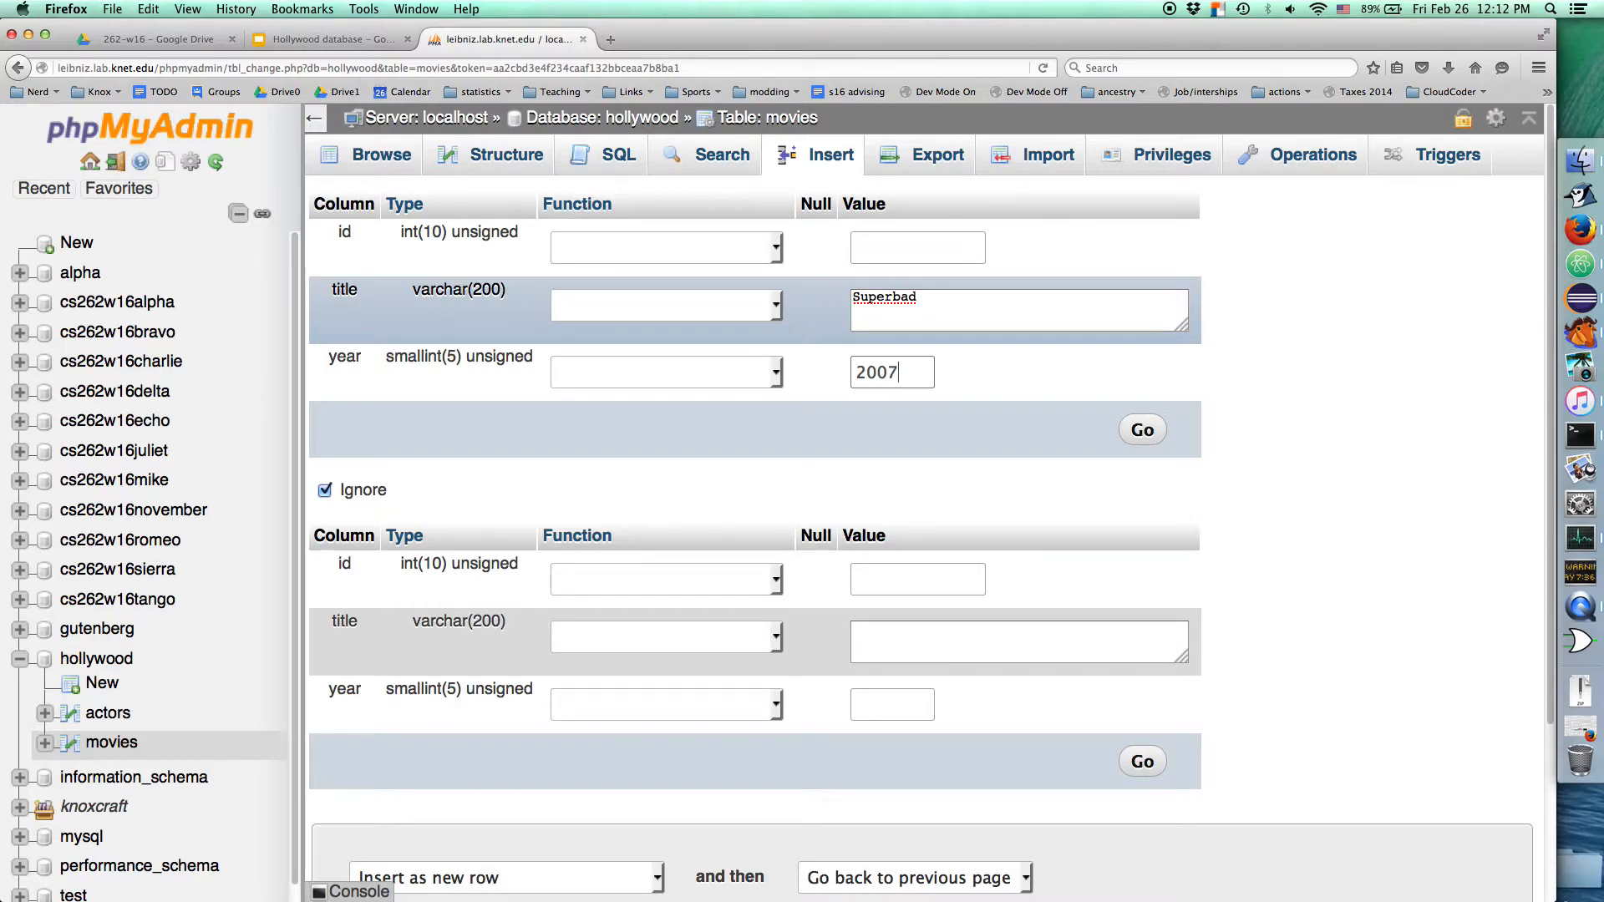
# - Fill the second row with title Halloween and year 1978, and insert both rows into the movies table
pyautogui.click(903, 634)
pyautogui.write('Halloween')
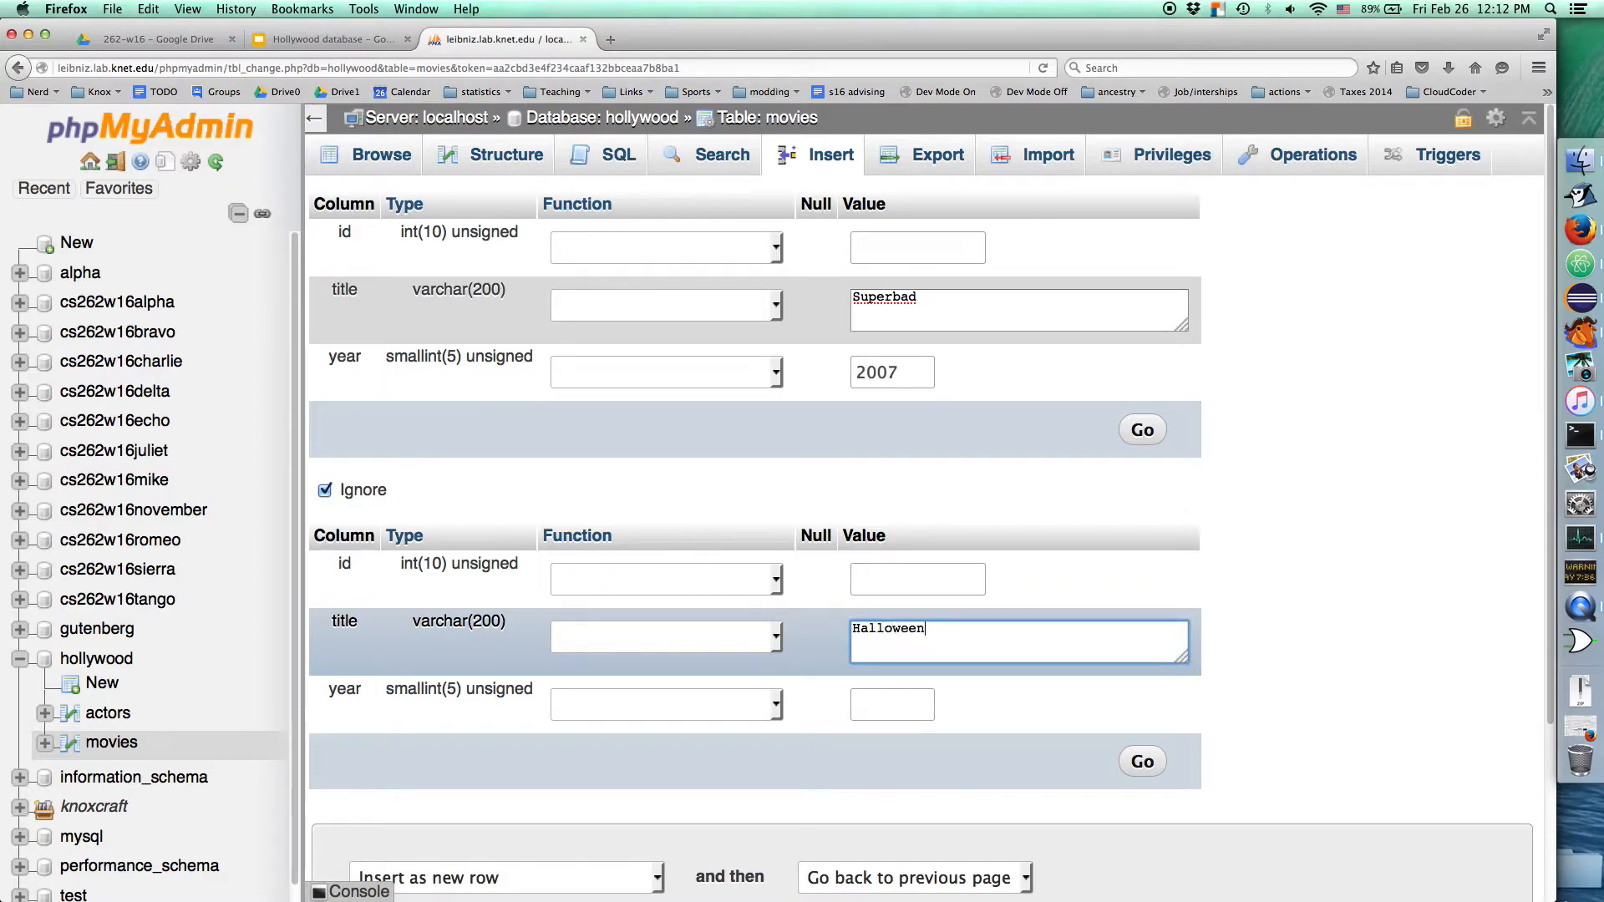
pyautogui.press('Tab')
pyautogui.write('1978')
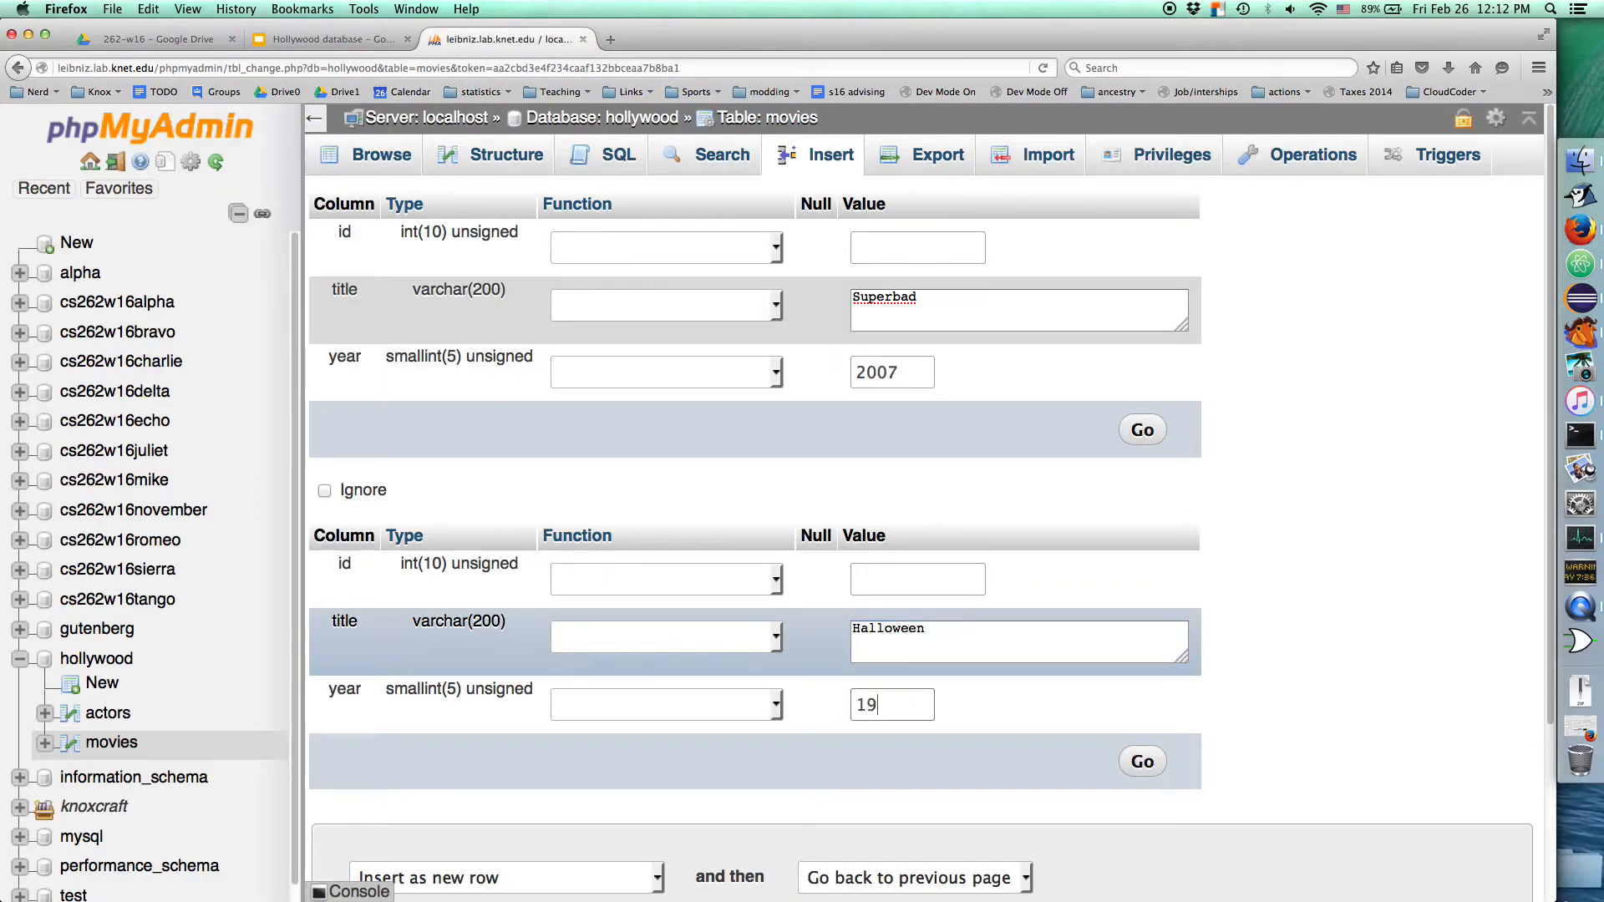
pyautogui.click(1138, 760)
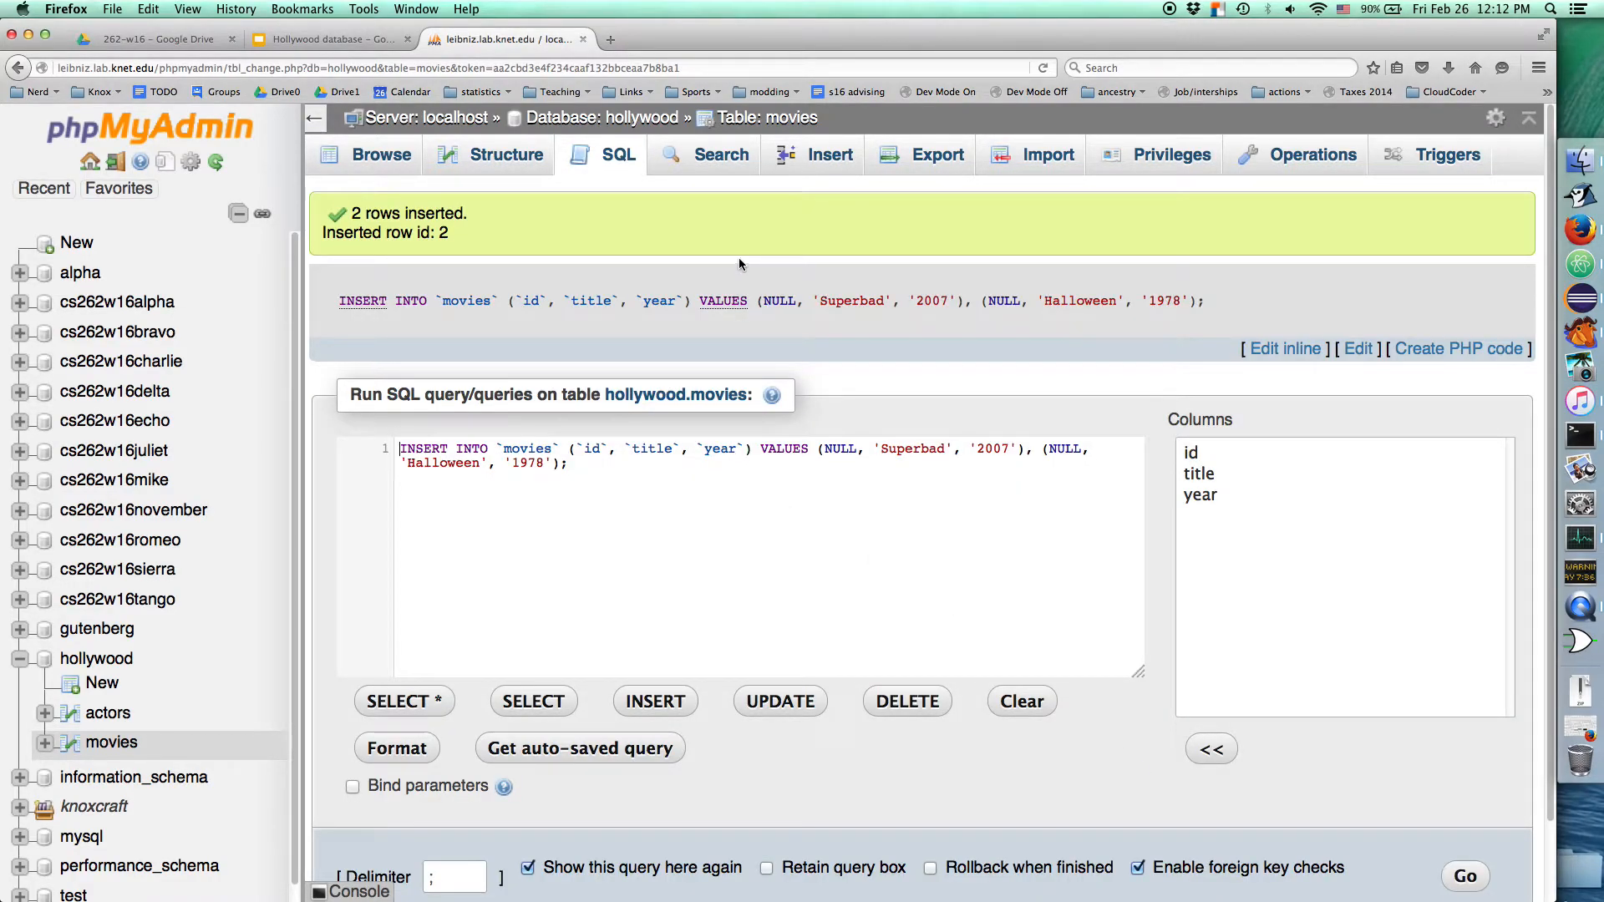
# - Insert another row into the movies table with title Freaks and Geeks and year 1999
pyautogui.click(818, 157)
pyautogui.click(871, 302)
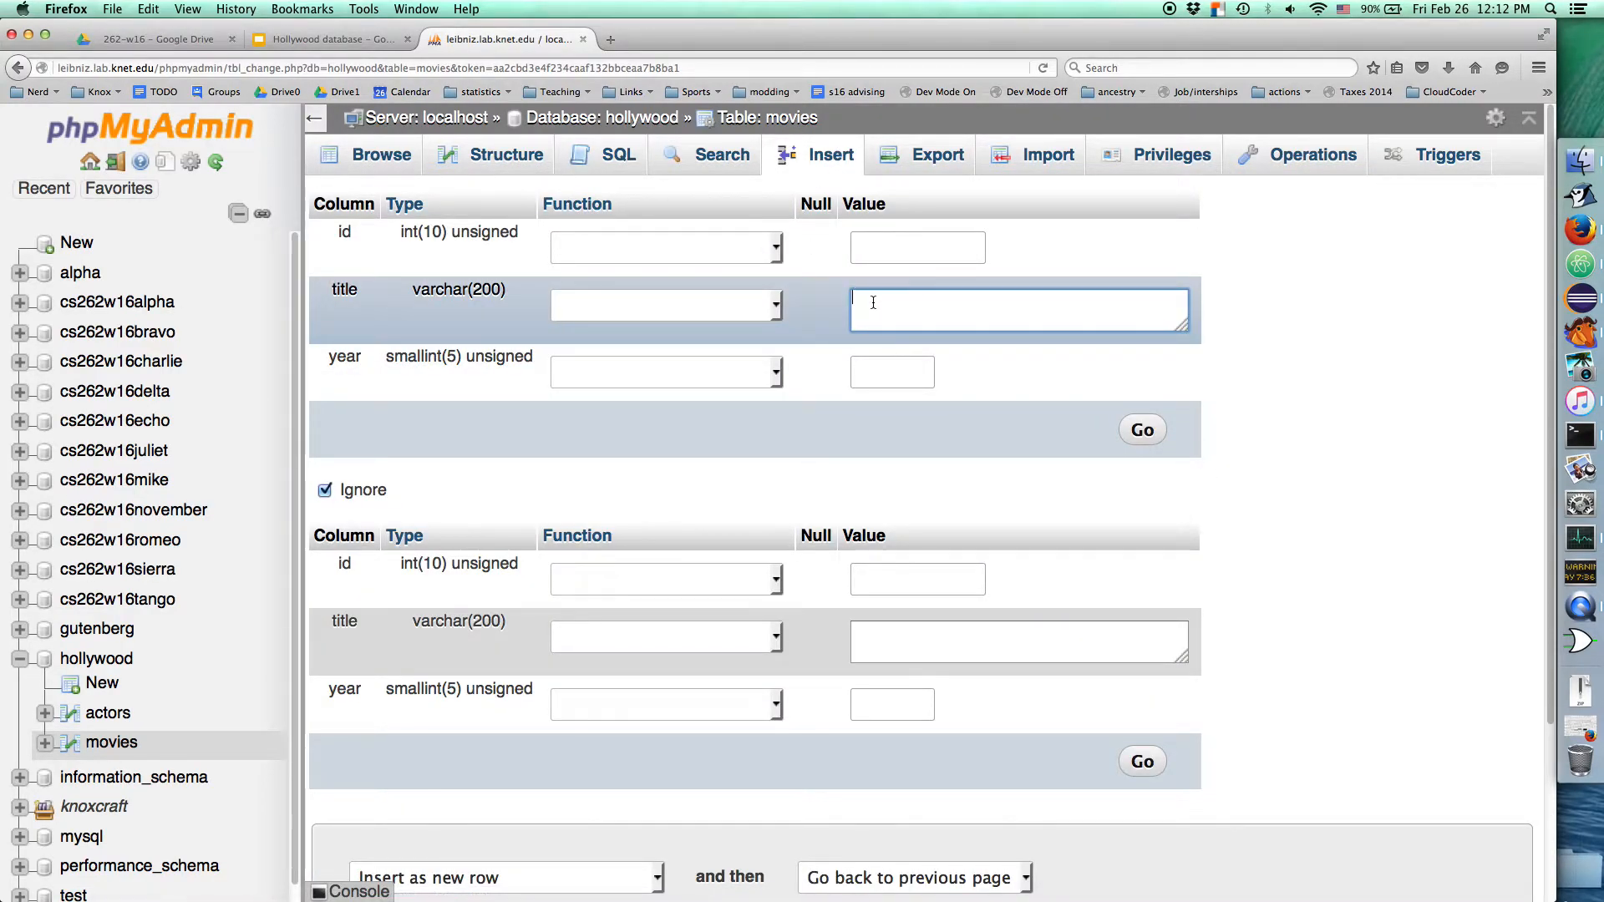
pyautogui.write('Freaks and Geeks')
pyautogui.press('Tab')
pyautogui.write('1999')
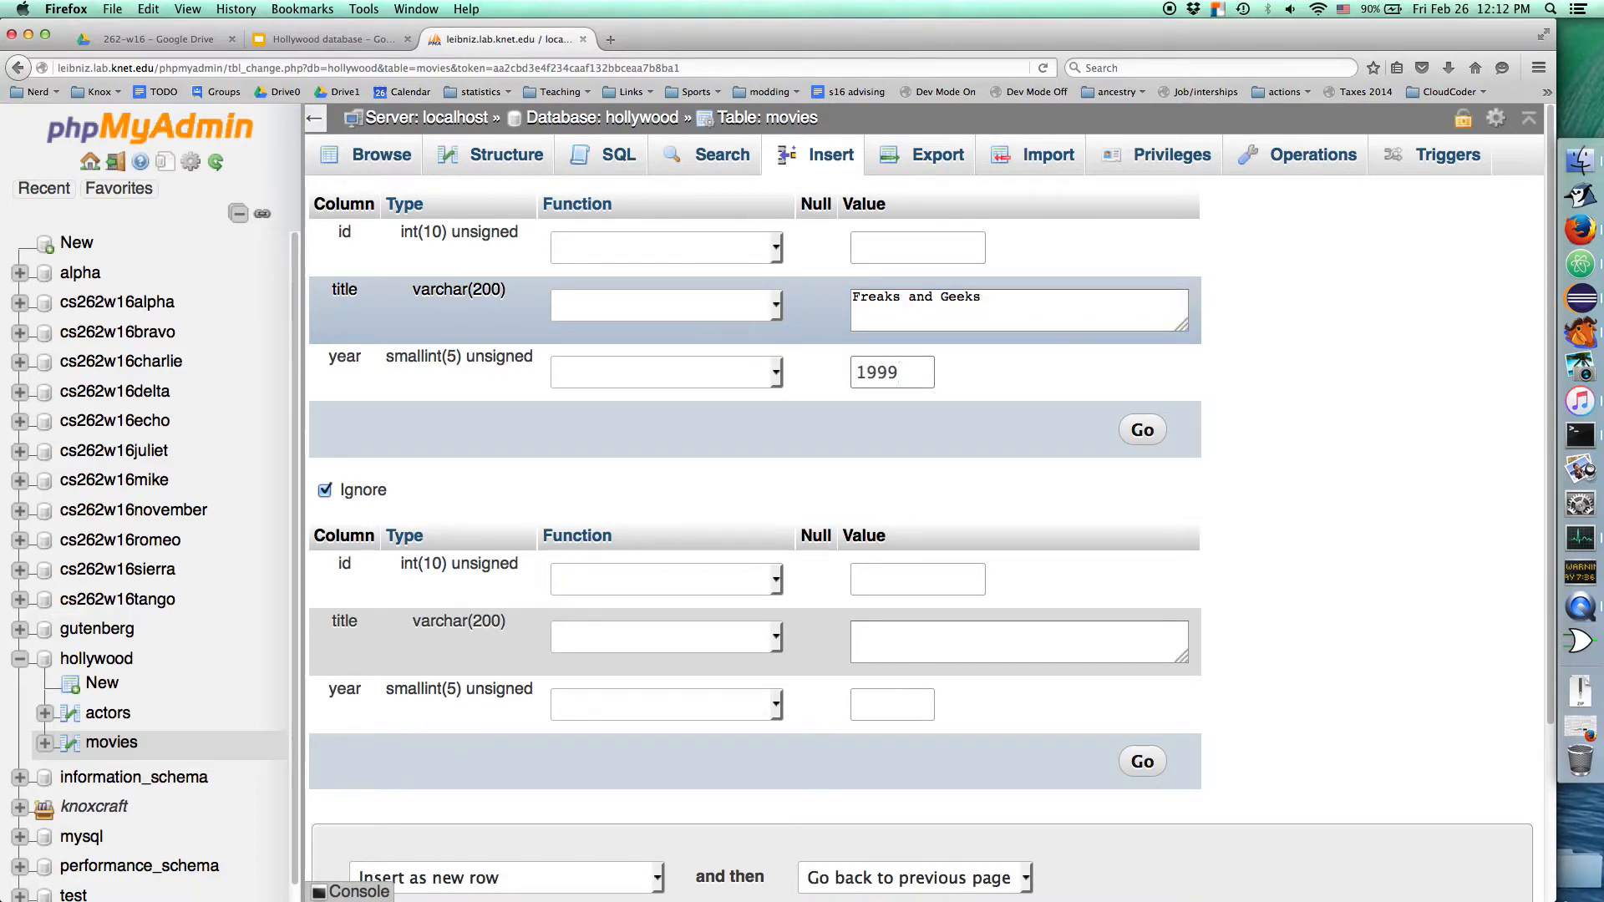
pyautogui.click(1143, 431)
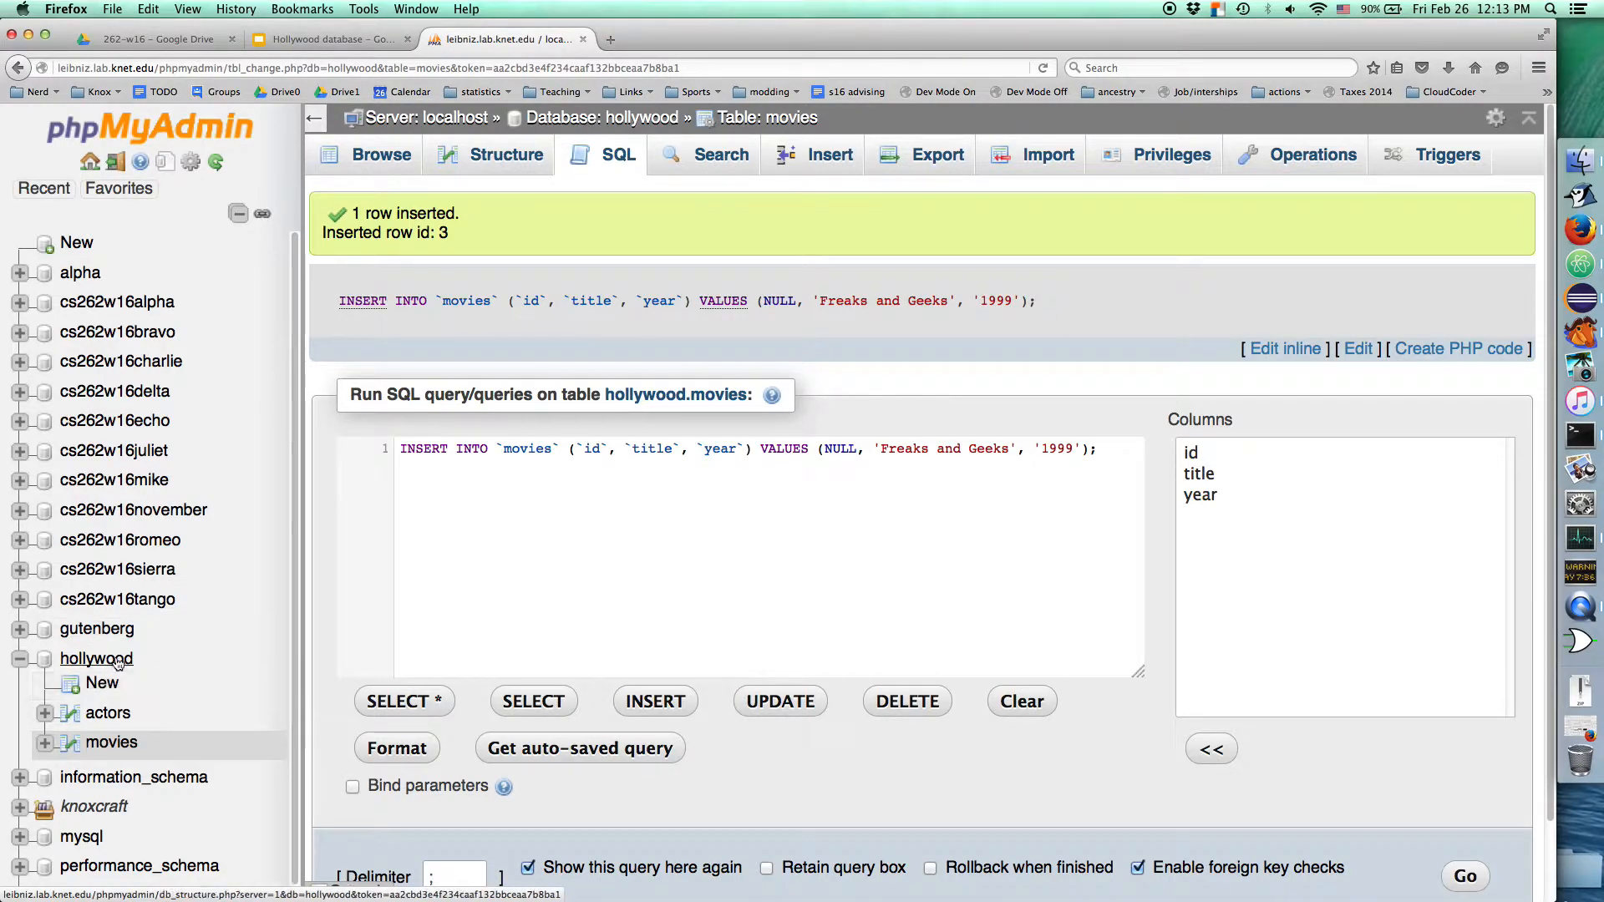
# - Start another new table in the hollywood database and name its first column id with type INT
pyautogui.click(99, 694)
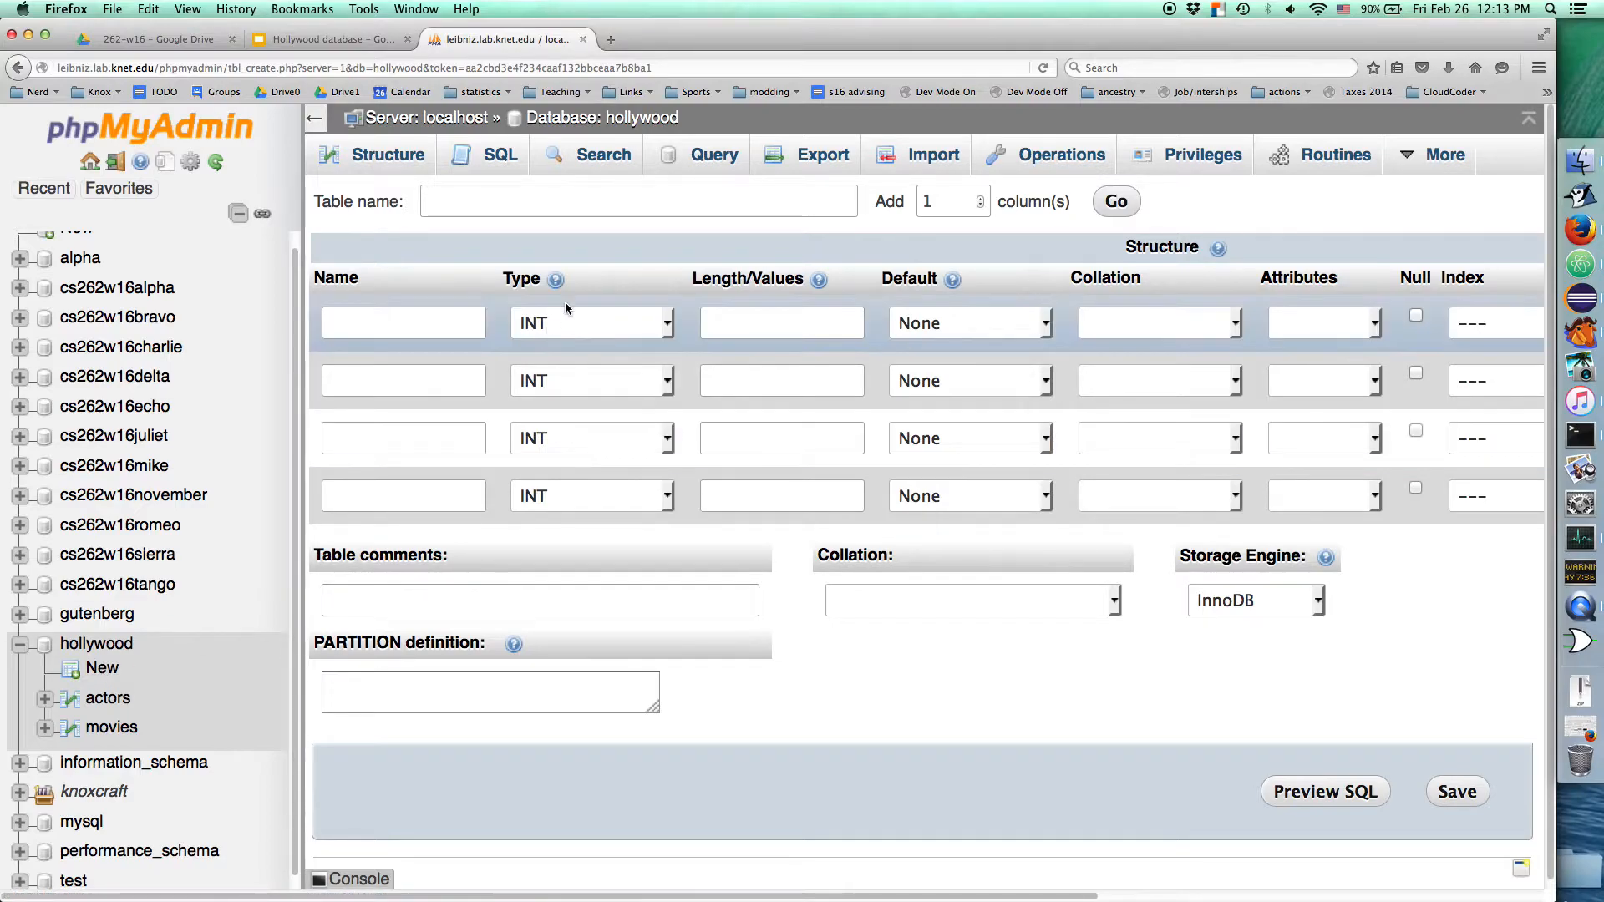
pyautogui.click(416, 322)
pyautogui.write('id')
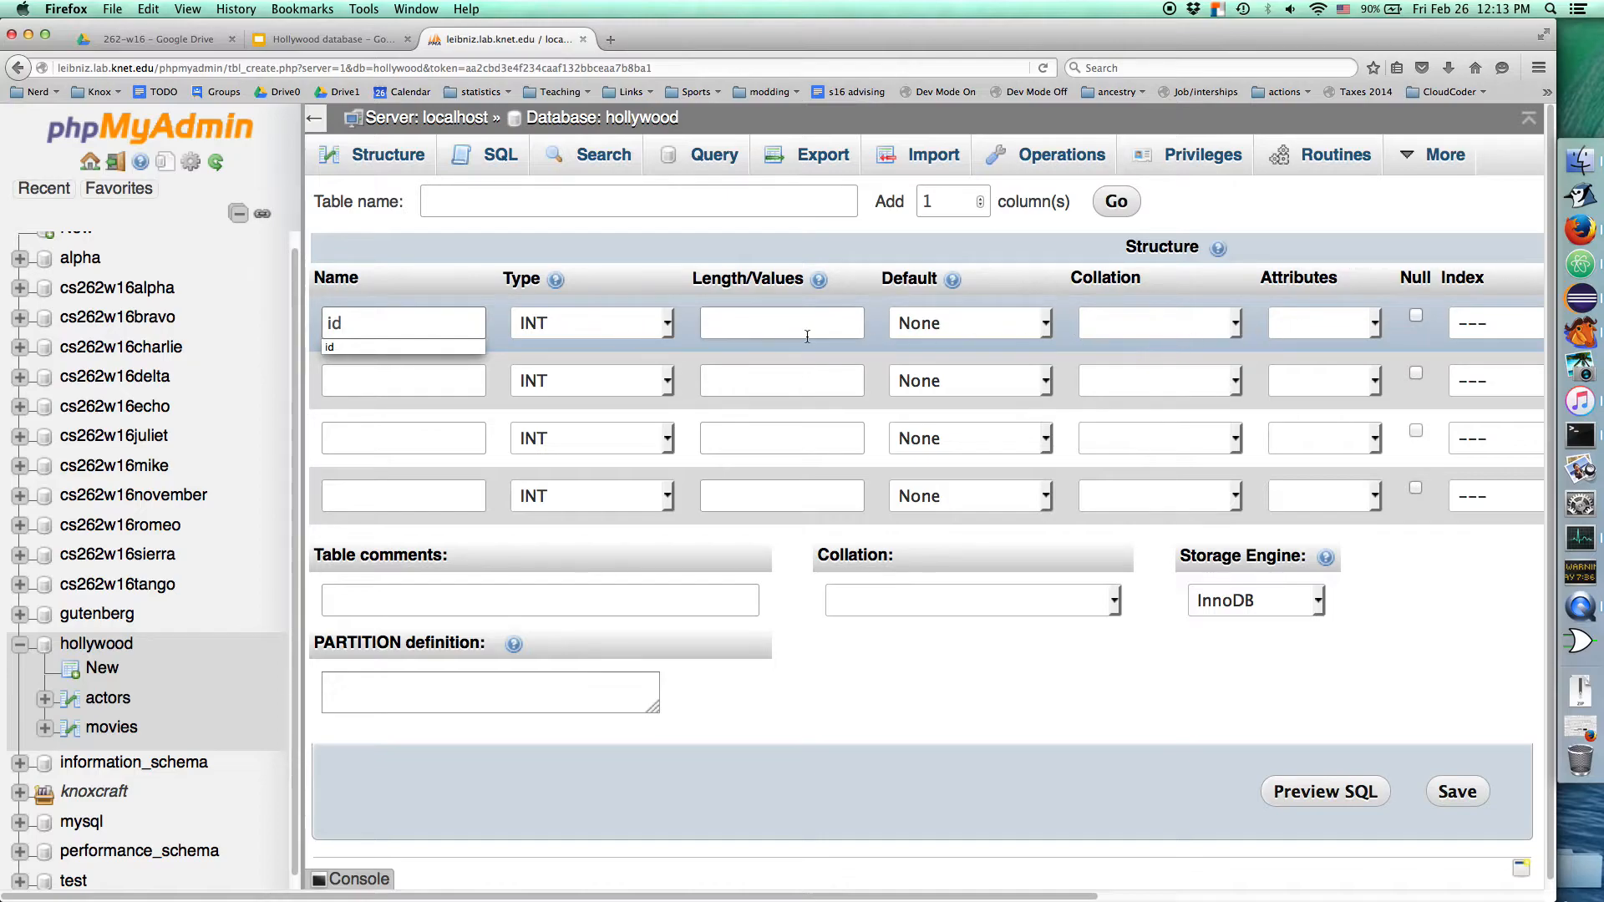
pyautogui.click(650, 330)
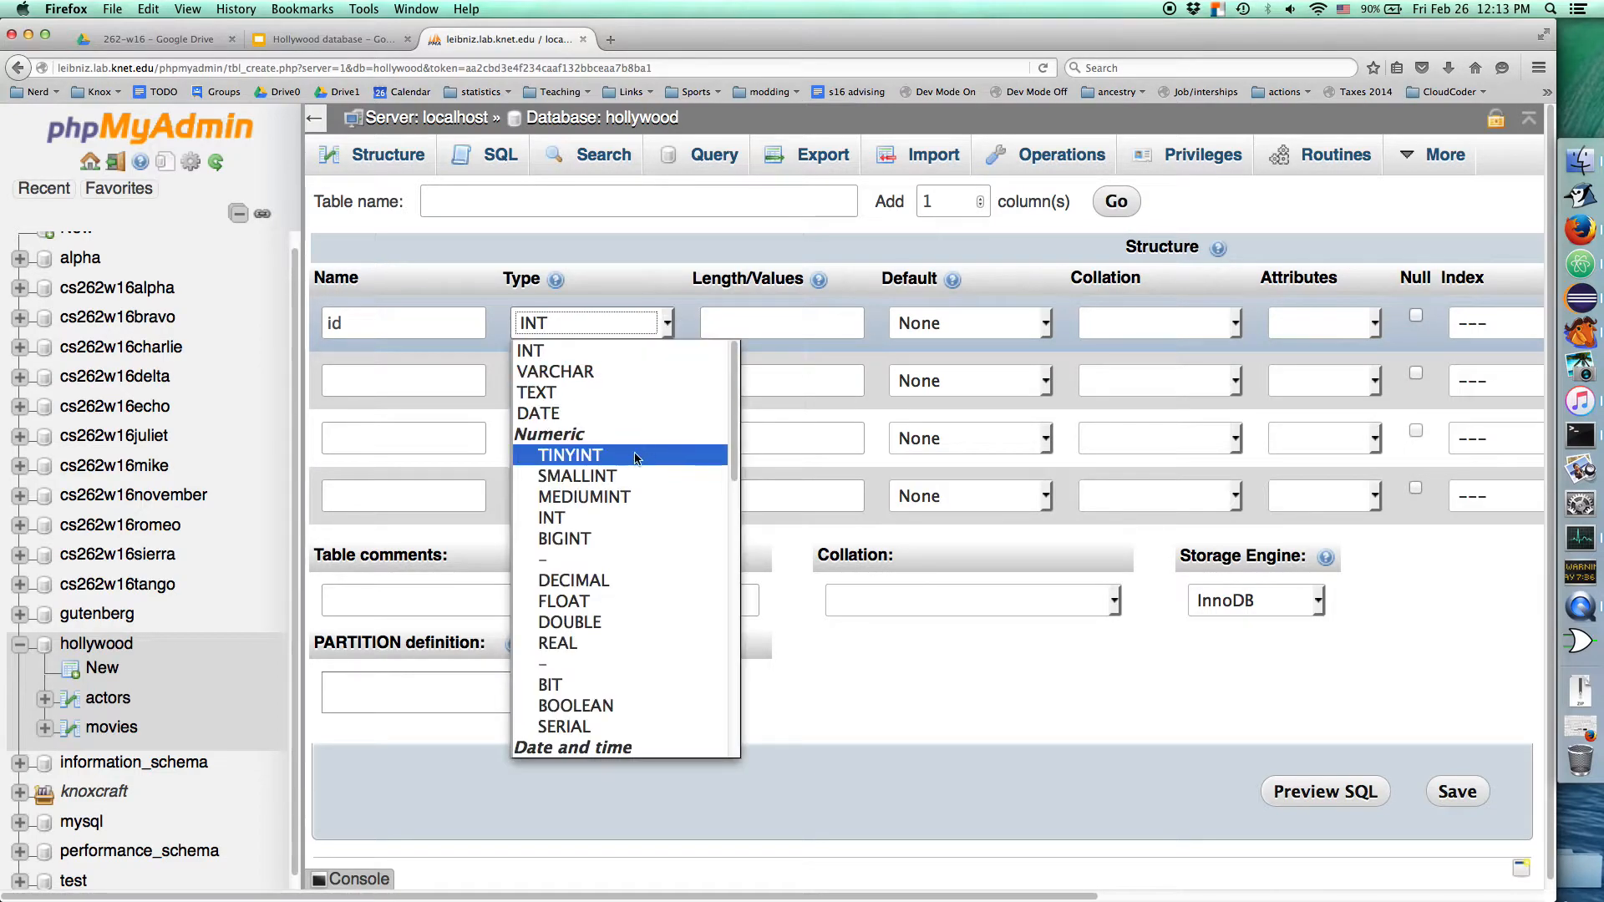
pyautogui.click(626, 495)
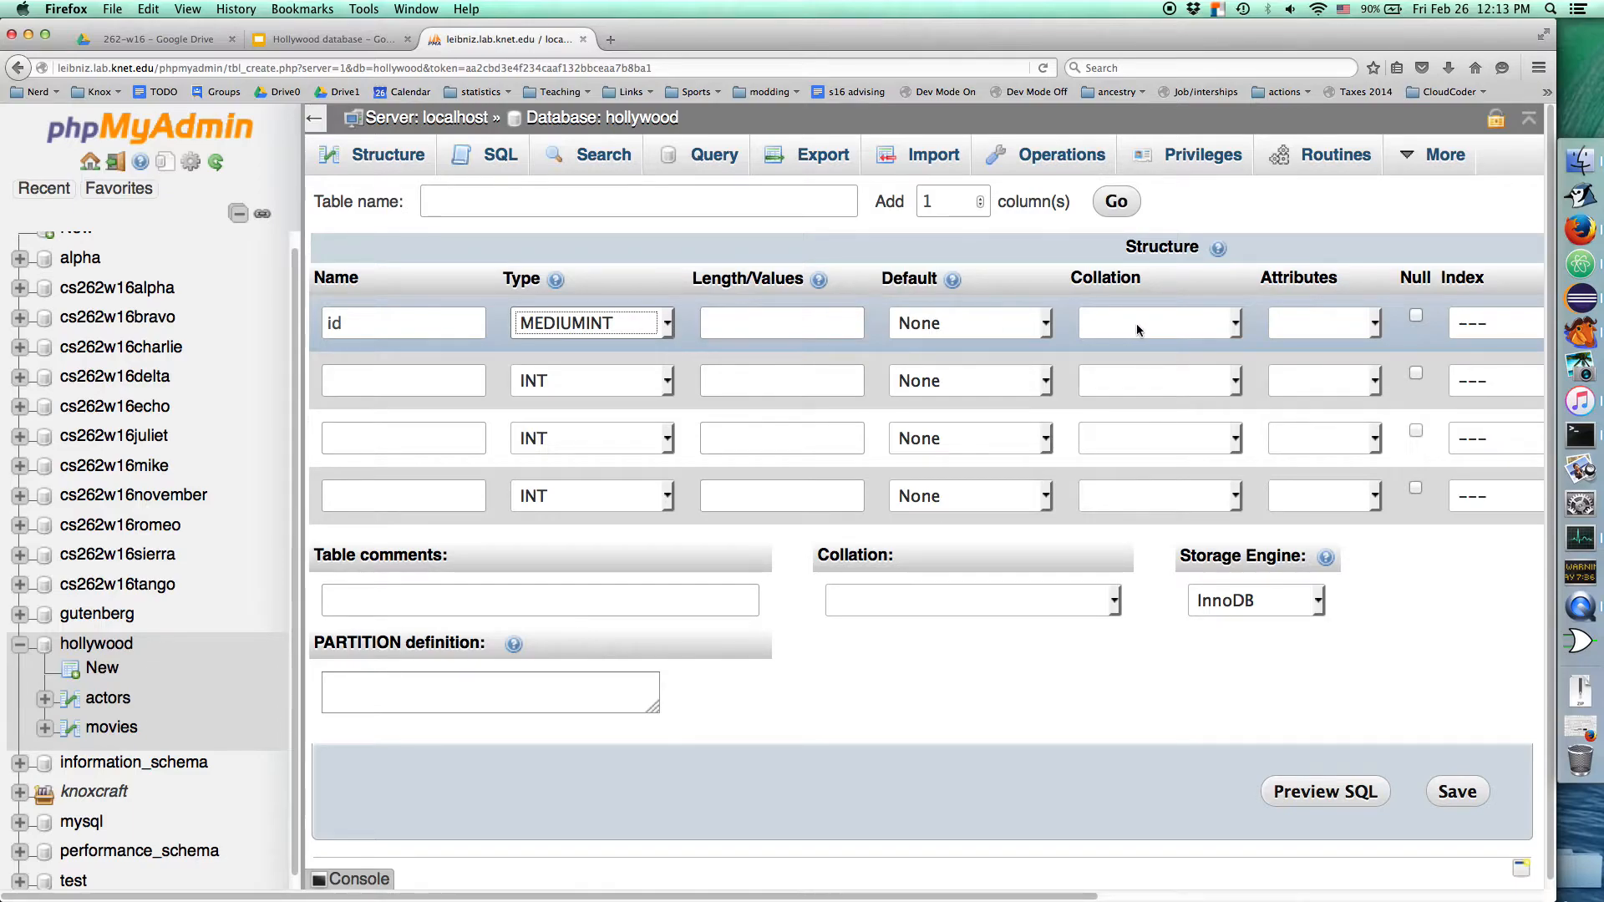
pyautogui.click(637, 329)
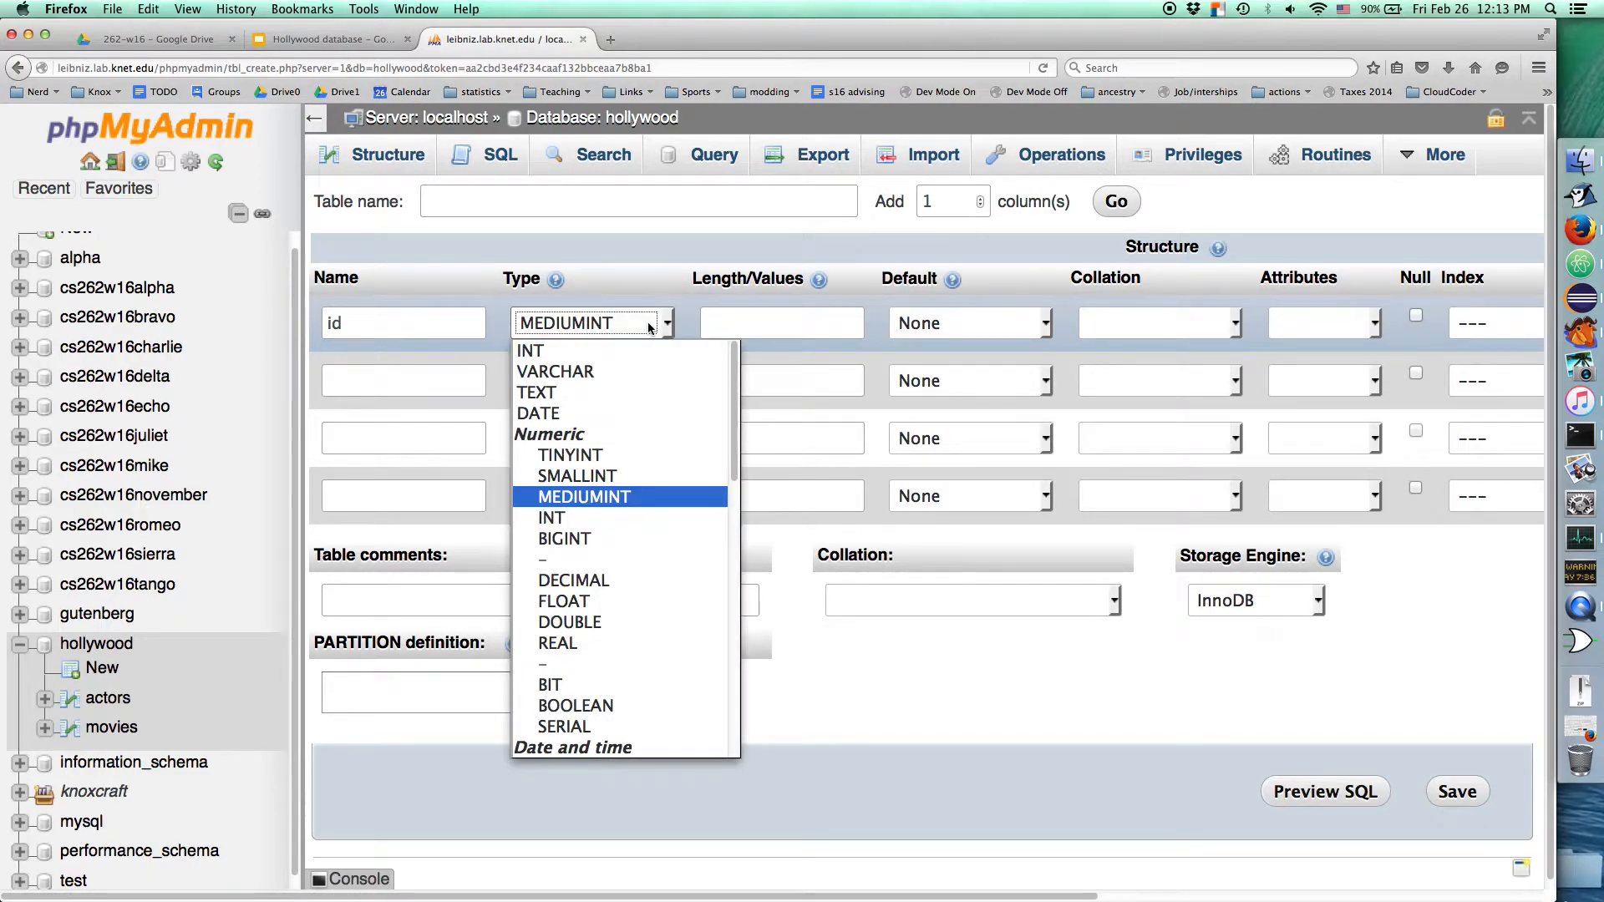
pyautogui.click(596, 519)
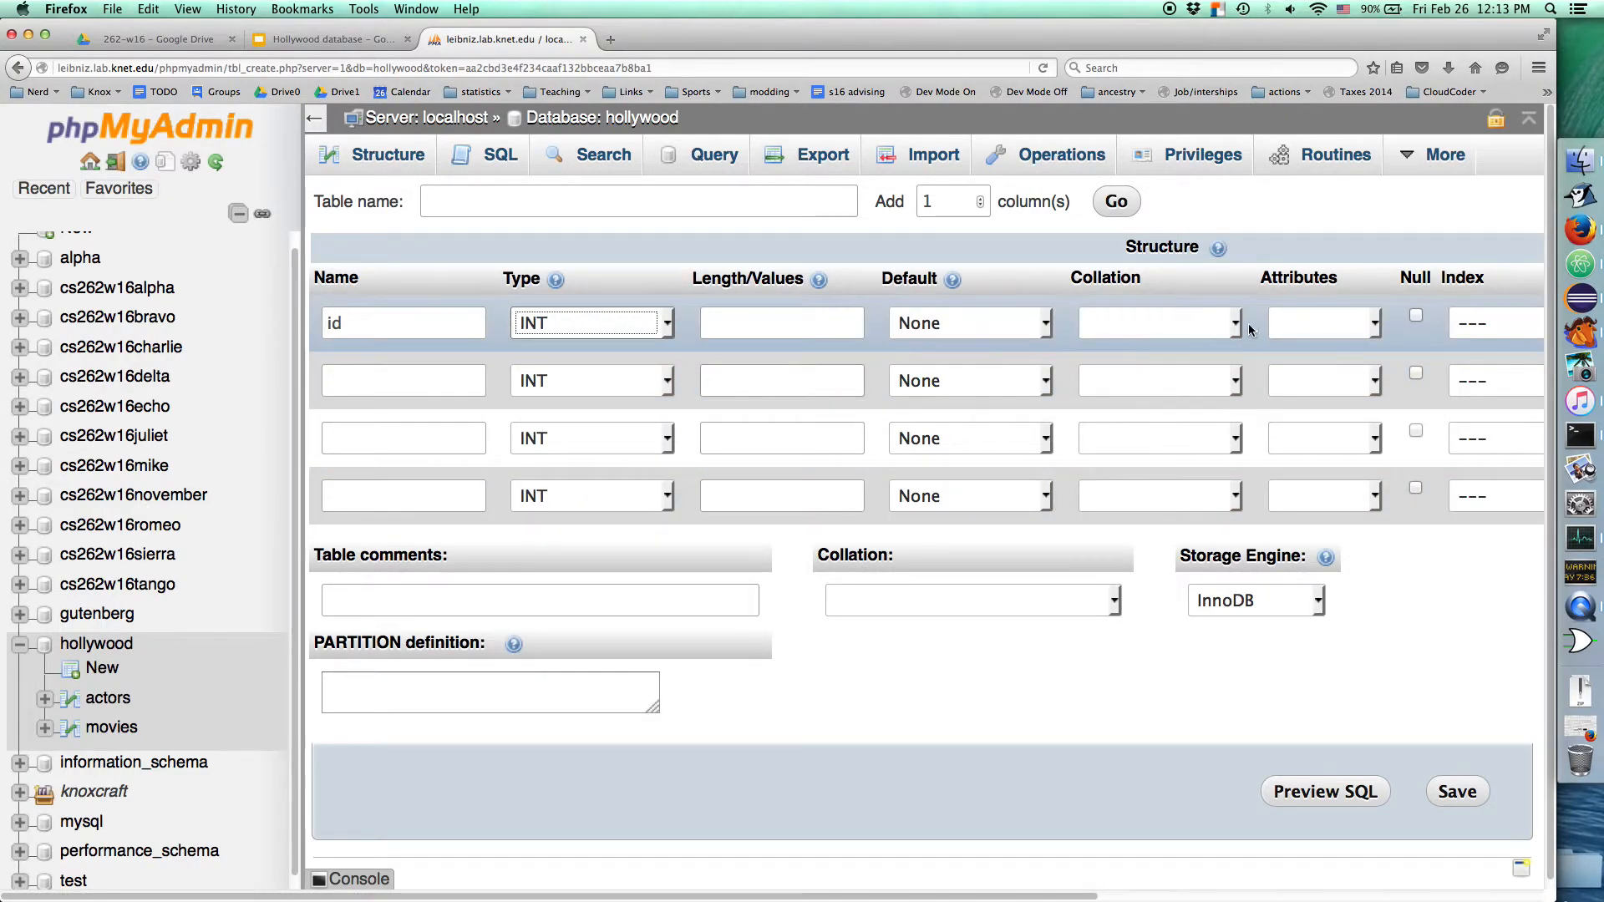
# - Set the new table's id column to UNSIGNED and make it the PRIMARY index
pyautogui.click(1325, 328)
pyautogui.click(1319, 387)
pyautogui.click(713, 332)
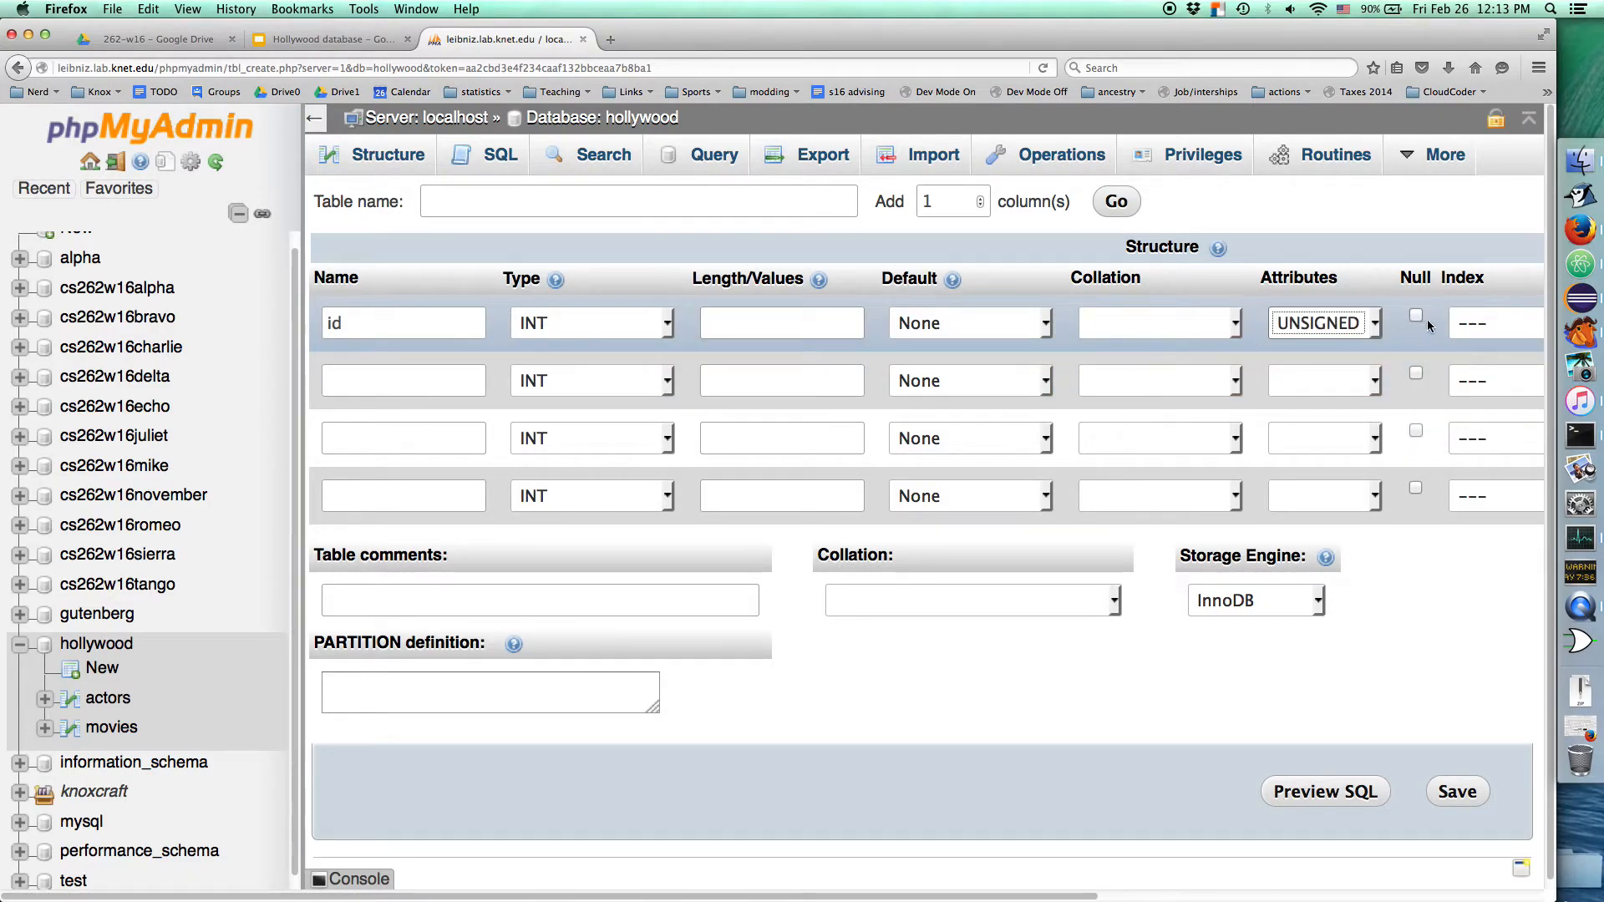
pyautogui.click(1493, 323)
pyautogui.click(1483, 374)
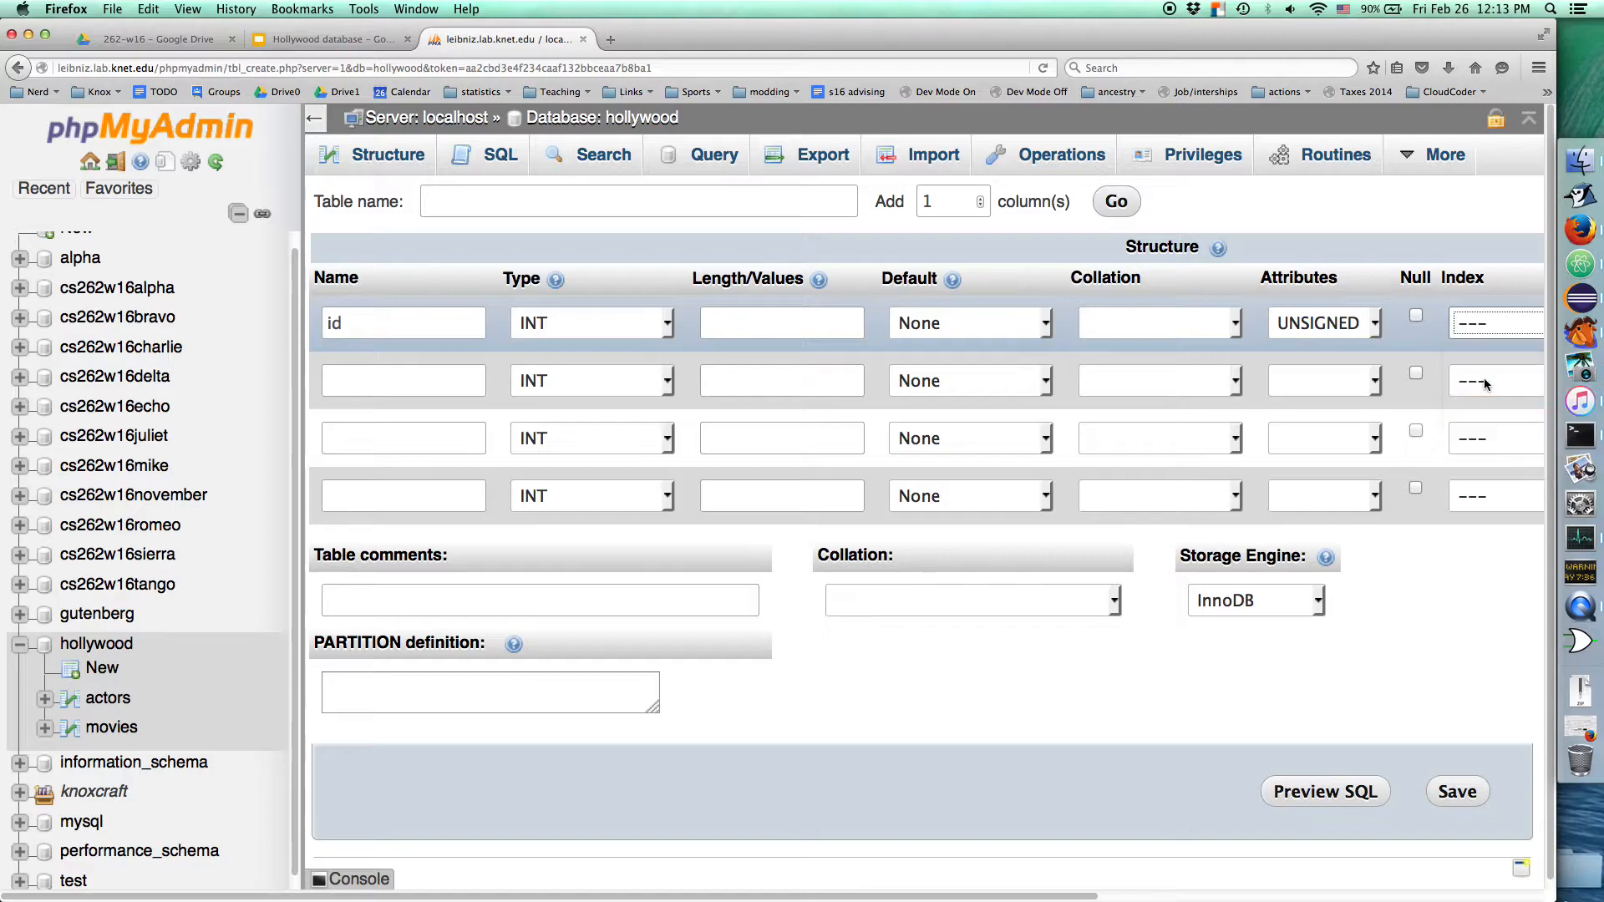
pyautogui.click(907, 638)
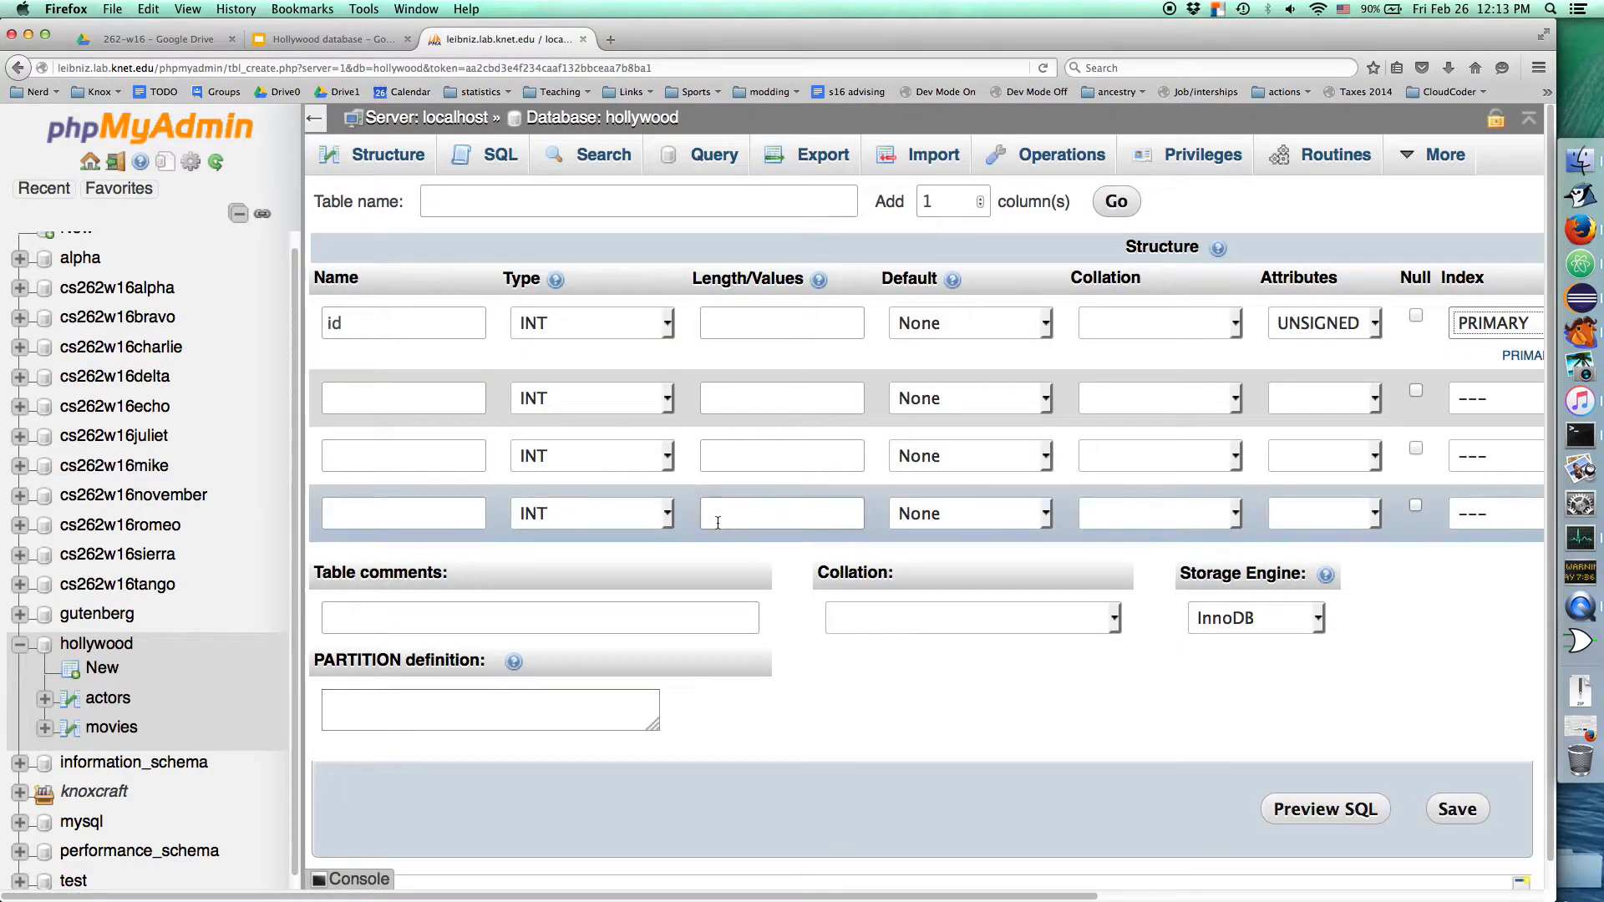
# - Name the new table's second column name and set it to VARCHAR with a length of 100
pyautogui.click(466, 399)
pyautogui.write('name')
pyautogui.press('Tab')
pyautogui.press('v')
pyautogui.press('Tab')
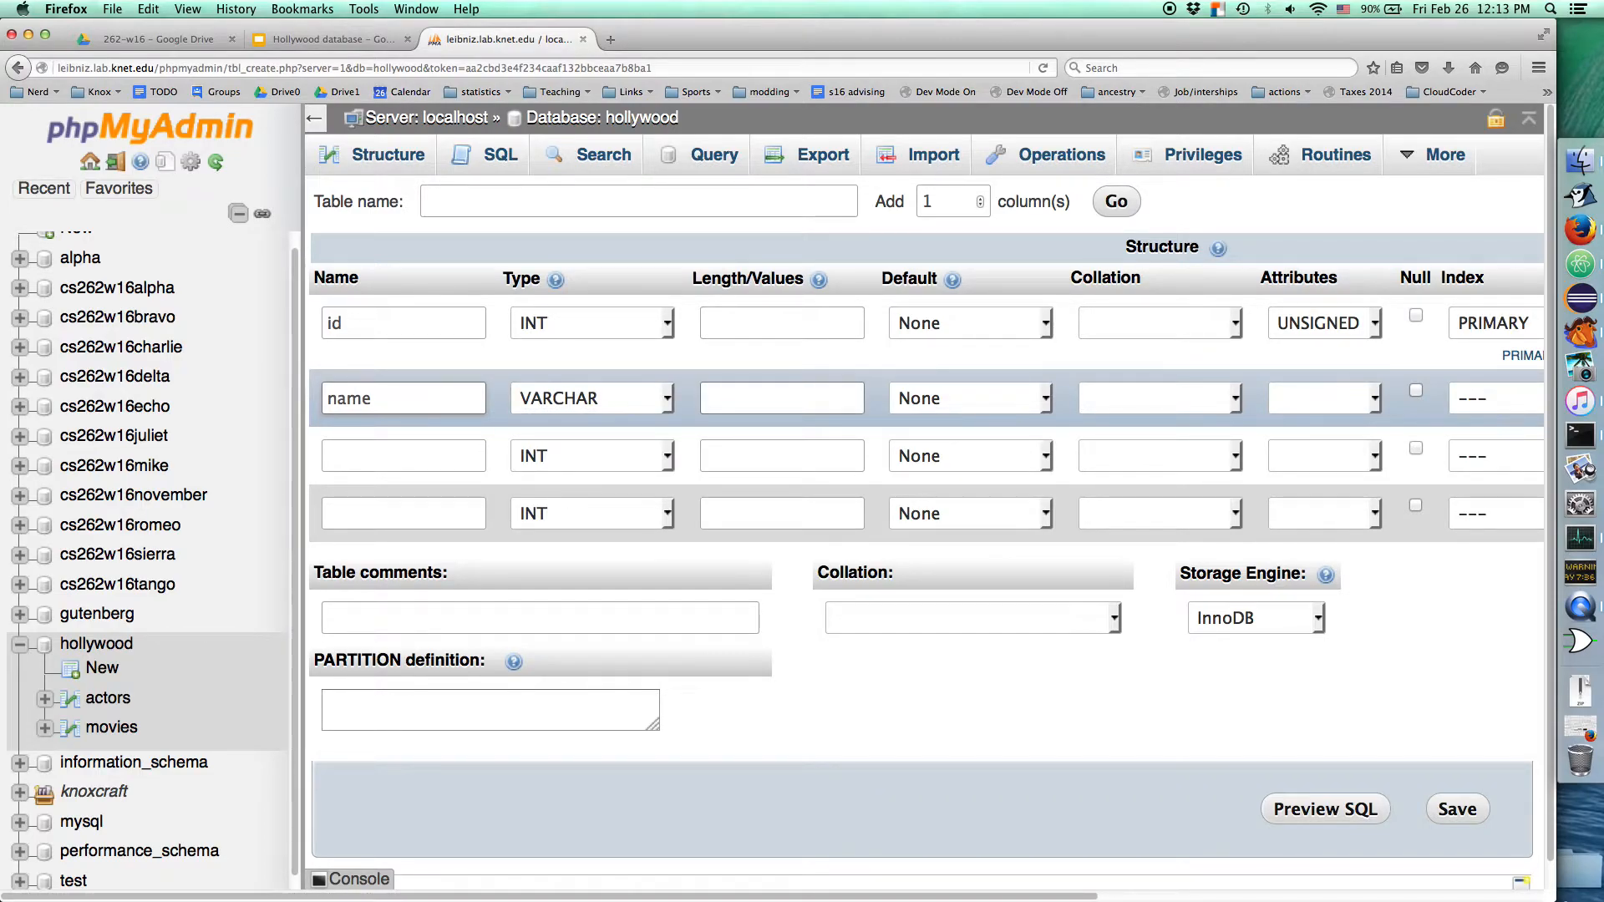
pyautogui.write('100')
pyautogui.press('Tab')
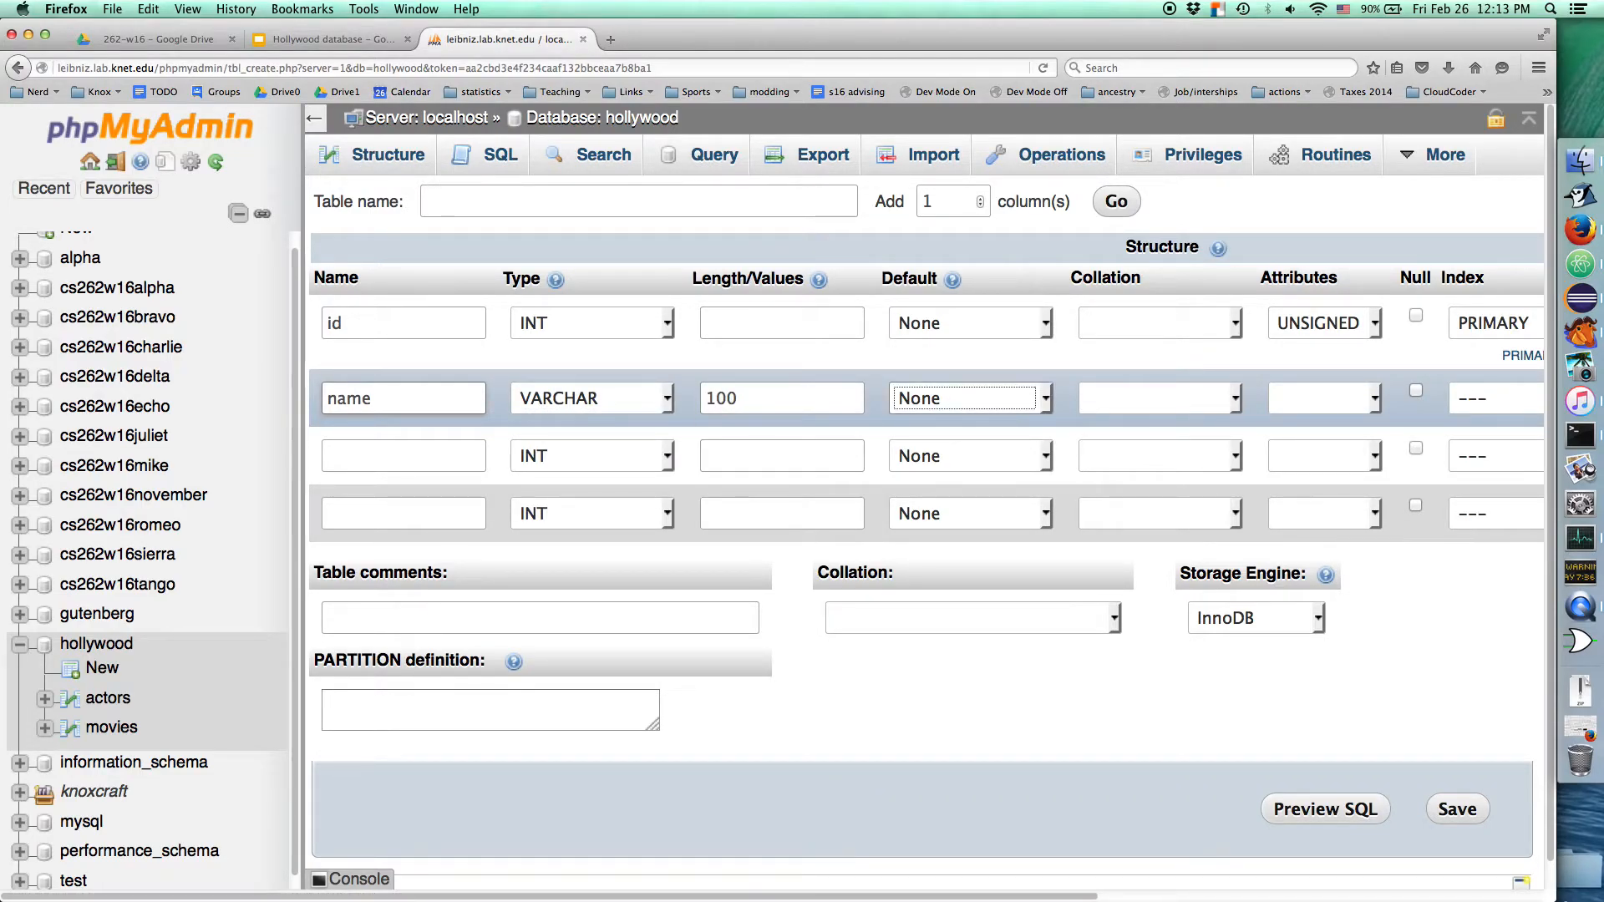
# - Set the name column's collation to utf8_general_ci
pyautogui.click(1121, 386)
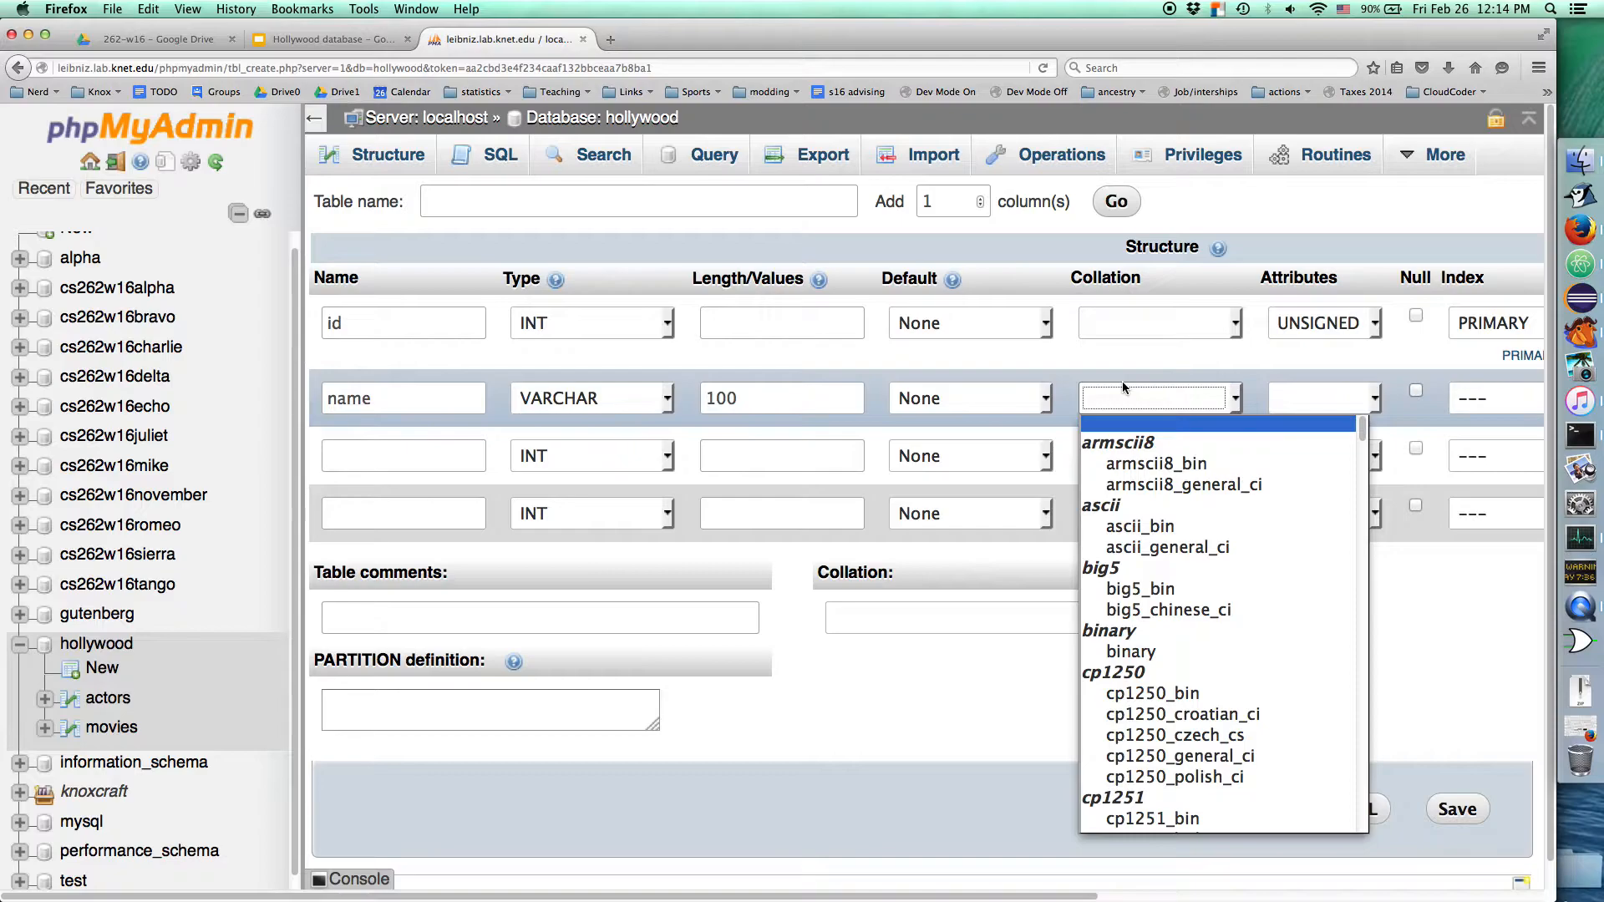
pyautogui.write('utf8_bin')
pyautogui.scroll(-3, 1186, 601)
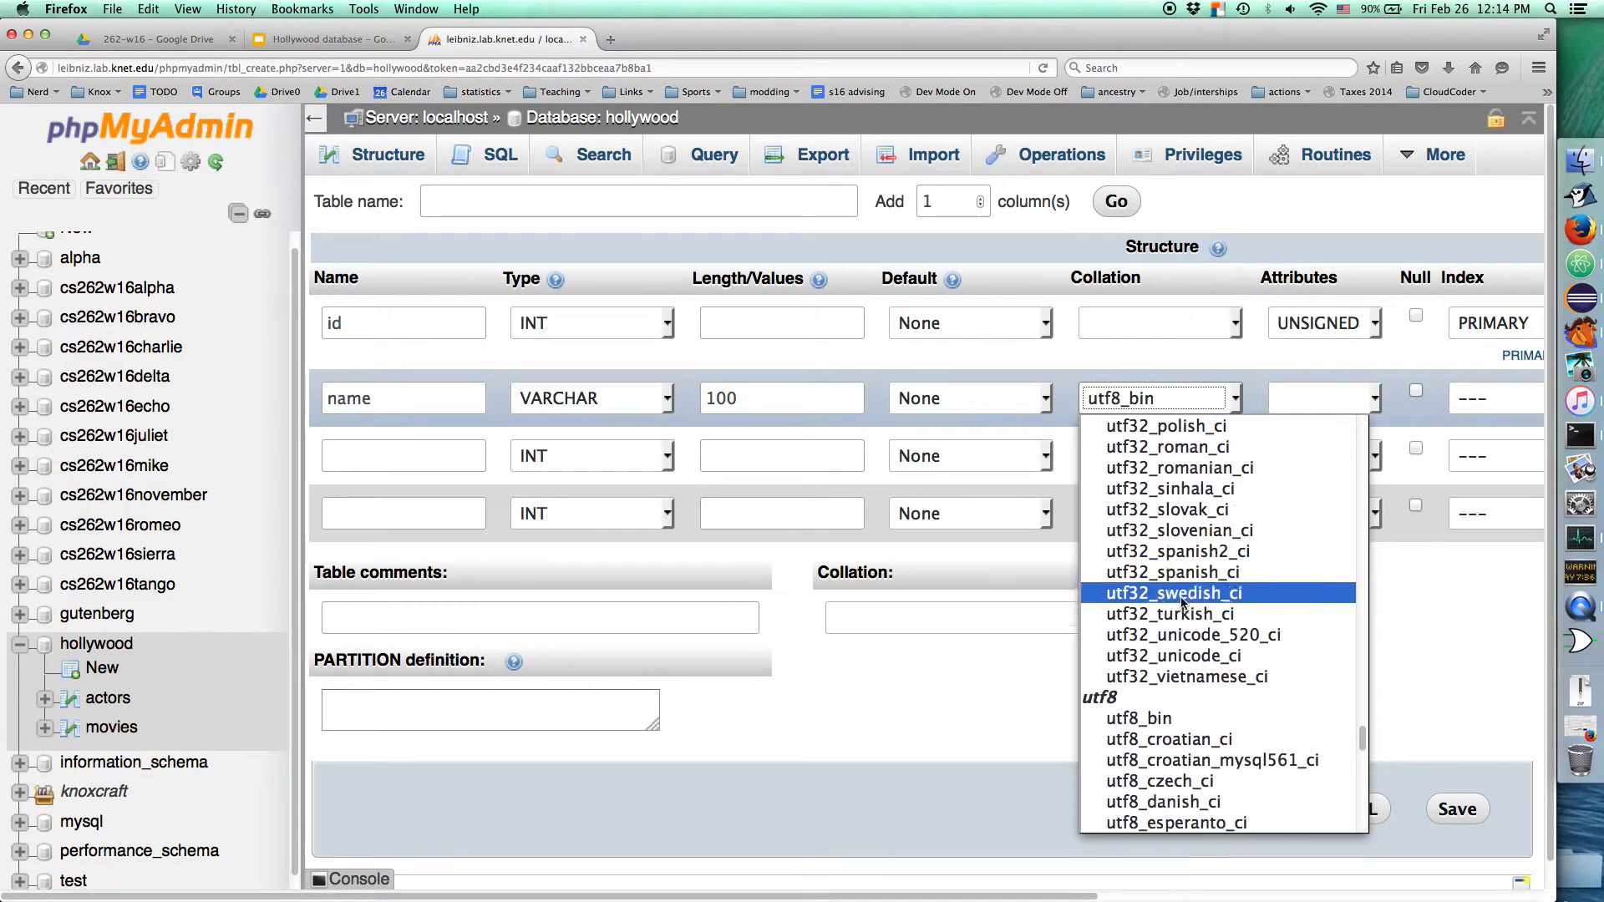
pyautogui.scroll(-1, 1186, 635)
pyautogui.click(1174, 775)
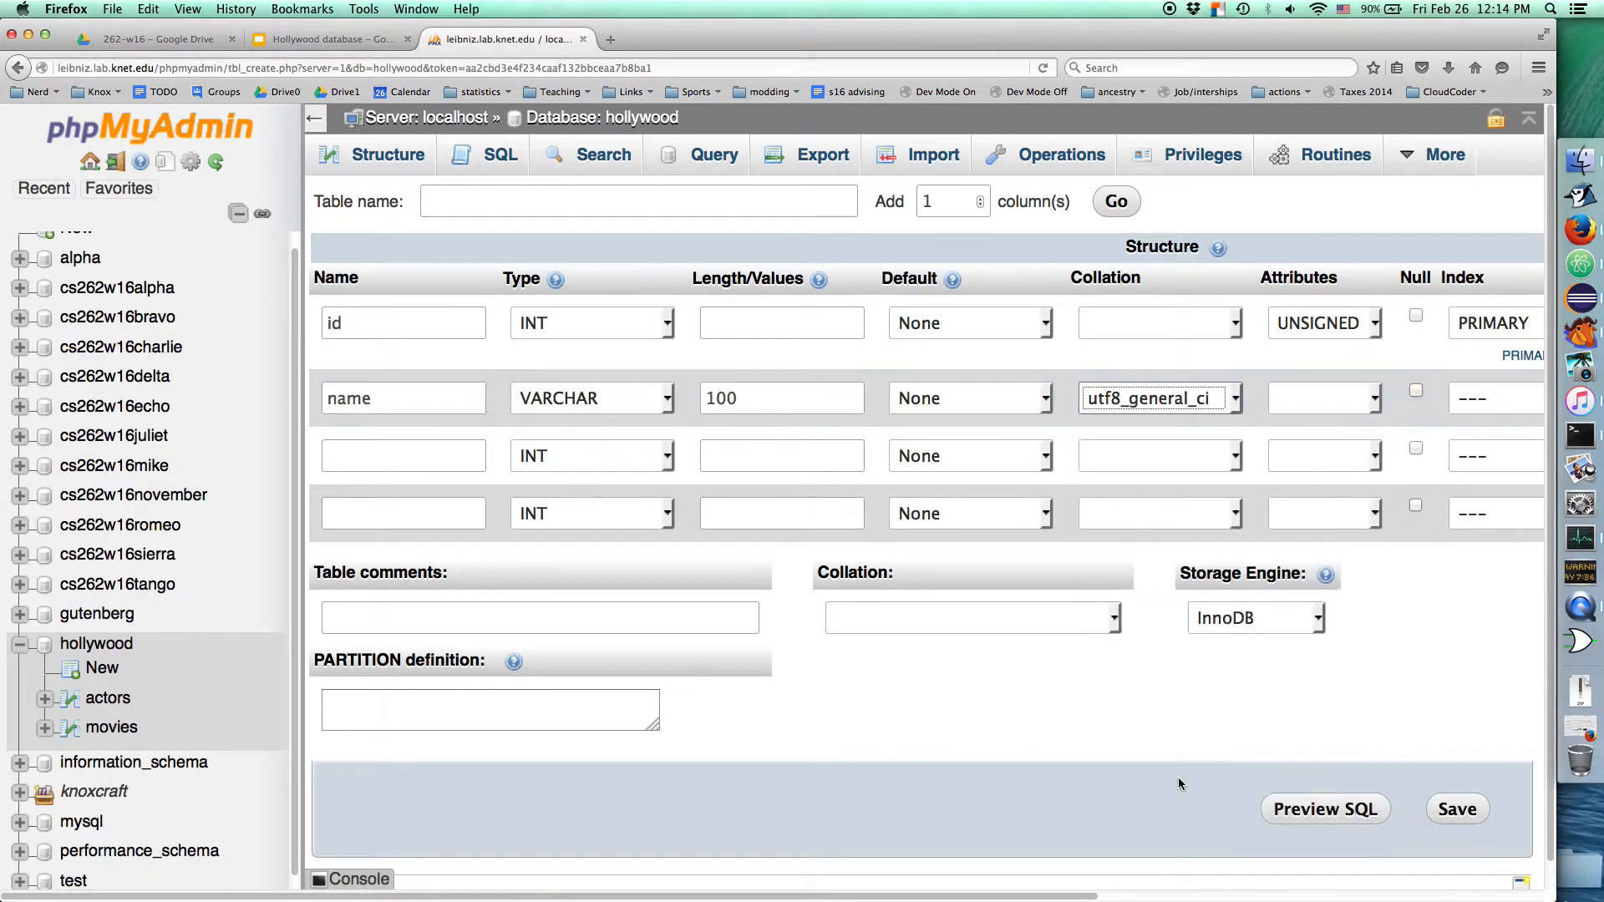
# - Add an index of type INDEX on the name column, leaving the index name and size blank
pyautogui.moveTo(1014, 892); pyautogui.dragTo(1469, 894)
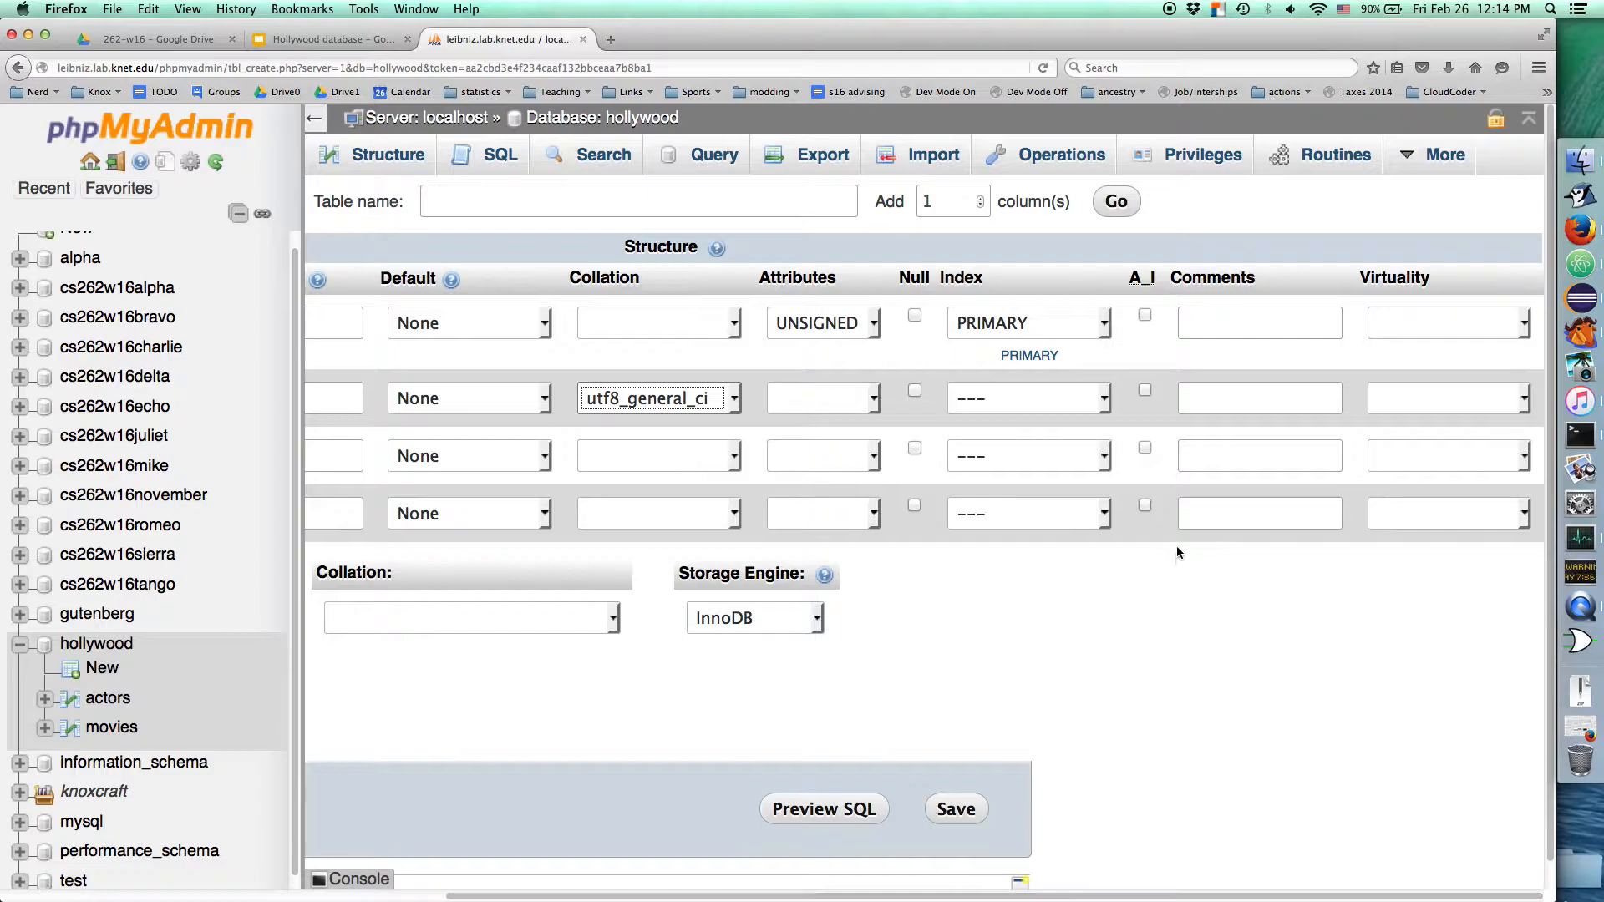
pyautogui.click(1020, 397)
pyautogui.click(986, 487)
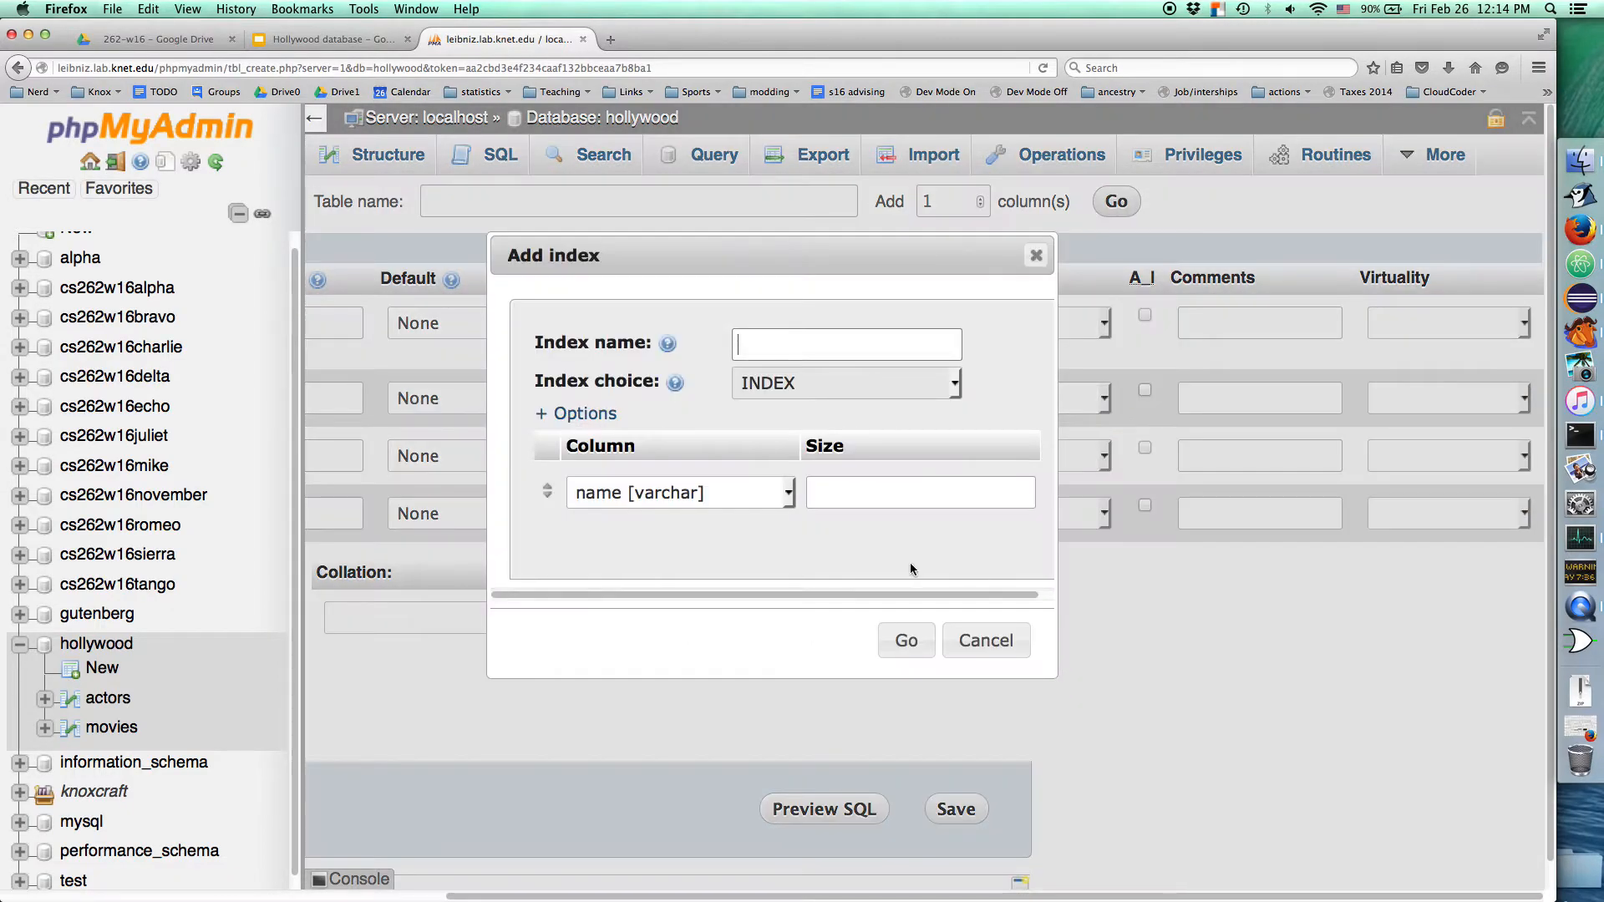
pyautogui.click(904, 637)
# - Name the new table directors and save it in the hollywood database
pyautogui.moveTo(1037, 899); pyautogui.dragTo(582, 892)
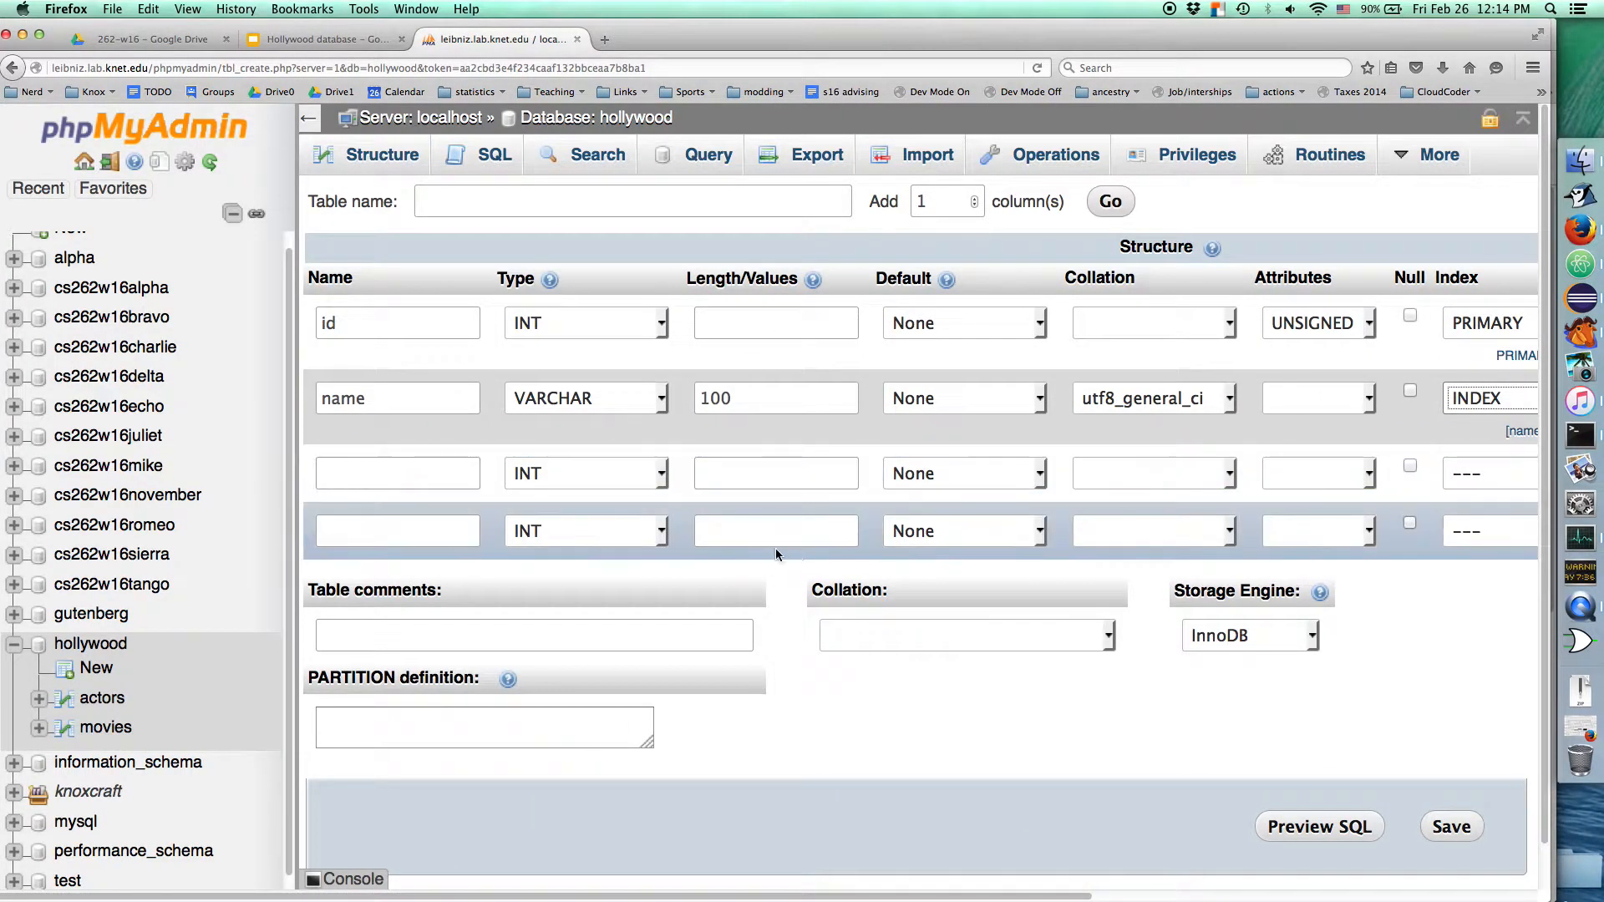
pyautogui.click(1452, 830)
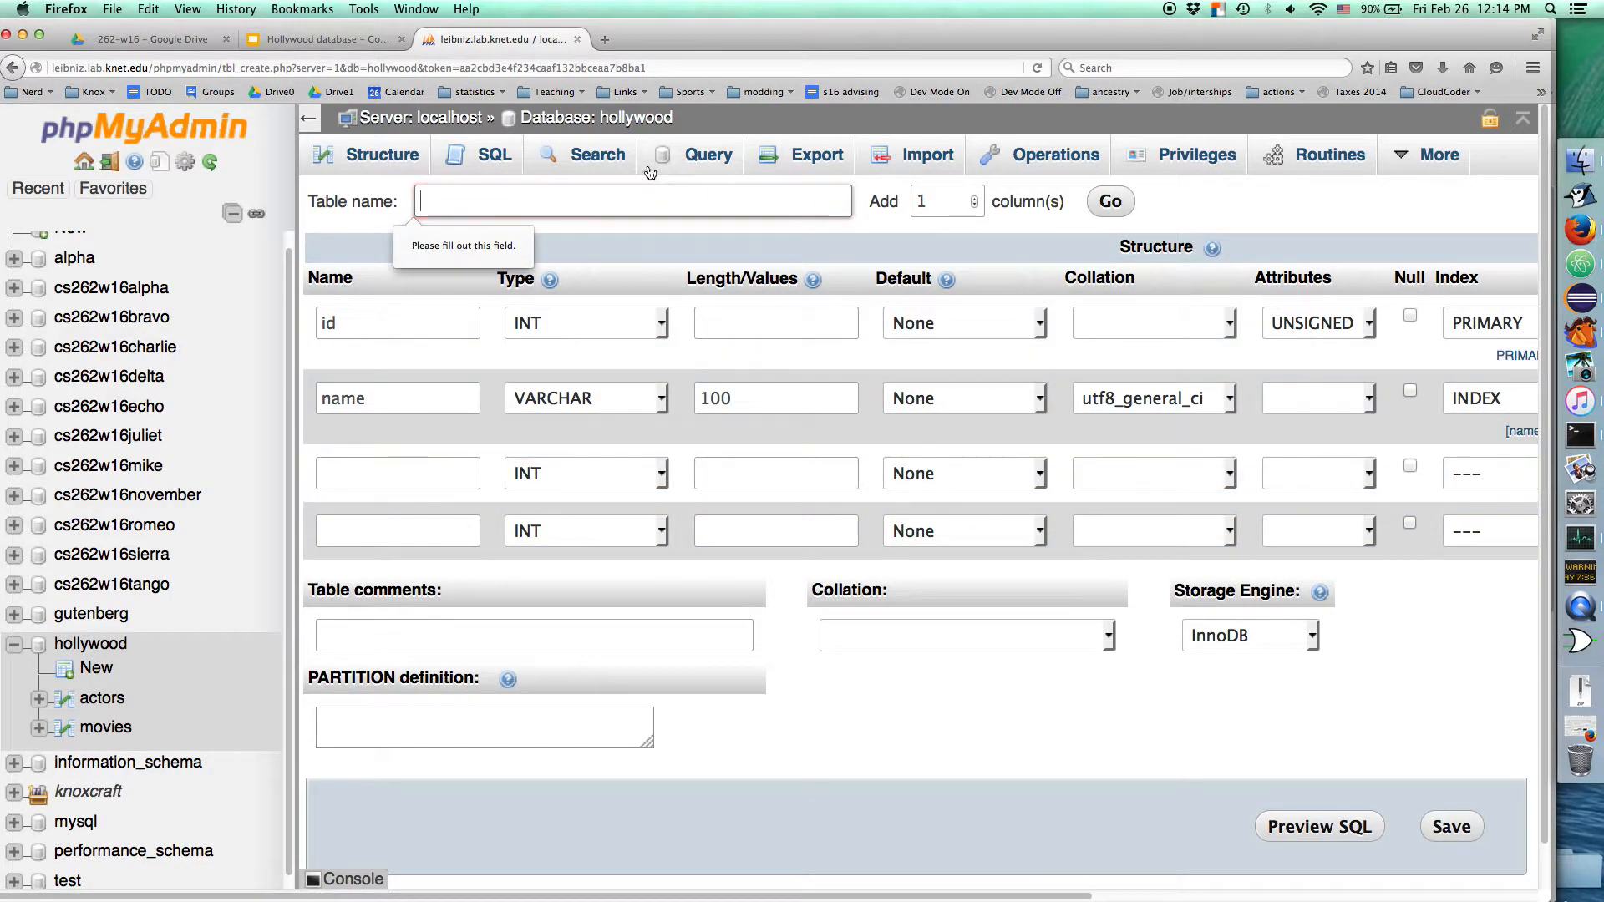
pyautogui.write('directors')
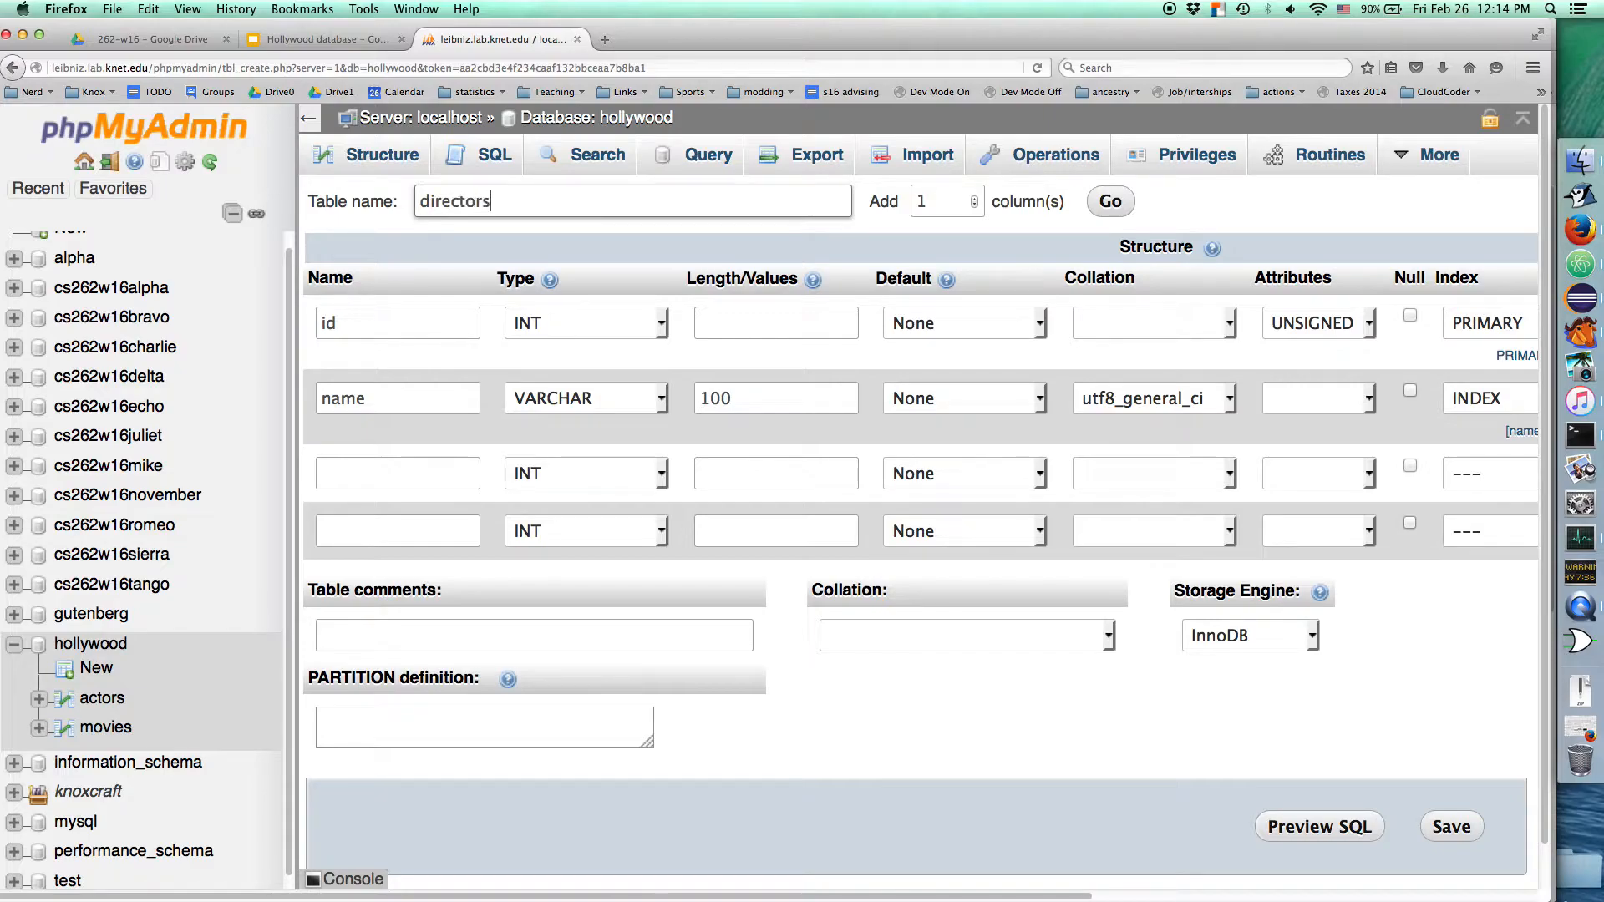
pyautogui.click(1451, 827)
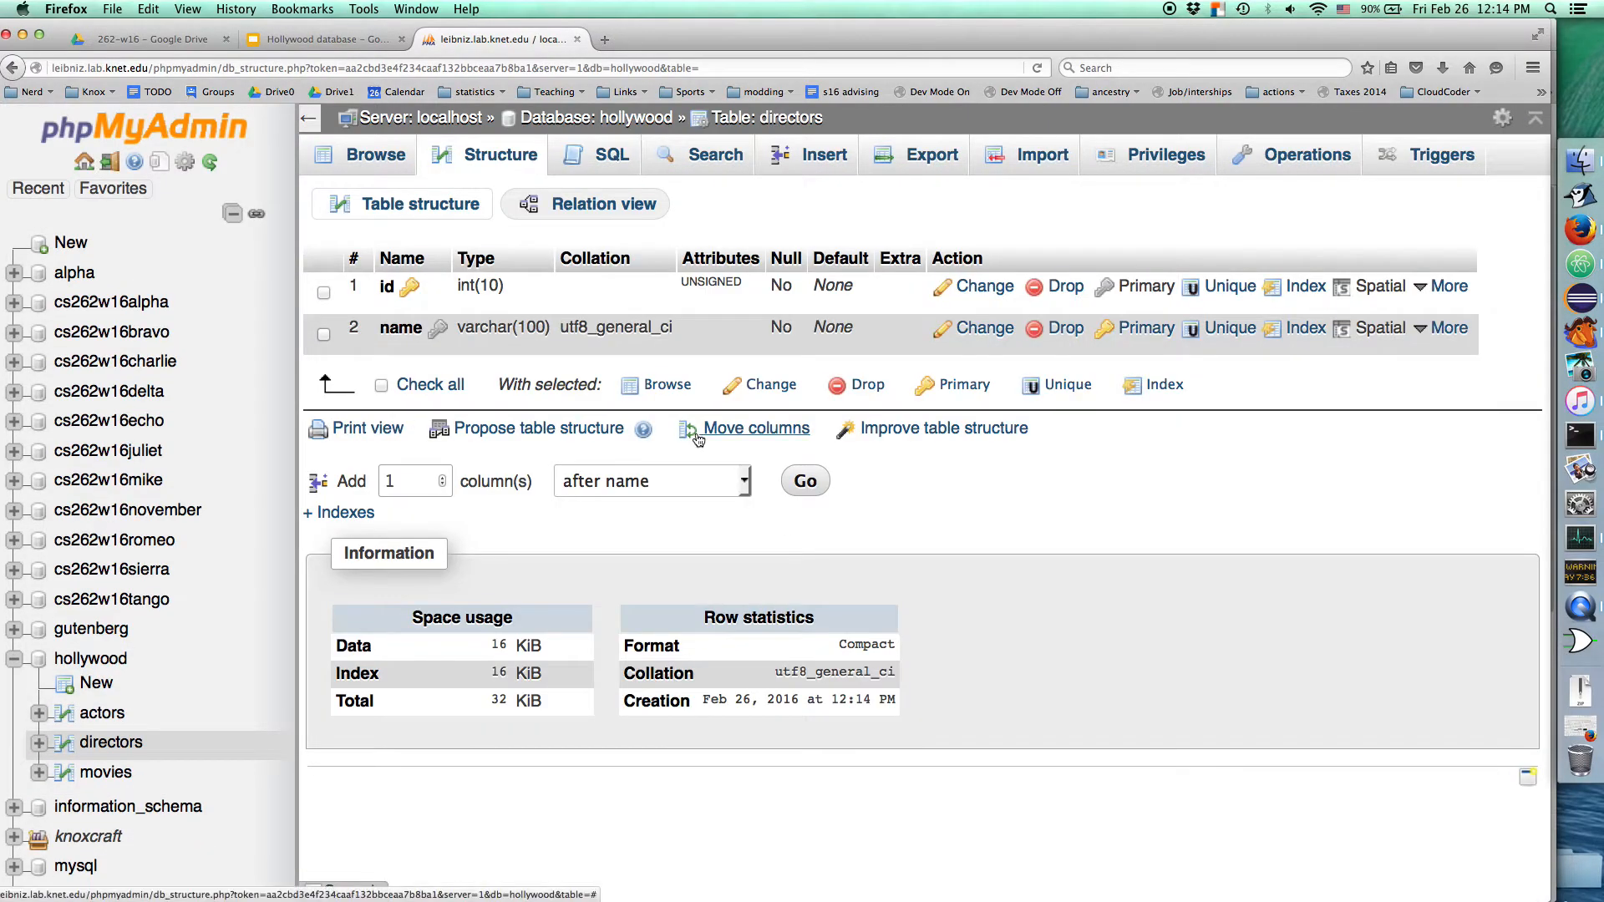
# - Start a new row for the directors table with the name Paul Feig
pyautogui.click(817, 166)
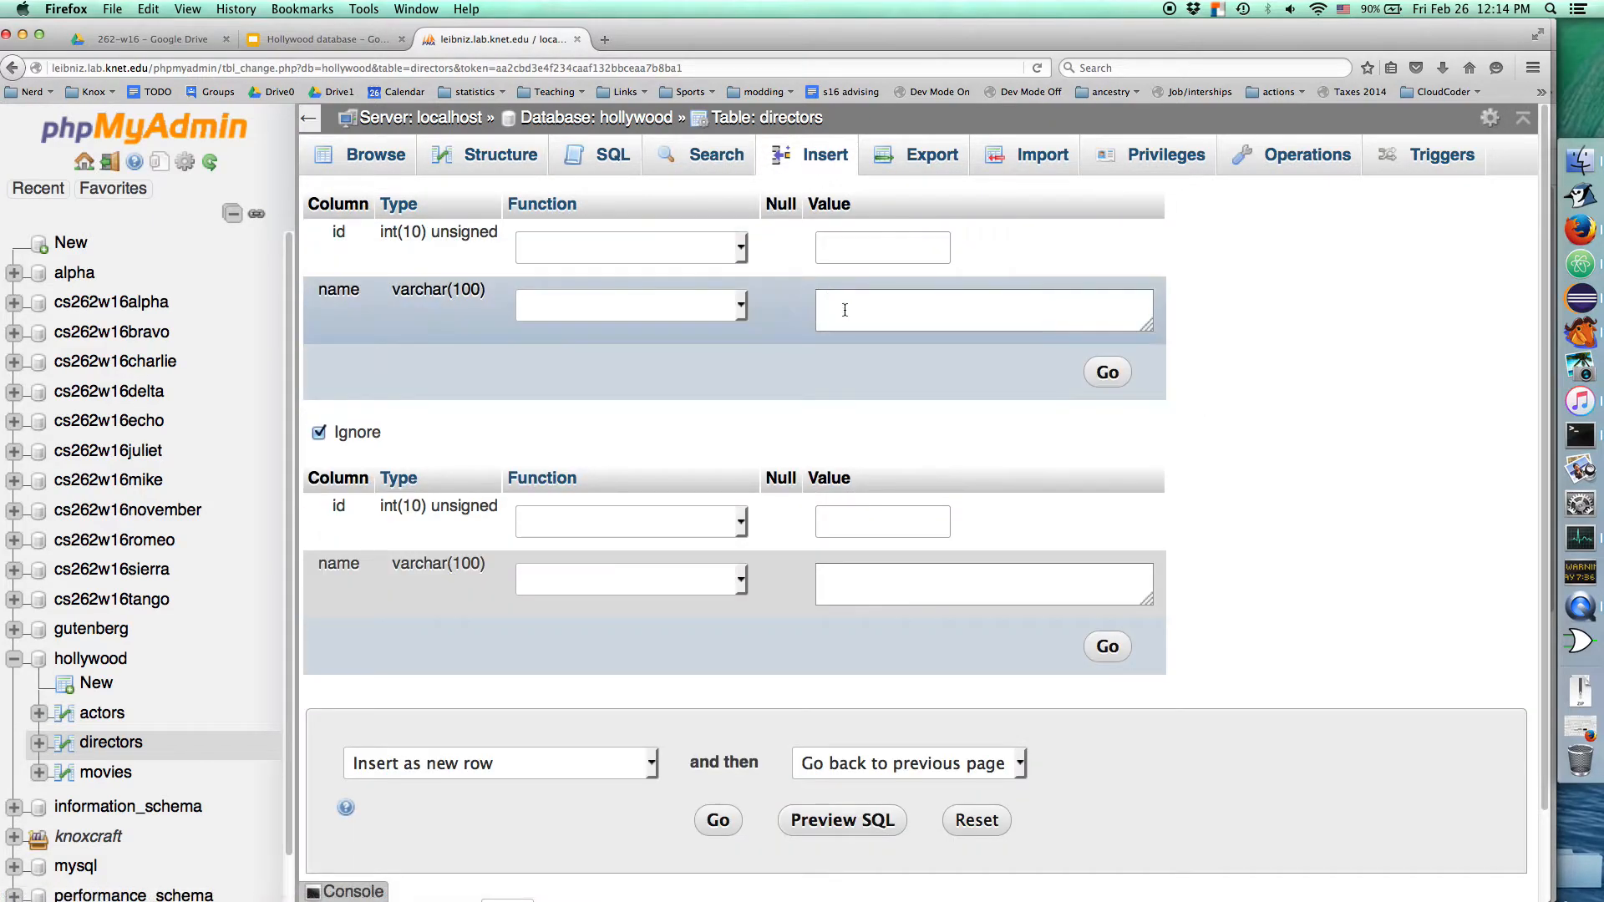
pyautogui.click(874, 314)
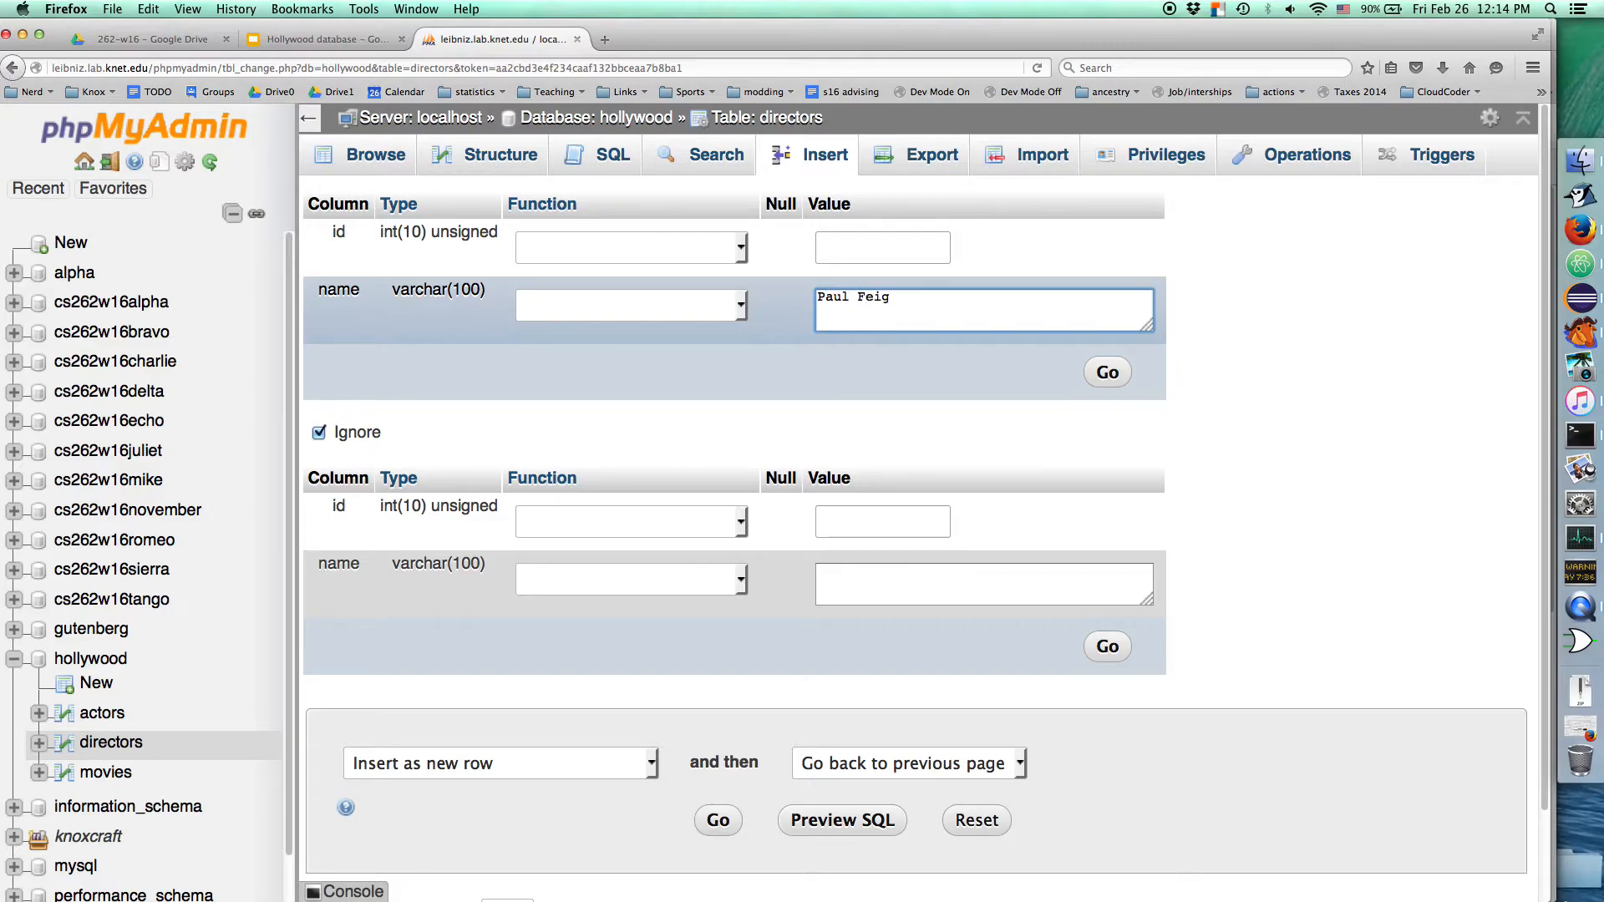
# - Search the web for freaks and geeks in a new browser tab and look through its IMDb page
pyautogui.press('super+t')
pyautogui.press('super+k')
pyautogui.write('fr')
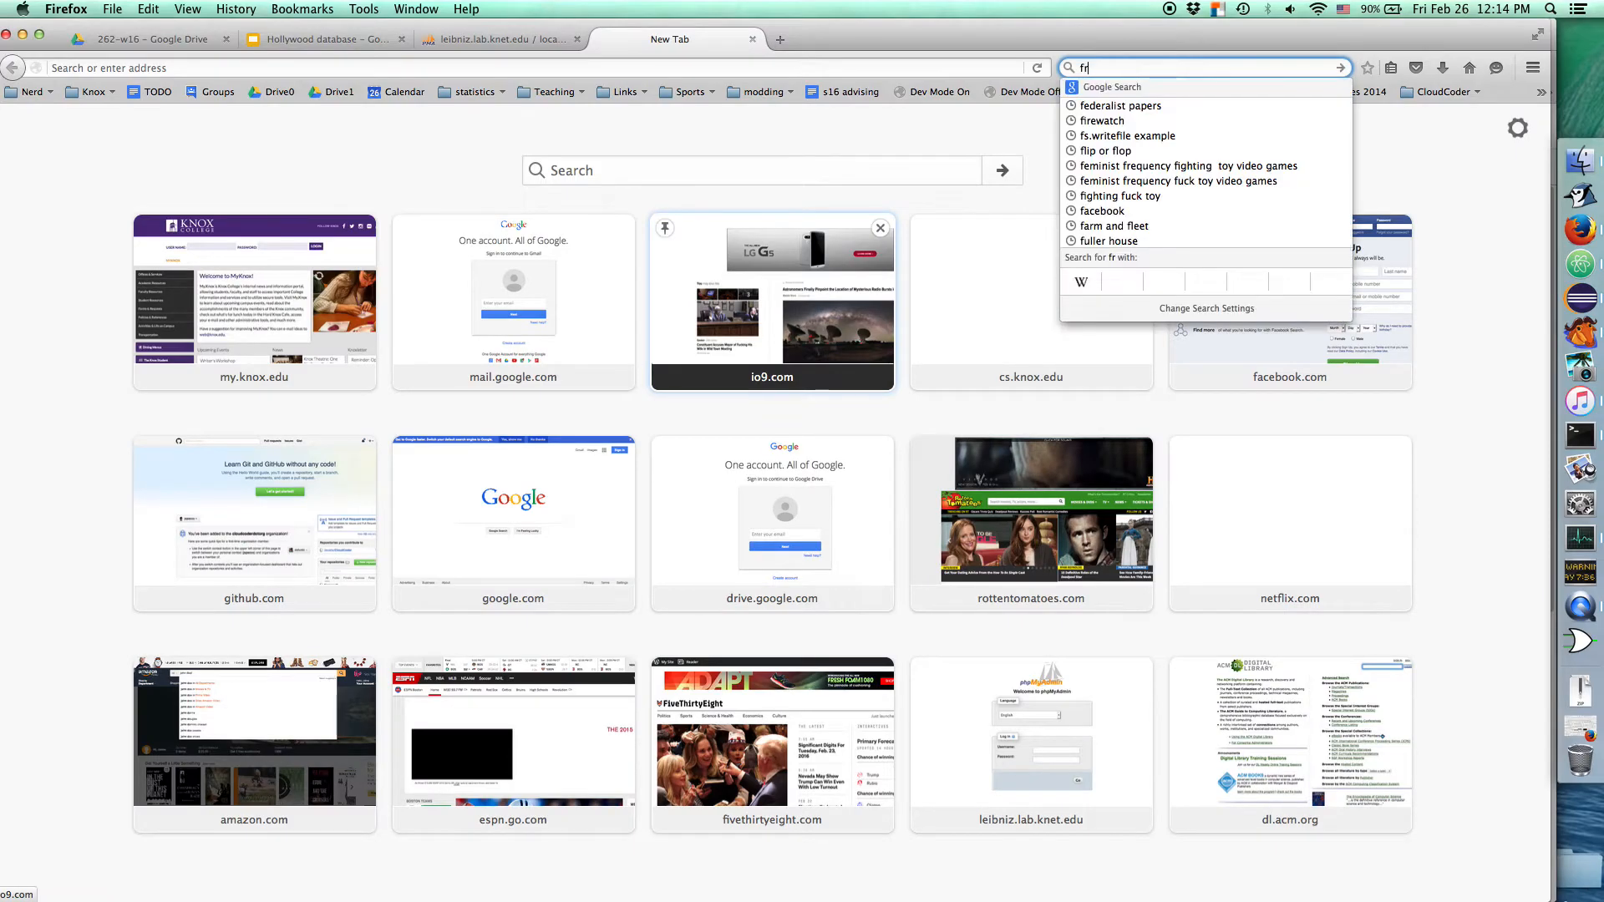
pyautogui.write('eaks and geeks')
pyautogui.press('Return')
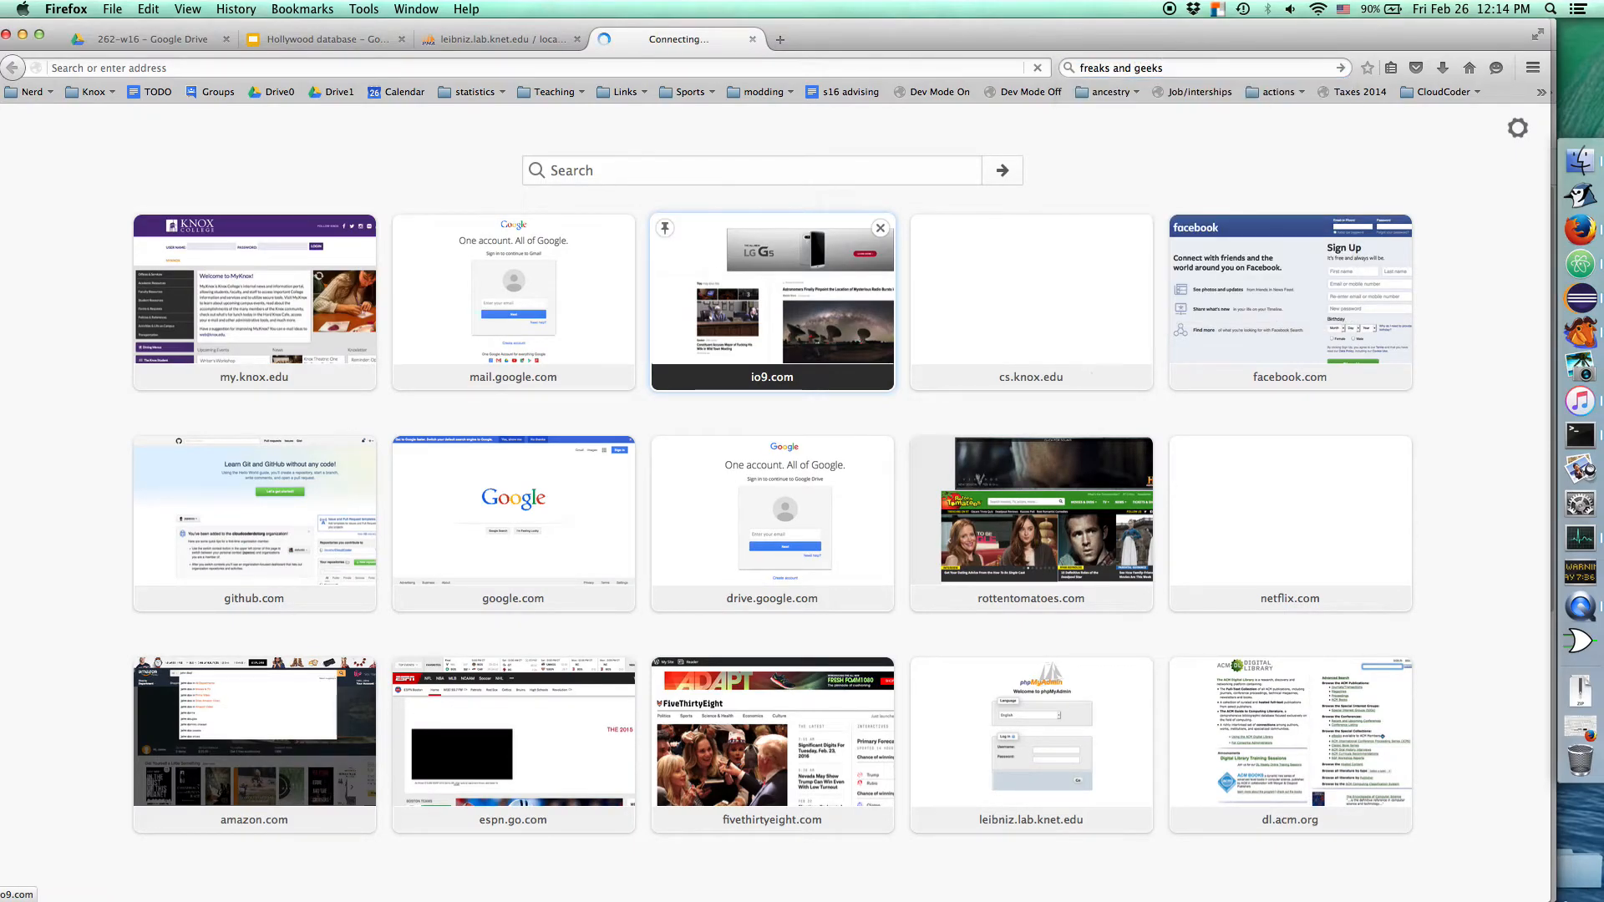
pyautogui.click(343, 259)
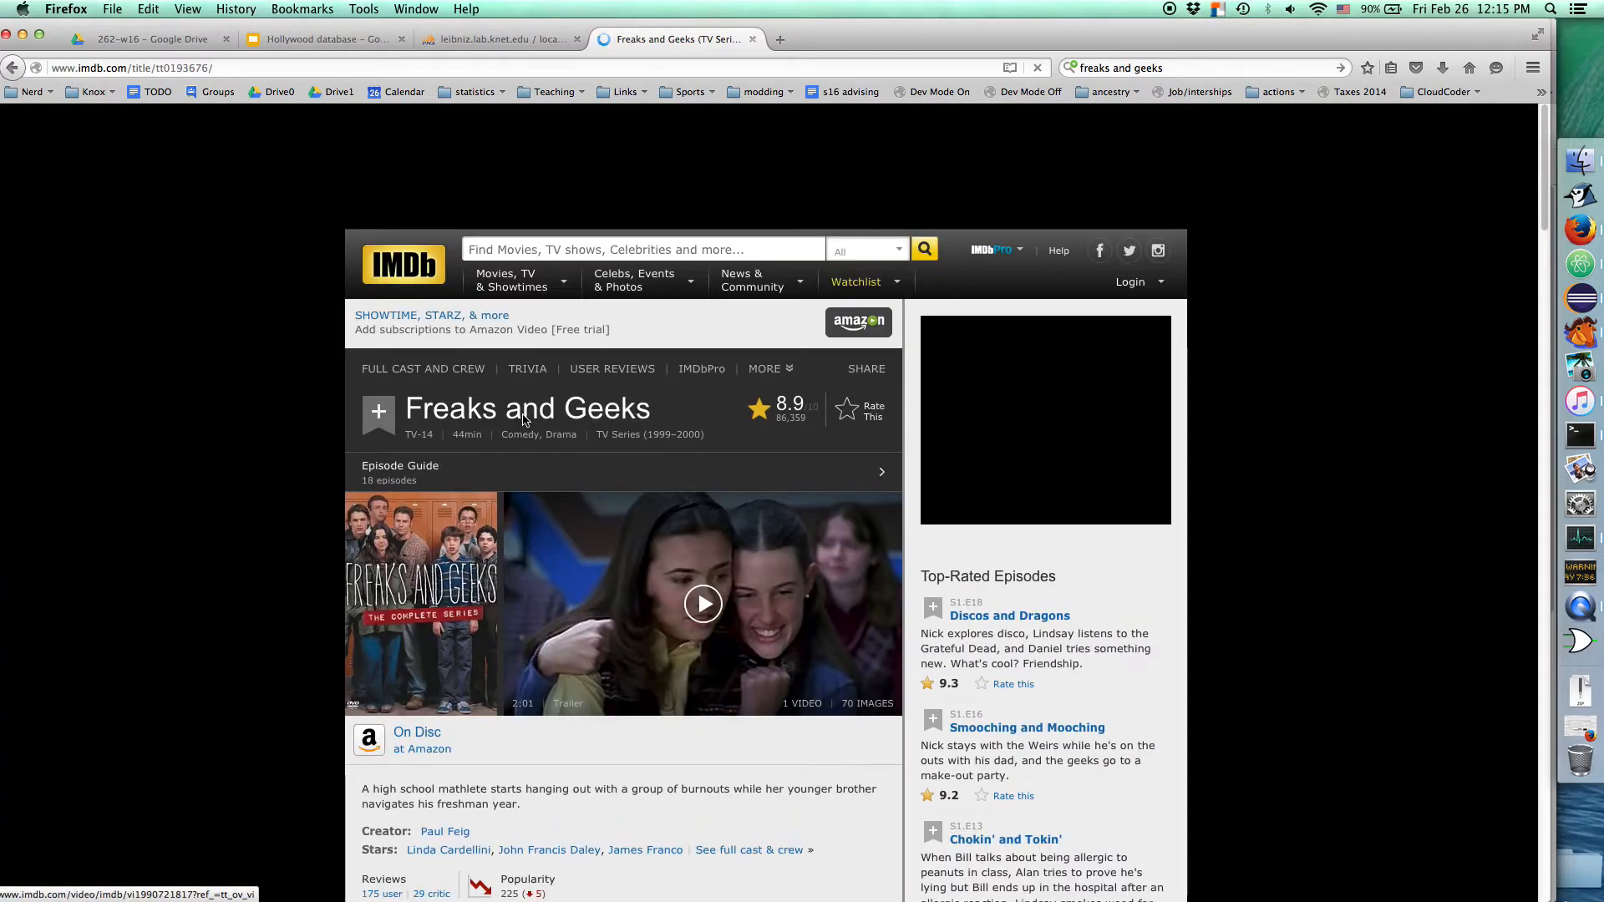
pyautogui.scroll(-5, 217, 480)
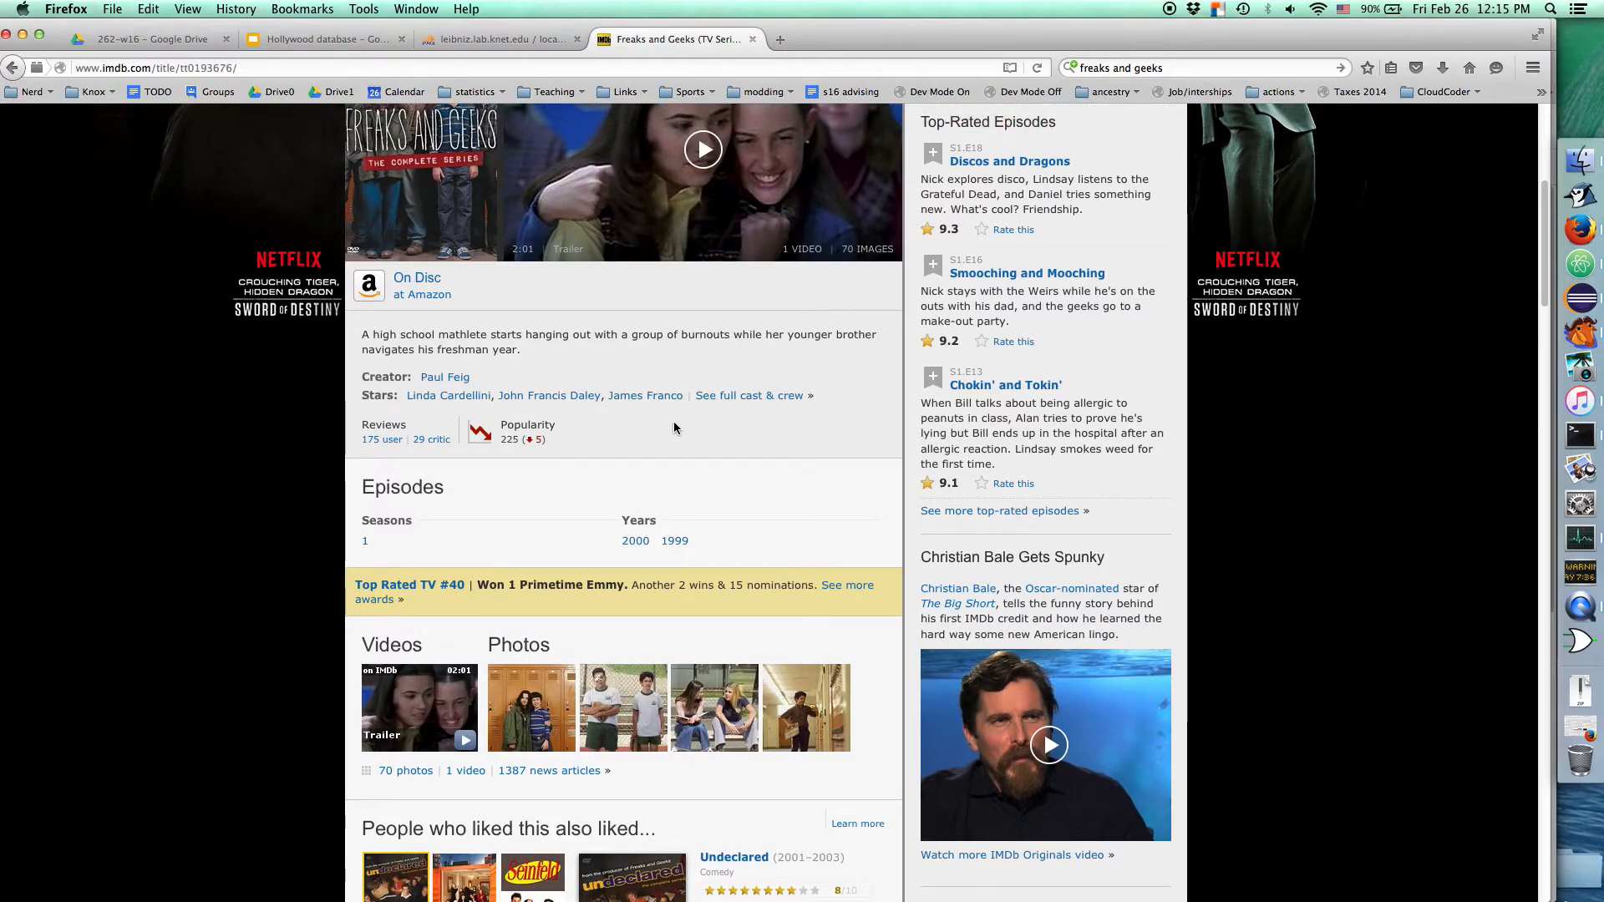
pyautogui.scroll(5, 676, 428)
# - Search the web for freaks and geeks director, review the results and return to the directors insert form
pyautogui.click(1227, 66)
pyautogui.press('Right')
pyautogui.write('director')
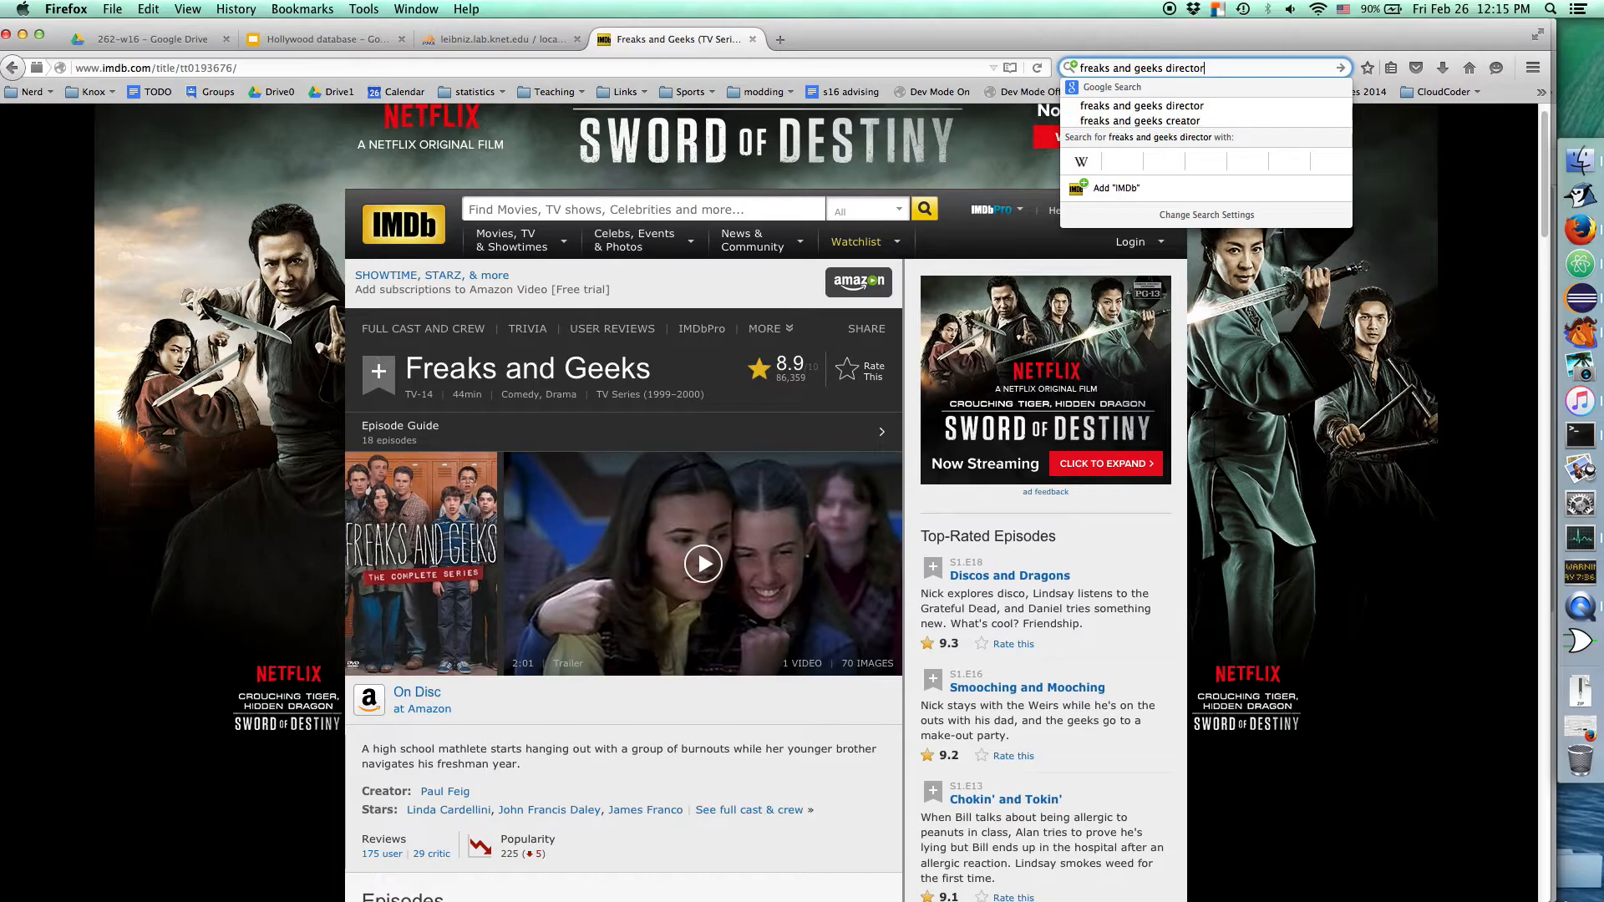
pyautogui.press('Return')
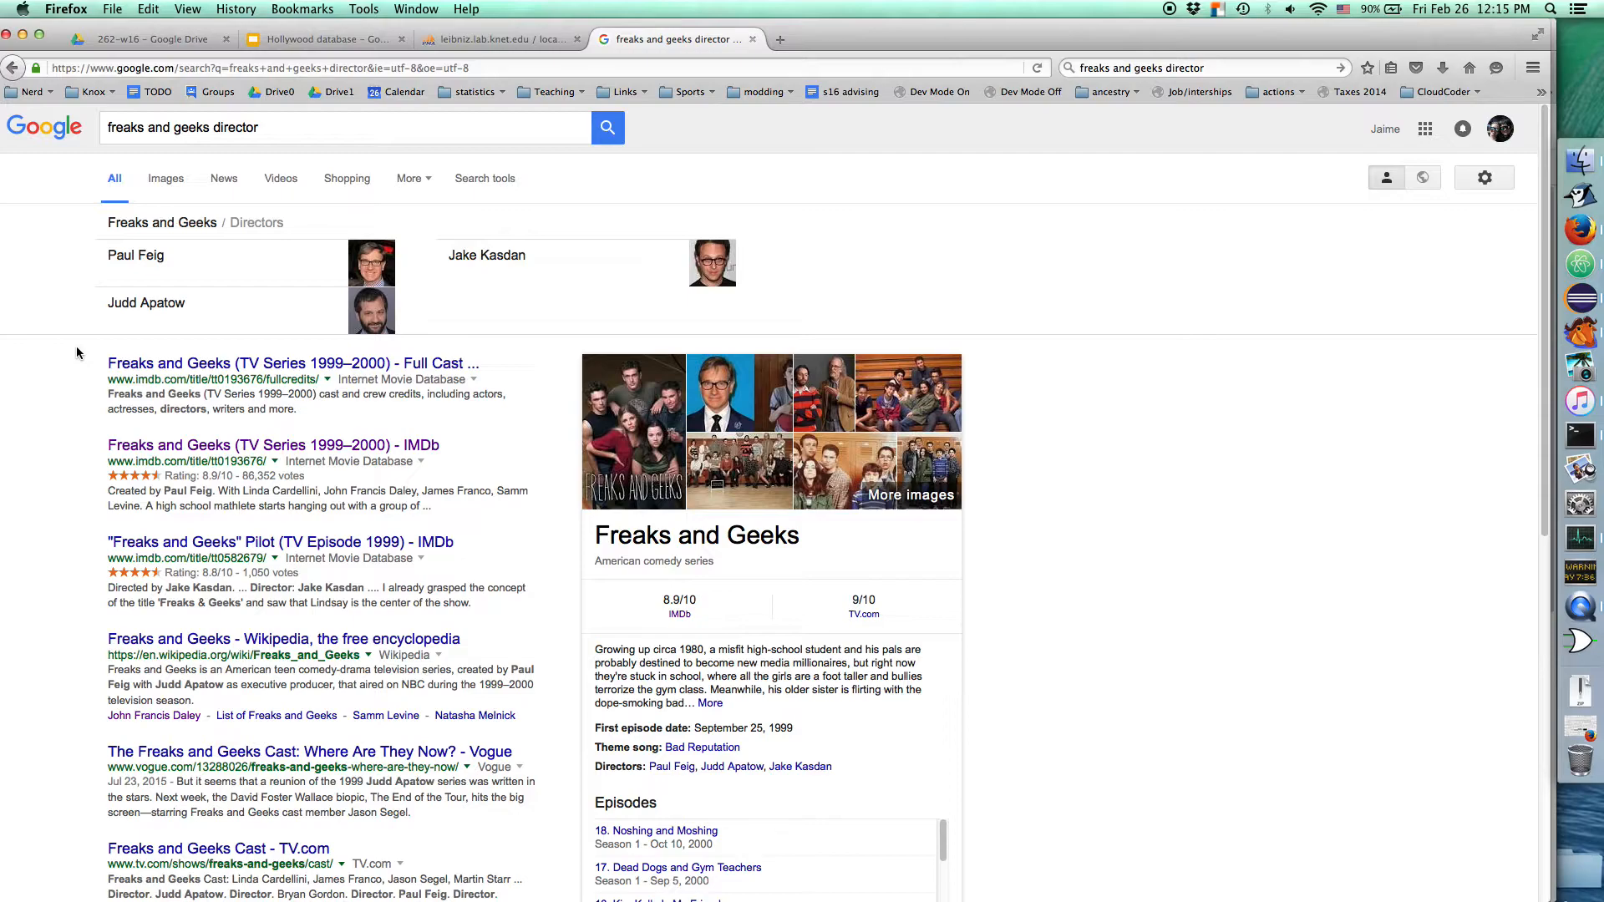
pyautogui.press('super+w')
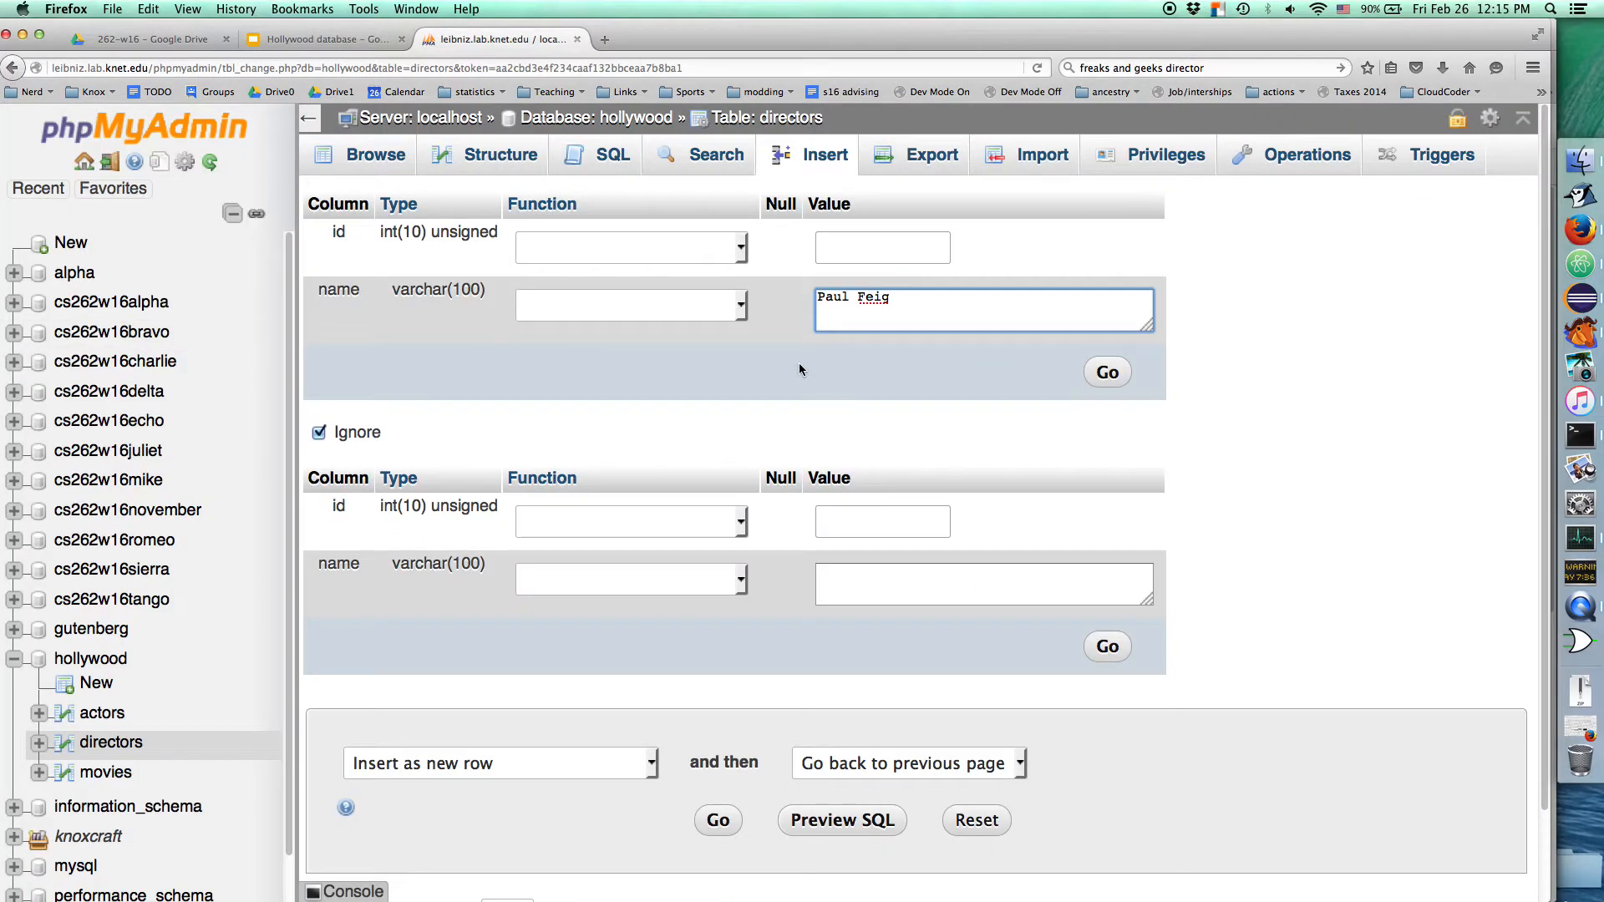
# - Enter John Carpenter as the second row's name and try to insert both rows into the directors table
pyautogui.click(851, 574)
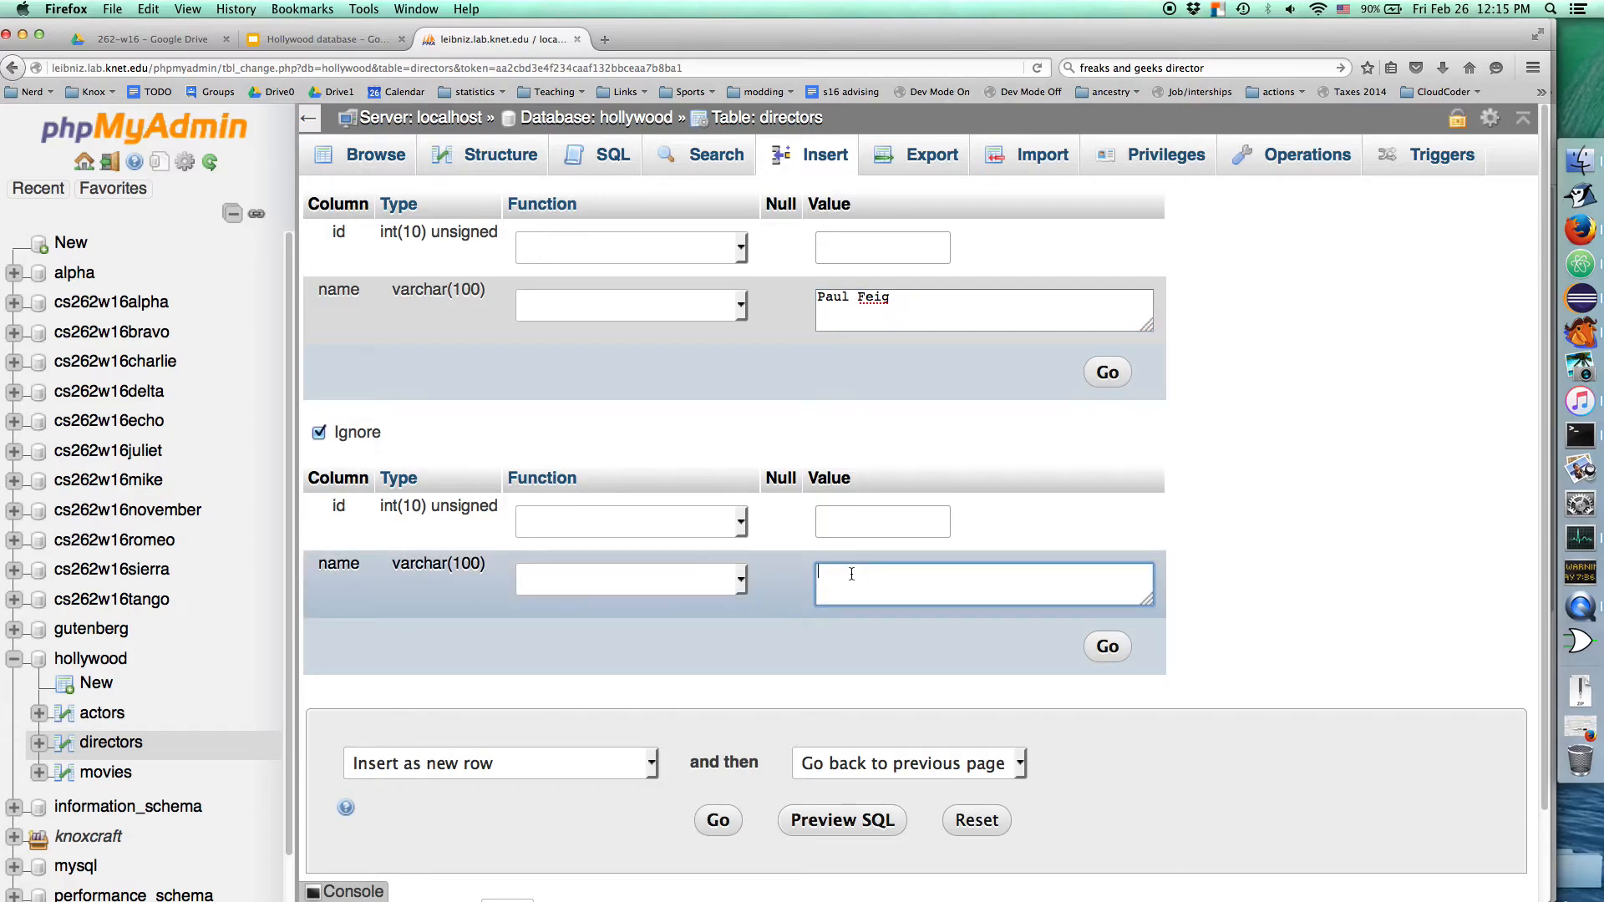
pyautogui.write('John Carpenter')
pyautogui.click(1107, 646)
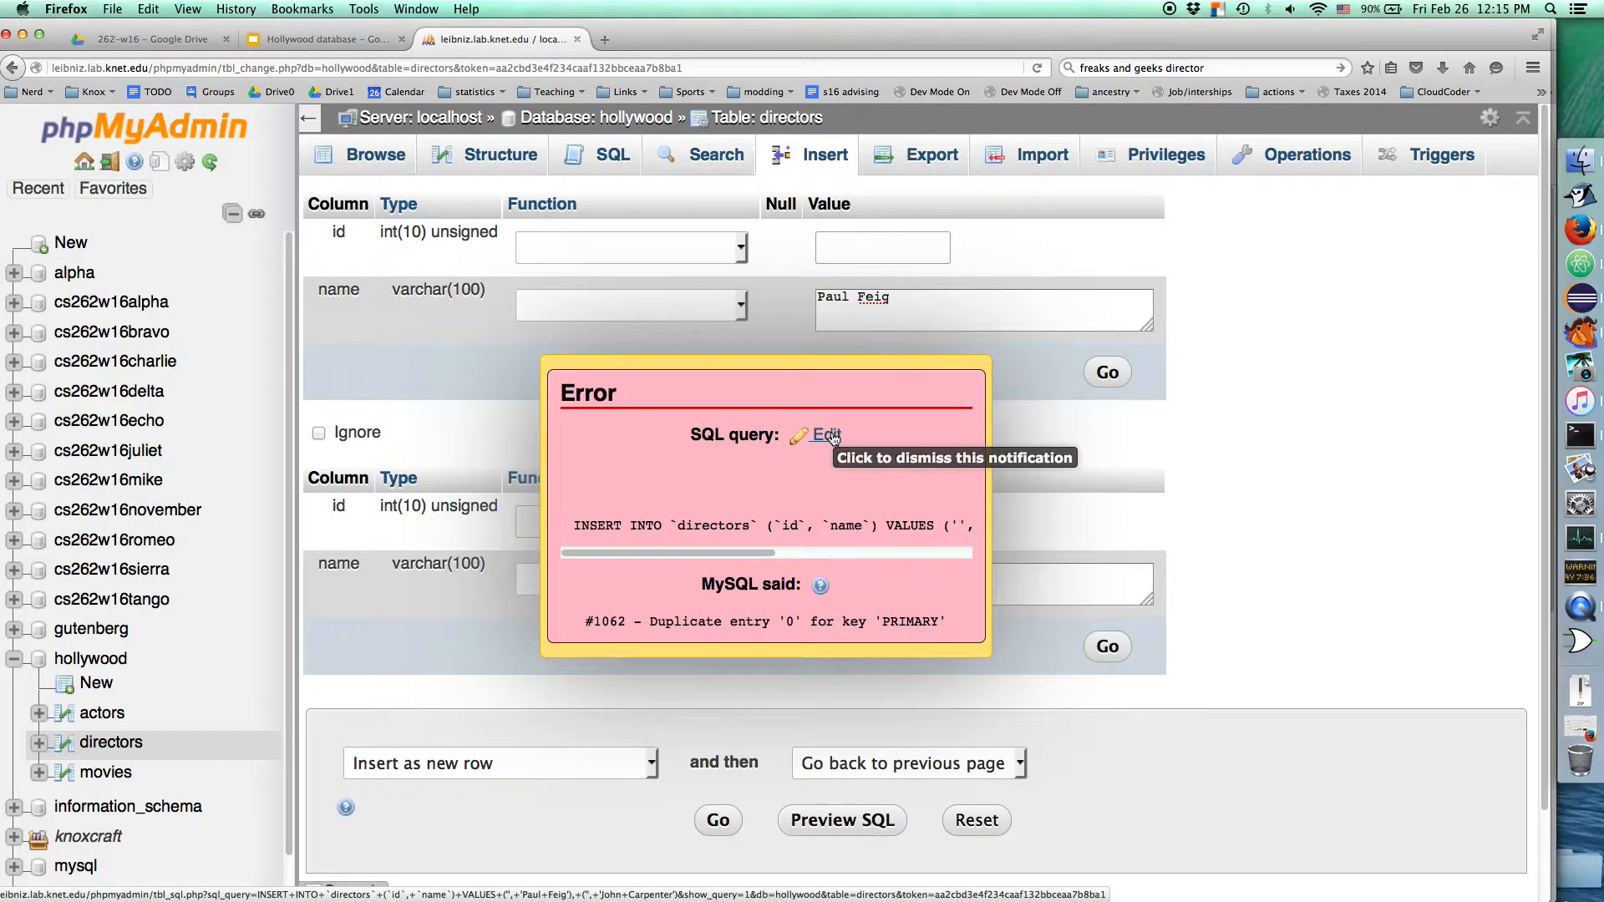
pyautogui.click(889, 695)
pyautogui.moveTo(756, 553); pyautogui.dragTo(754, 631)
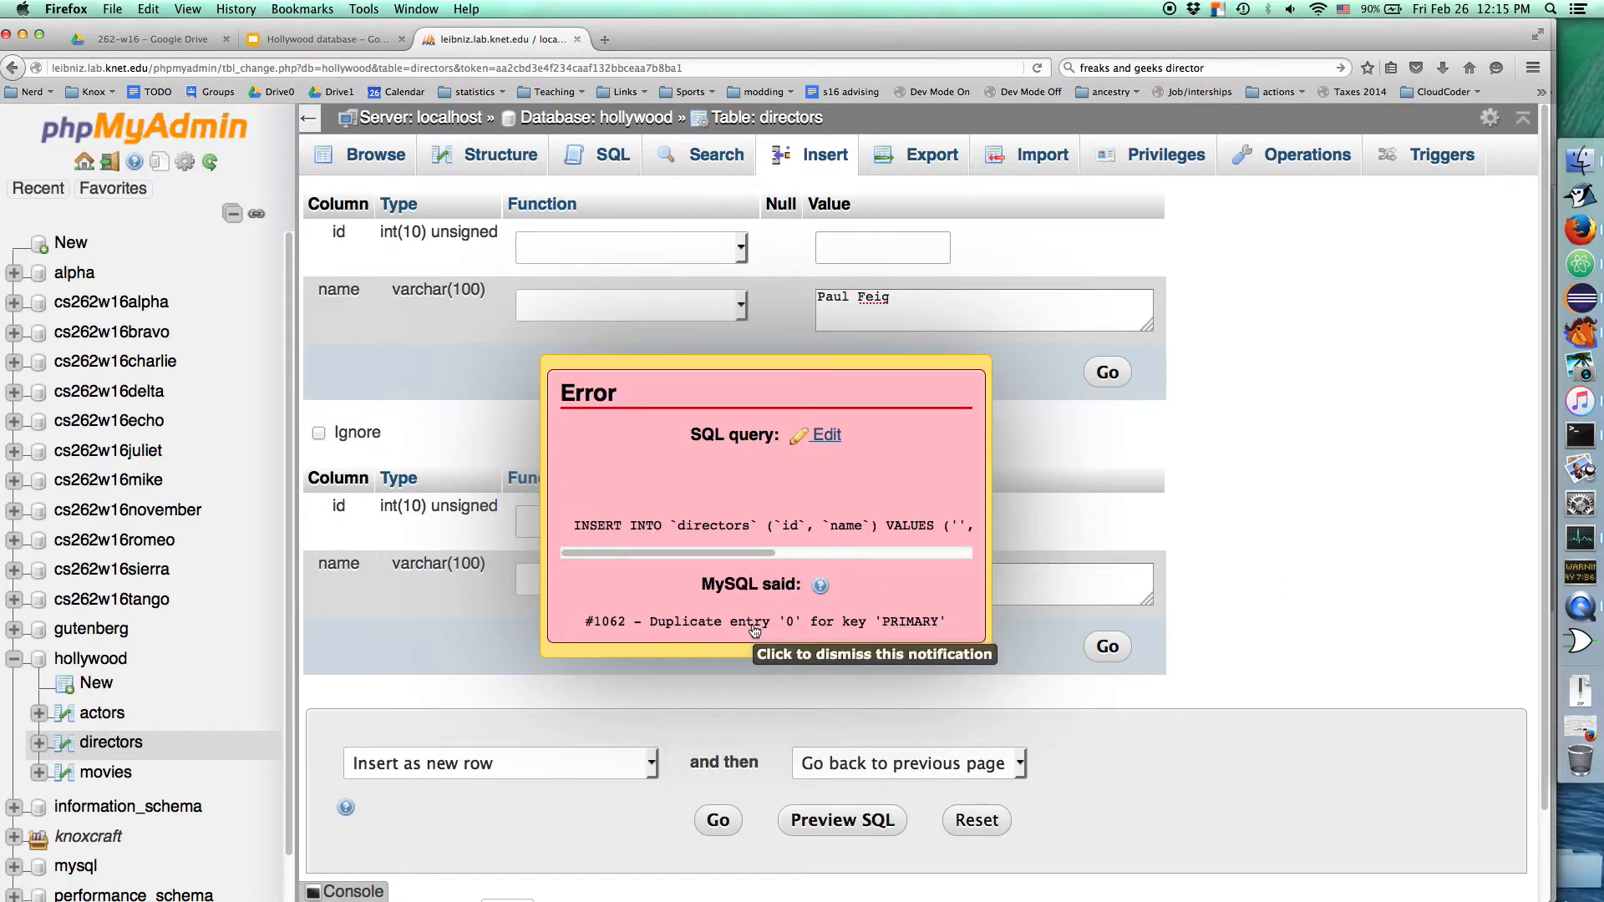
pyautogui.click(826, 434)
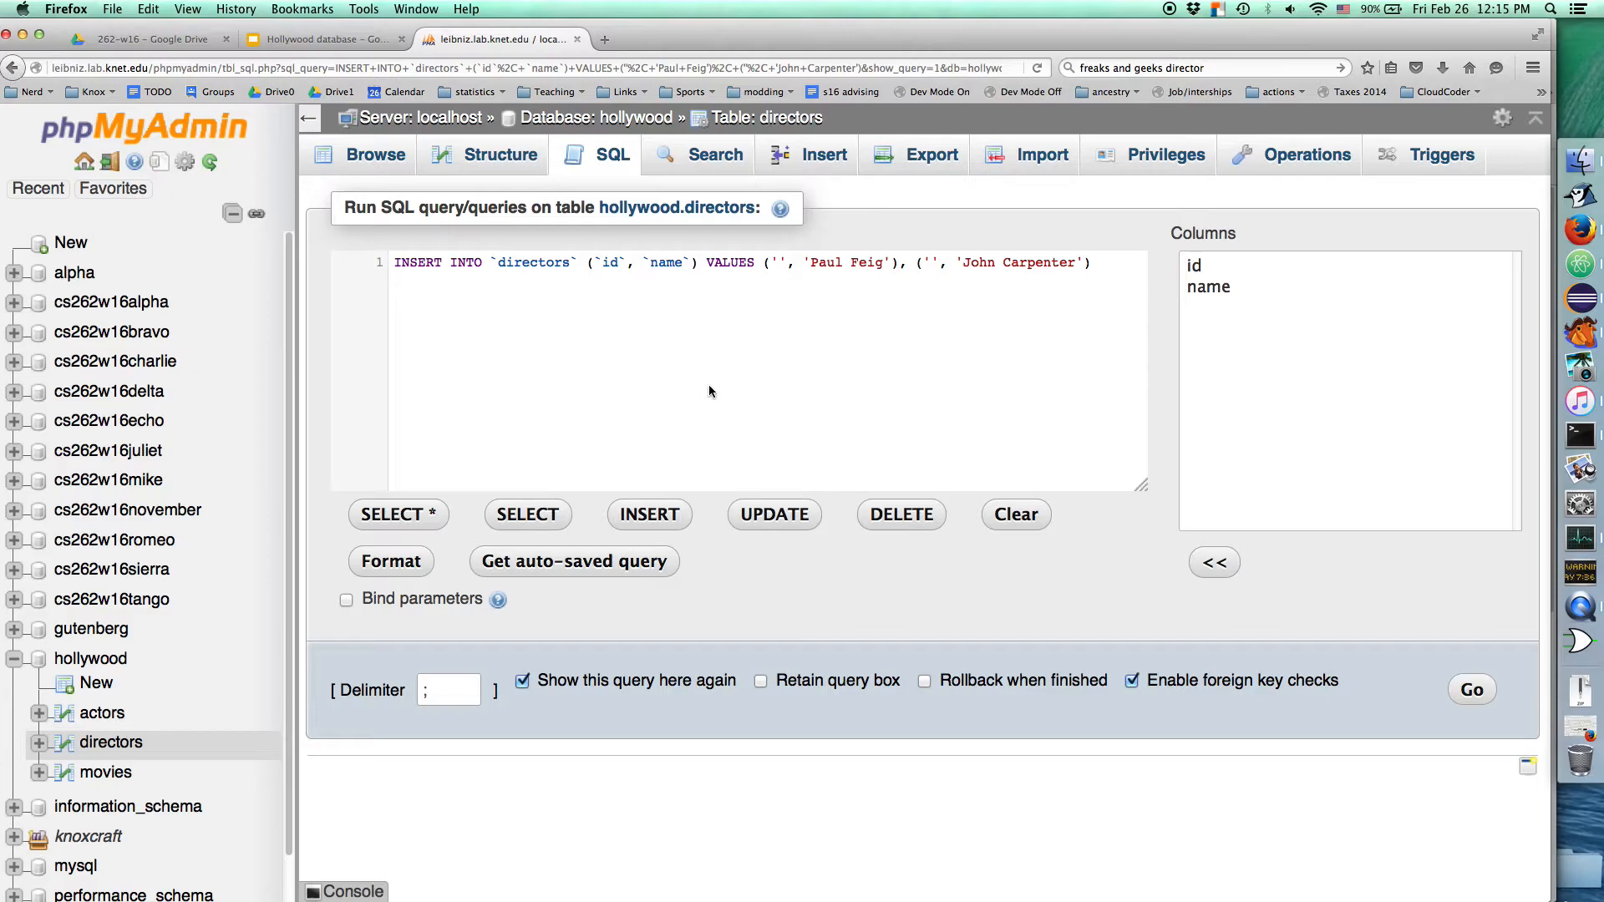
# - Inspect the directors table's structure, including its indexes and the extra attributes of the id column
pyautogui.click(111, 742)
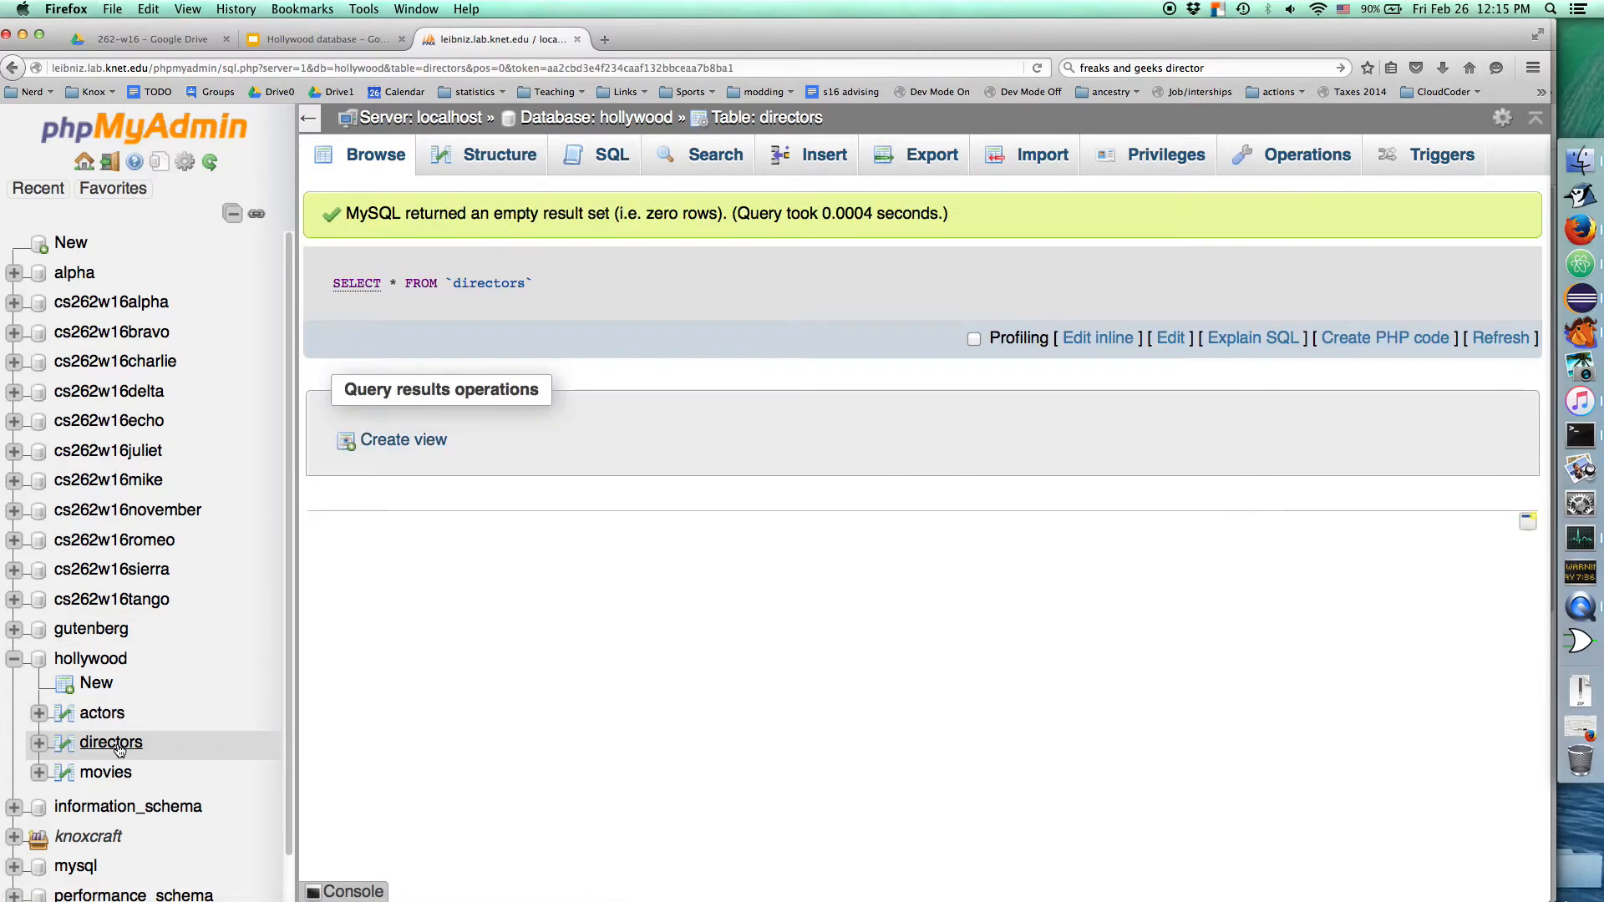
pyautogui.click(499, 156)
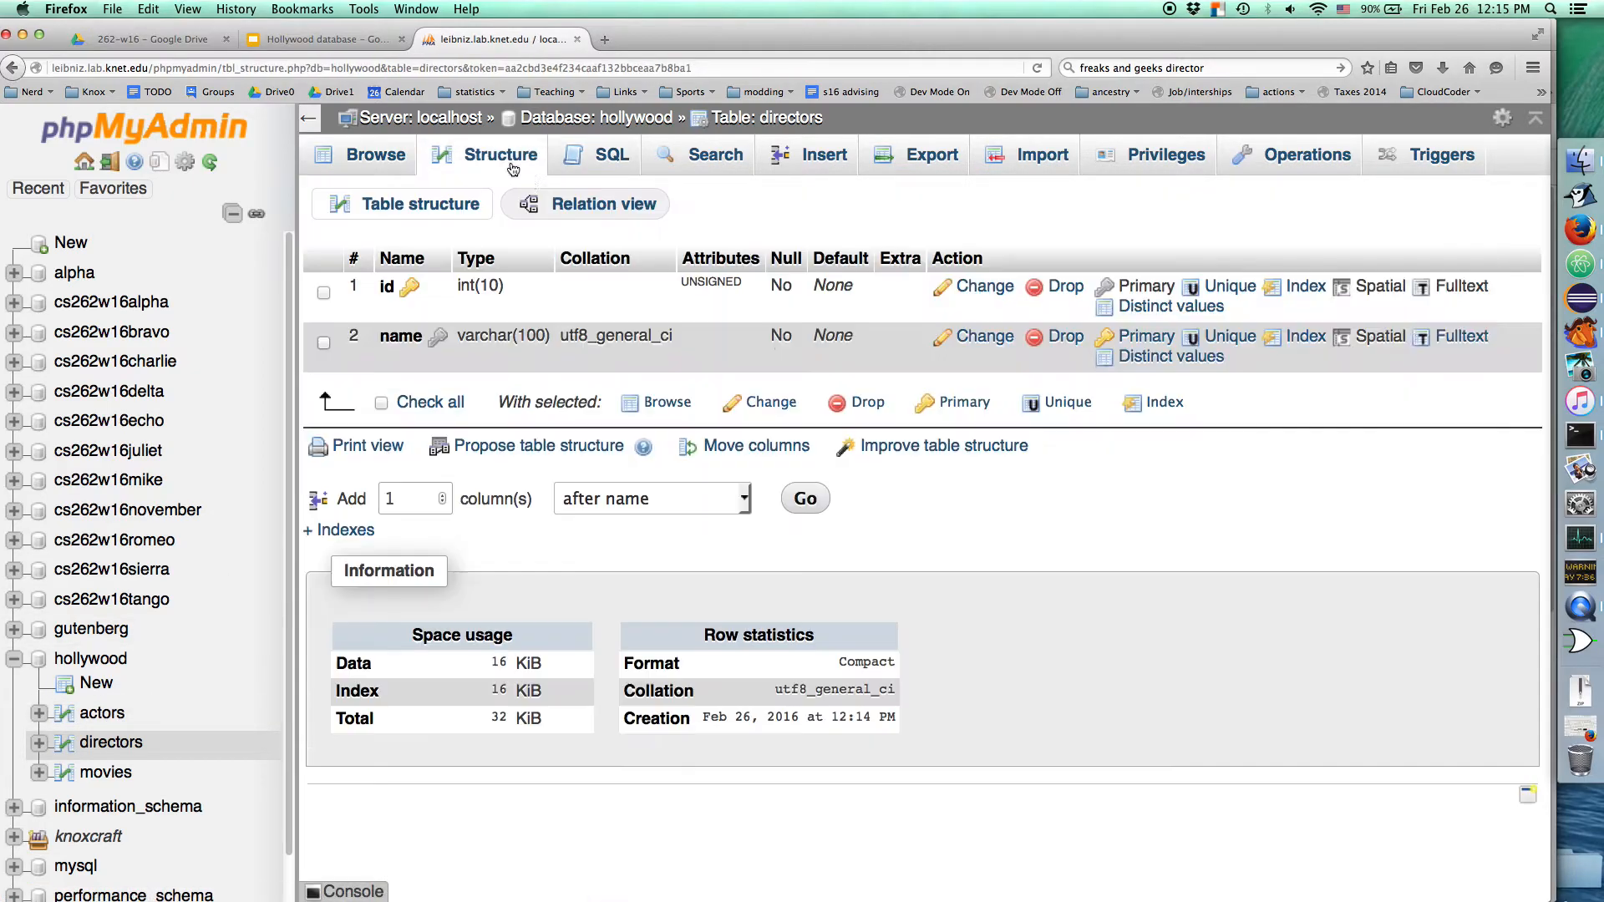
pyautogui.click(338, 513)
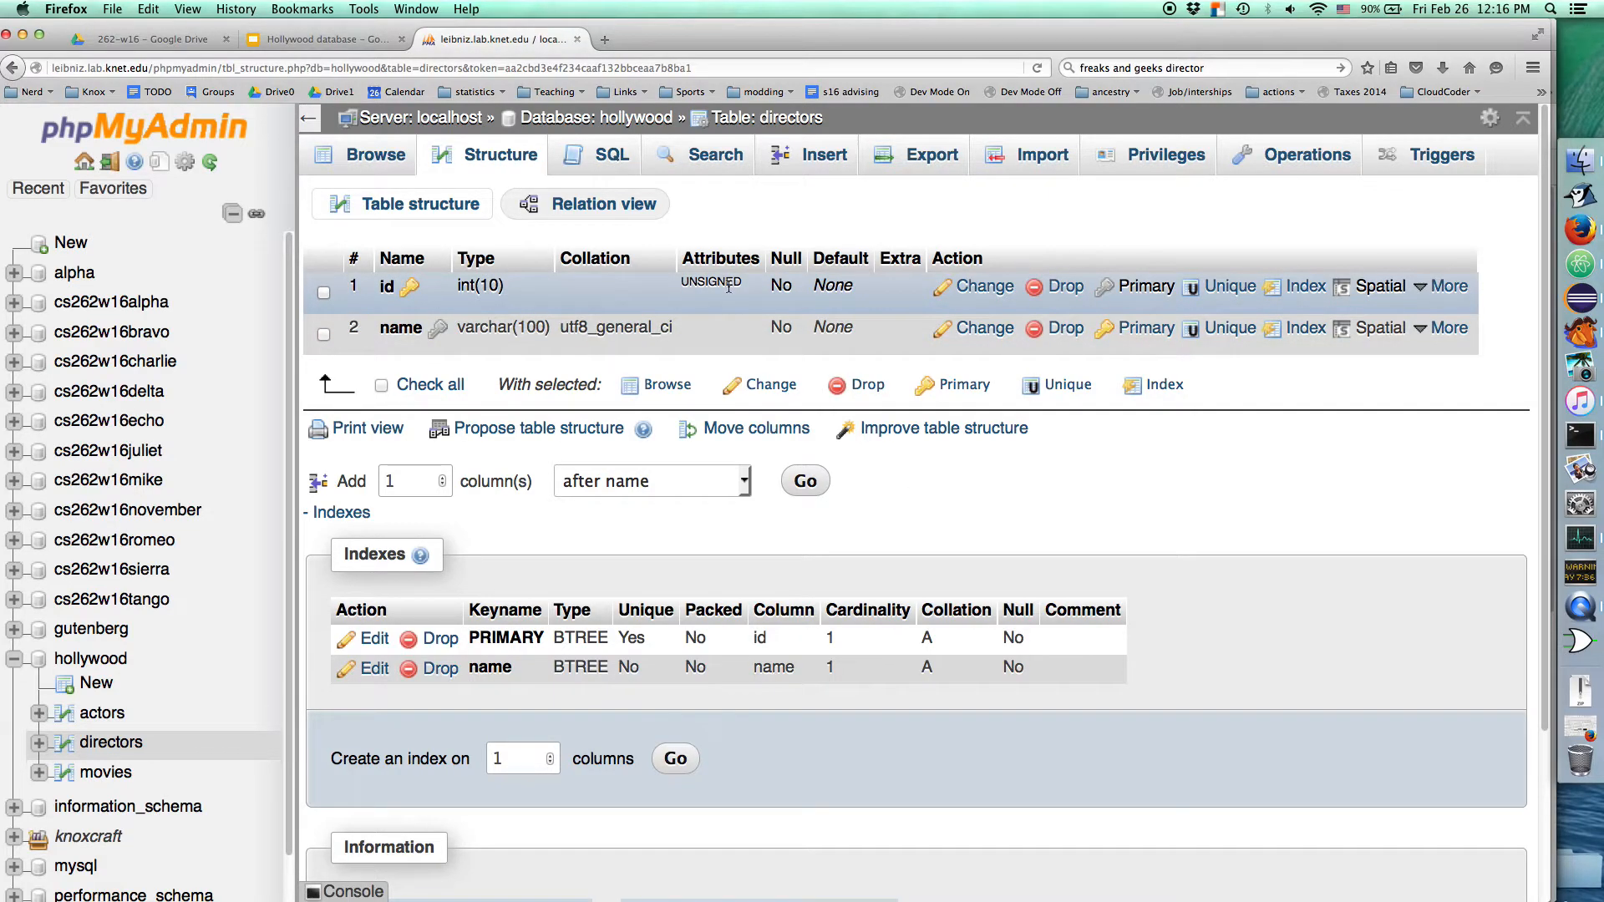
pyautogui.click(895, 290)
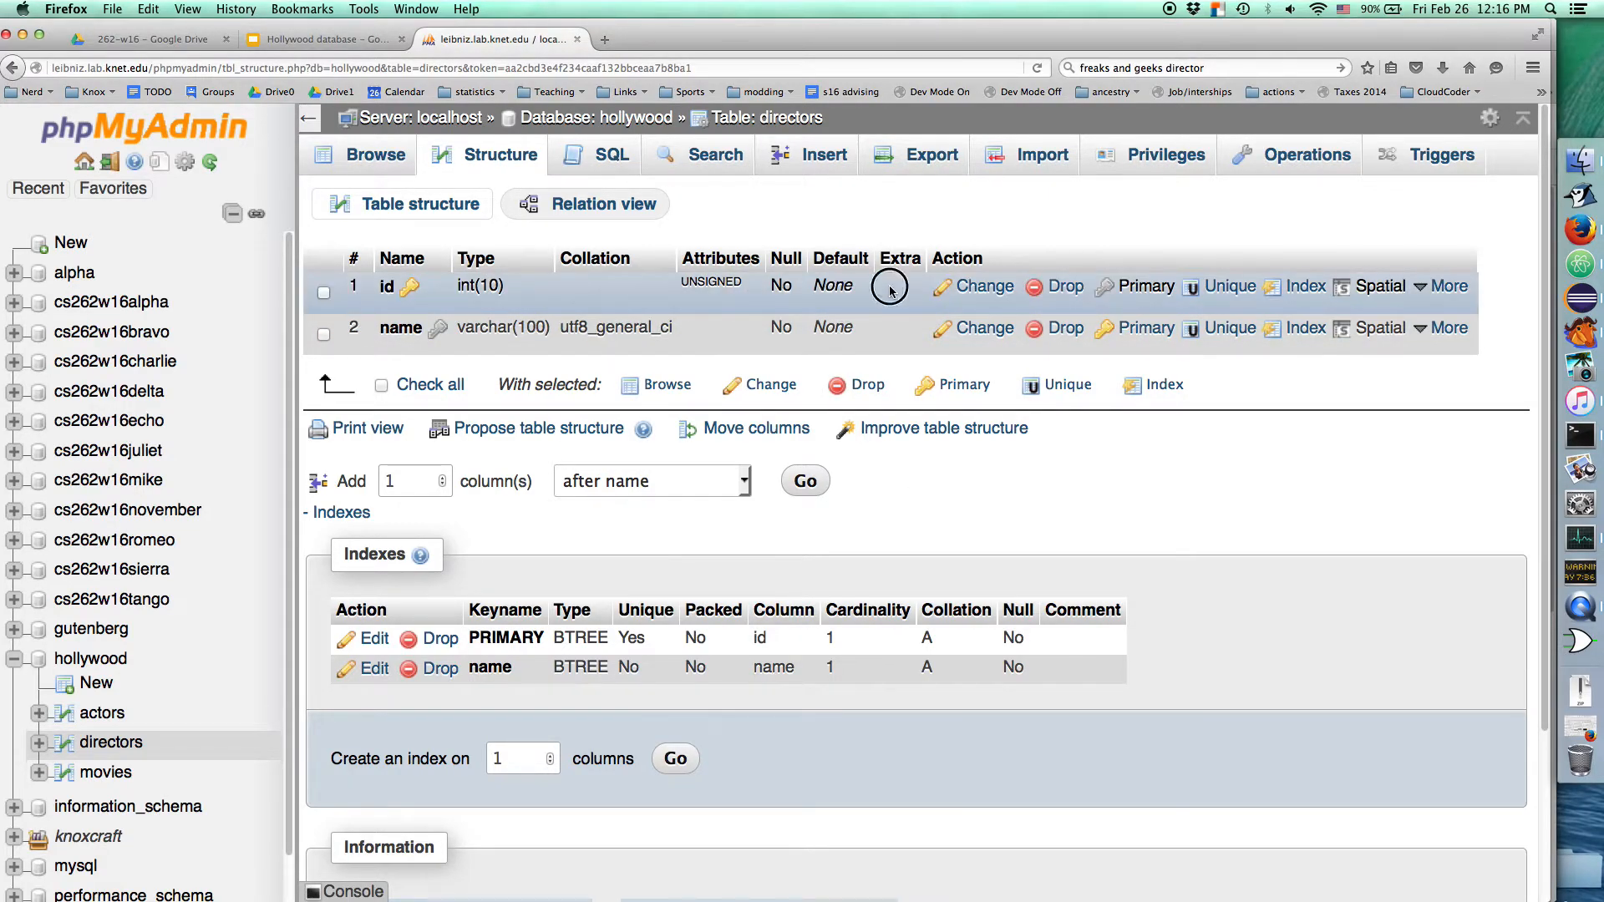
# - Change the directors table's id column to auto-increment and save the change
pyautogui.click(984, 287)
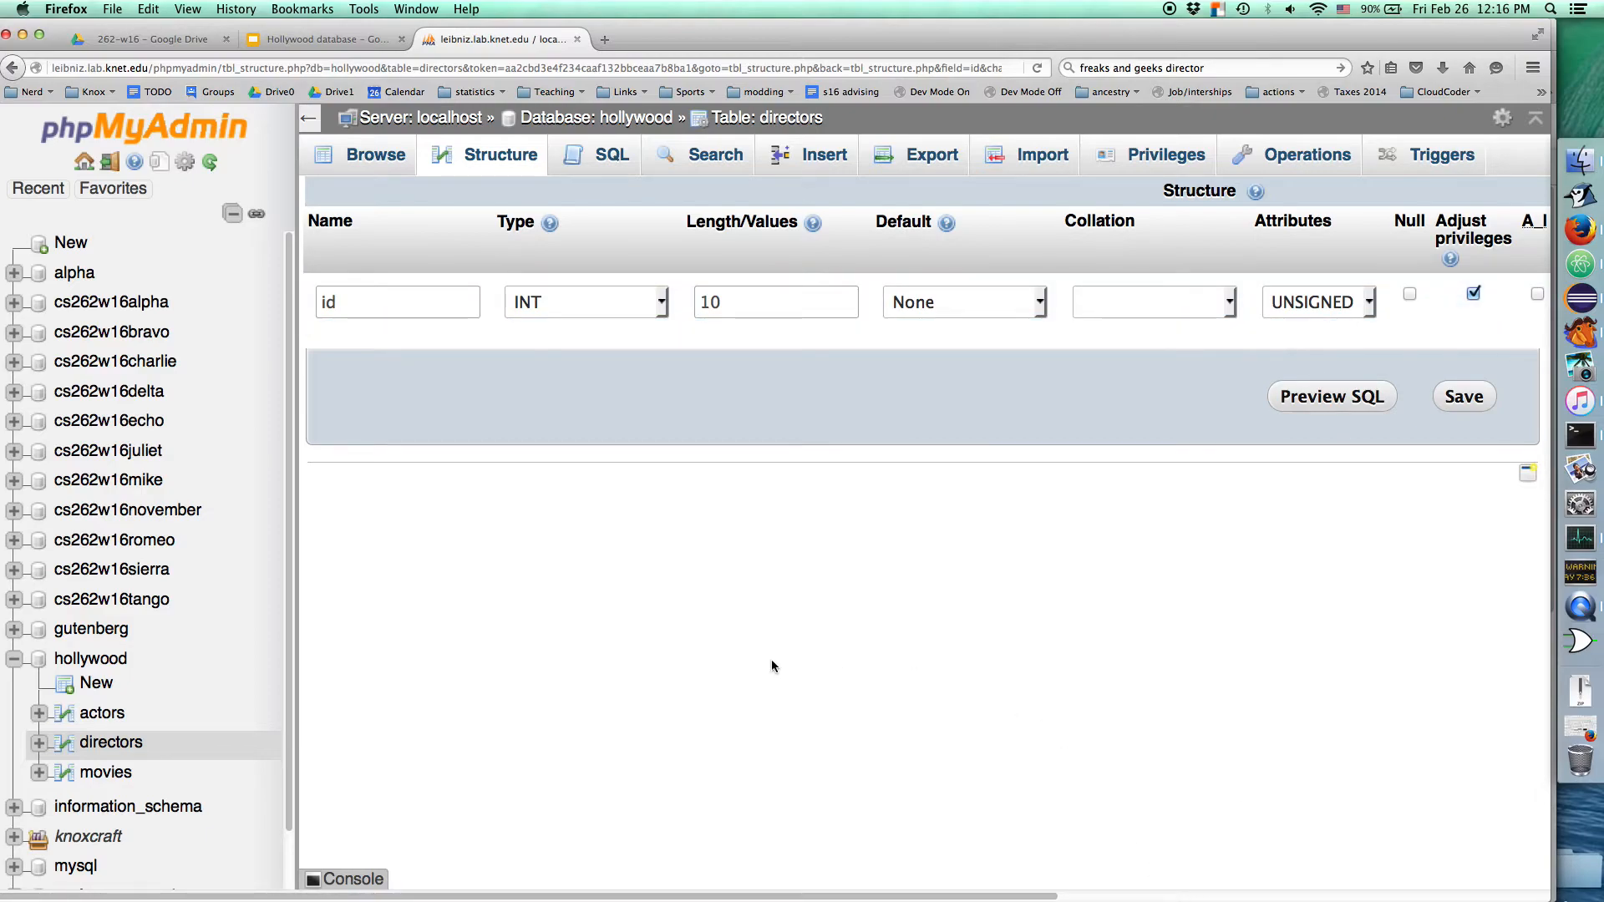
pyautogui.hscroll(10, 790, 665)
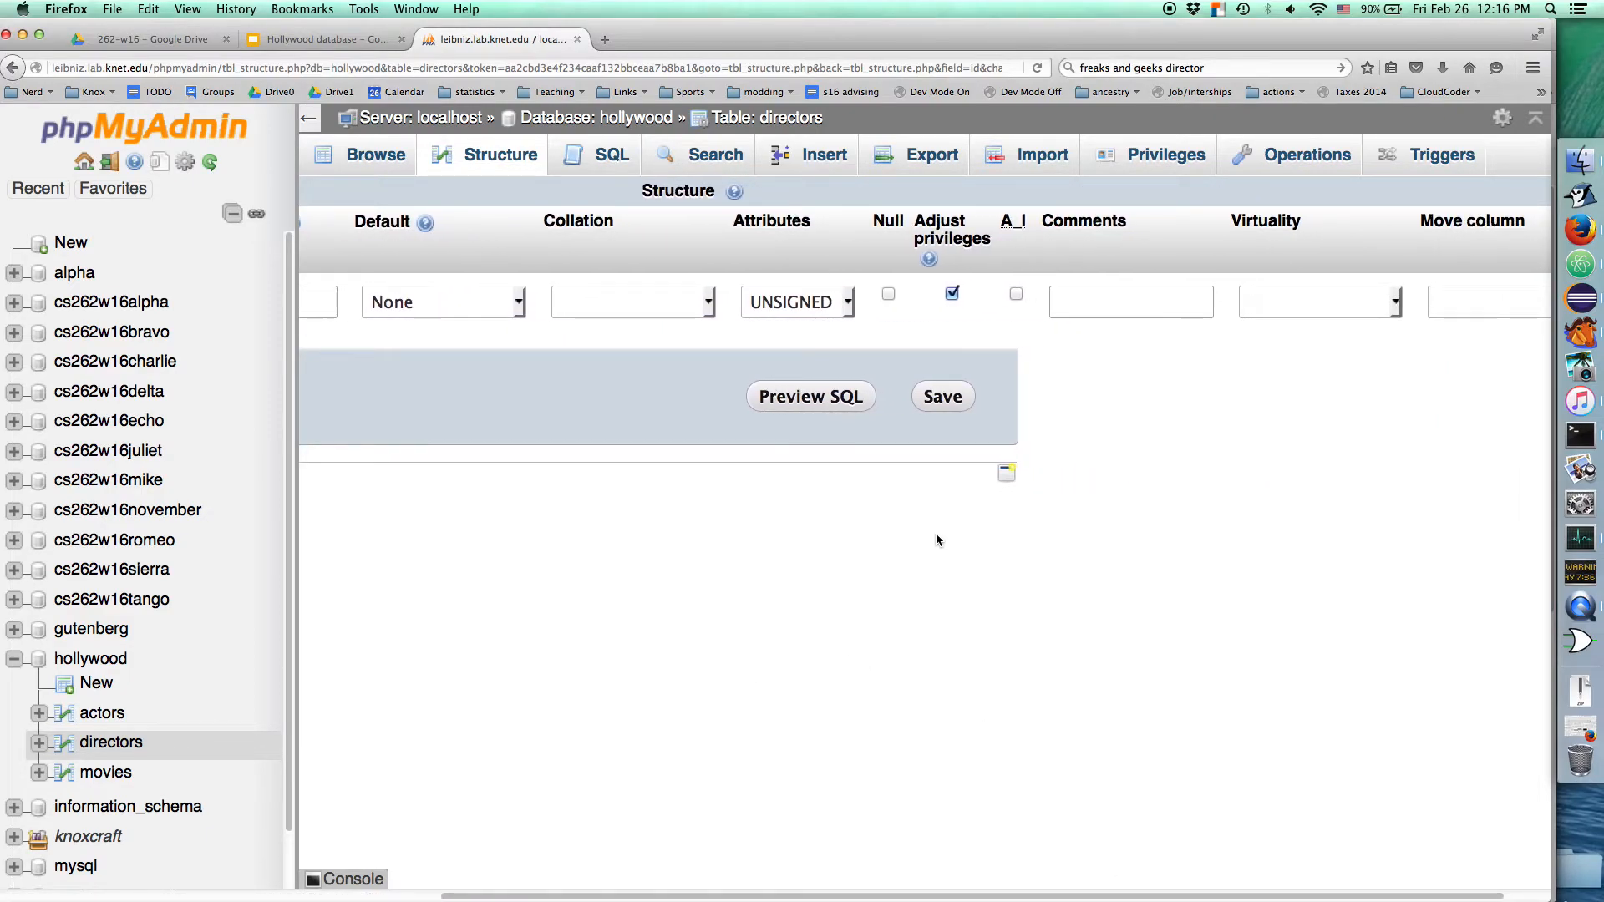
pyautogui.click(1016, 295)
pyautogui.click(942, 399)
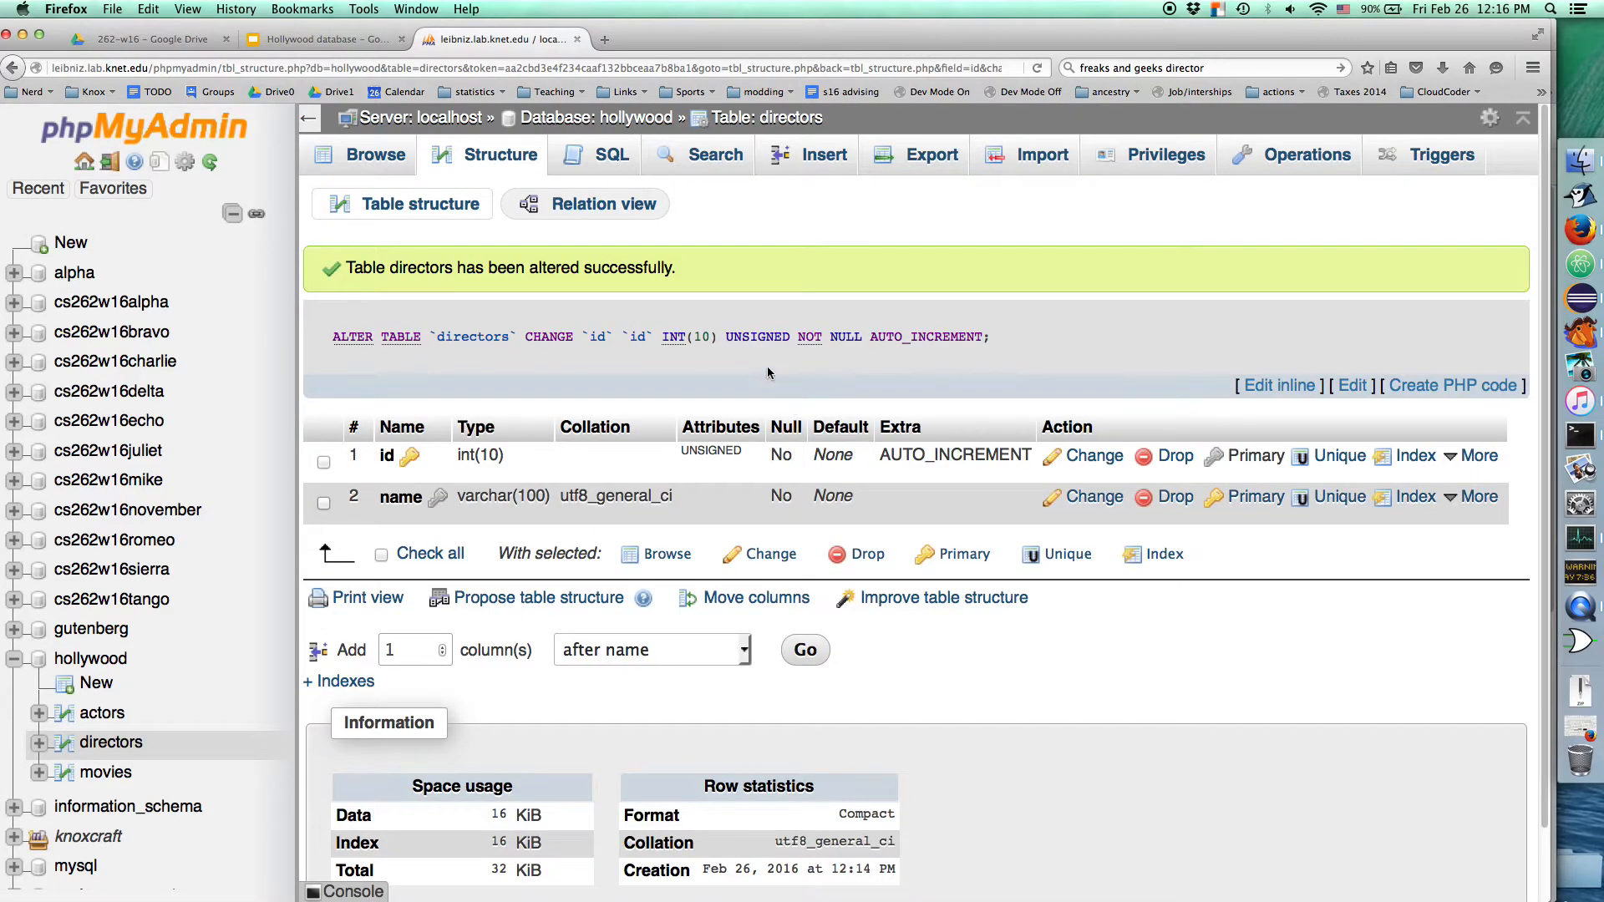
# - Insert two rows into the directors table with the names Paul Feig and John Carpenter, leaving their ids blank
pyautogui.click(817, 165)
pyautogui.click(840, 301)
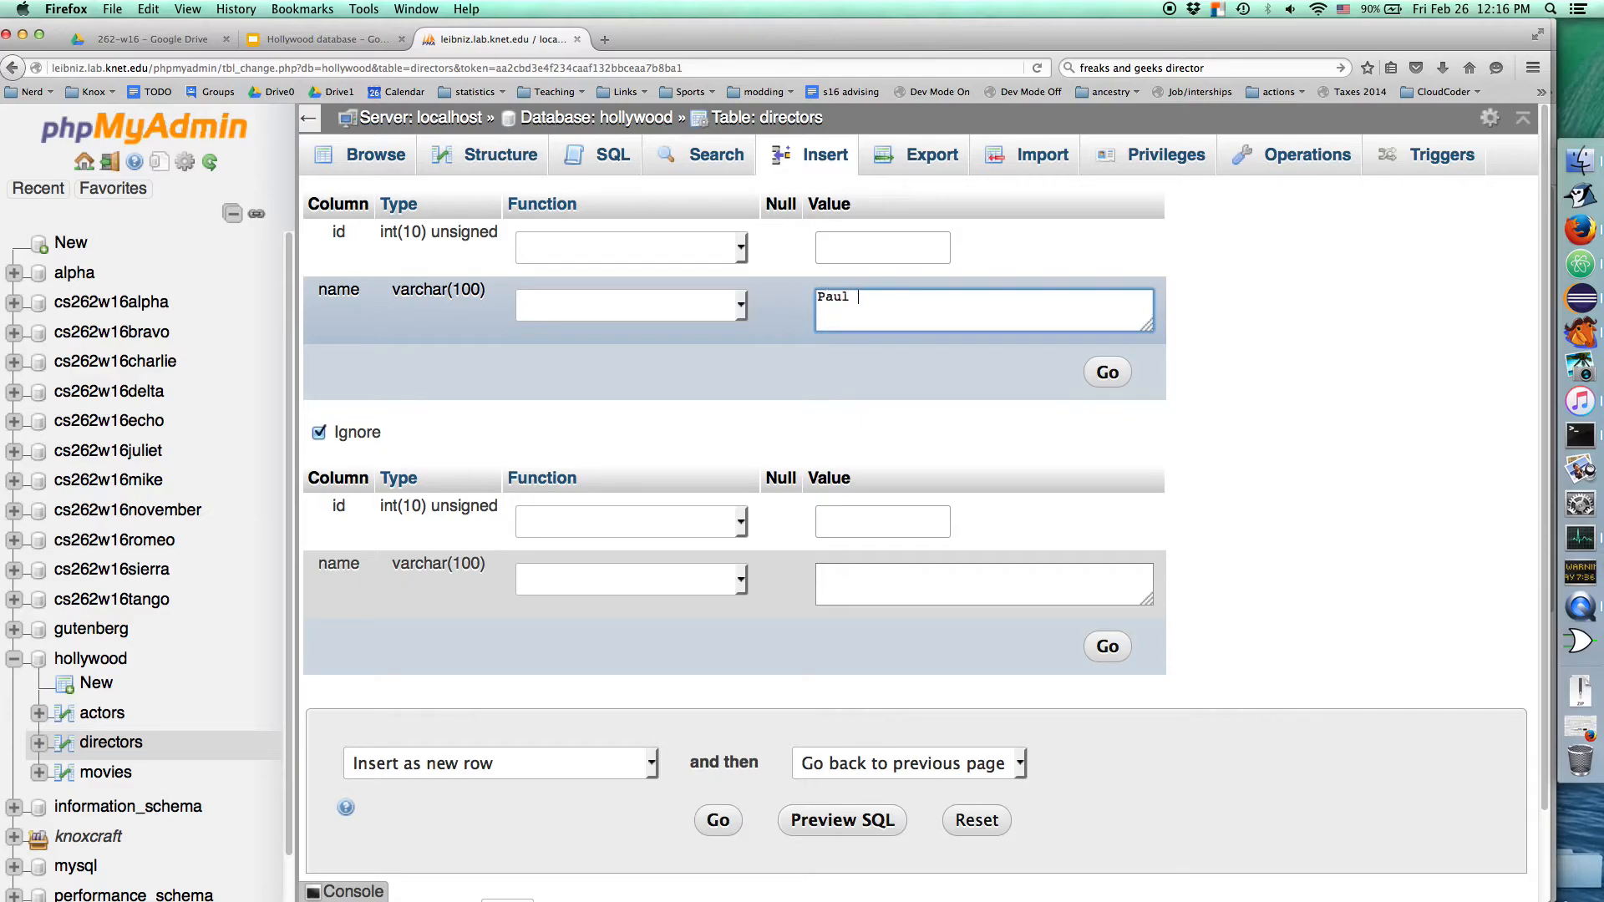
pyautogui.click(850, 583)
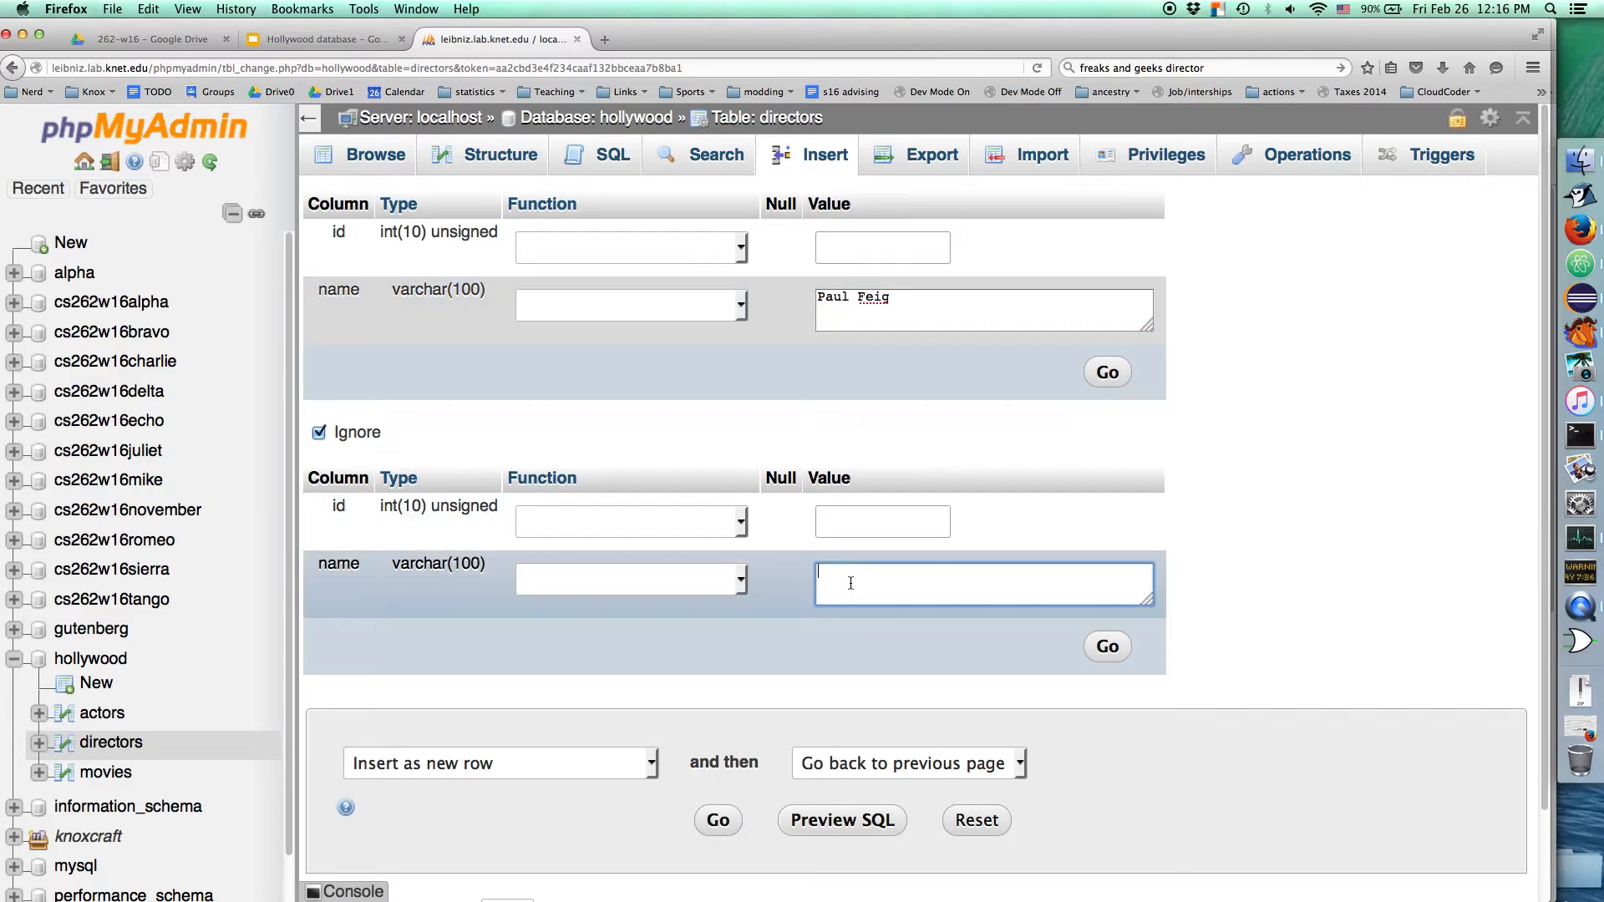
pyautogui.write('John Carpenter')
pyautogui.click(1108, 646)
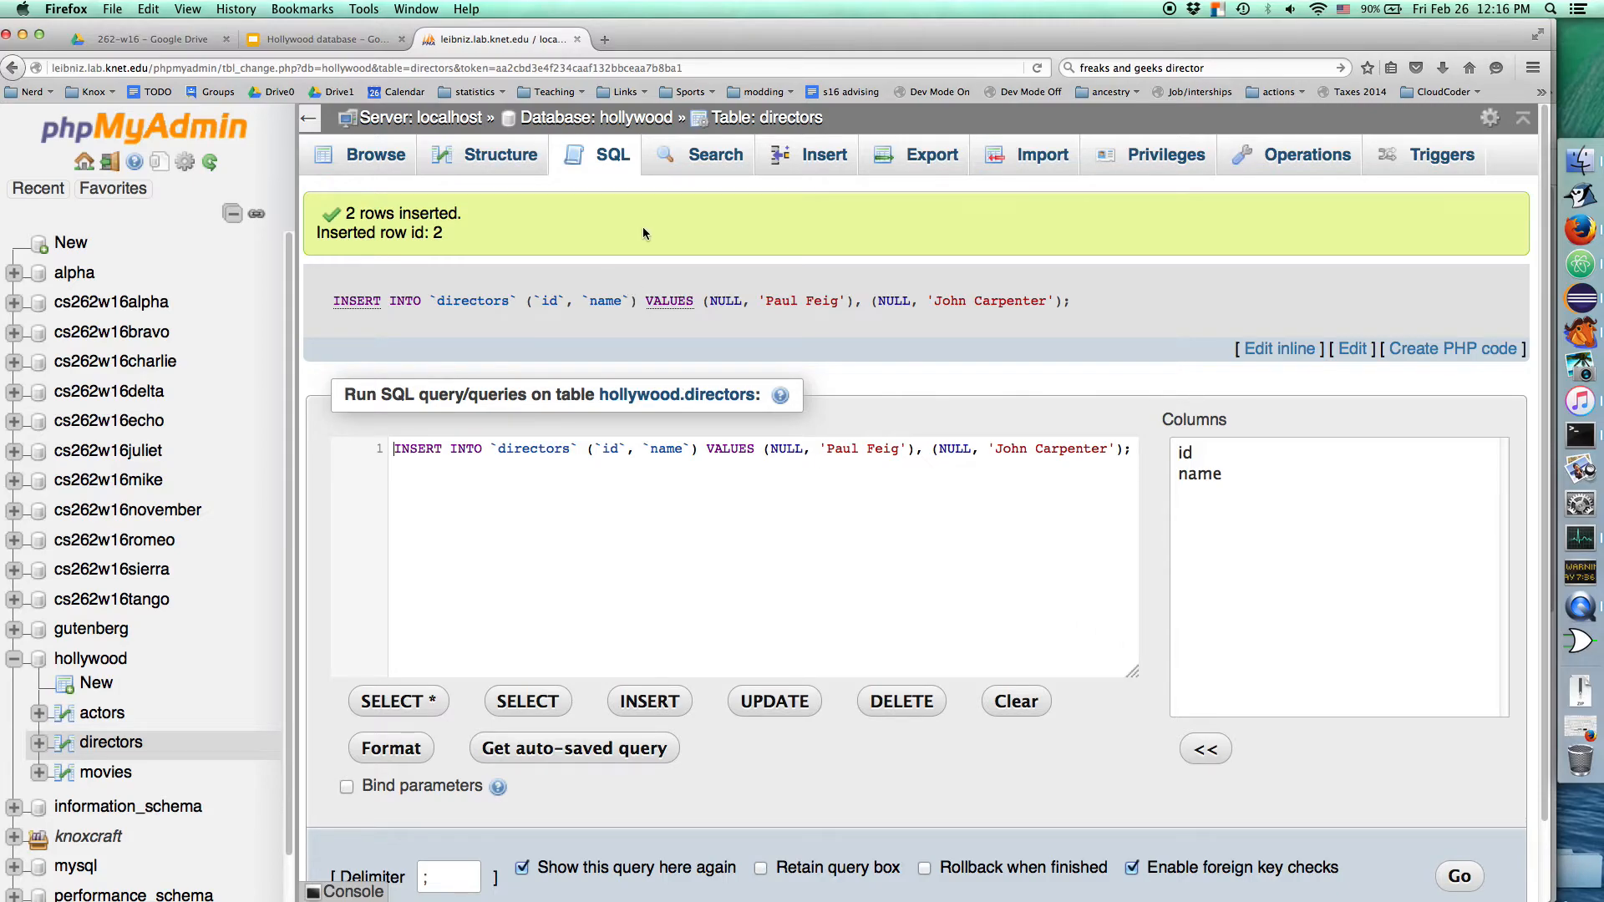
# - Search the web for superbad director in a new browser tab, review the results and return to the directors table
pyautogui.press('super+t')
pyautogui.press('super+k')
pyautogui.write('sup')
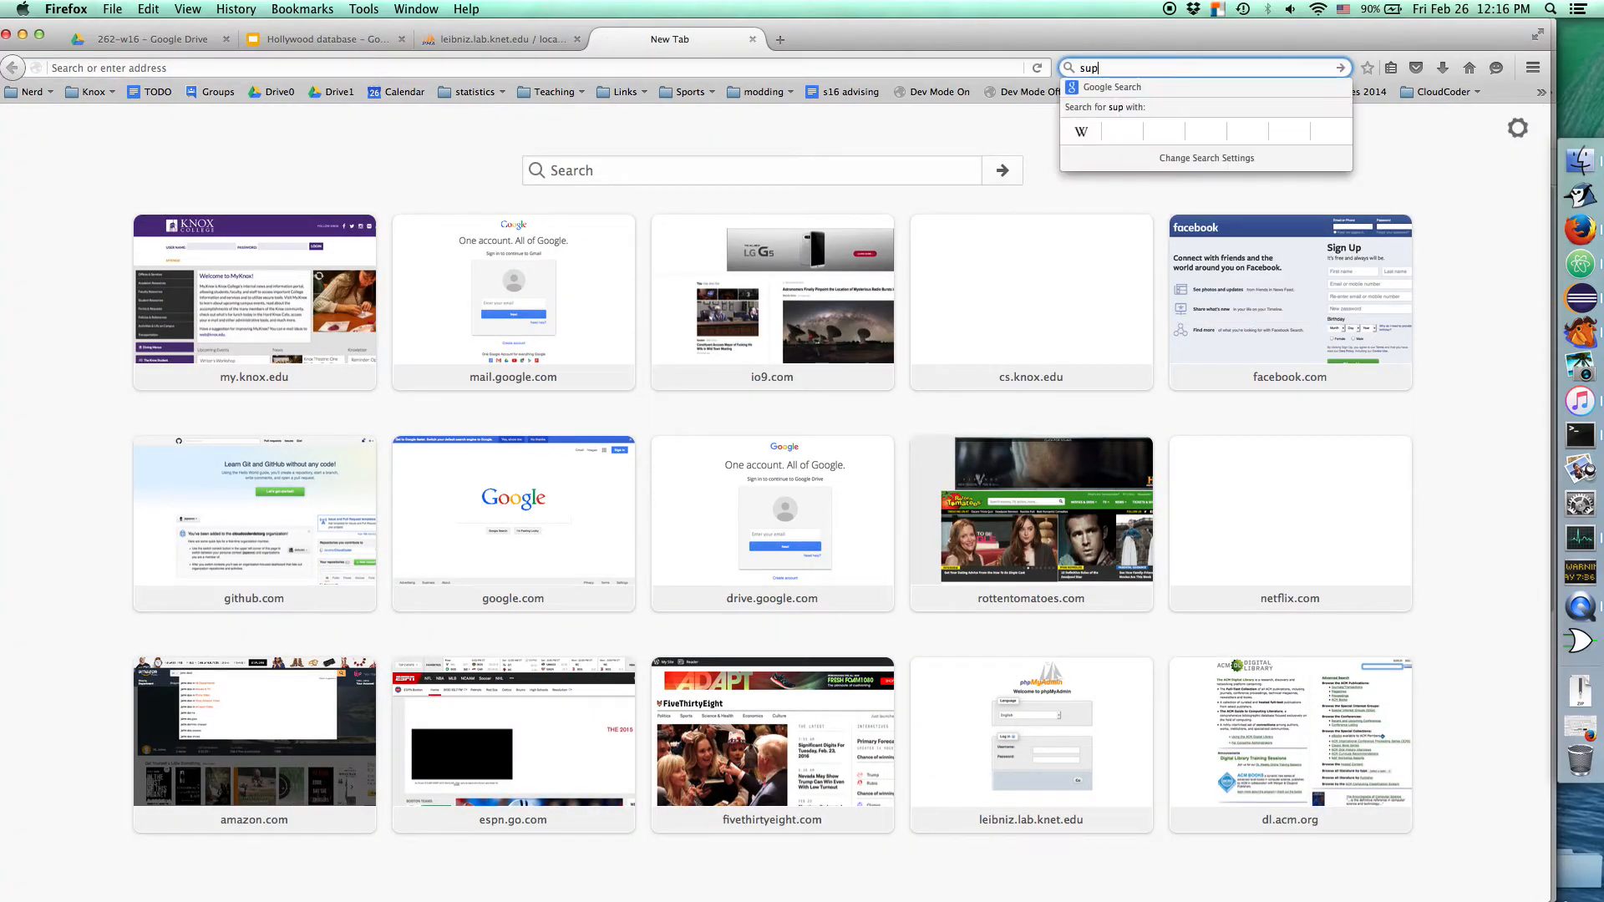
pyautogui.write('erbad director')
pyautogui.press('Return')
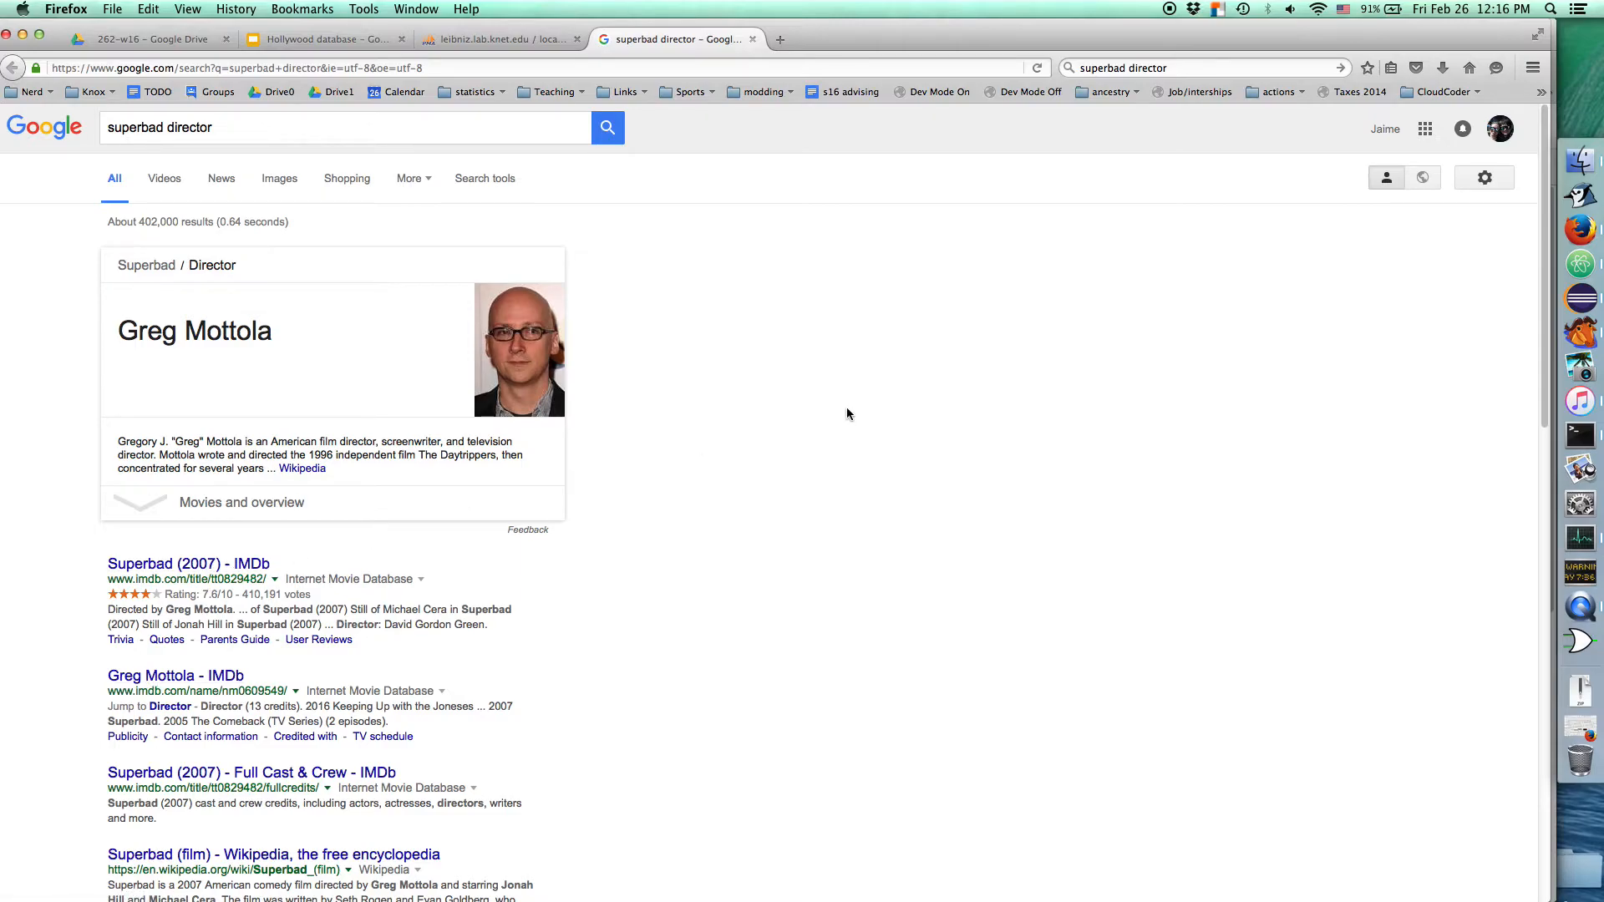
pyautogui.press('super+w')
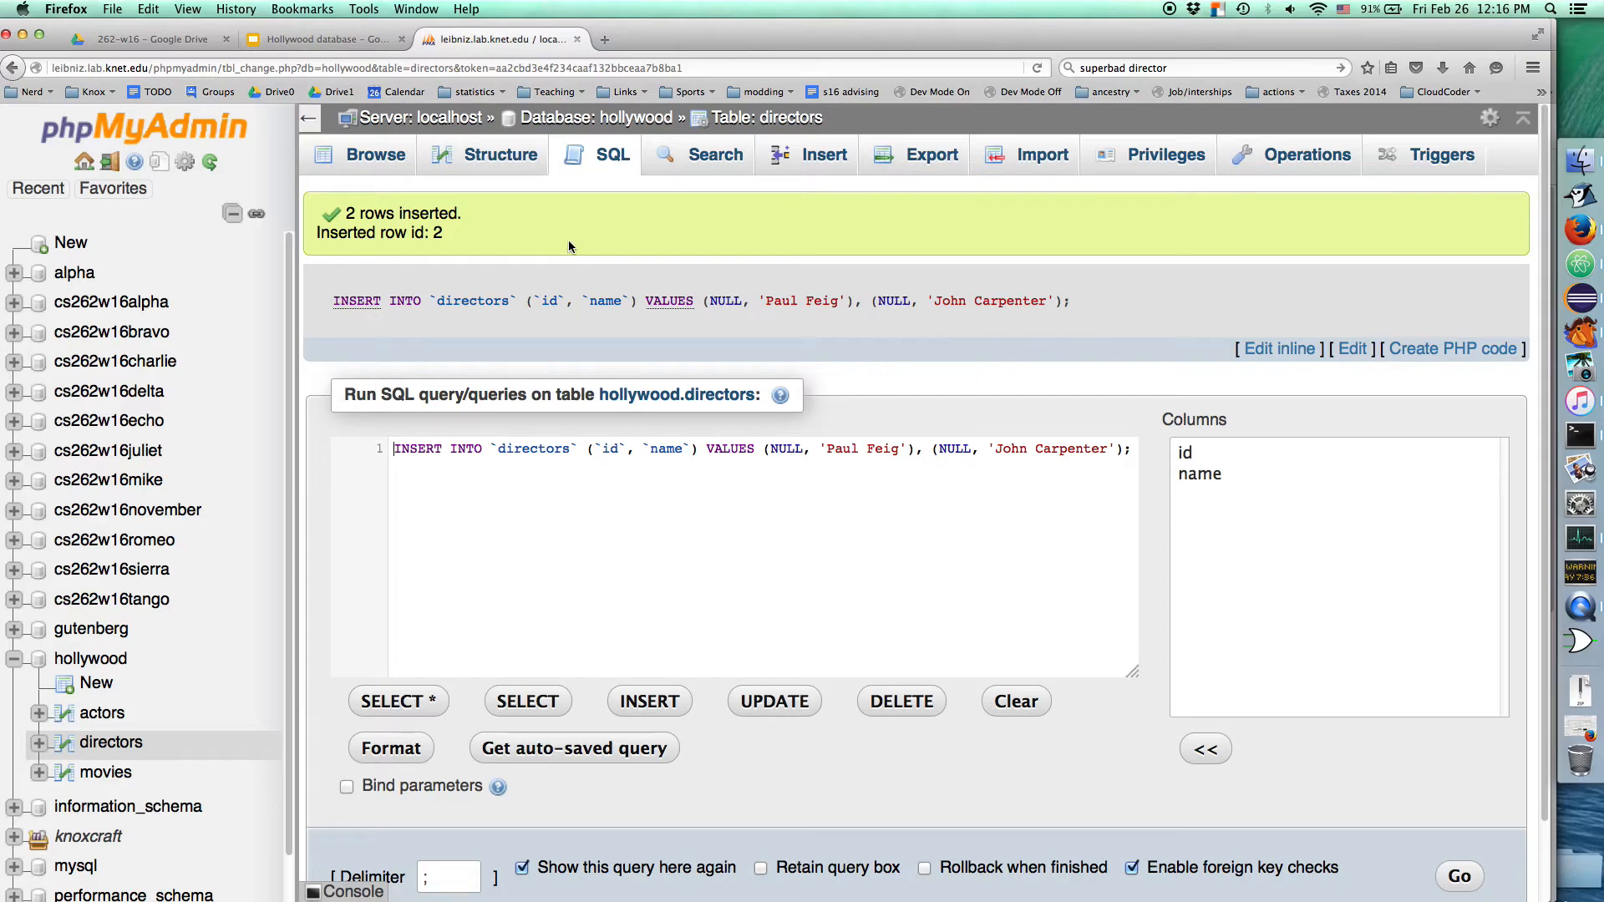
# - Start adding one column after year in the movies table and name it director_id
pyautogui.click(113, 774)
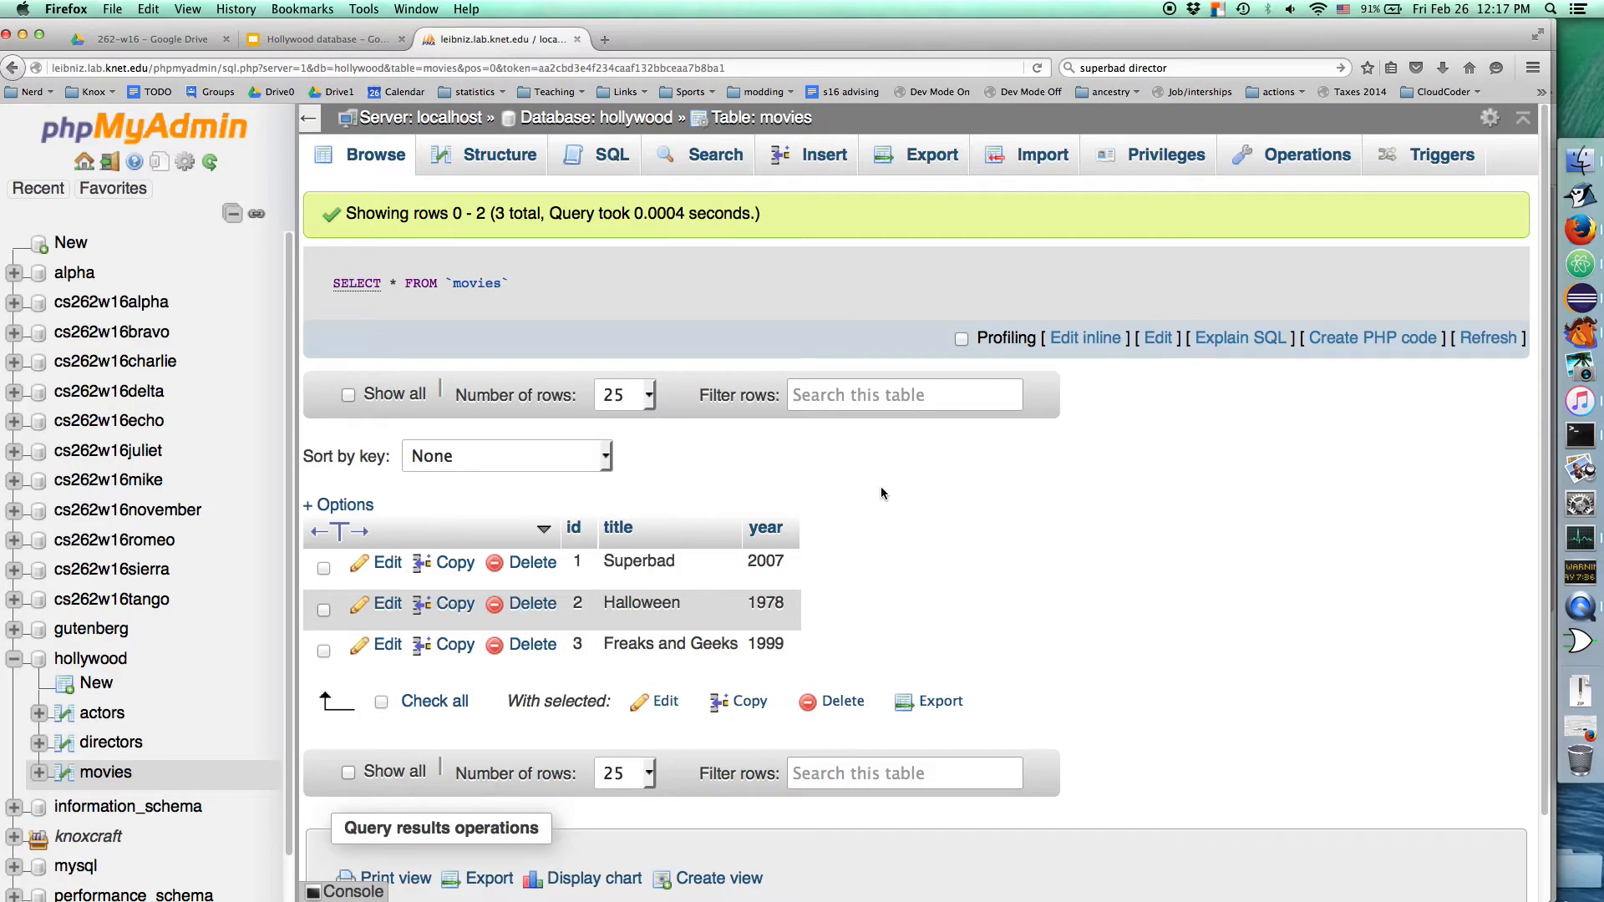
pyautogui.click(496, 167)
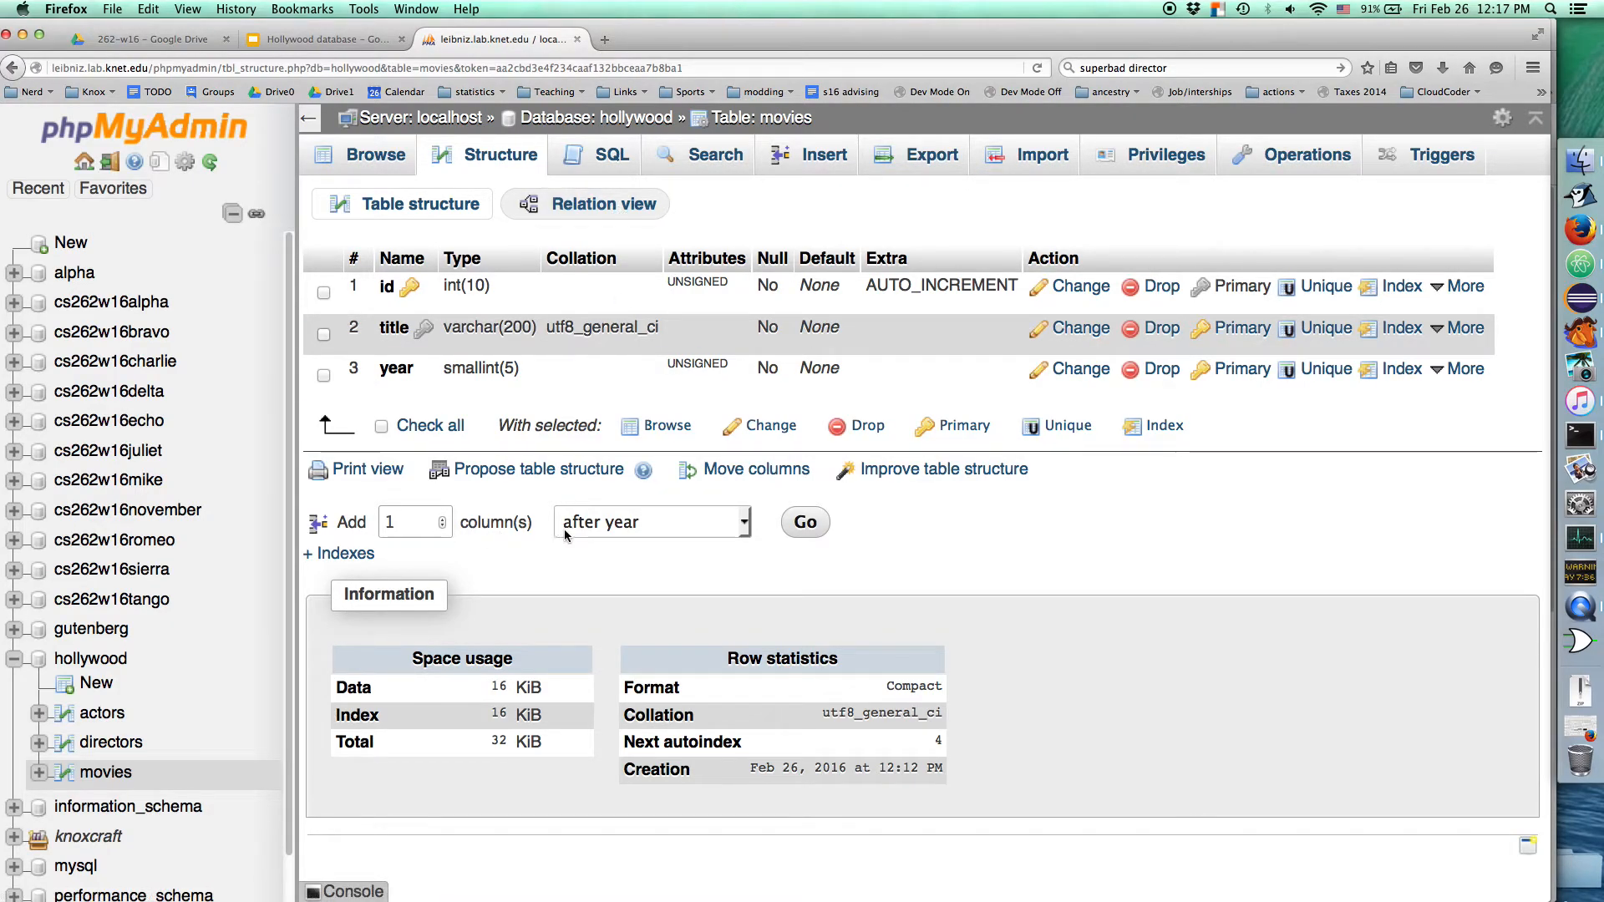
pyautogui.click(806, 522)
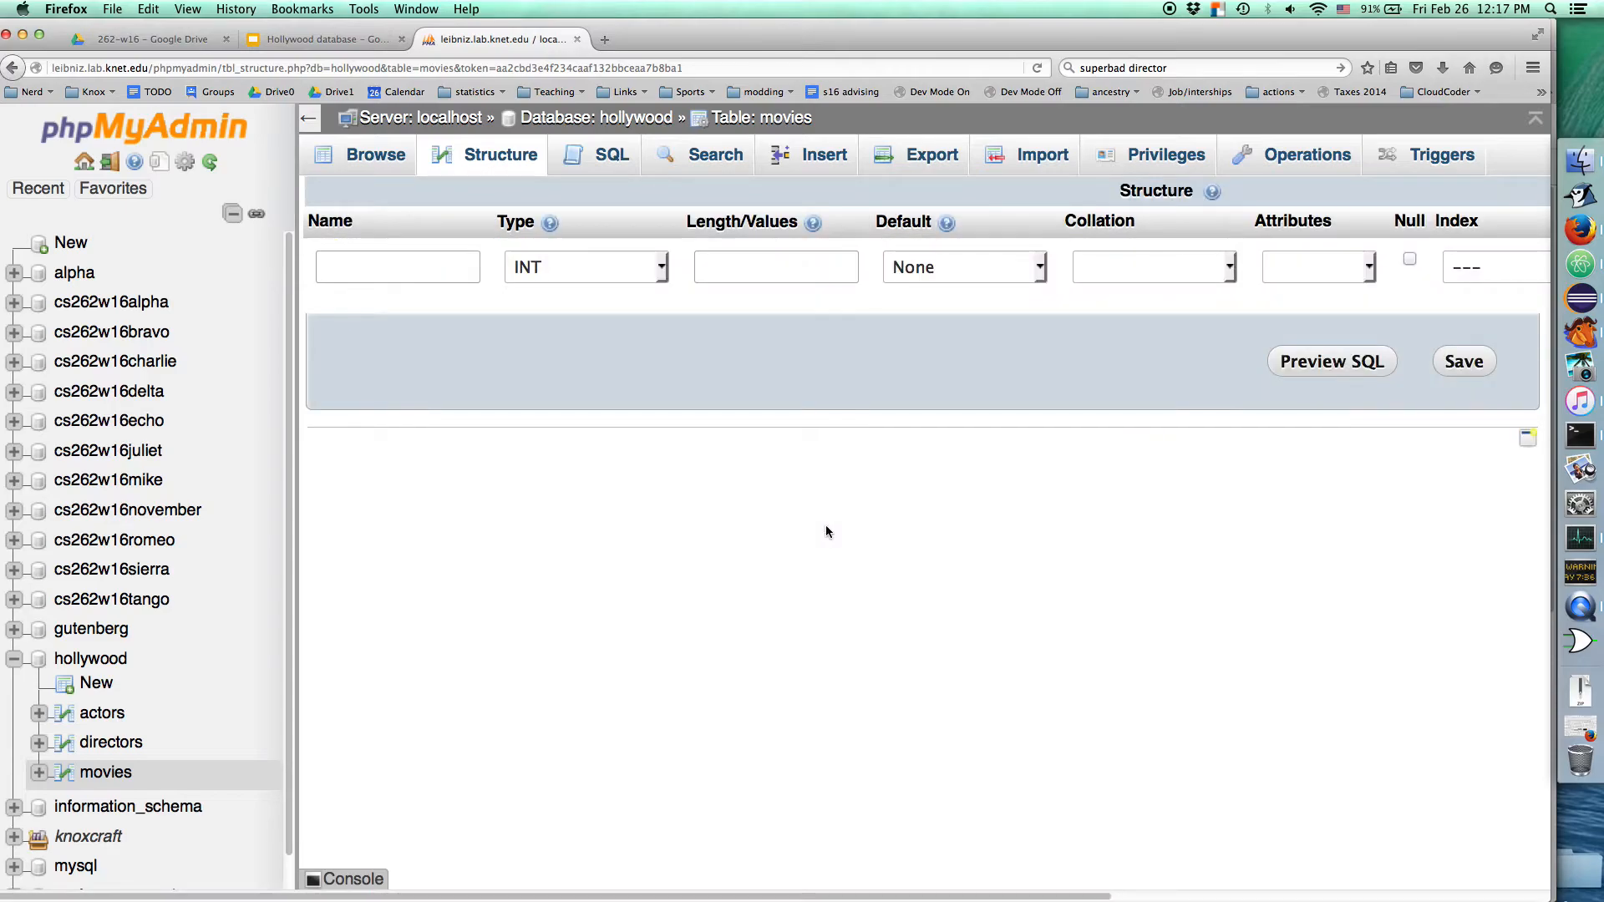
pyautogui.click(422, 251)
pyautogui.write('dire')
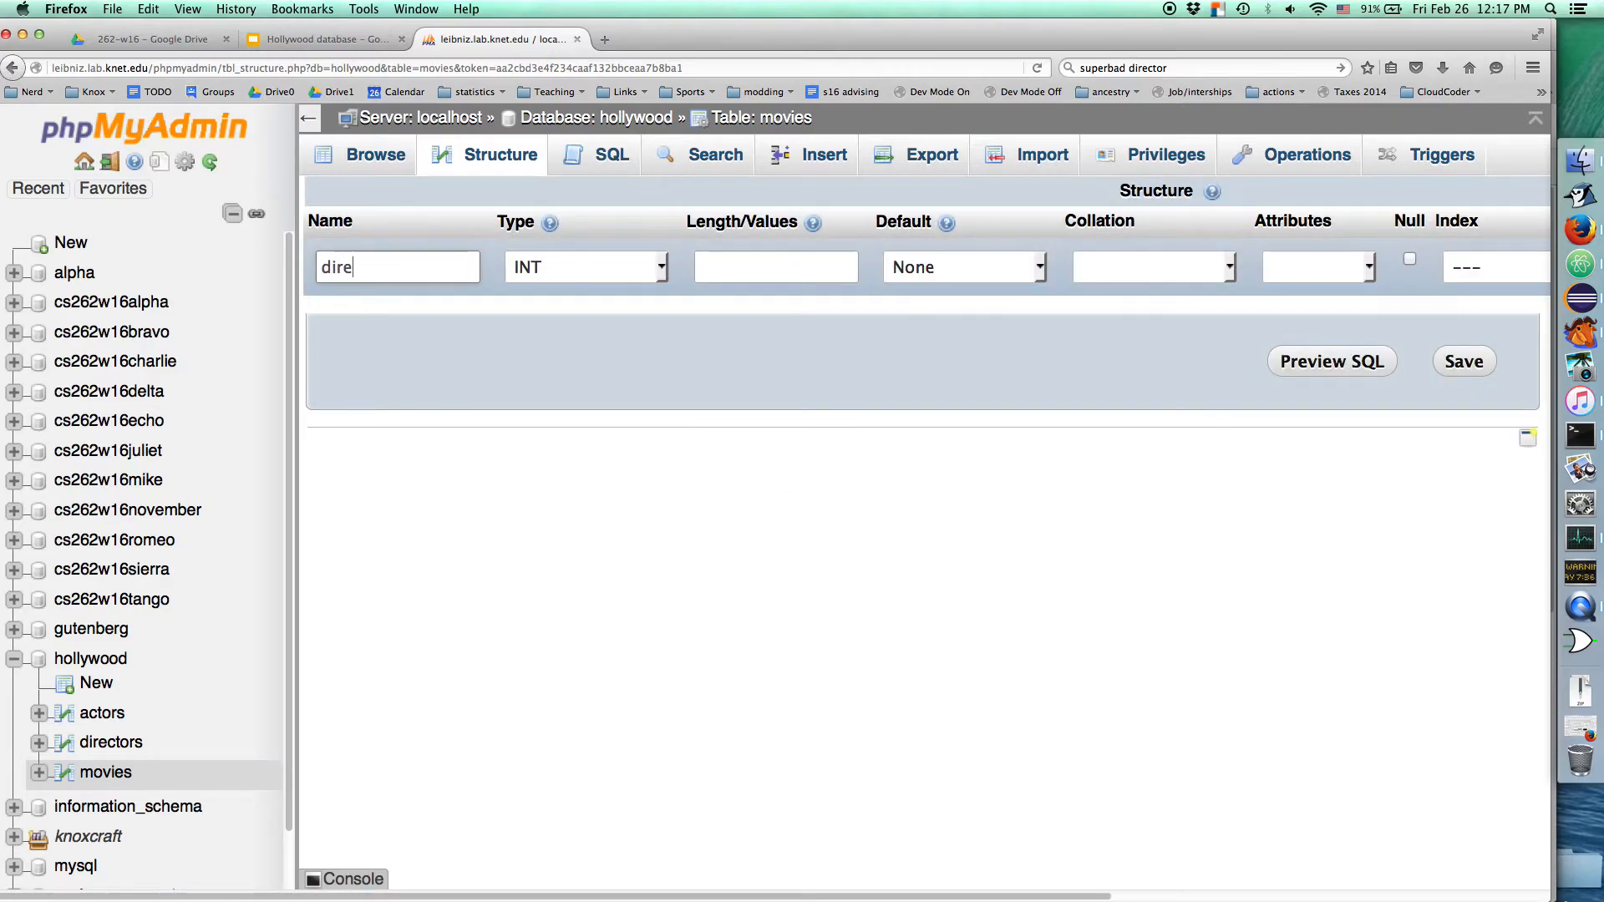
pyautogui.write('ctor_id')
pyautogui.press('Tab')
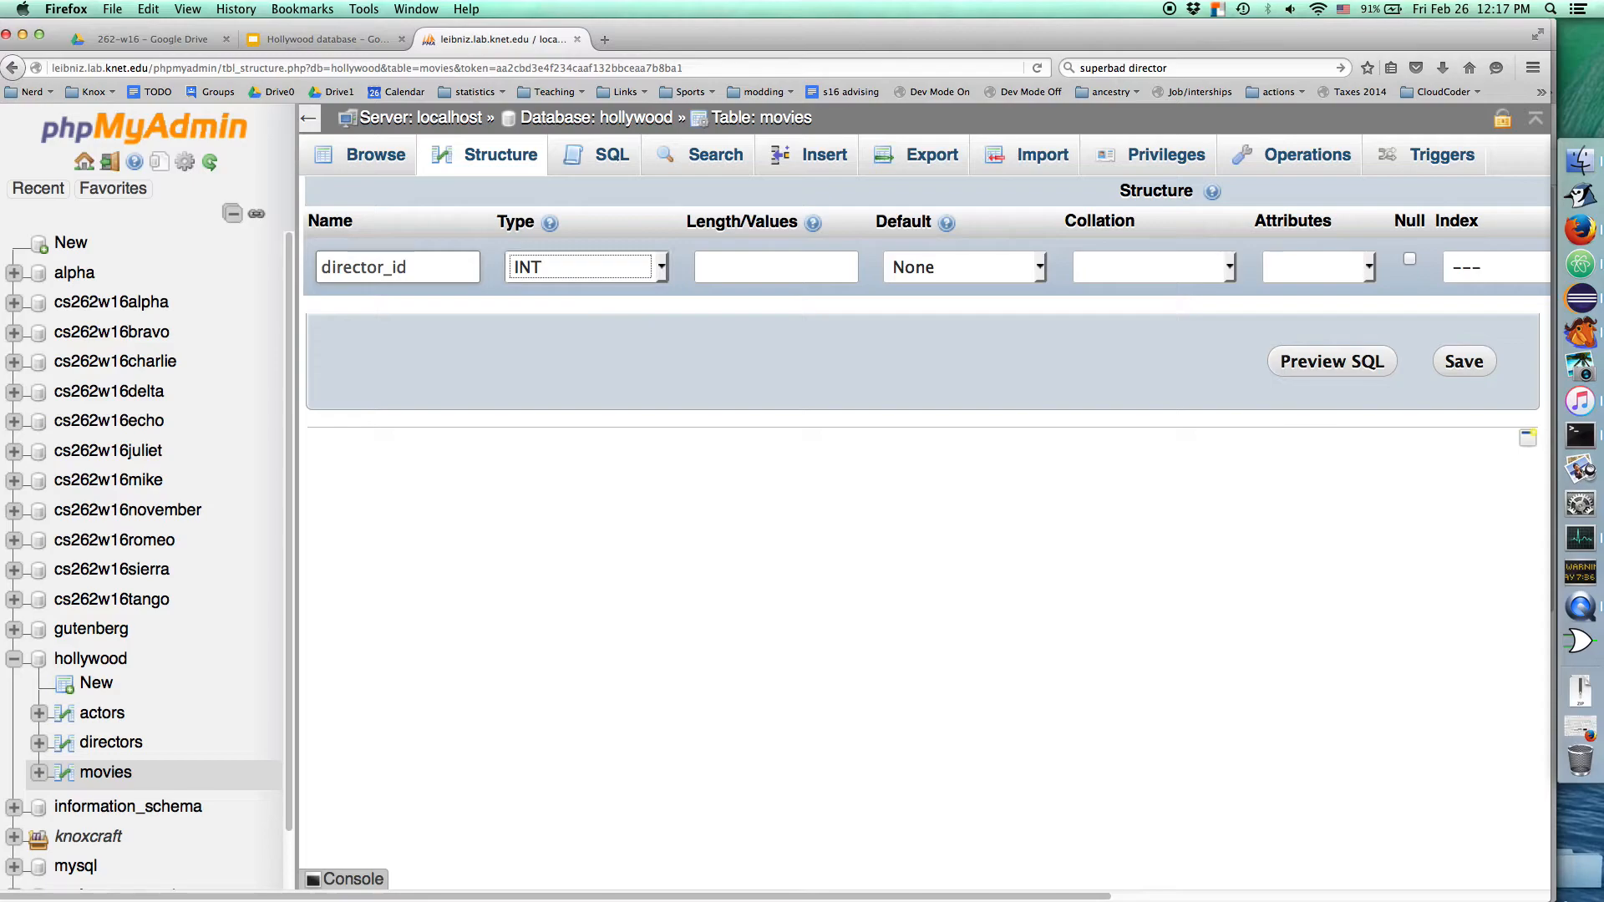
# - Give the new director_id column an INDEX and save it to the movies table
pyautogui.click(1197, 276)
pyautogui.click(1198, 276)
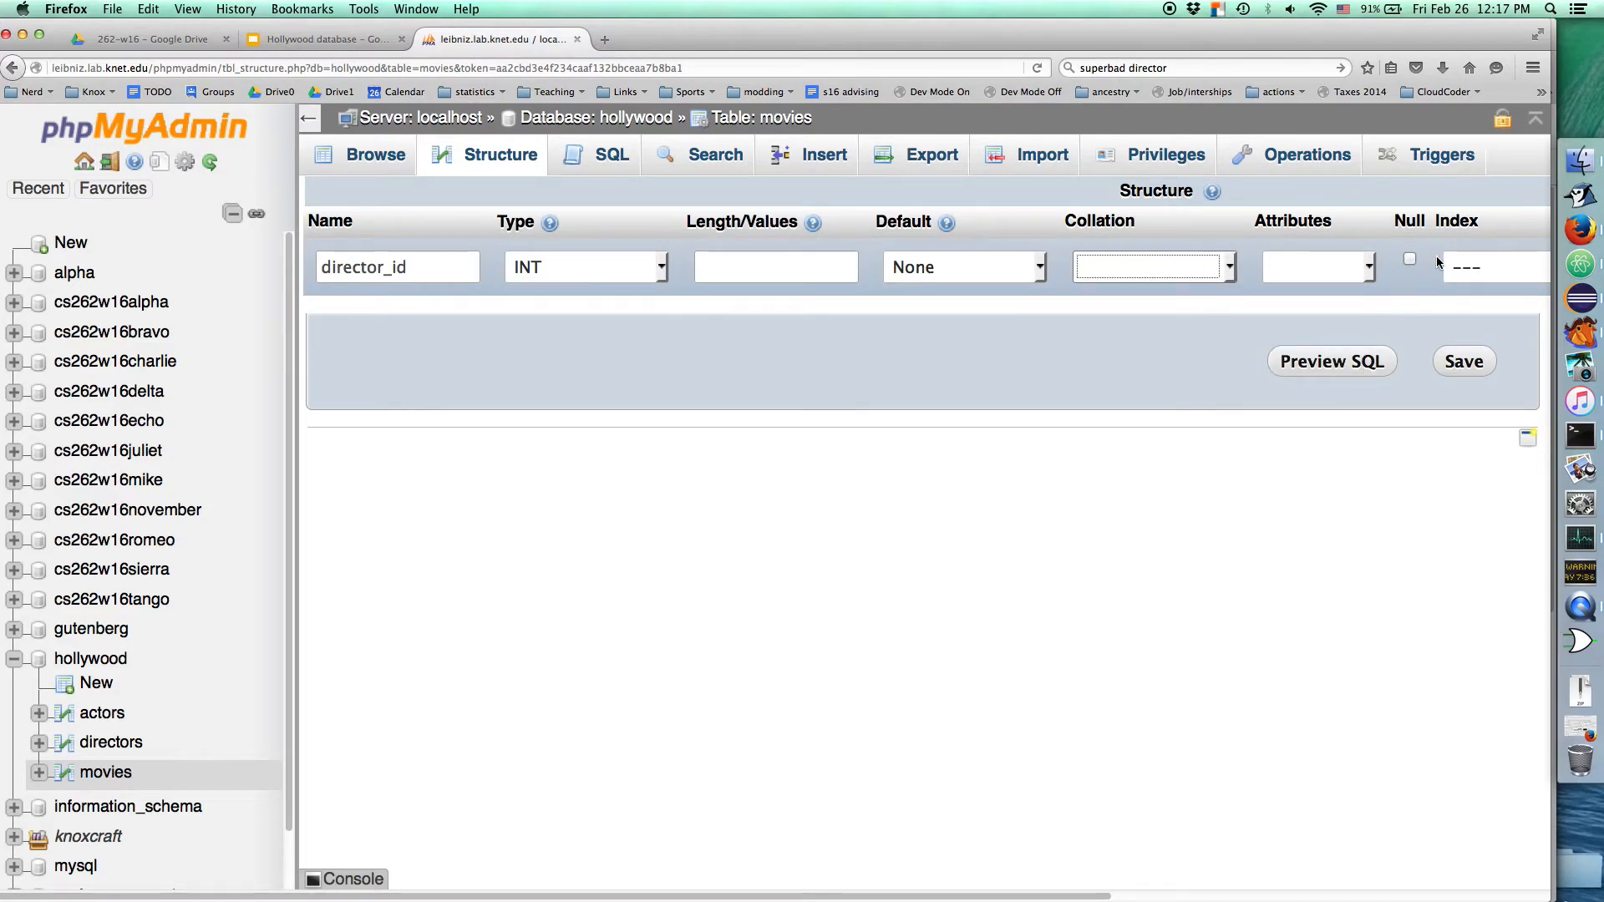
pyautogui.click(1466, 273)
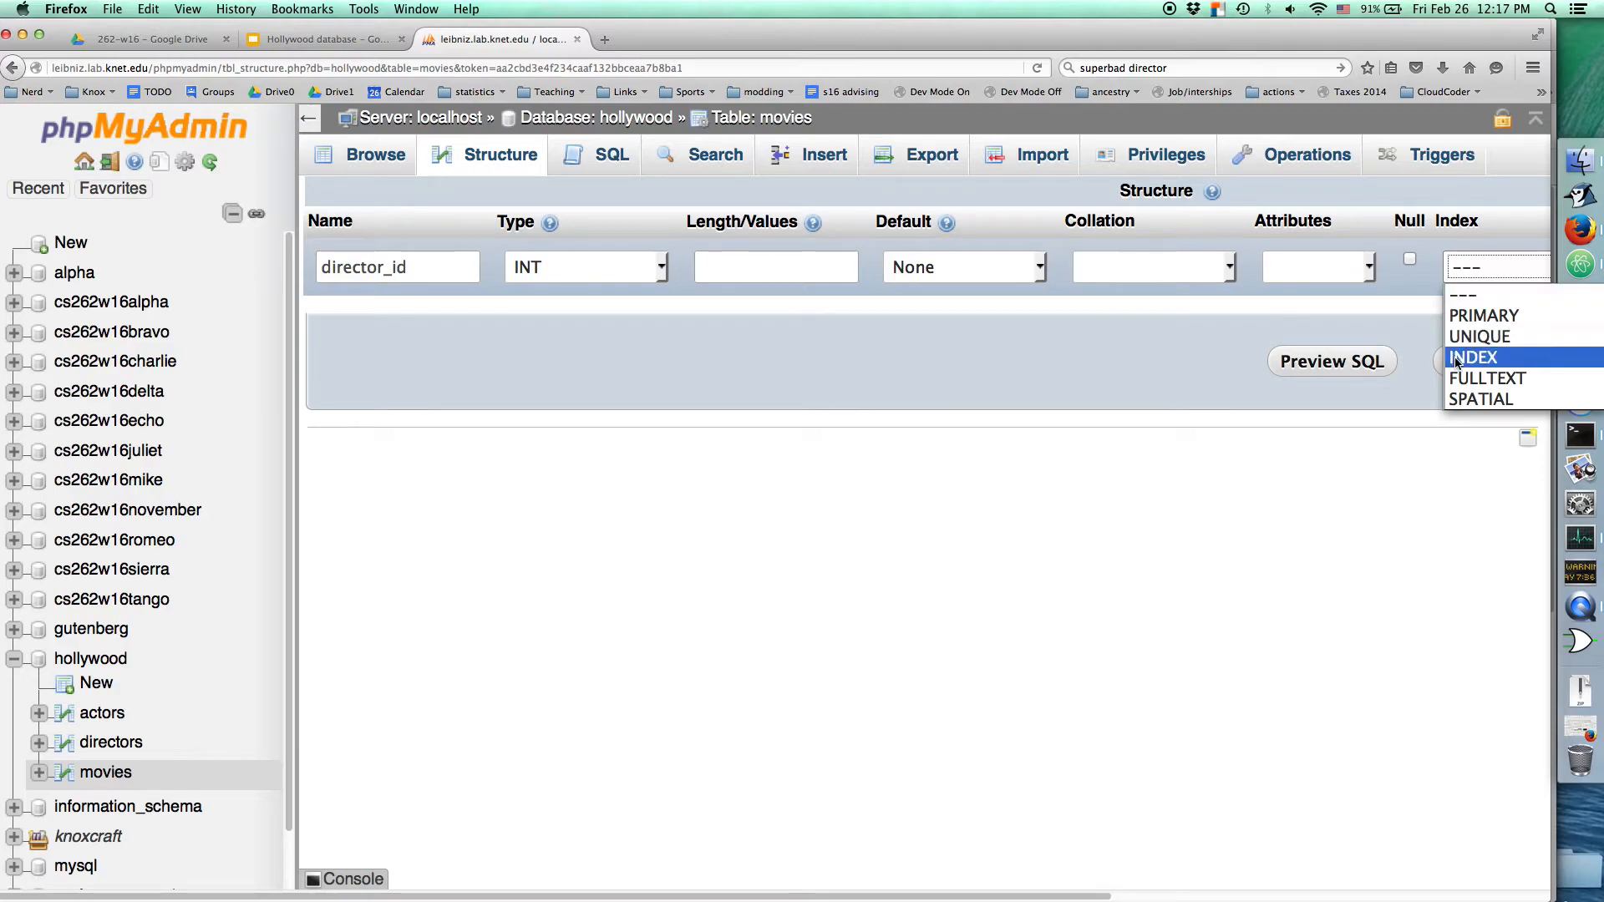
pyautogui.click(1462, 358)
pyautogui.click(907, 640)
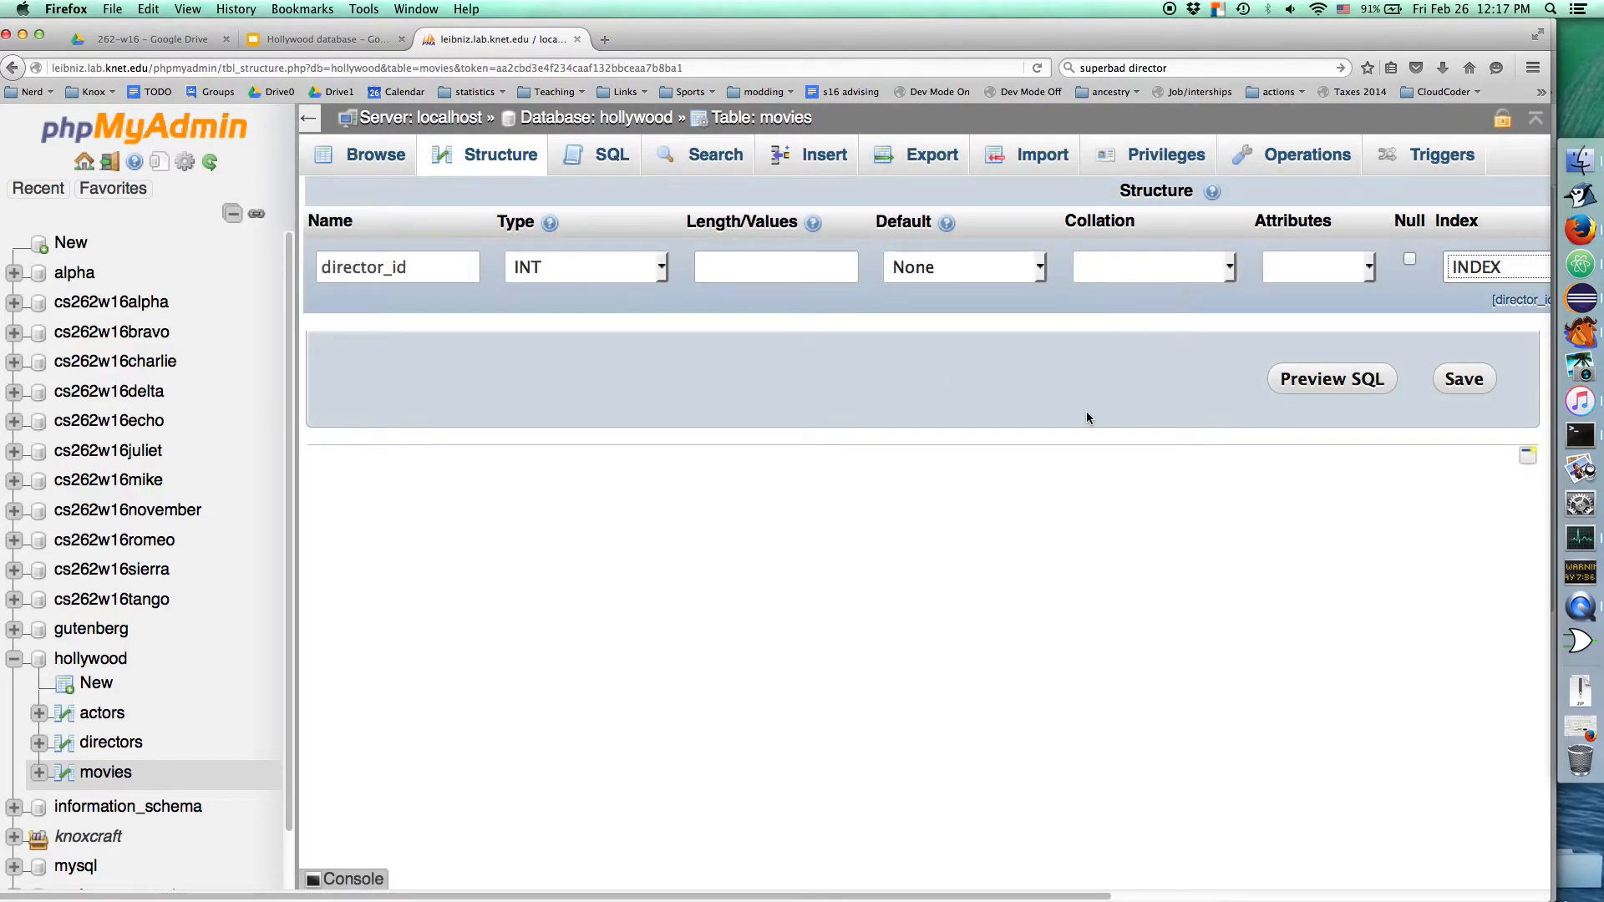
pyautogui.hscroll(6, 867, 678)
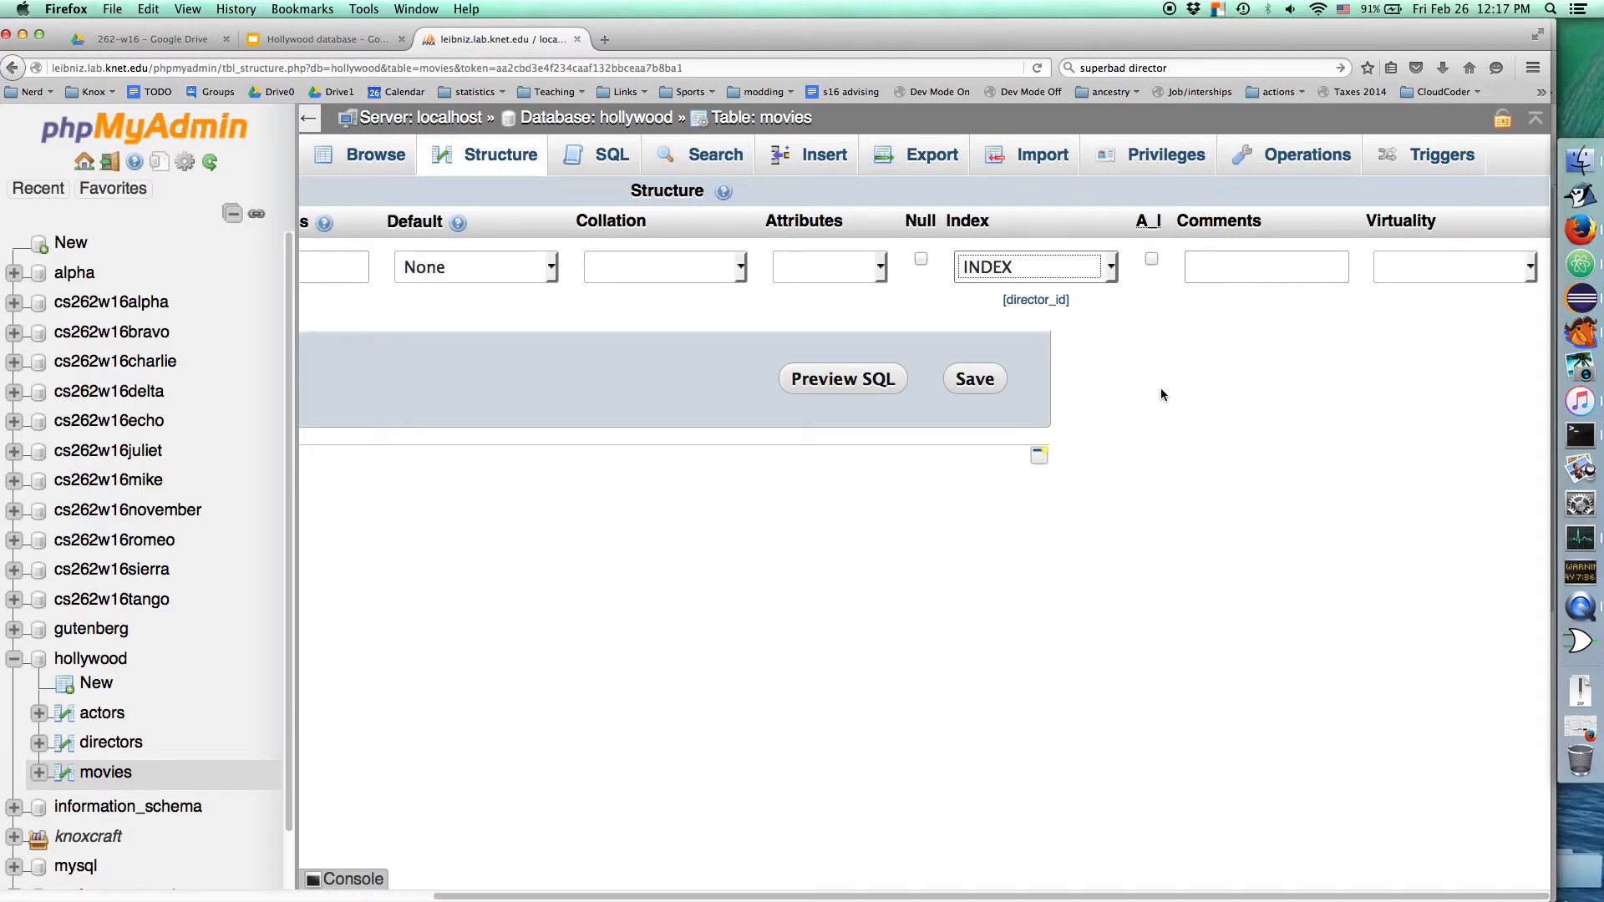
pyautogui.hscroll(-6, 1265, 343)
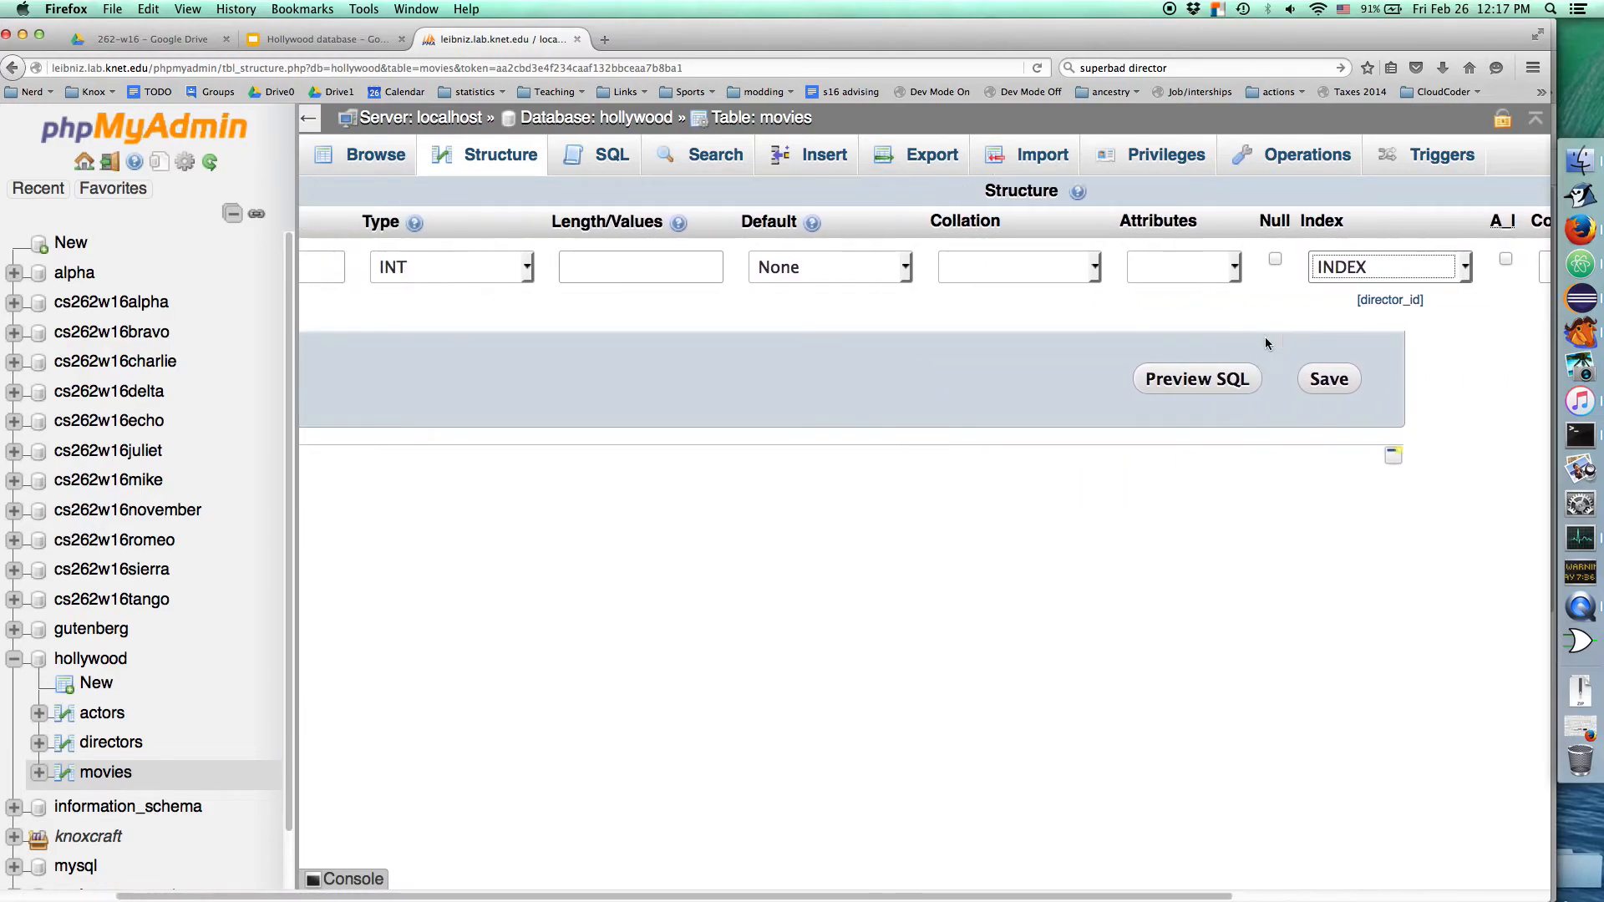
pyautogui.click(1462, 380)
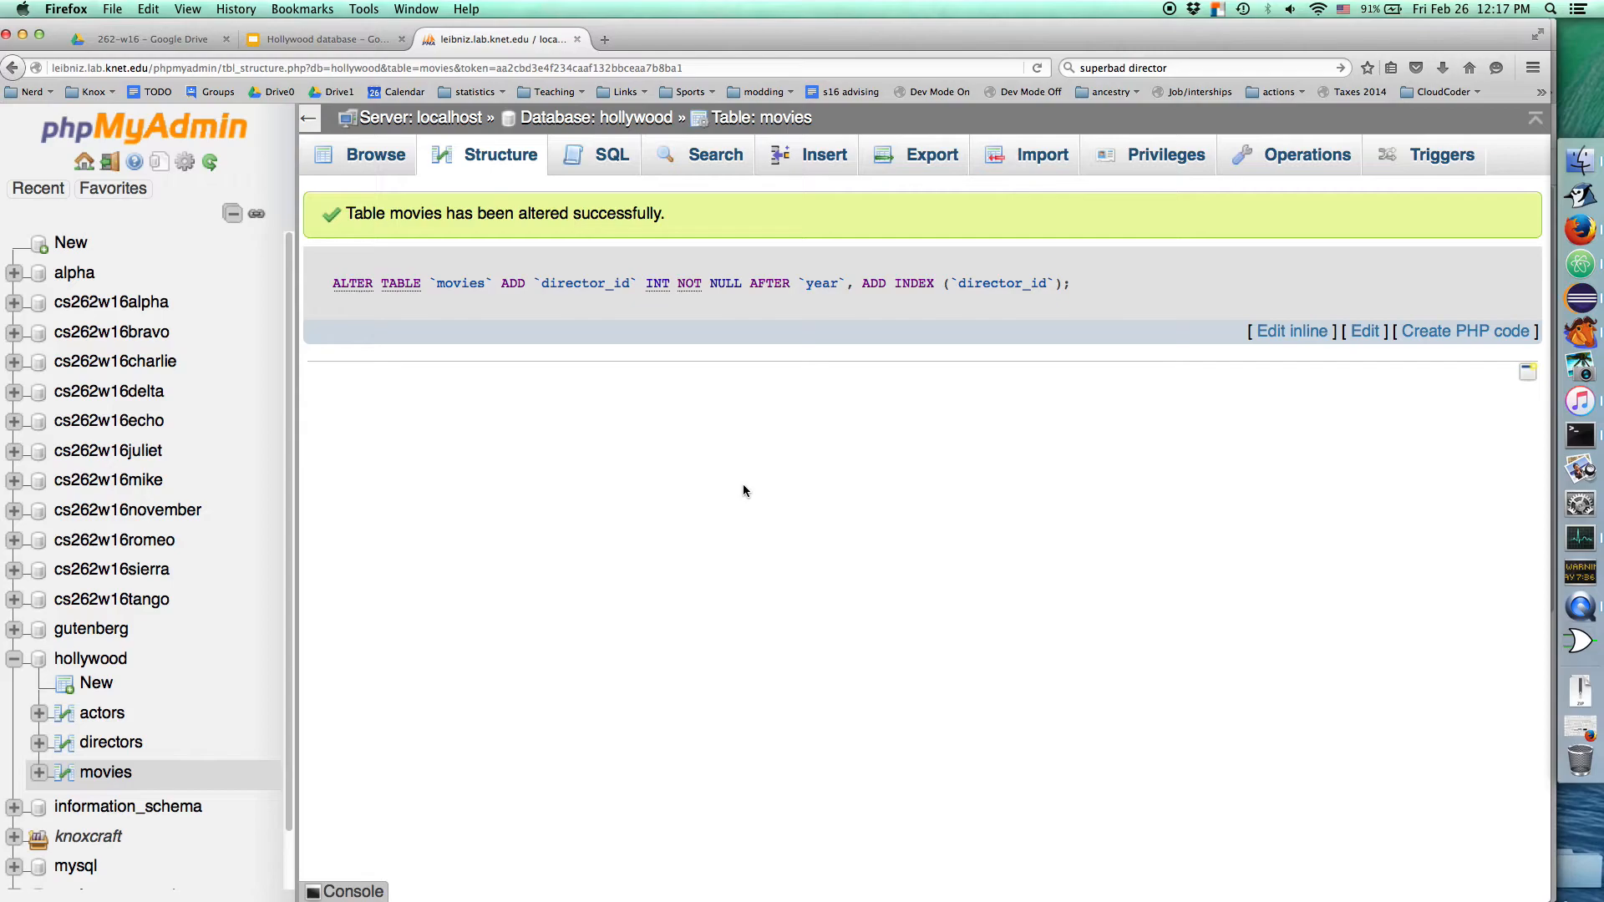
# - Edit the Halloween row in the movies table, setting its director_id to 2, and save the row
pyautogui.click(372, 166)
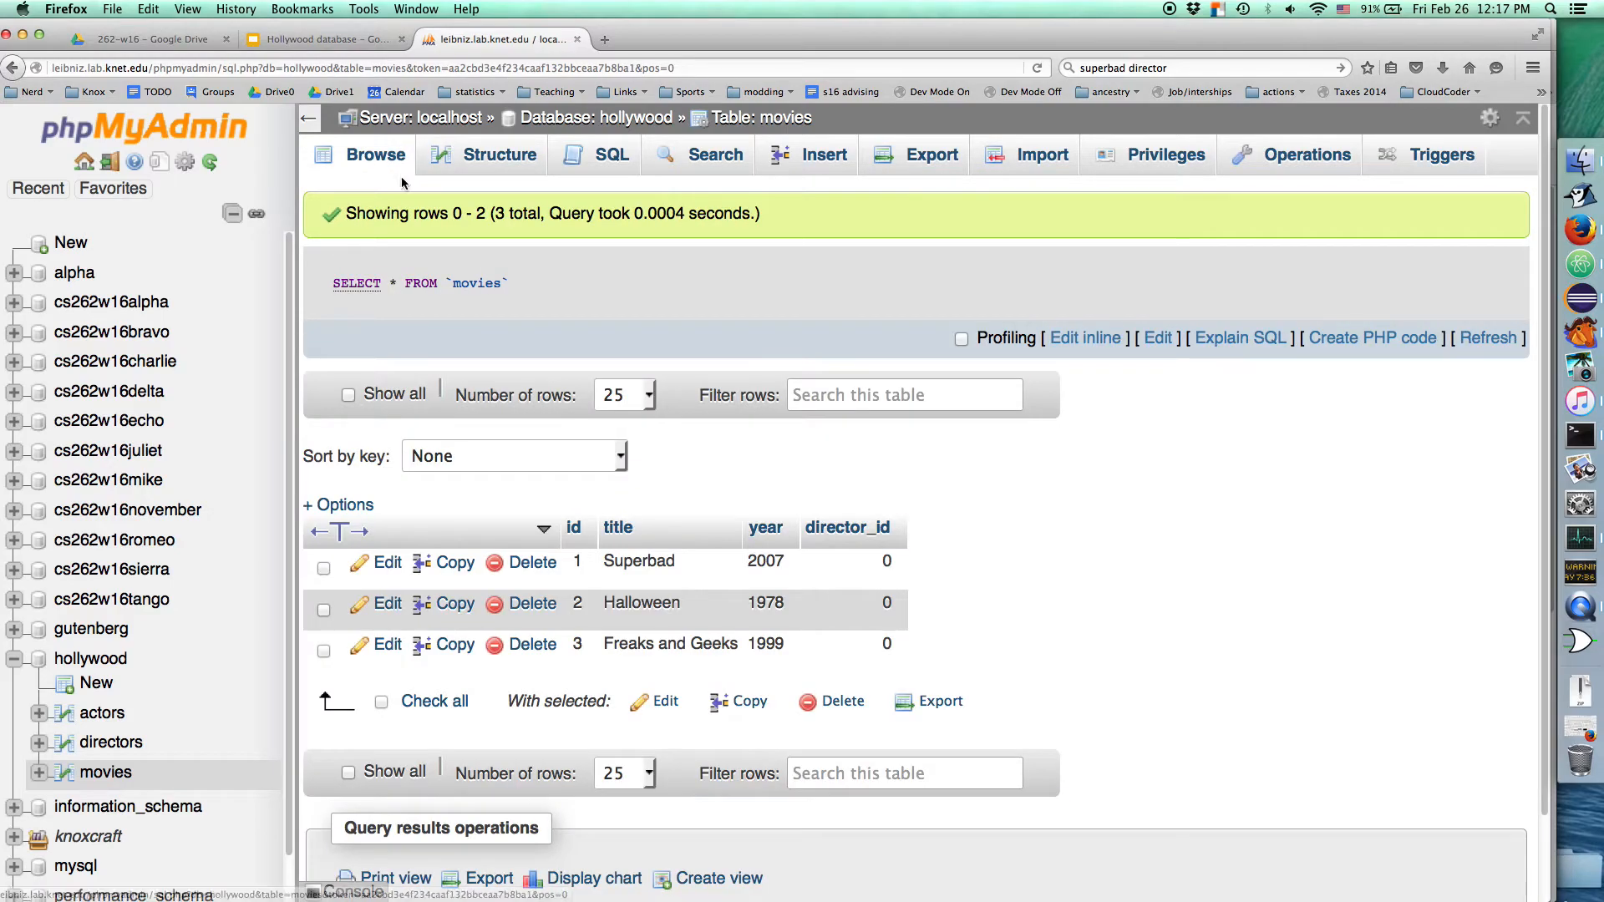
pyautogui.click(388, 562)
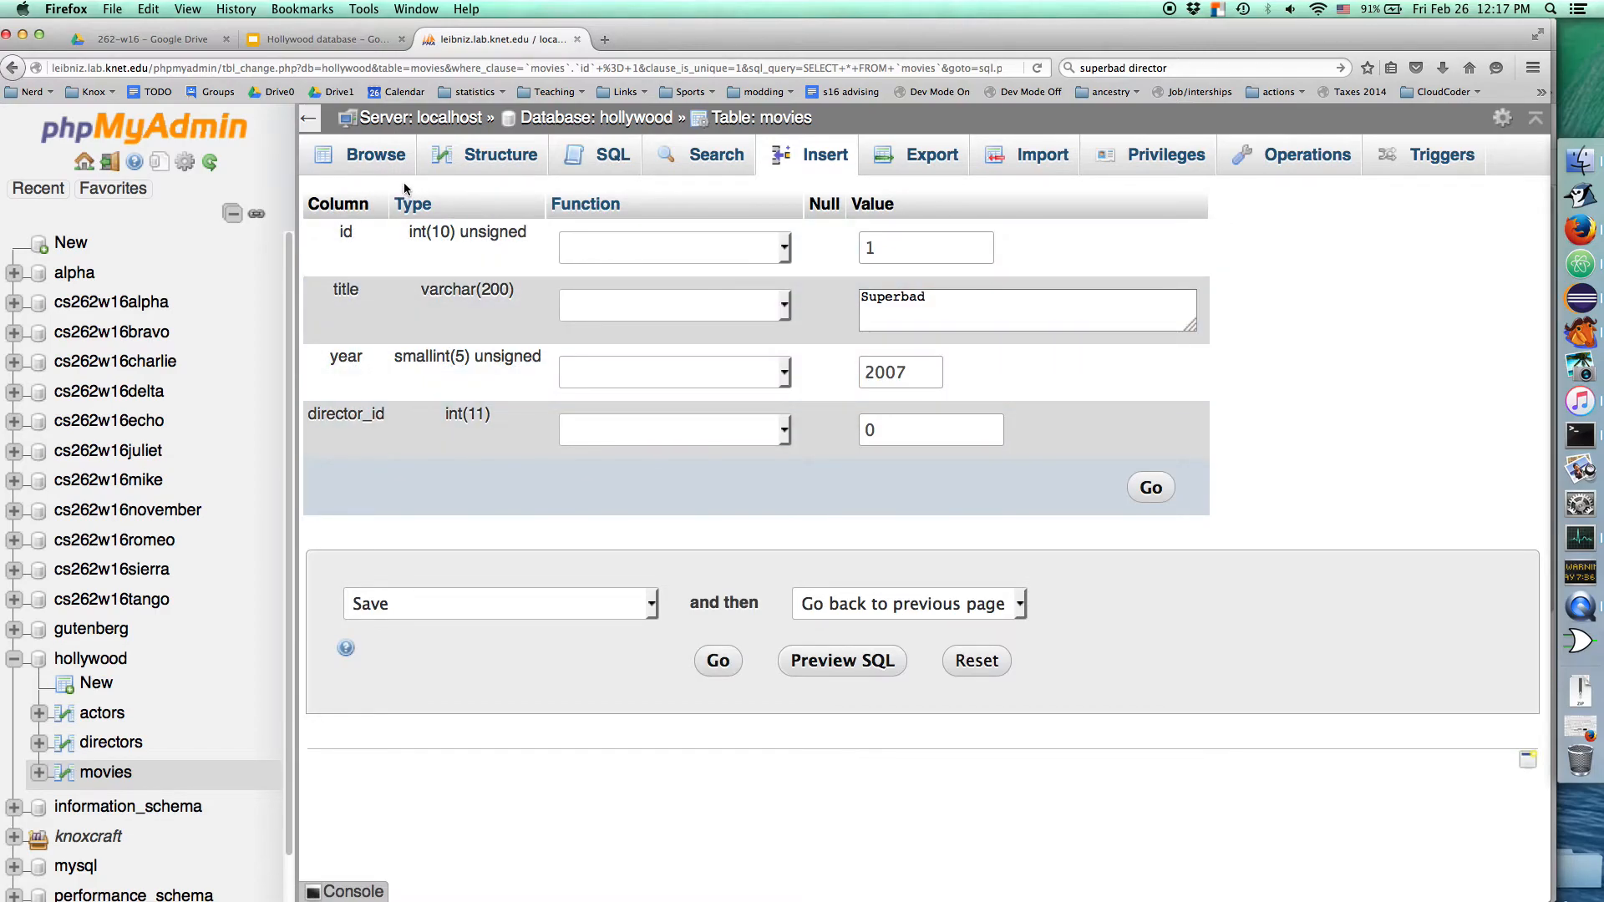
pyautogui.click(368, 158)
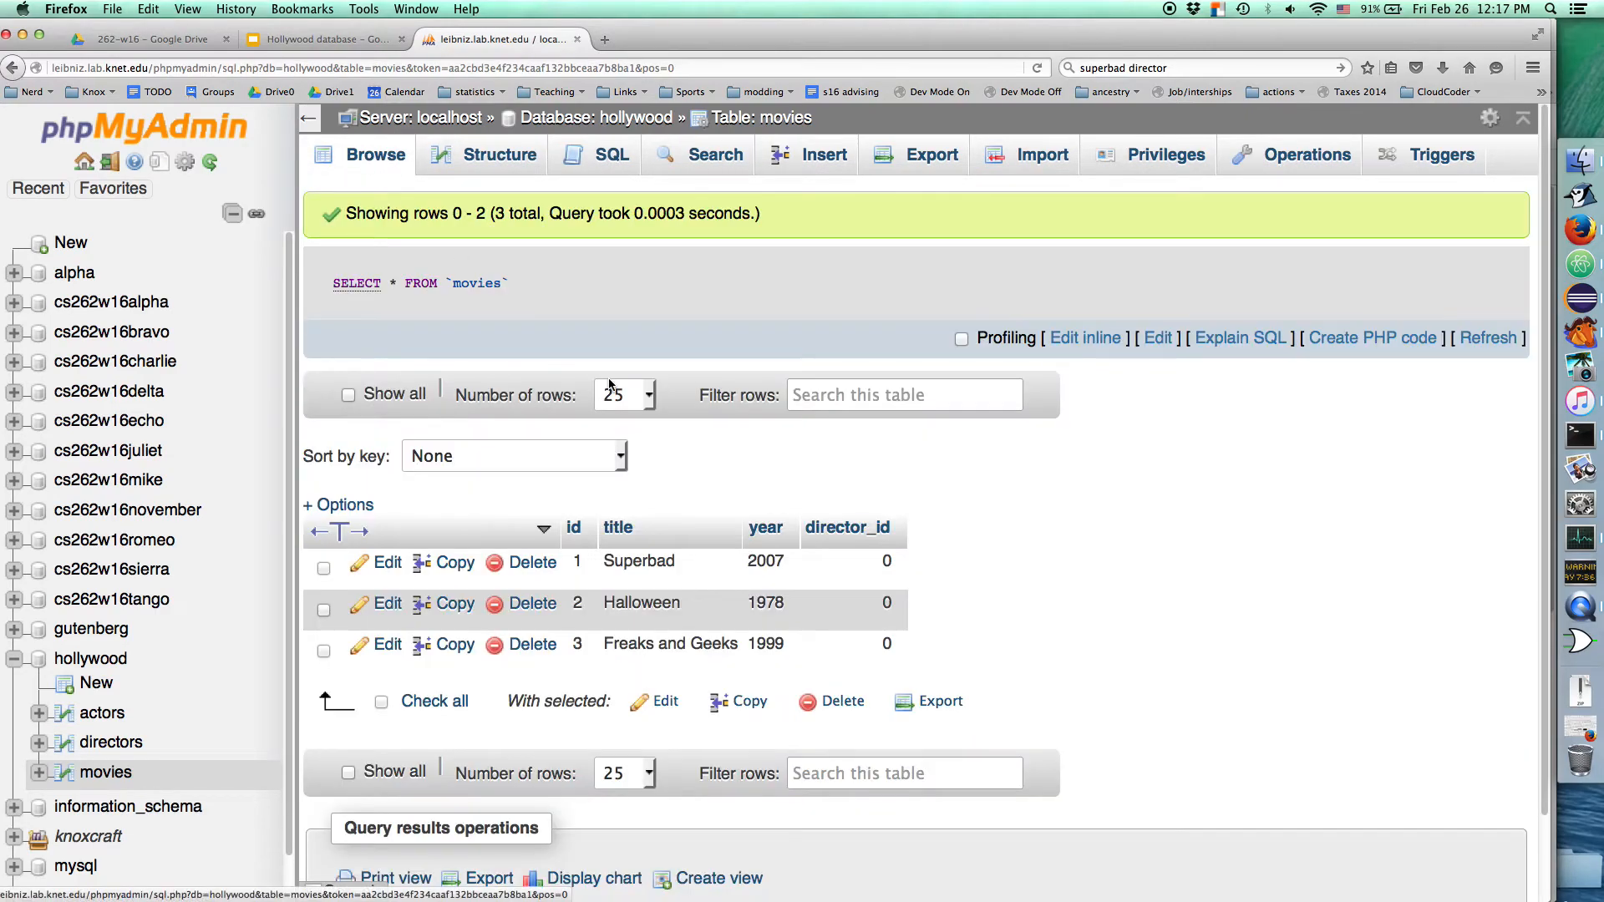
pyautogui.click(388, 603)
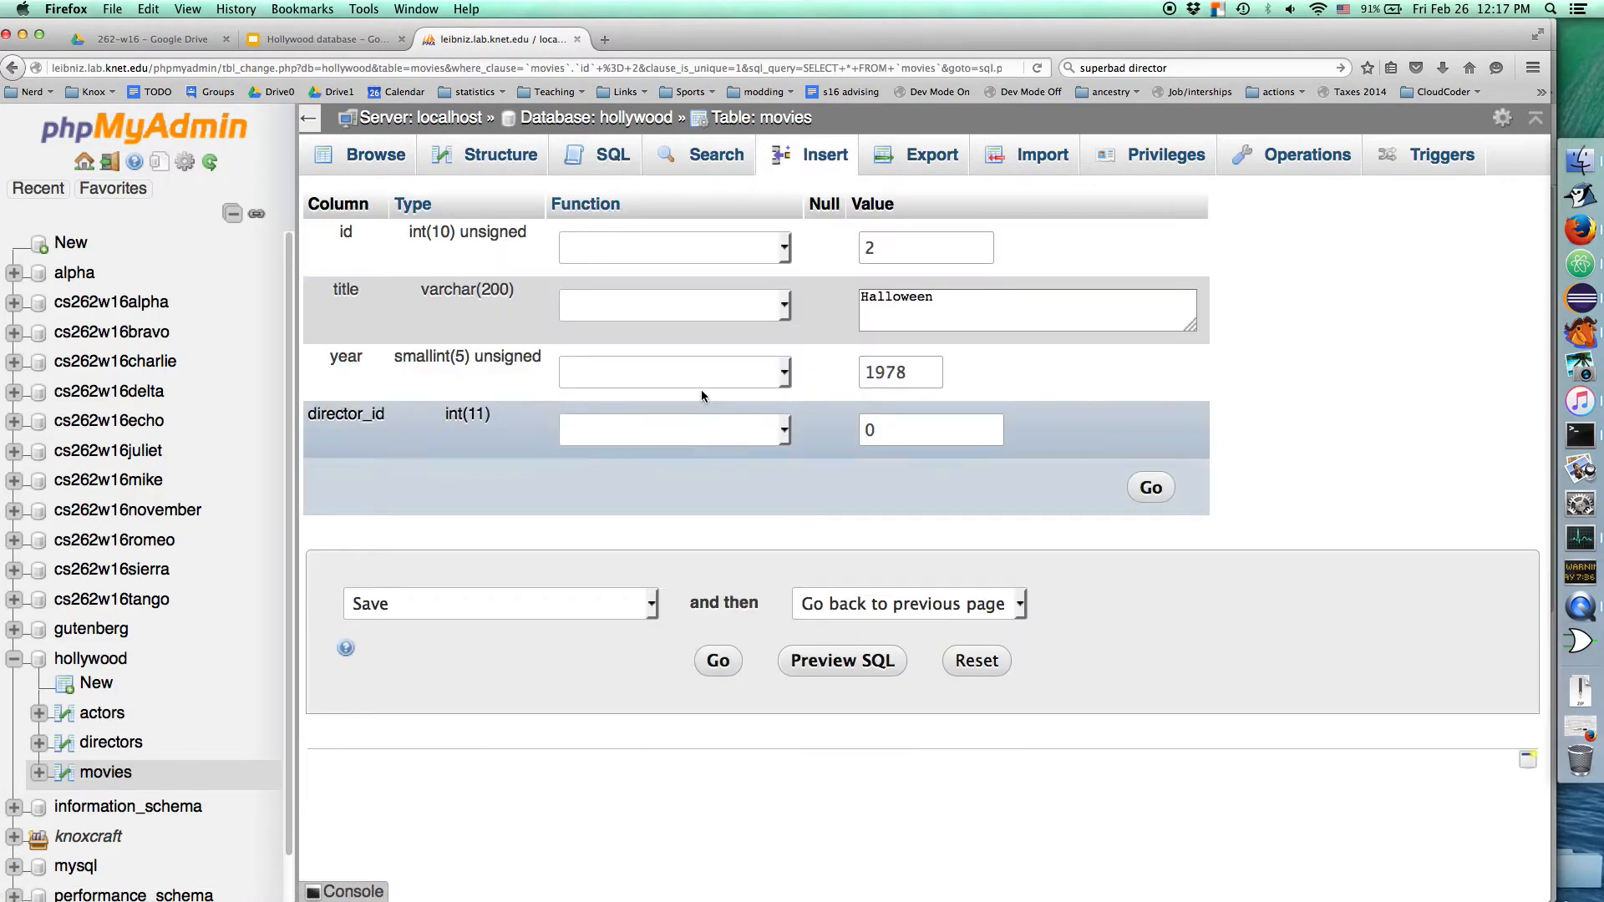
pyautogui.click(881, 419)
pyautogui.press('BackSpace')
pyautogui.write('10')
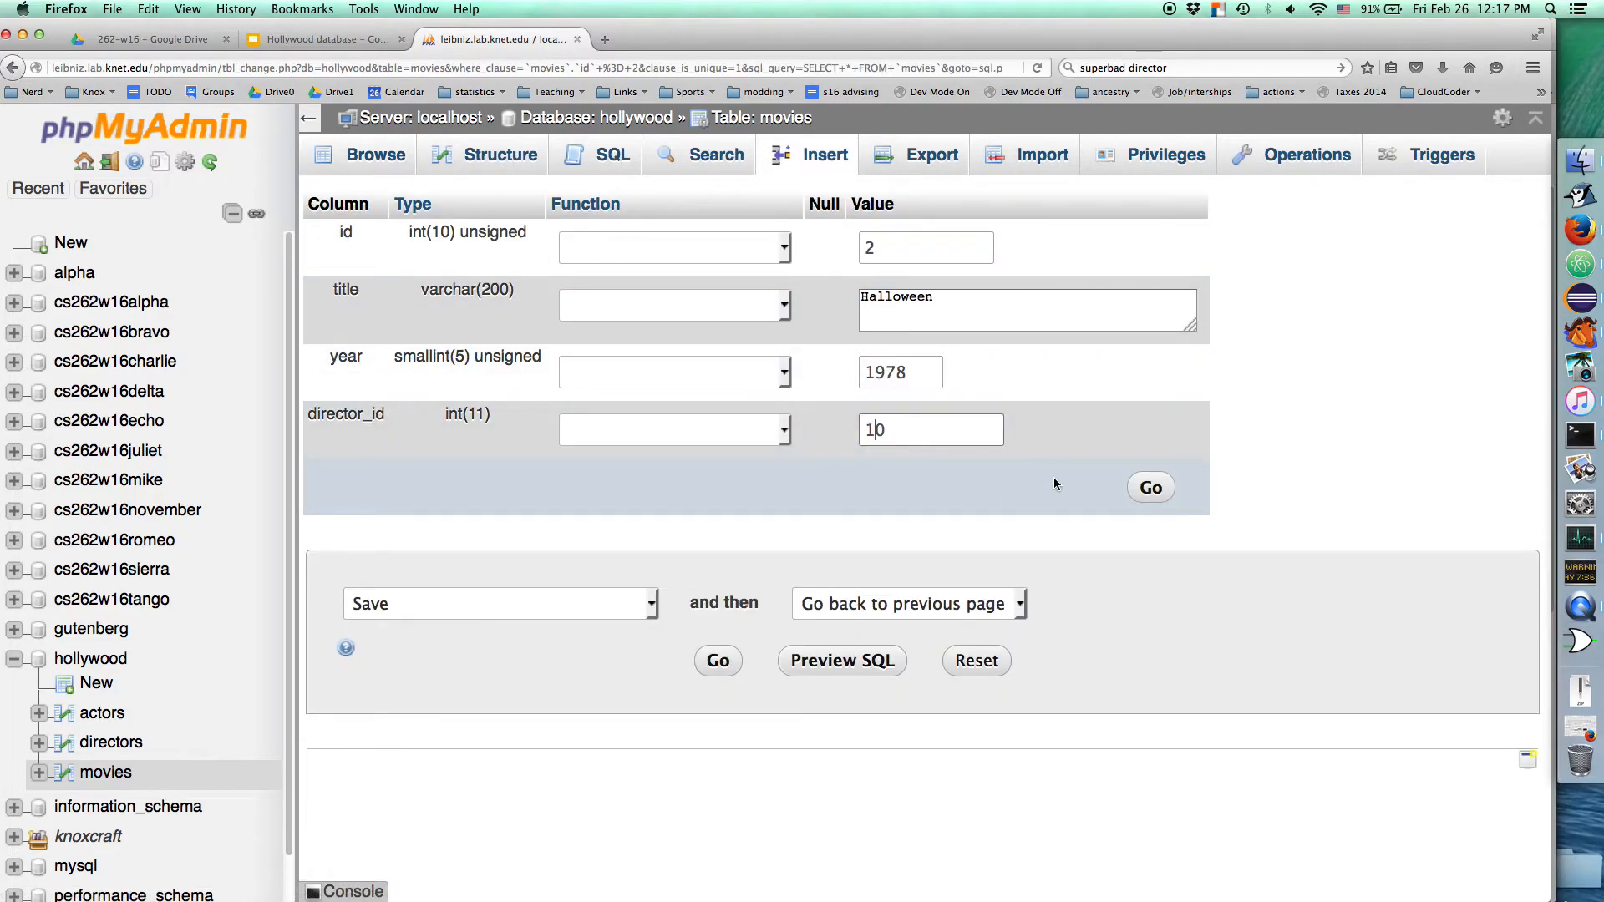
pyautogui.press('BackSpace')
pyautogui.press('BackSpace')
pyautogui.write('2')
pyautogui.click(1151, 487)
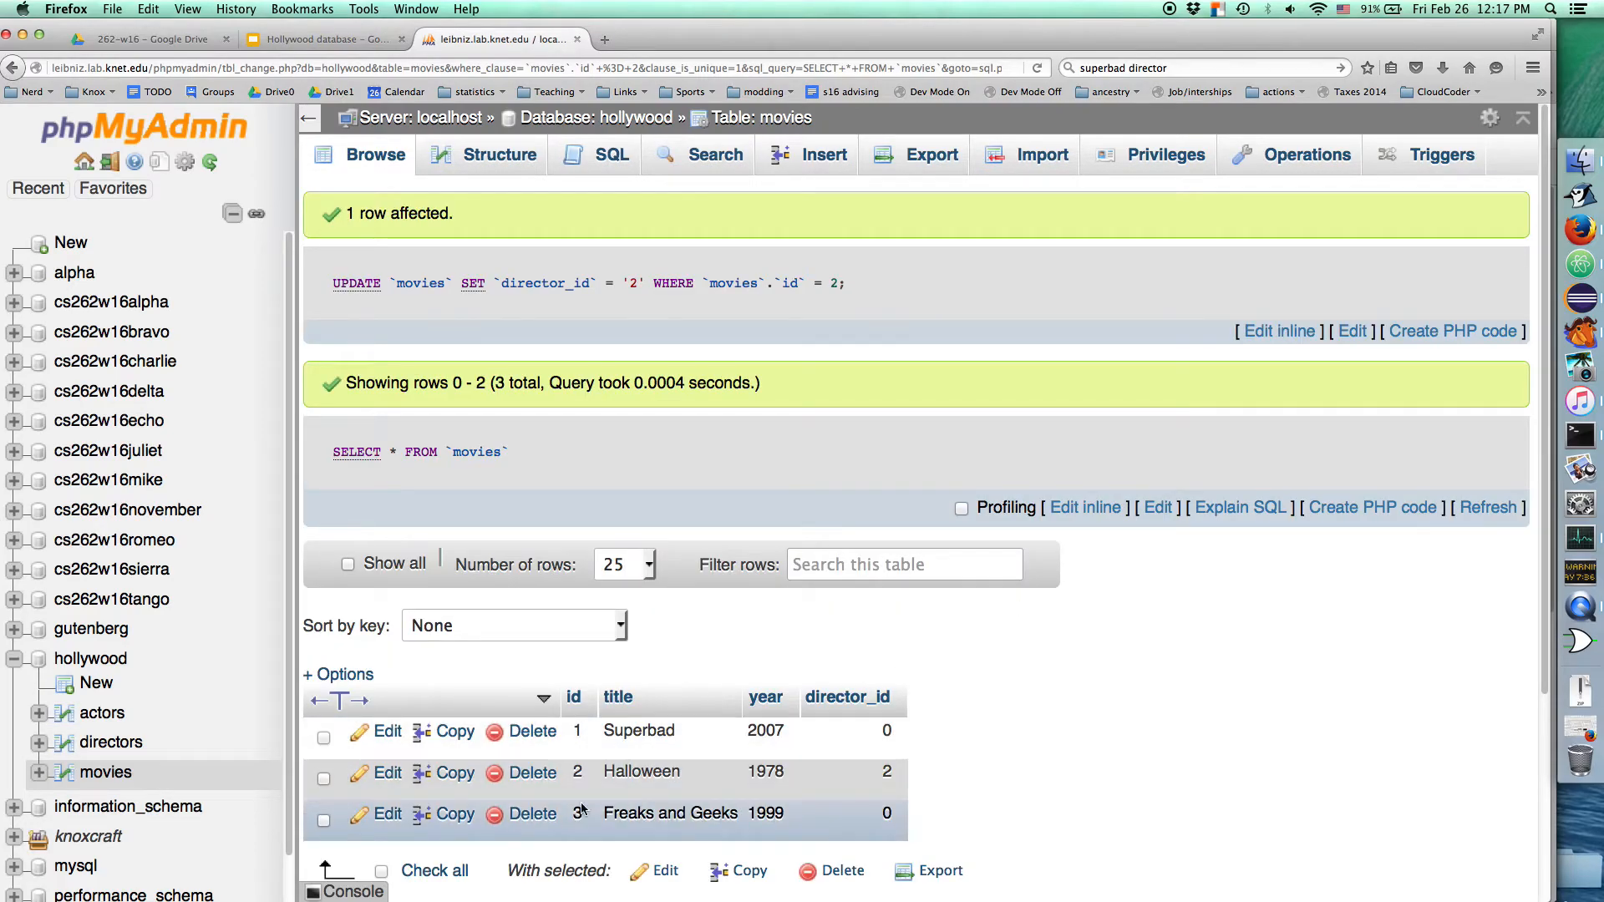
# - Set the director_id of the Freaks and Geeks row to 1 and save the row
pyautogui.click(386, 814)
pyautogui.moveTo(986, 430); pyautogui.dragTo(823, 426)
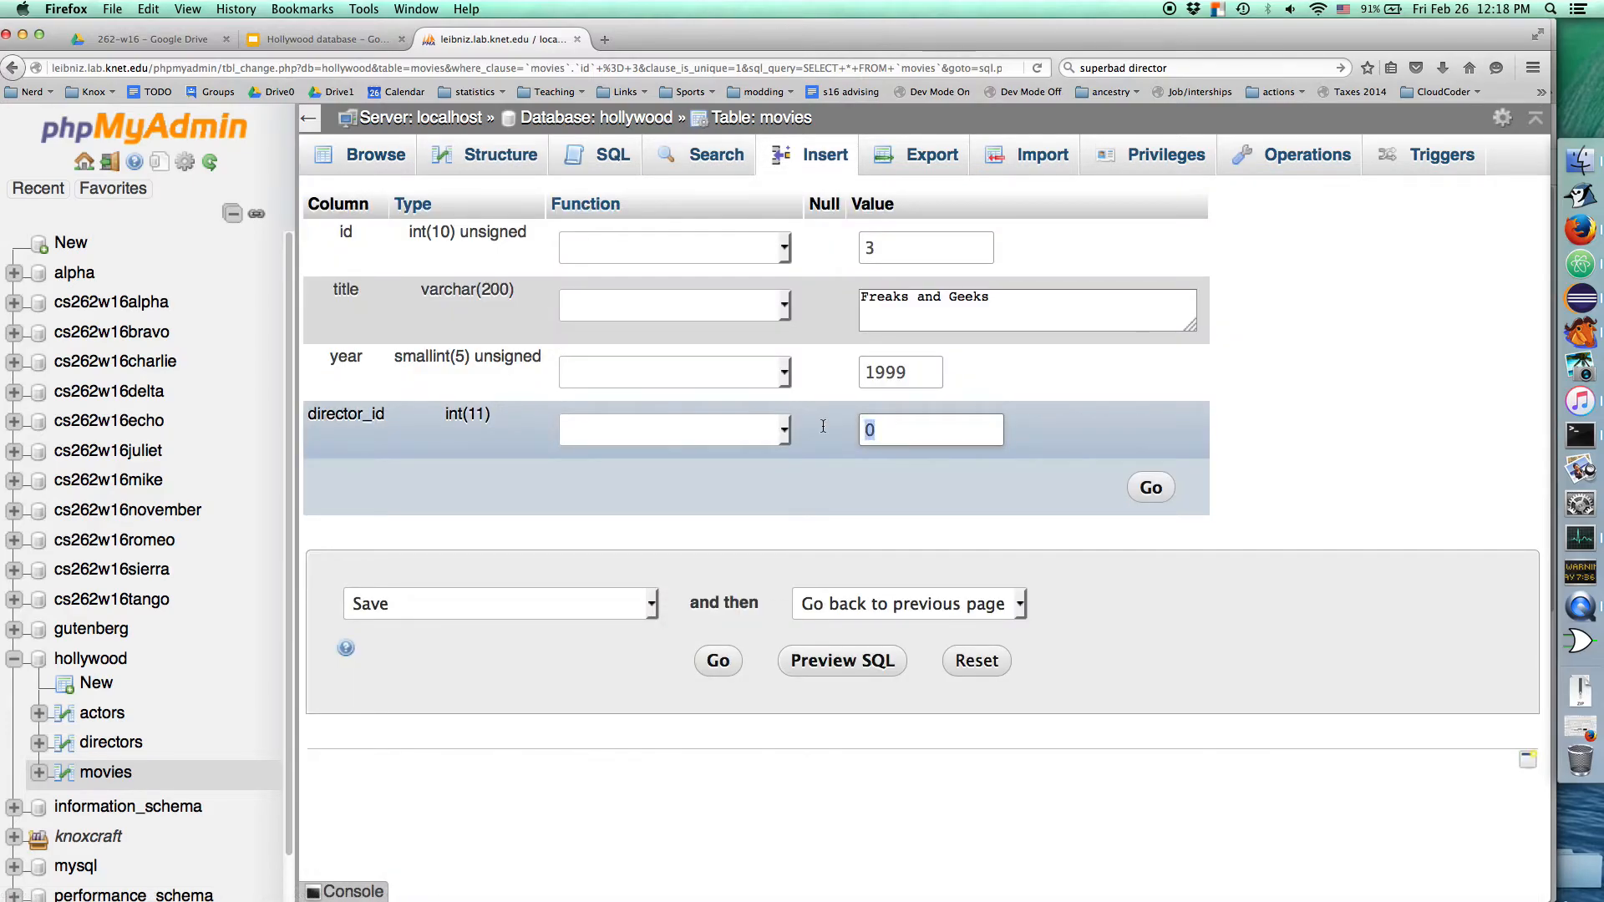
pyautogui.write('1')
pyautogui.click(1157, 488)
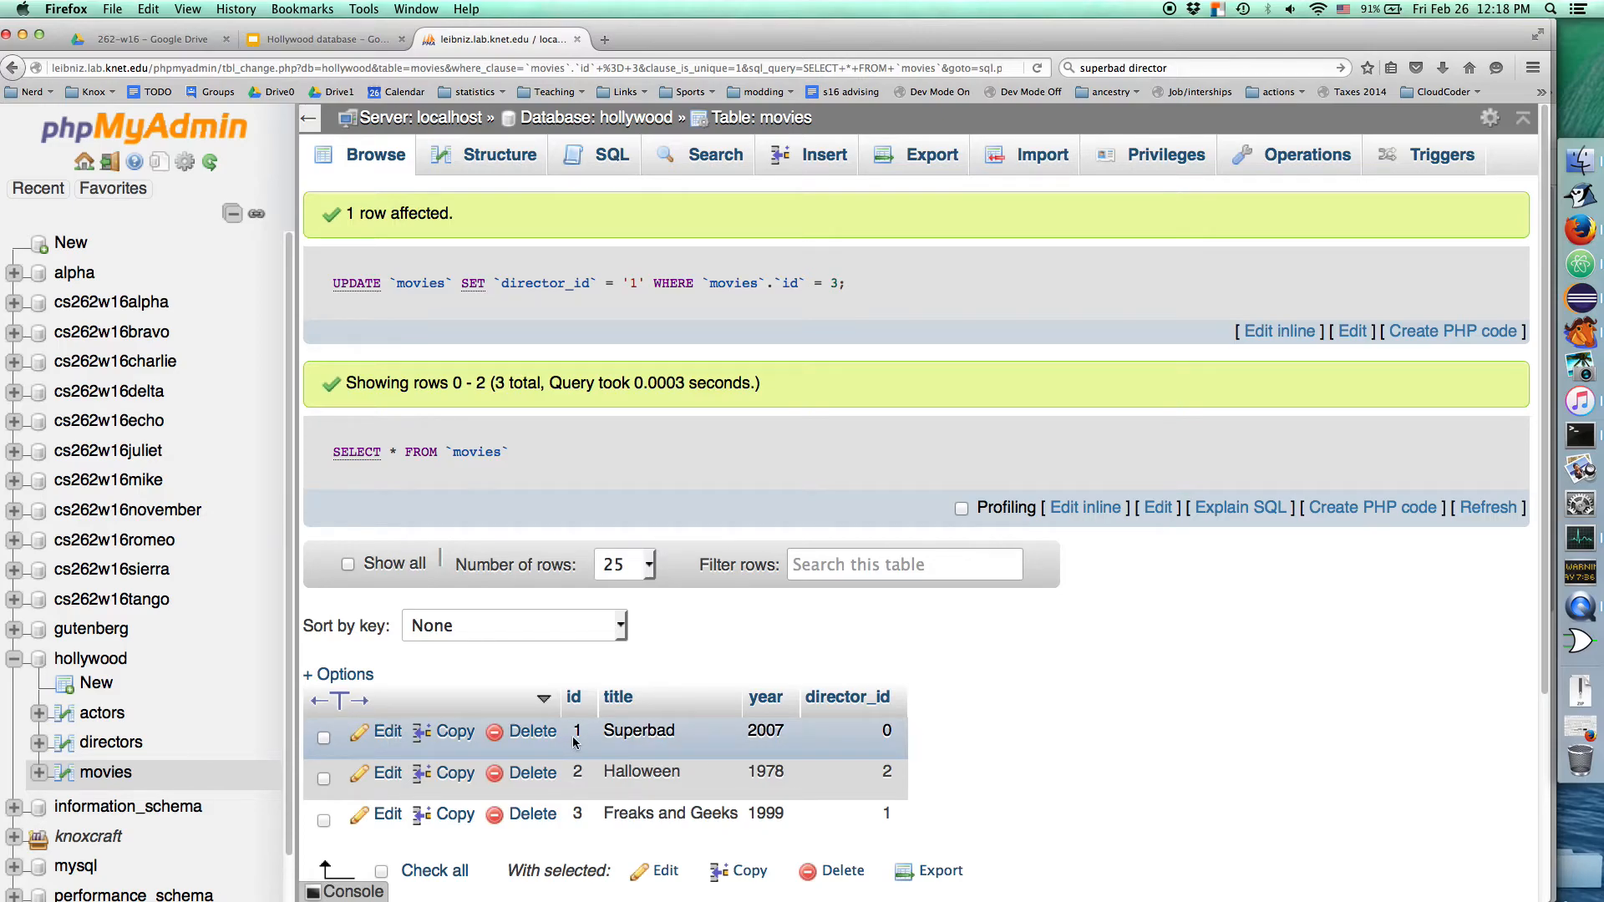
# - Review the rows of the actors and movies tables
pyautogui.moveTo(902, 777)
pyautogui.mouseDown()
pyautogui.moveTo(809, 777)
pyautogui.moveTo(903, 775)
pyautogui.mouseUp()
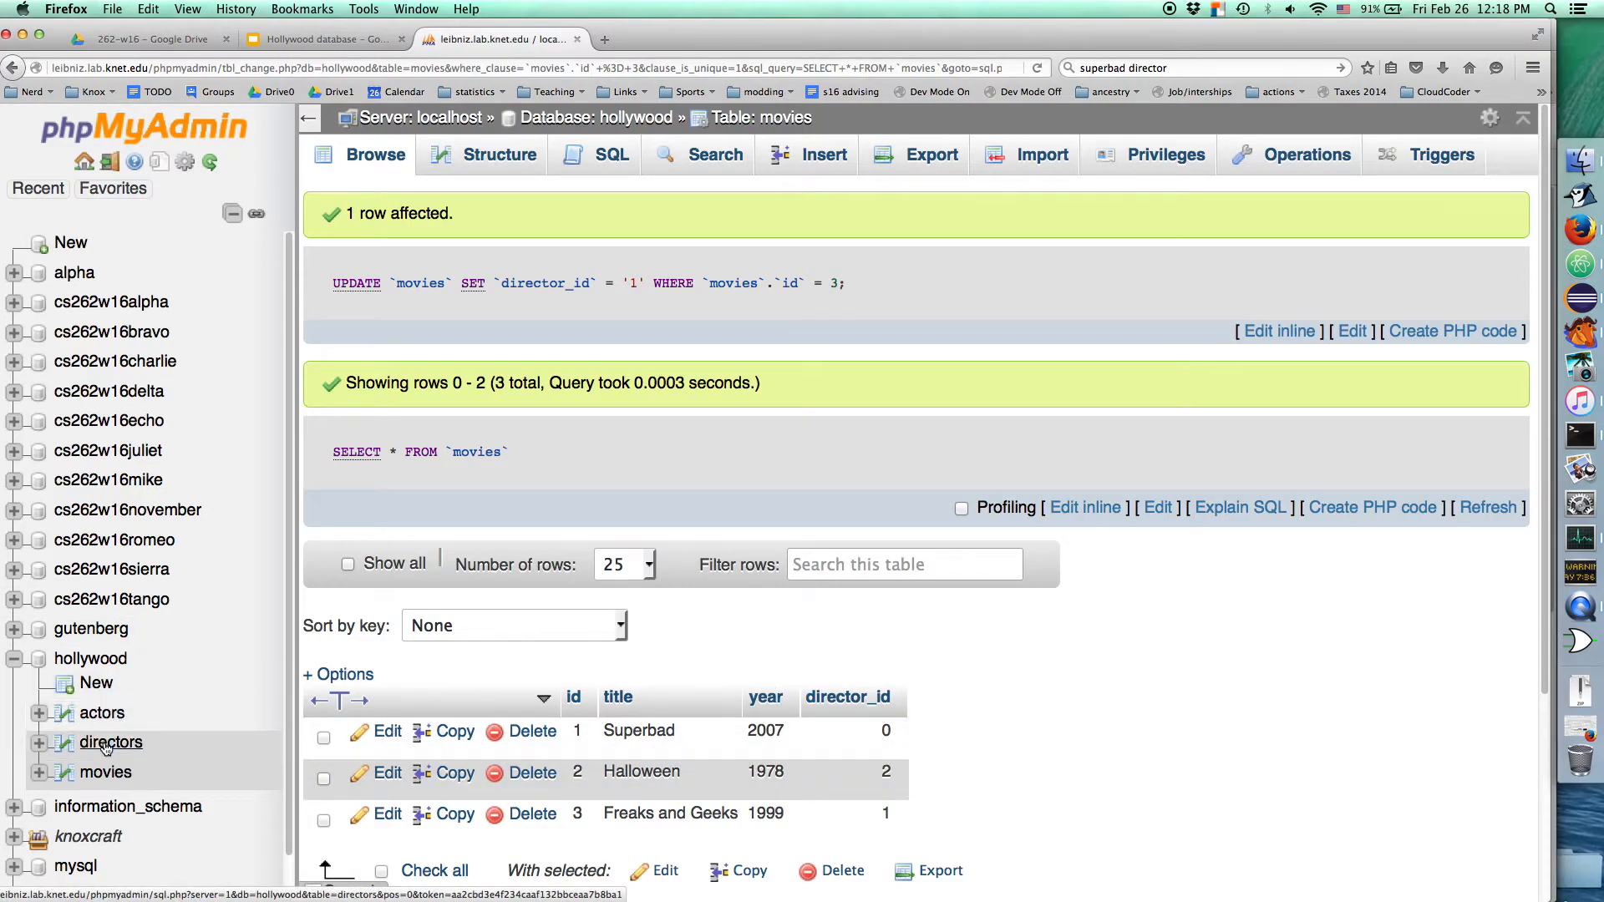
pyautogui.click(100, 774)
pyautogui.click(99, 717)
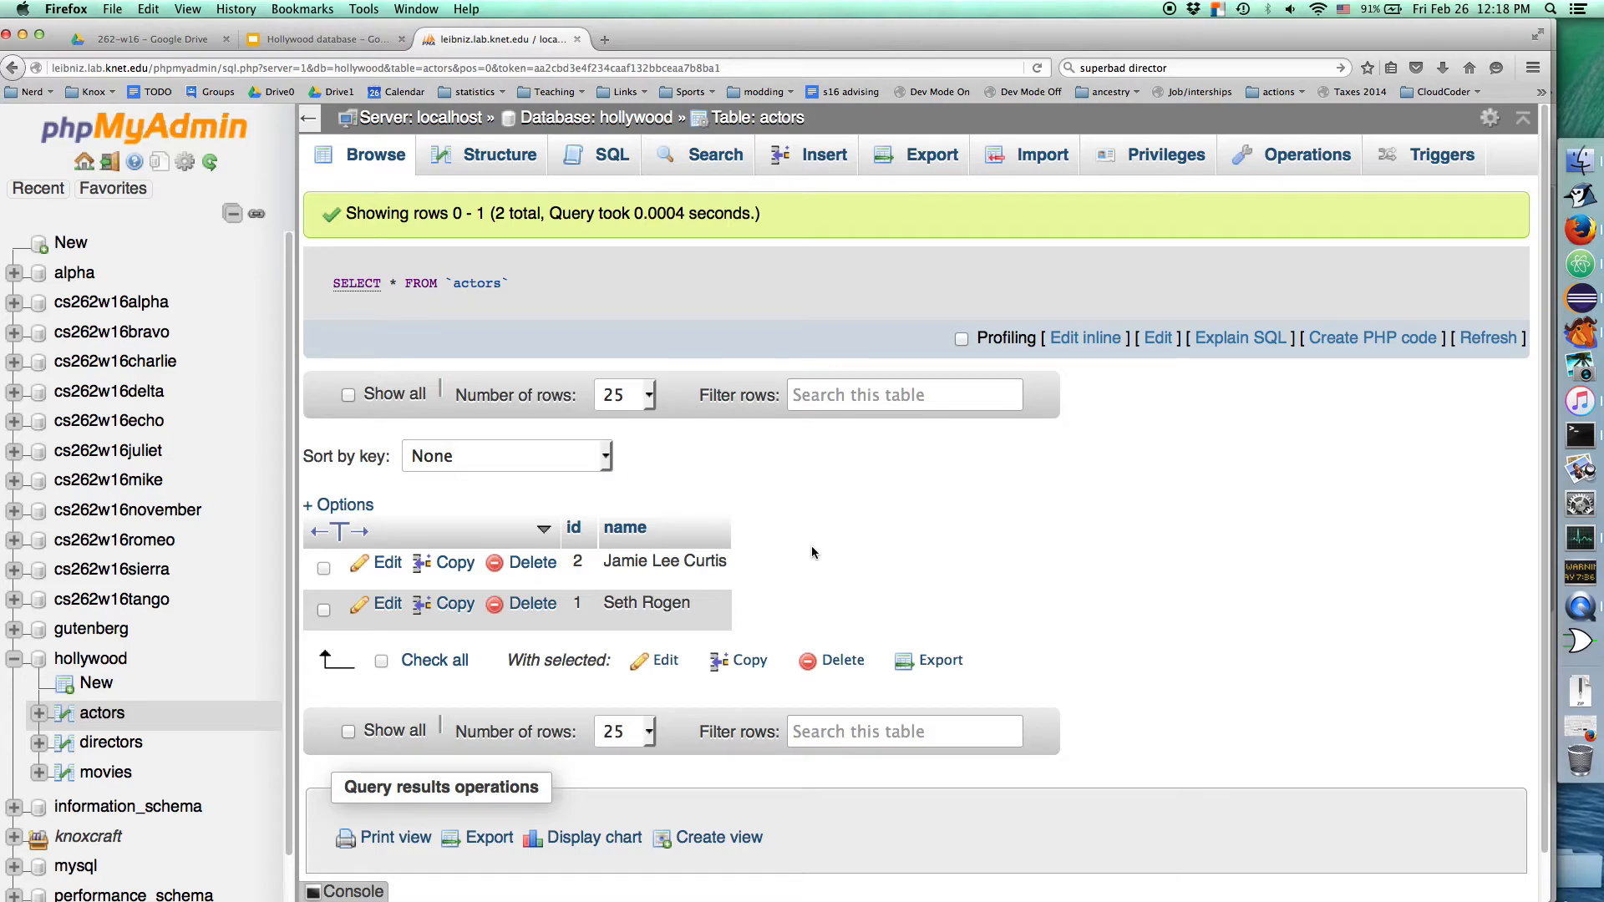
pyautogui.click(105, 772)
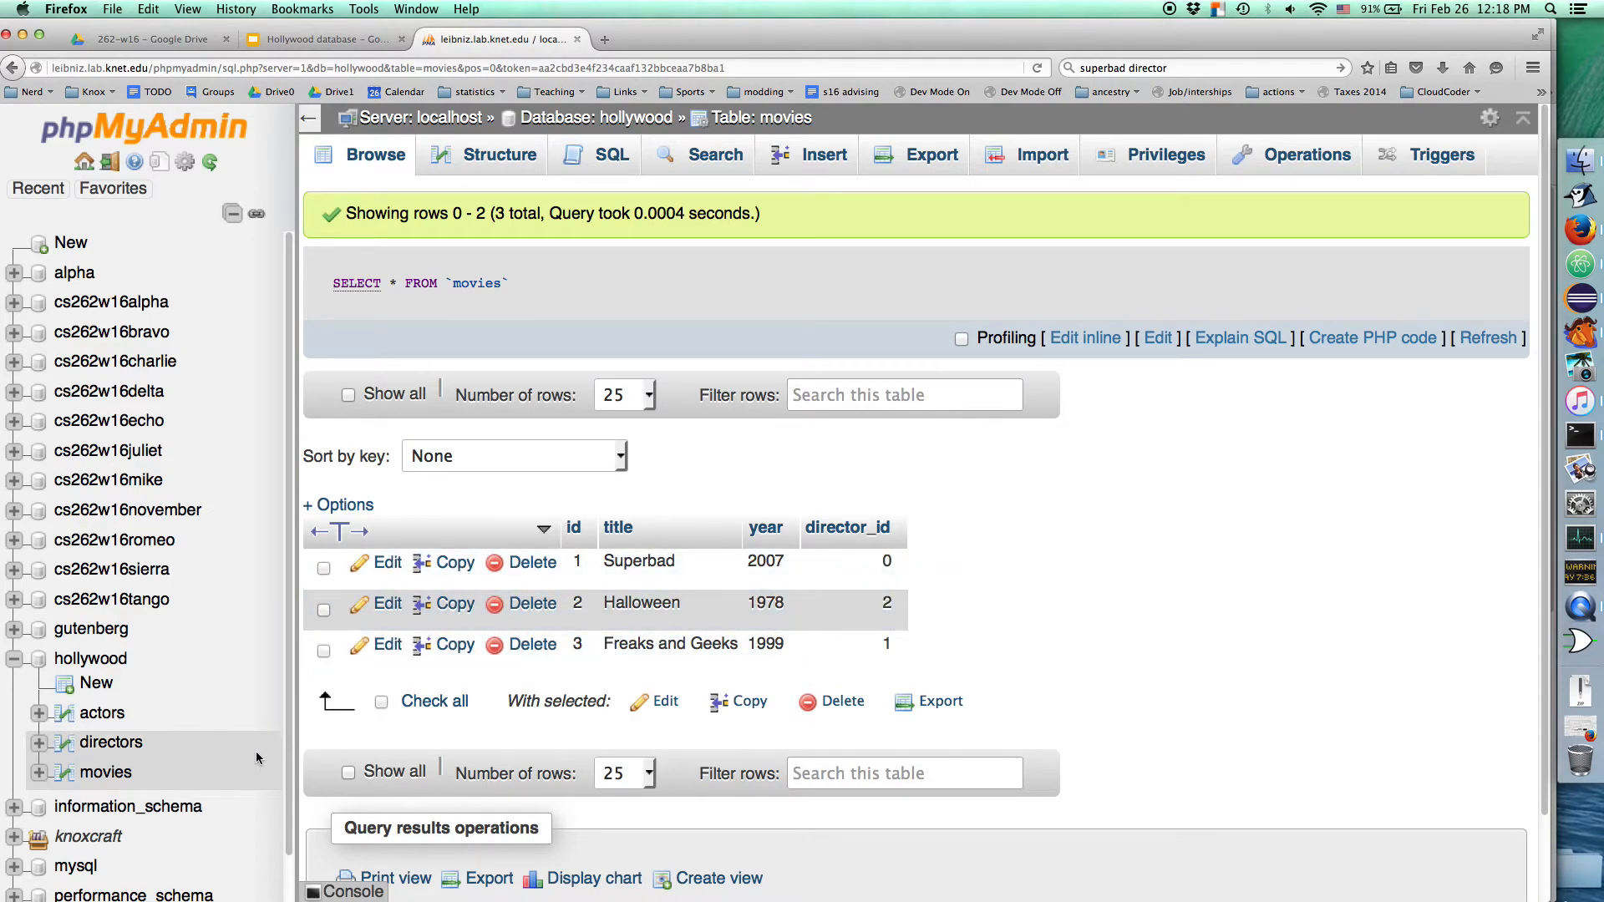
# - Start a new table named actors_in_movies with 2 columns in the hollywood database
pyautogui.click(91, 658)
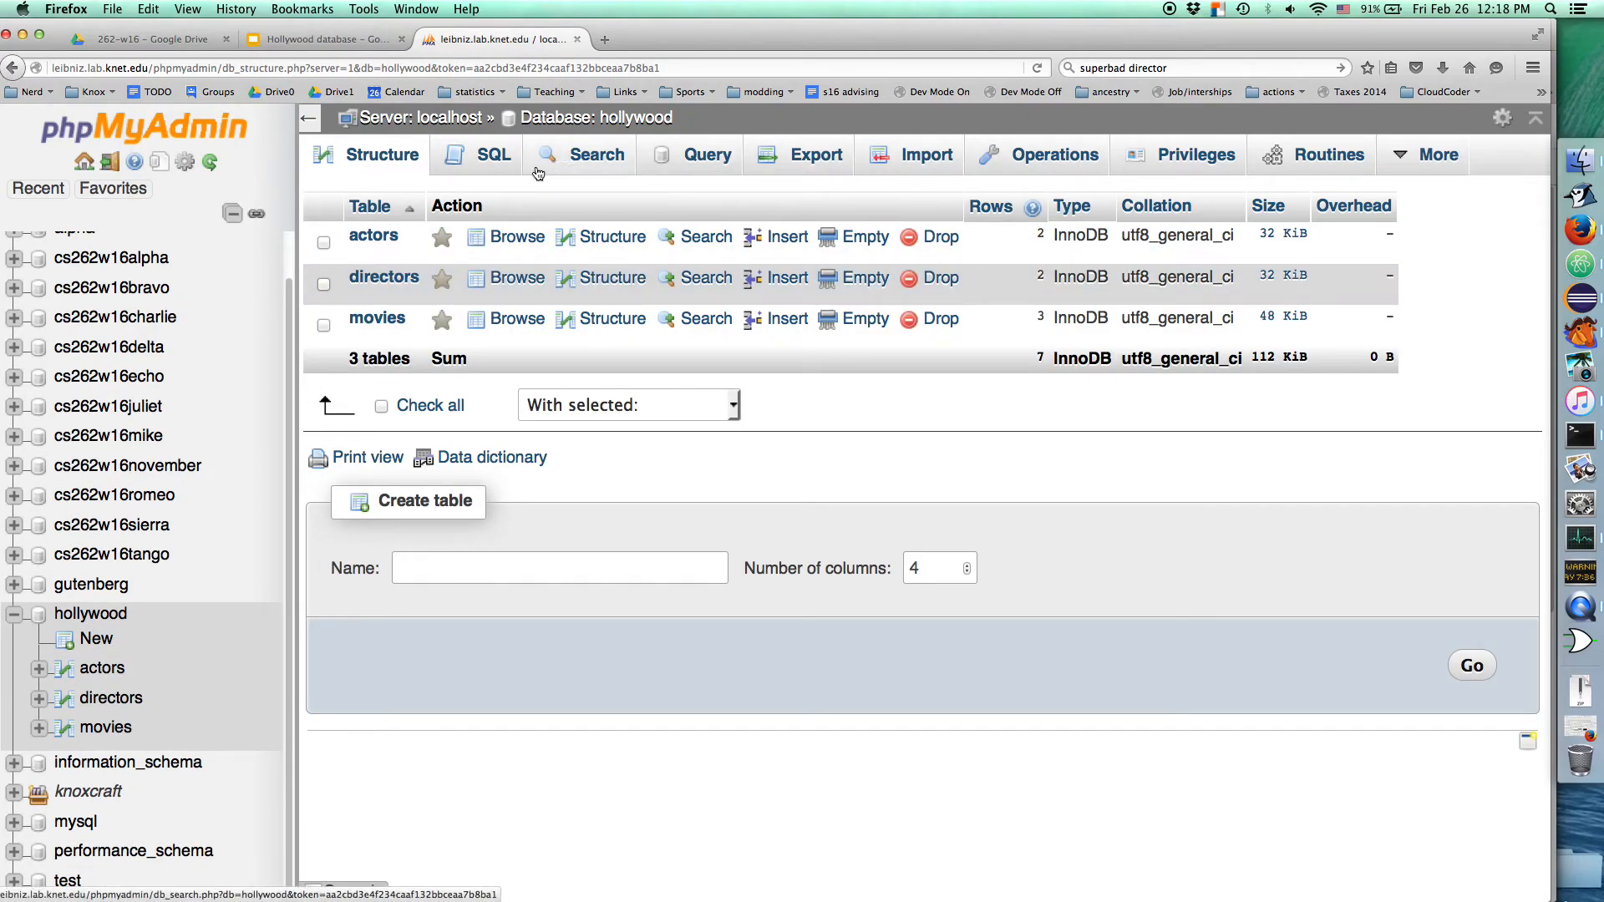
pyautogui.click(473, 564)
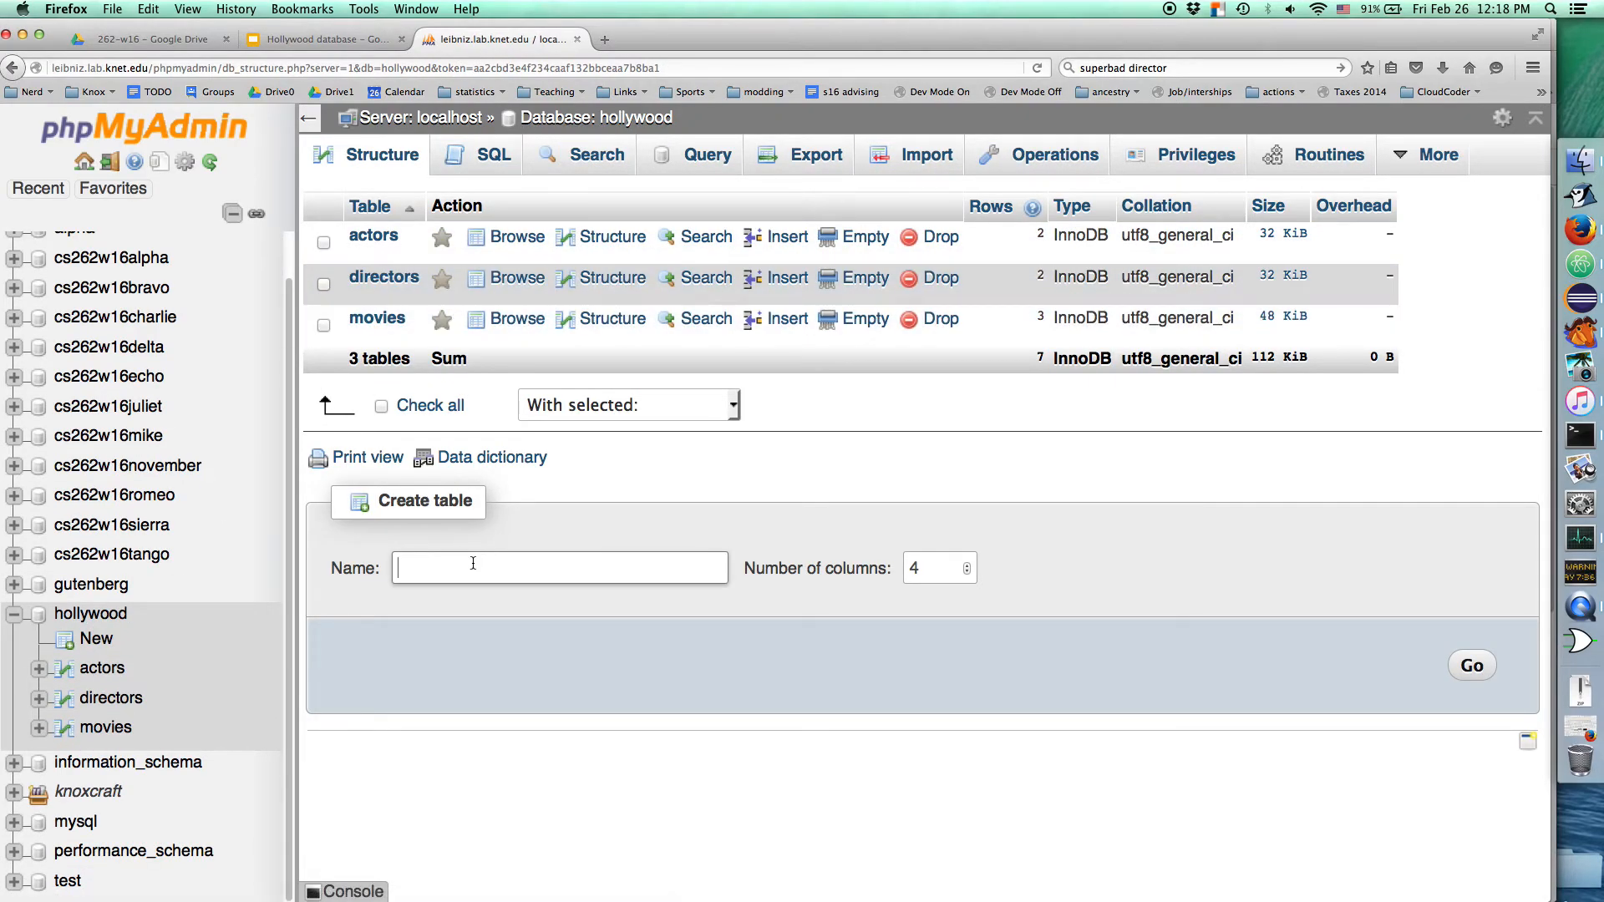
pyautogui.write('acto')
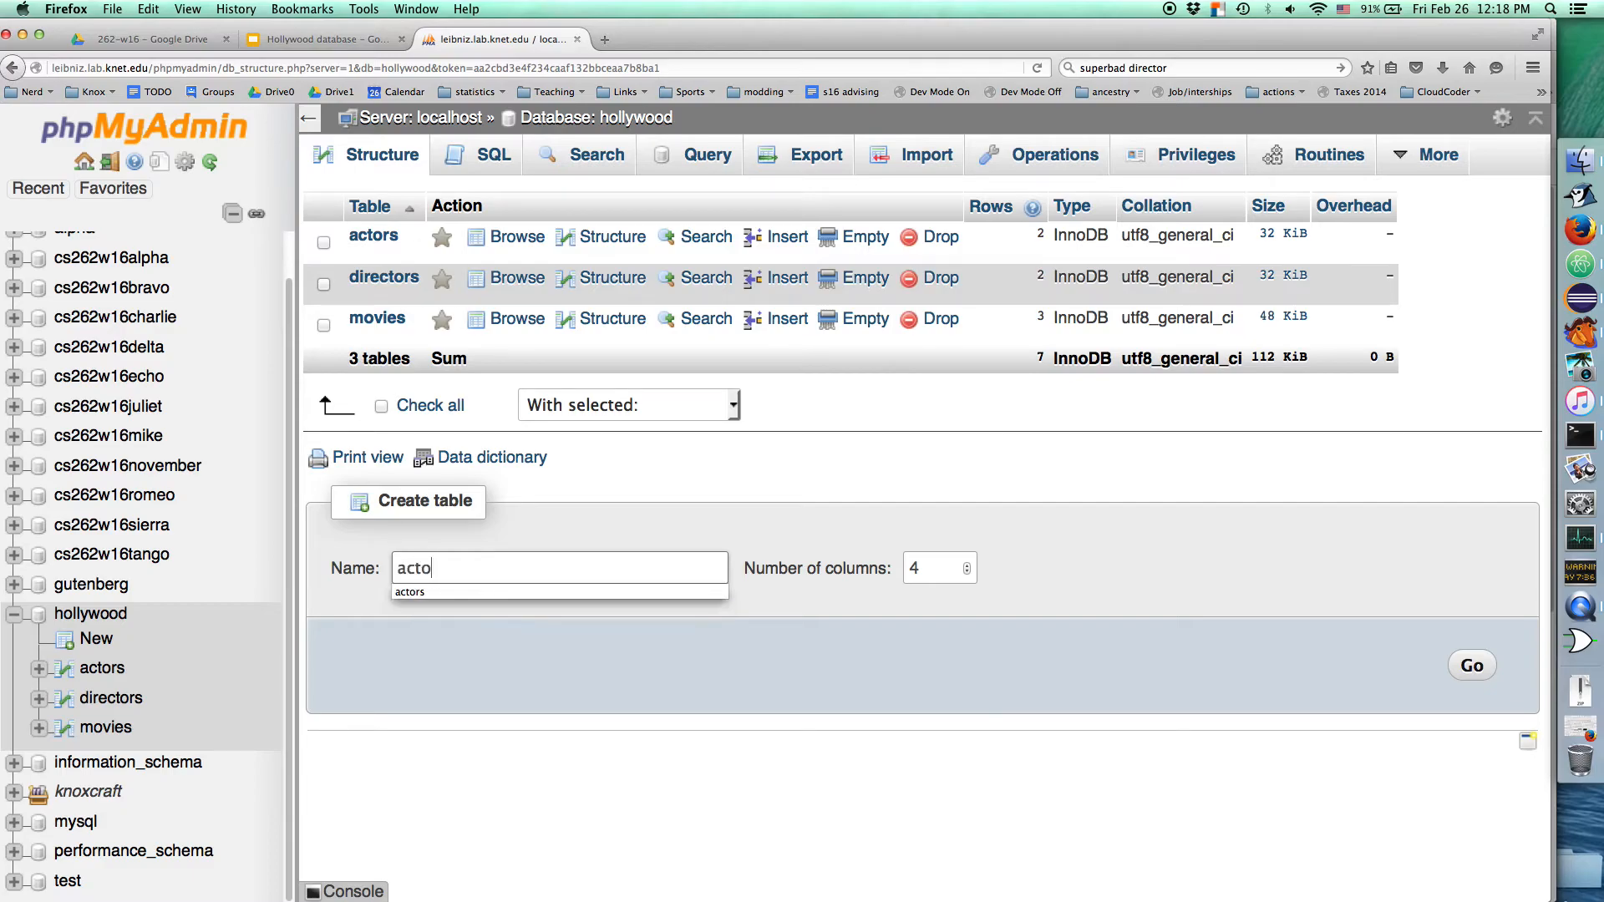
pyautogui.write('rs_in_m')
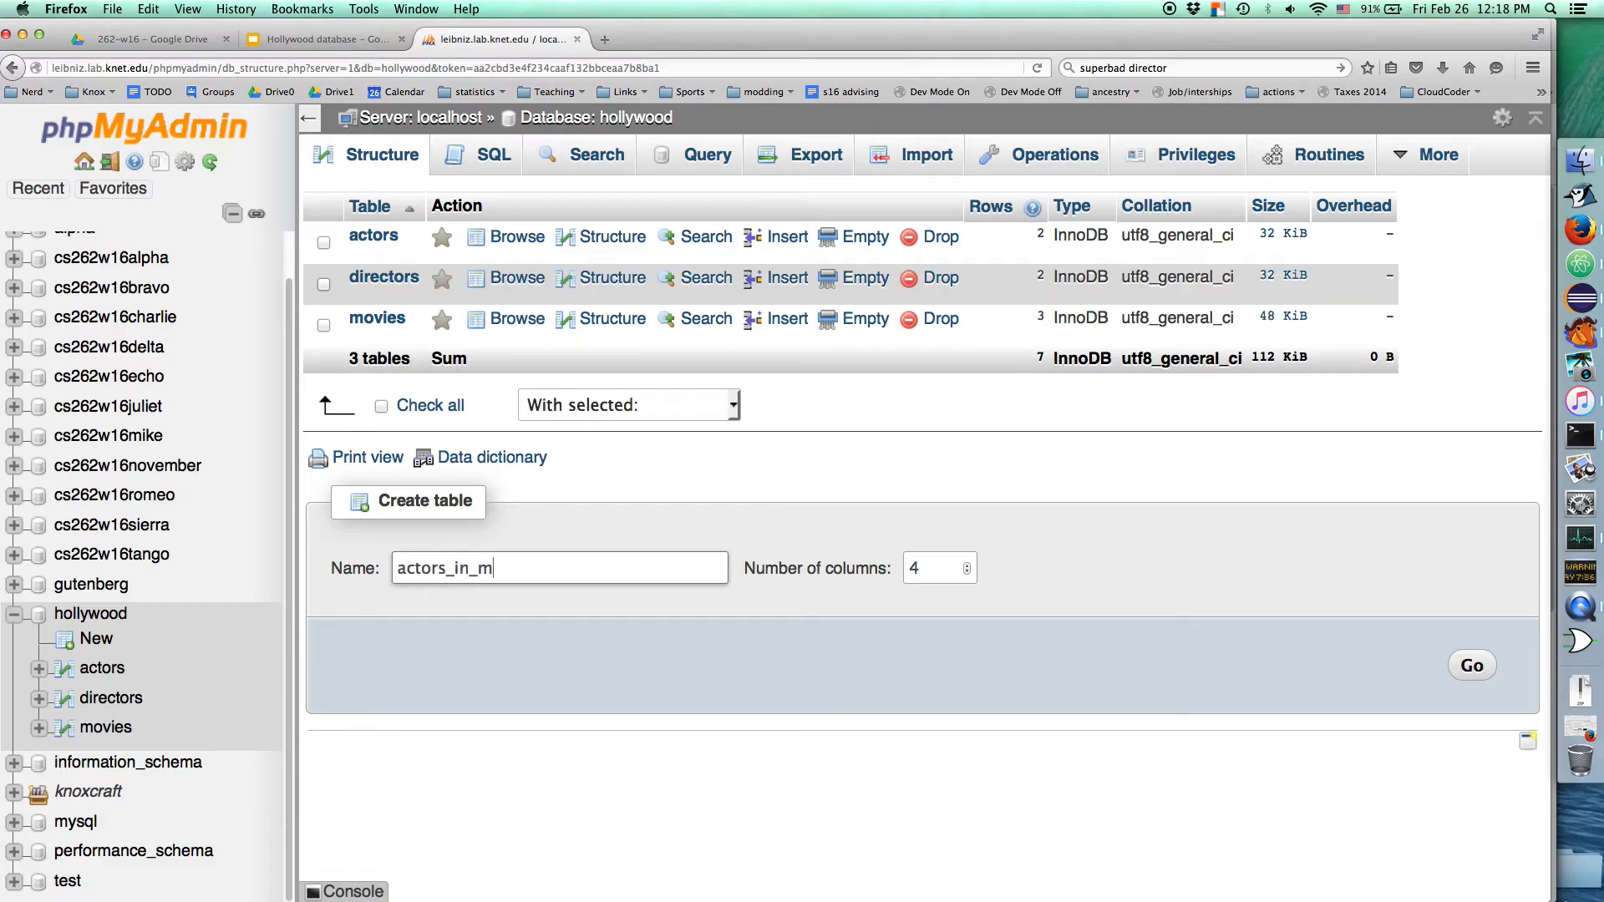
pyautogui.write('ovies')
pyautogui.press('Tab')
pyautogui.write('2')
pyautogui.click(1472, 666)
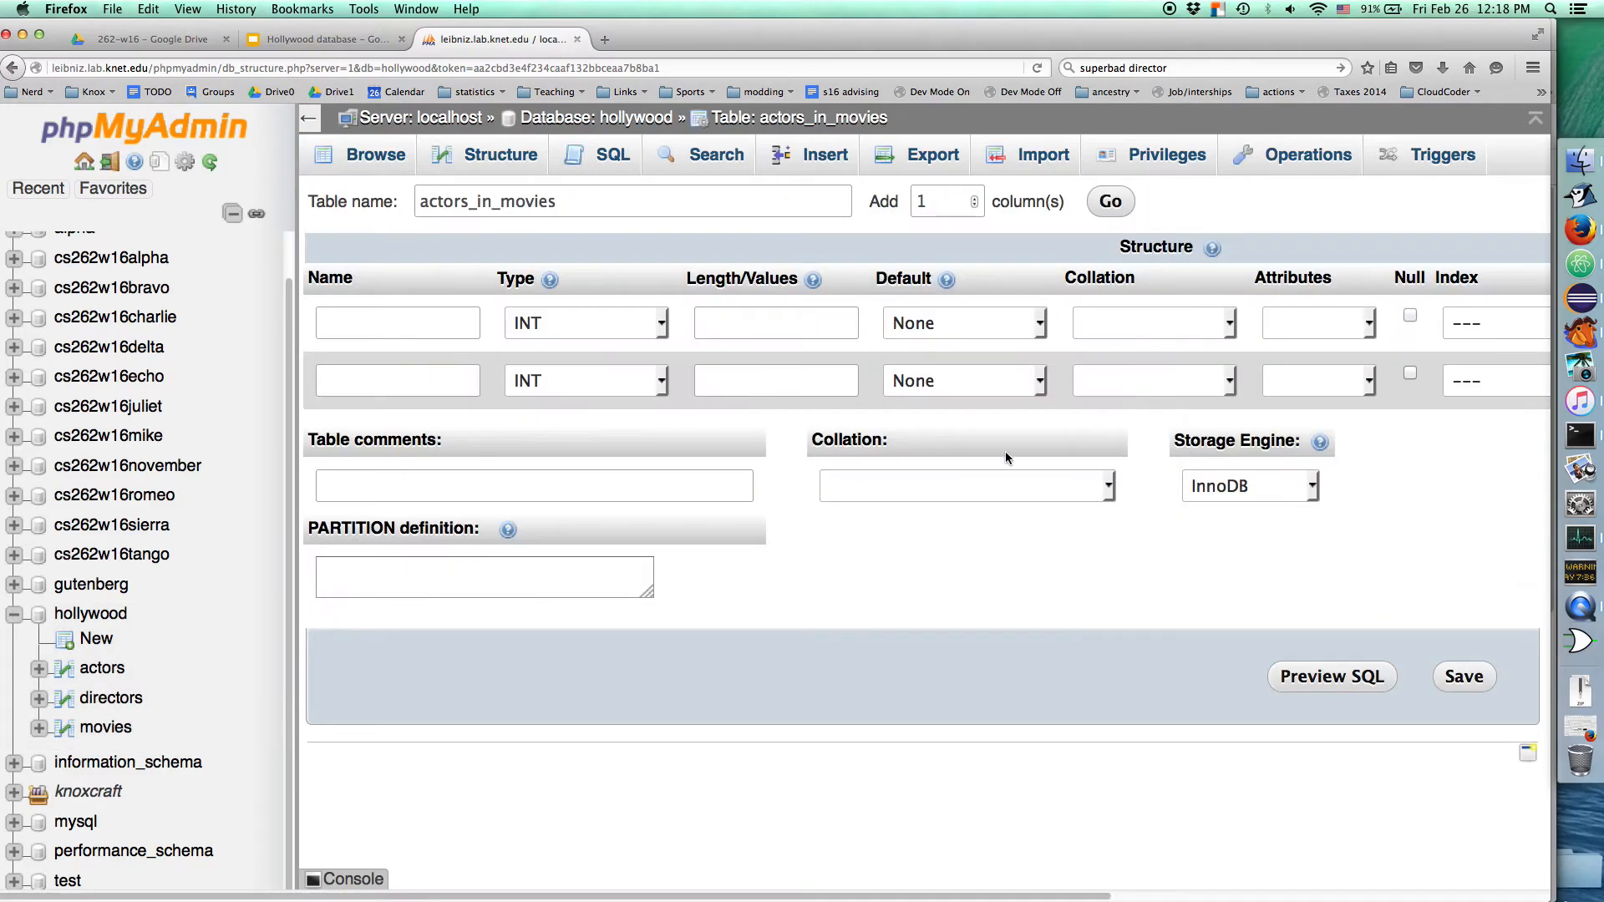
# - Name the two columns of the new table actor_id and movie_id
pyautogui.click(429, 326)
pyautogui.write('actor_id')
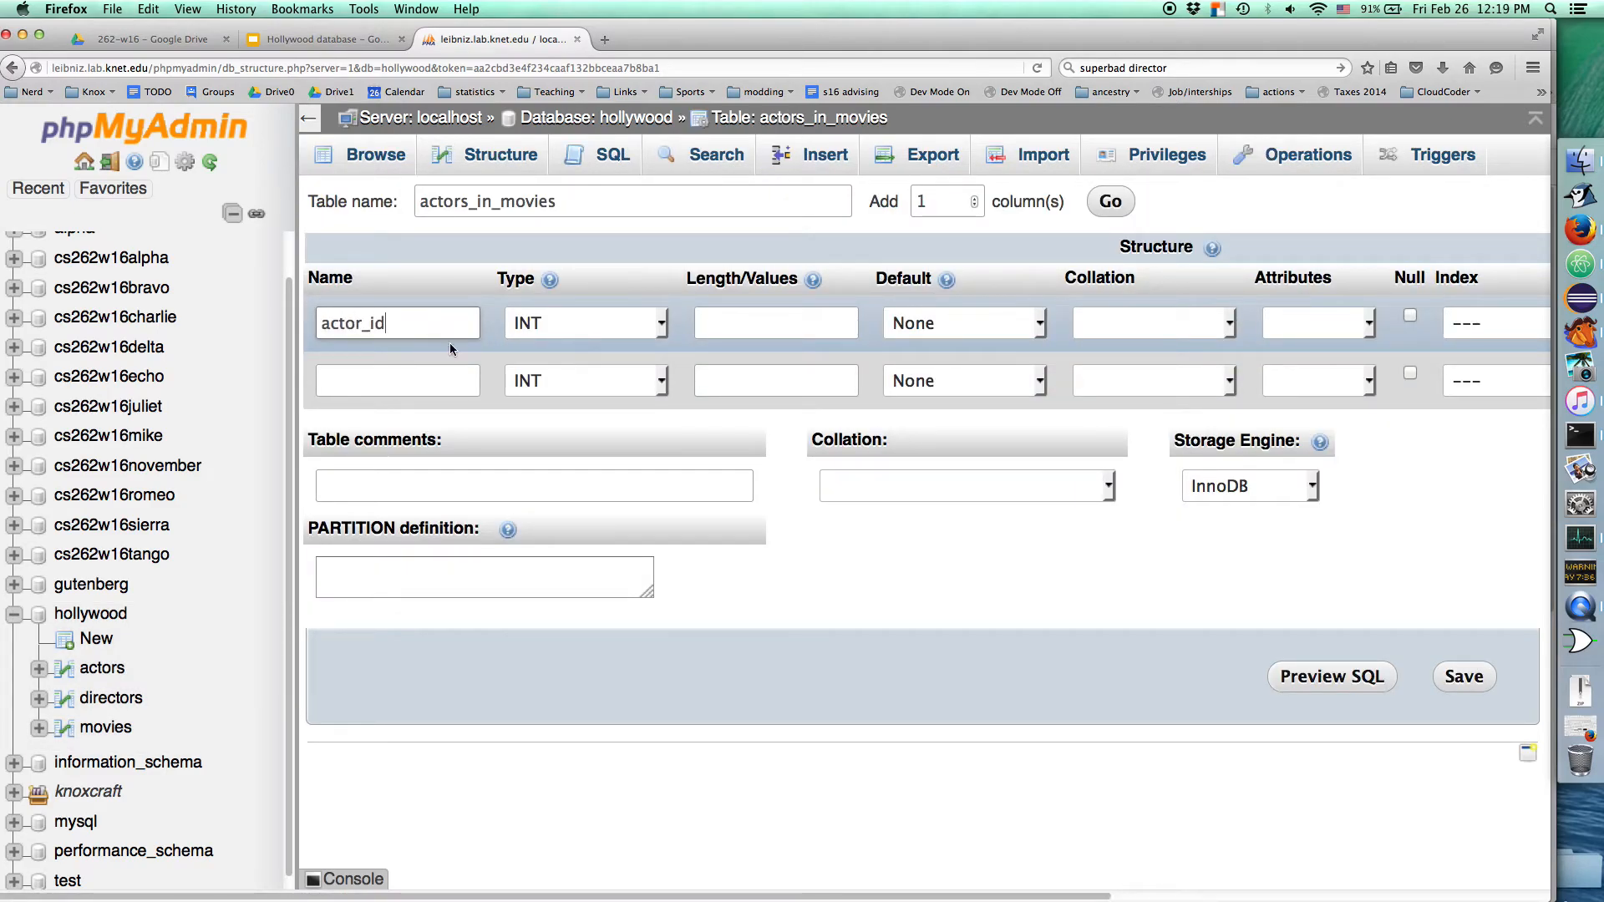
pyautogui.click(430, 371)
pyautogui.write('mov')
pyautogui.press('BackSpace')
pyautogui.write('ovi')
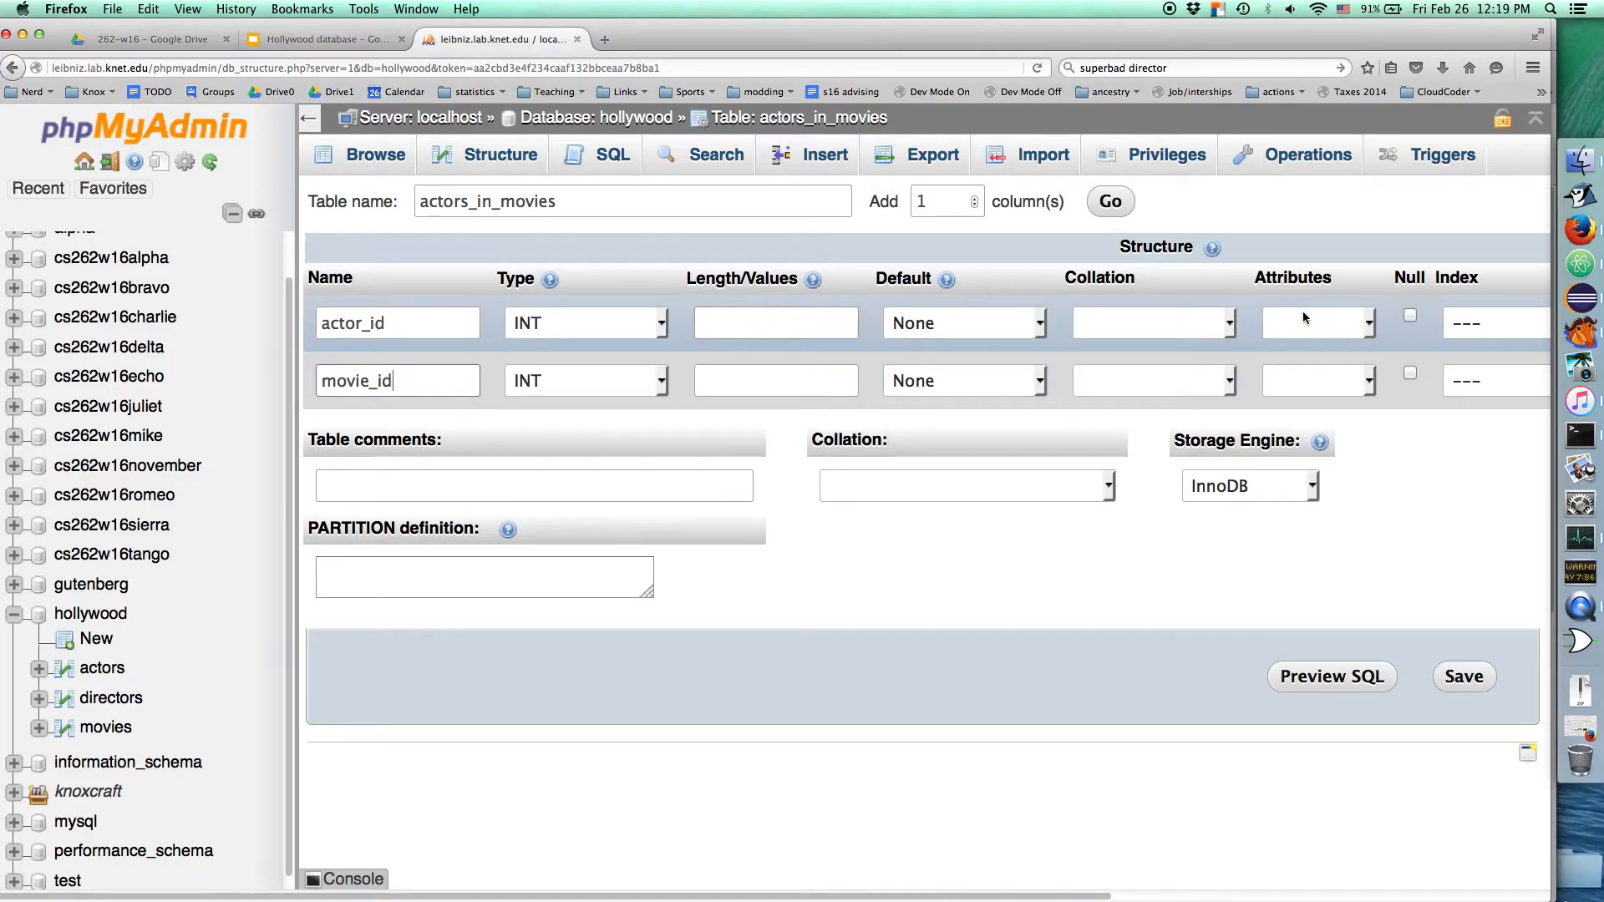
# - Set the attributes of both the actor_id and movie_id columns to UNSIGNED
pyautogui.click(1161, 330)
pyautogui.click(1157, 333)
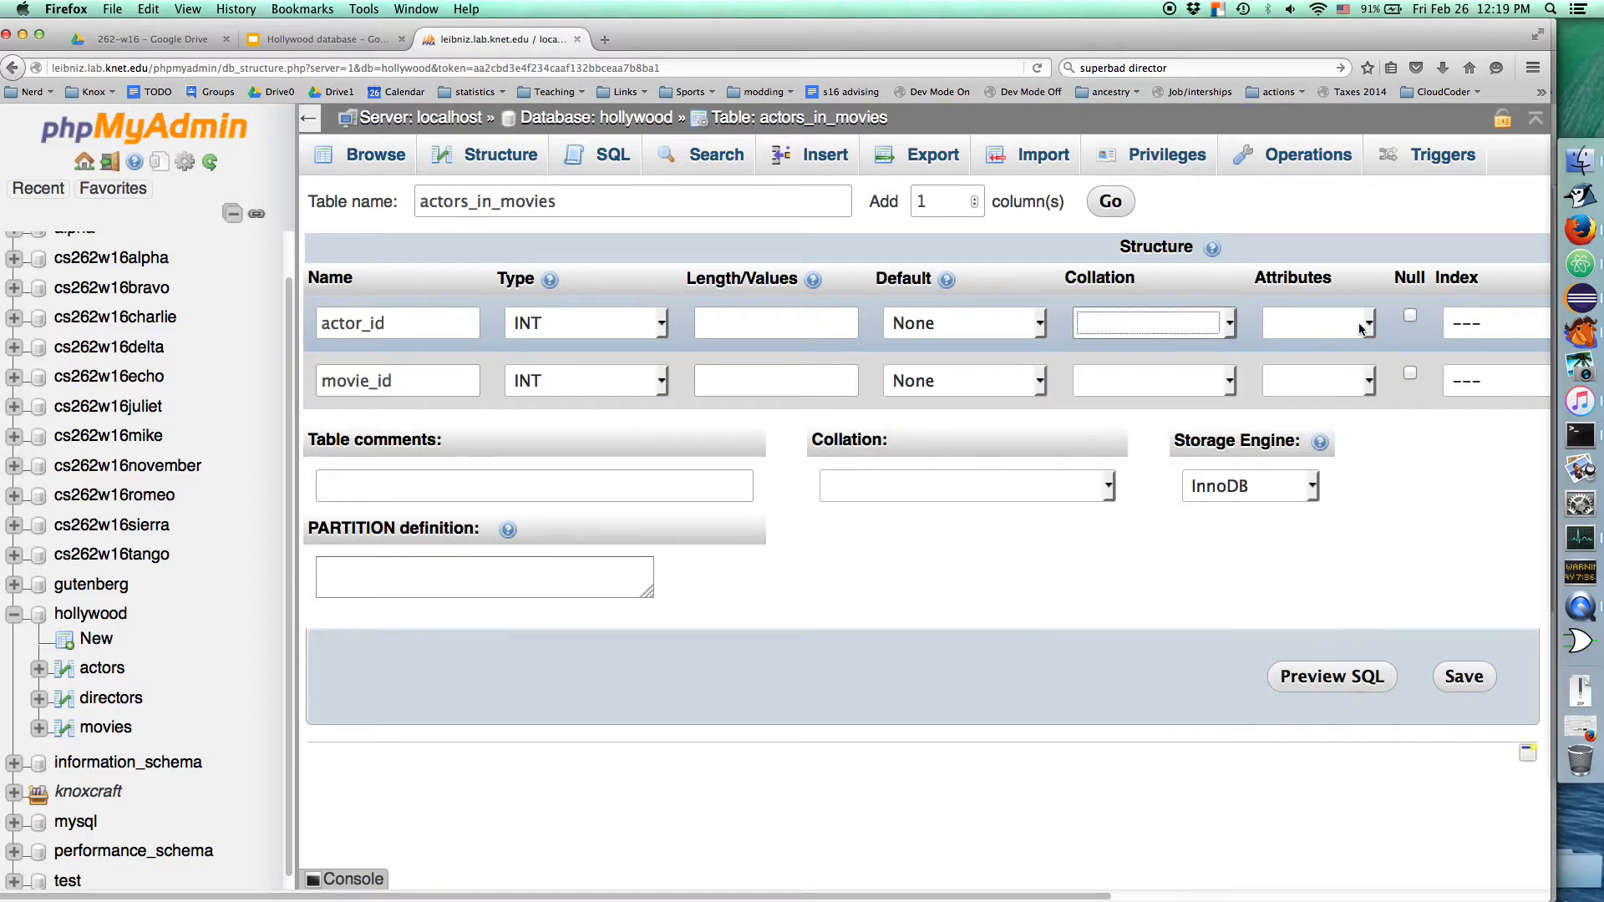
pyautogui.click(1337, 326)
pyautogui.click(1309, 388)
pyautogui.click(1316, 380)
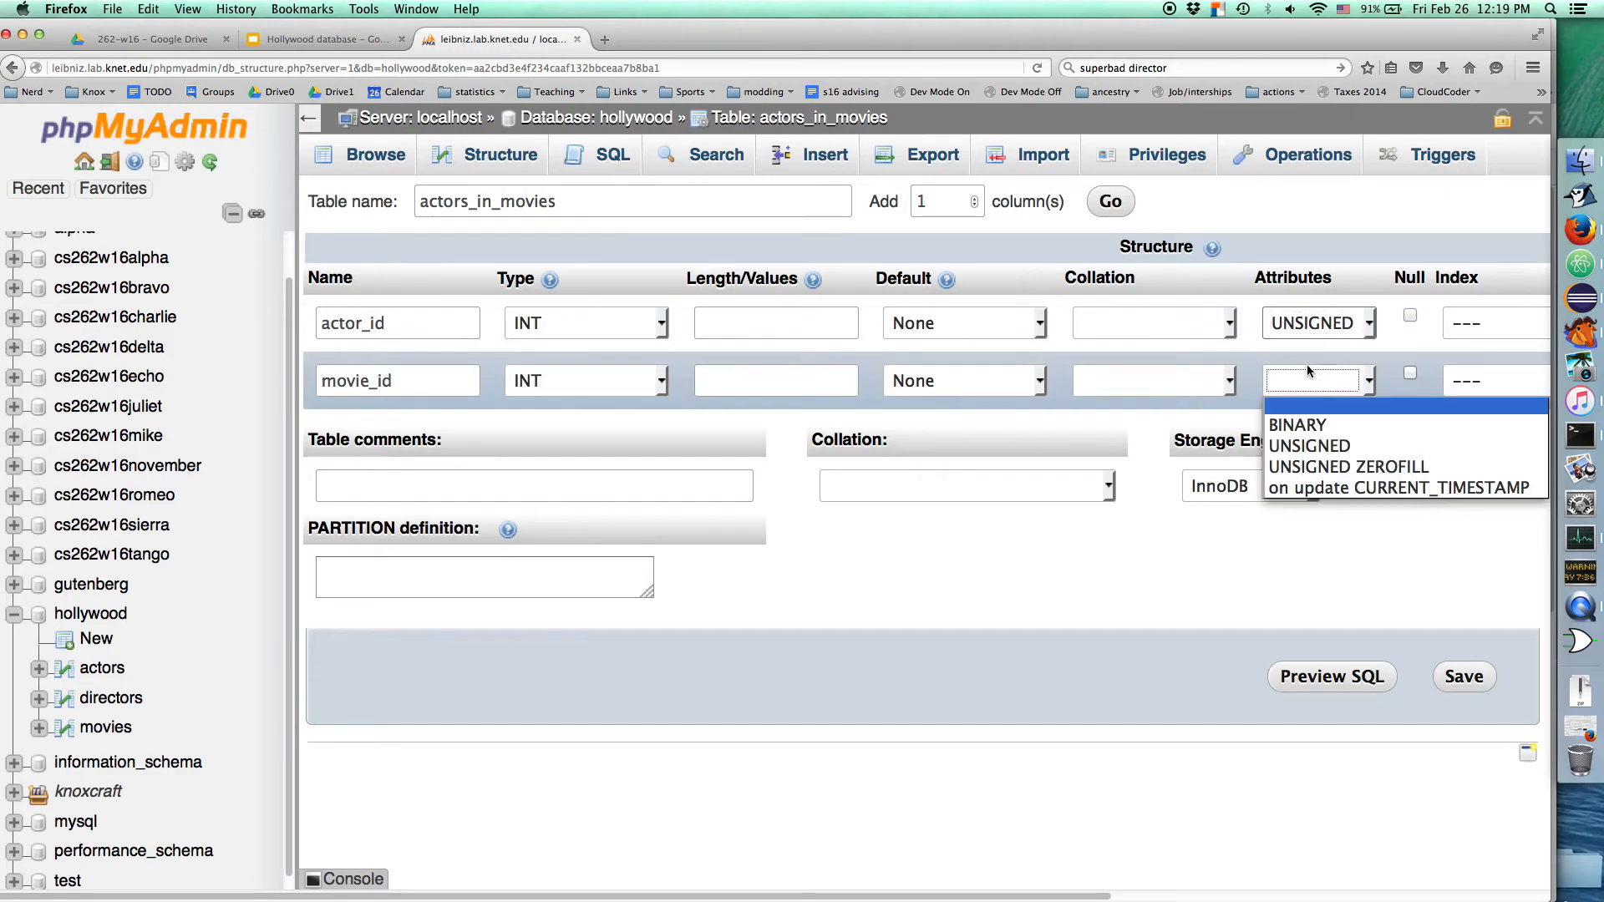
pyautogui.click(1309, 445)
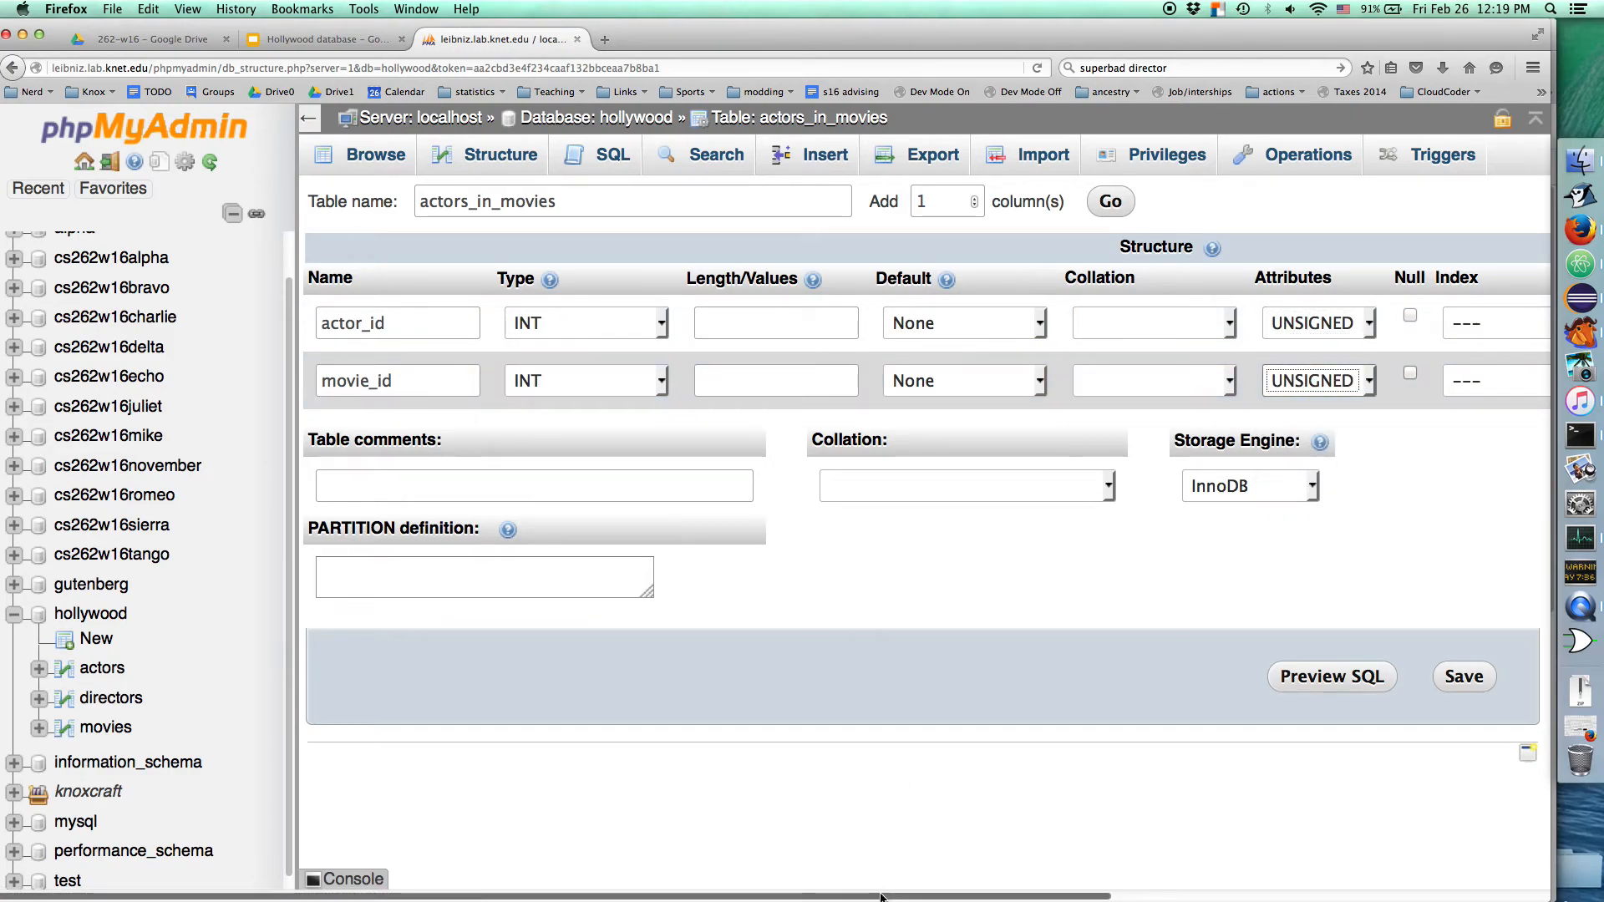
# - Make actor_id and movie_id together the composite PRIMARY index of the new actors_in_movies table
pyautogui.moveTo(882, 894); pyautogui.dragTo(1340, 856)
pyautogui.click(994, 321)
pyautogui.click(996, 371)
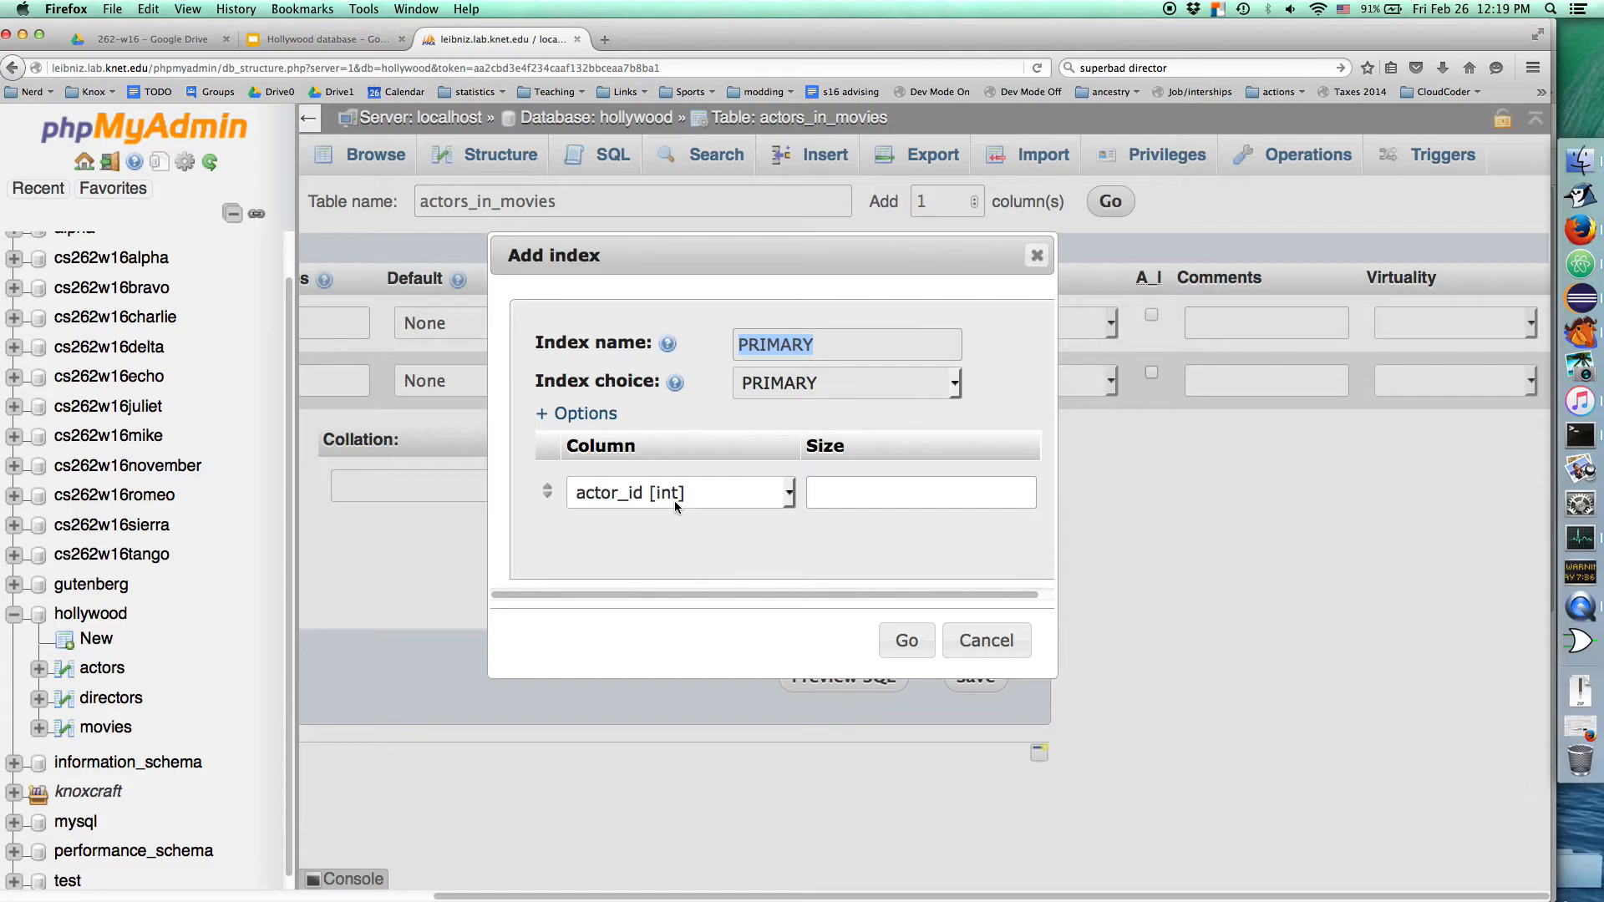
pyautogui.click(574, 417)
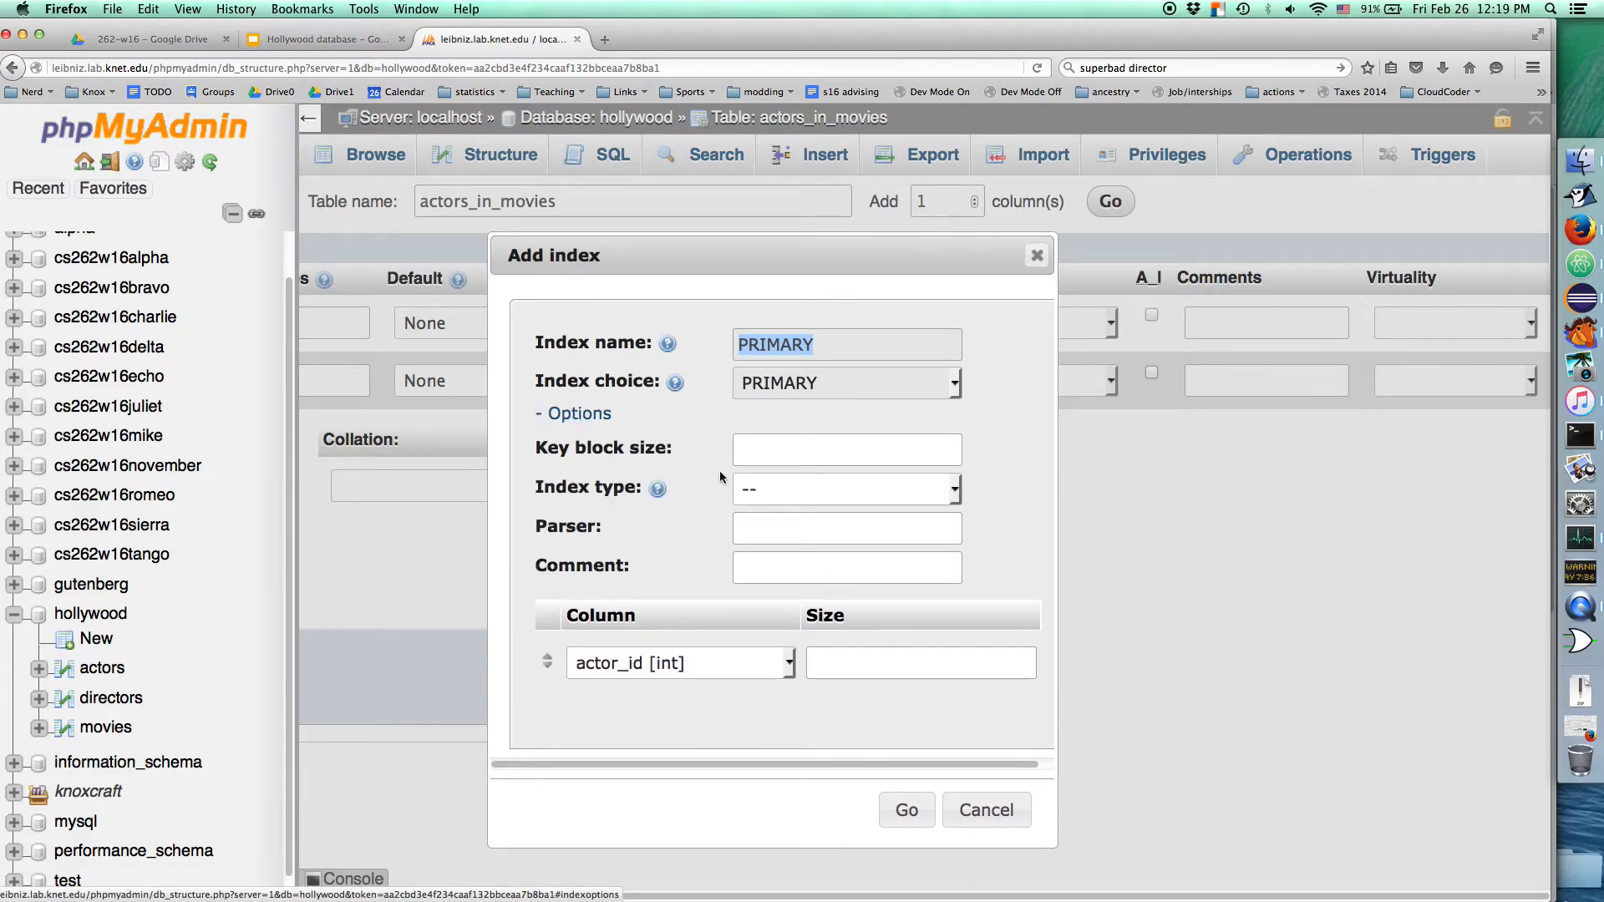
pyautogui.click(585, 414)
pyautogui.click(971, 644)
pyautogui.click(1016, 398)
pyautogui.click(1004, 451)
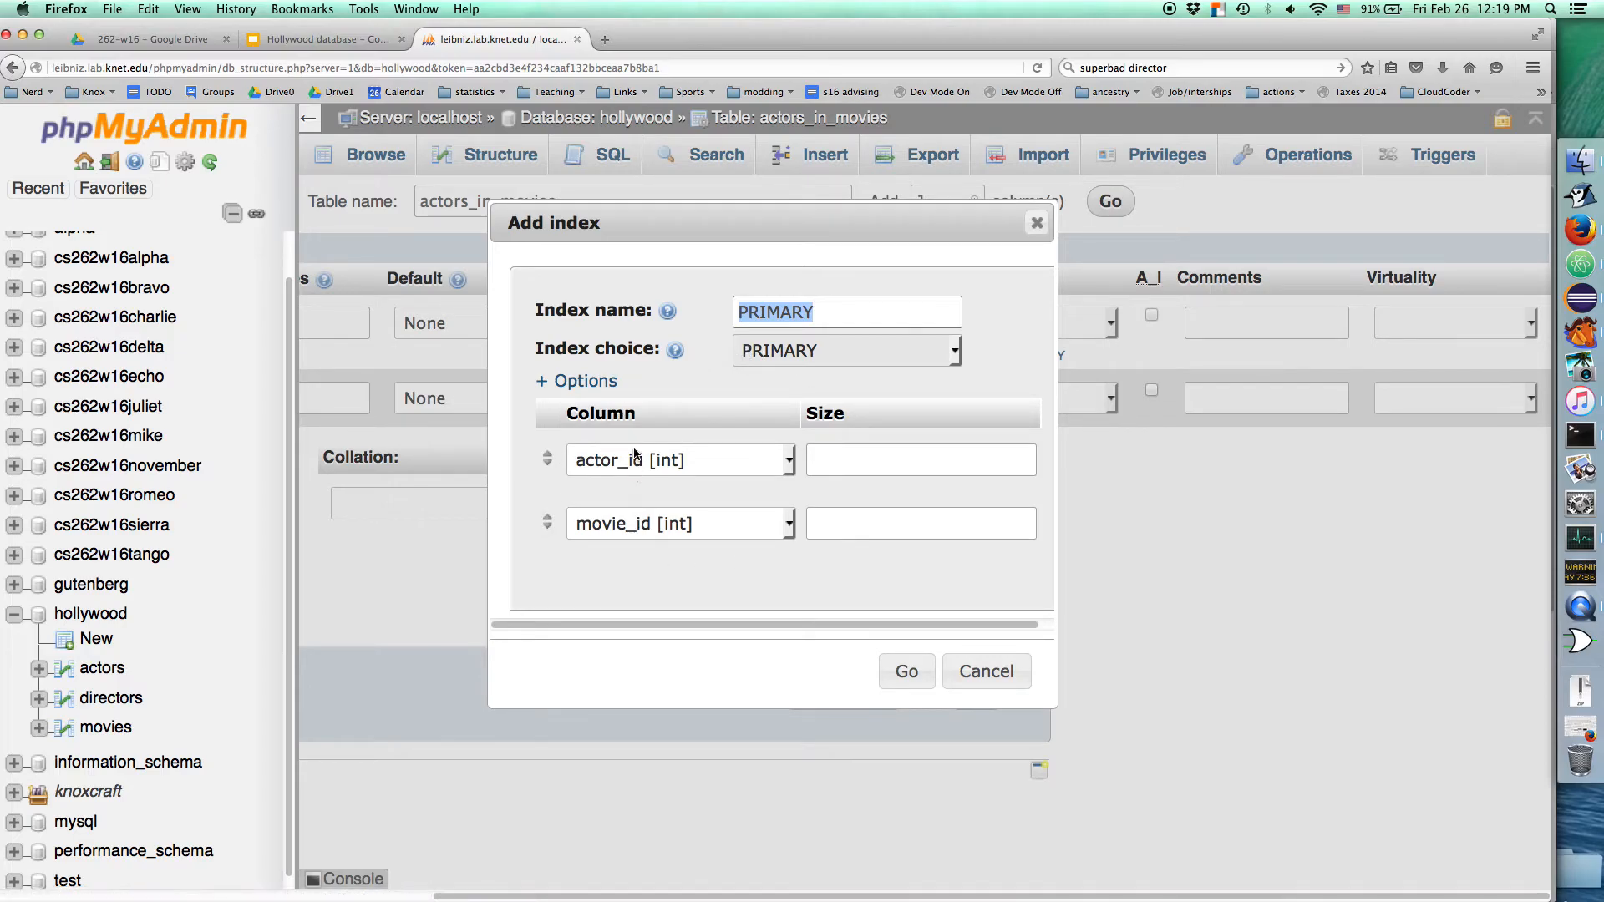
pyautogui.click(908, 671)
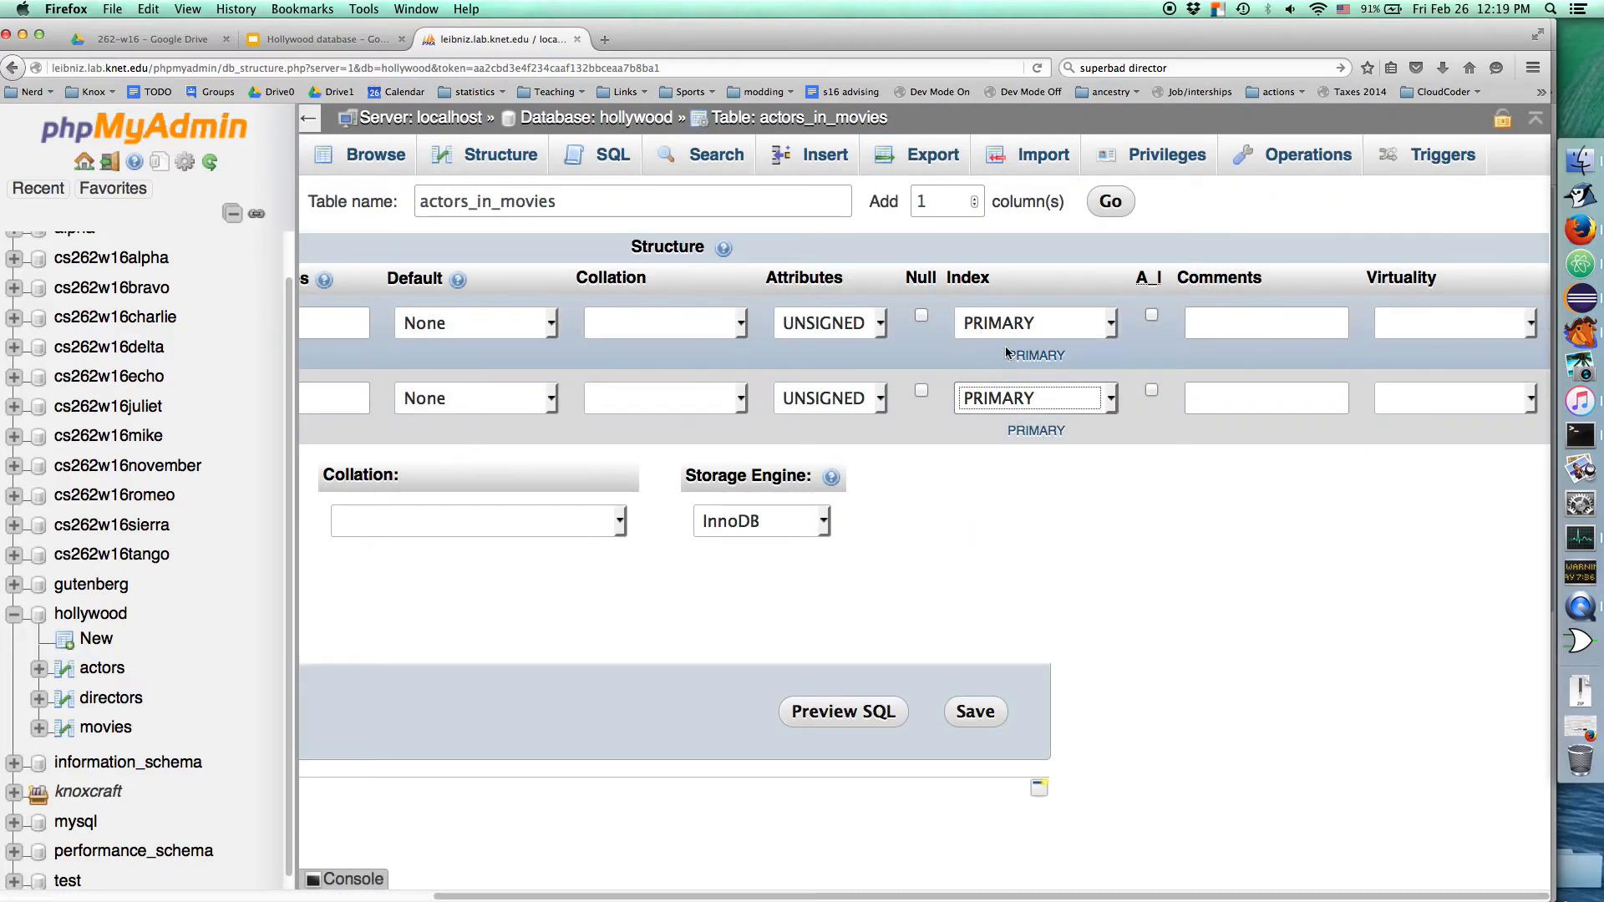
# - Save the actors_in_movies table and display its list of indexes
pyautogui.click(981, 709)
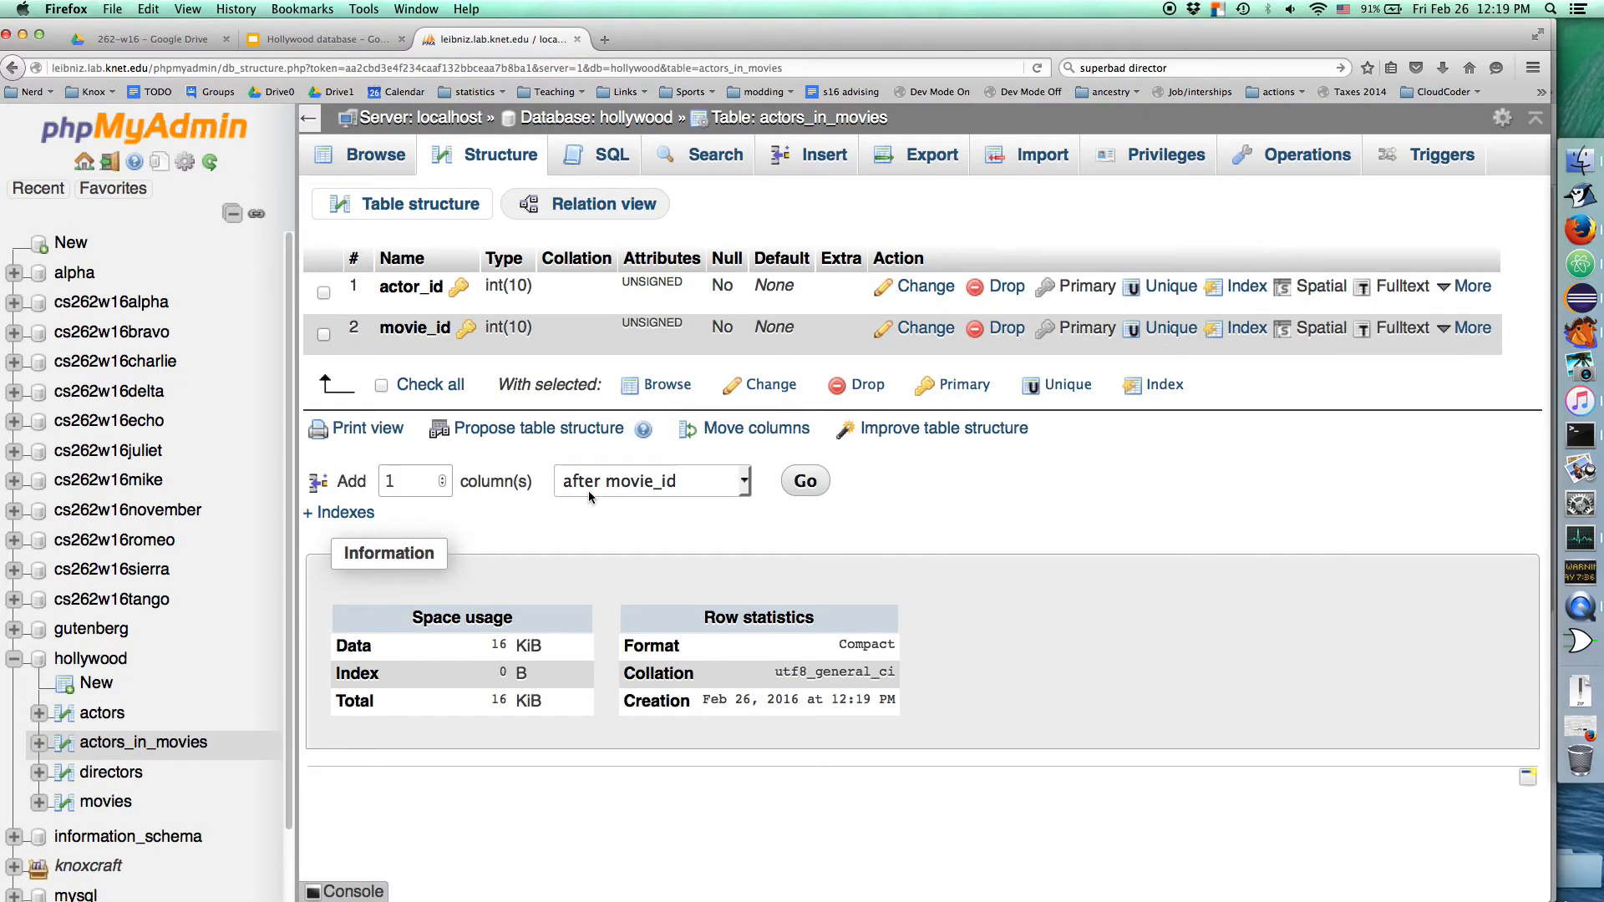
pyautogui.click(349, 512)
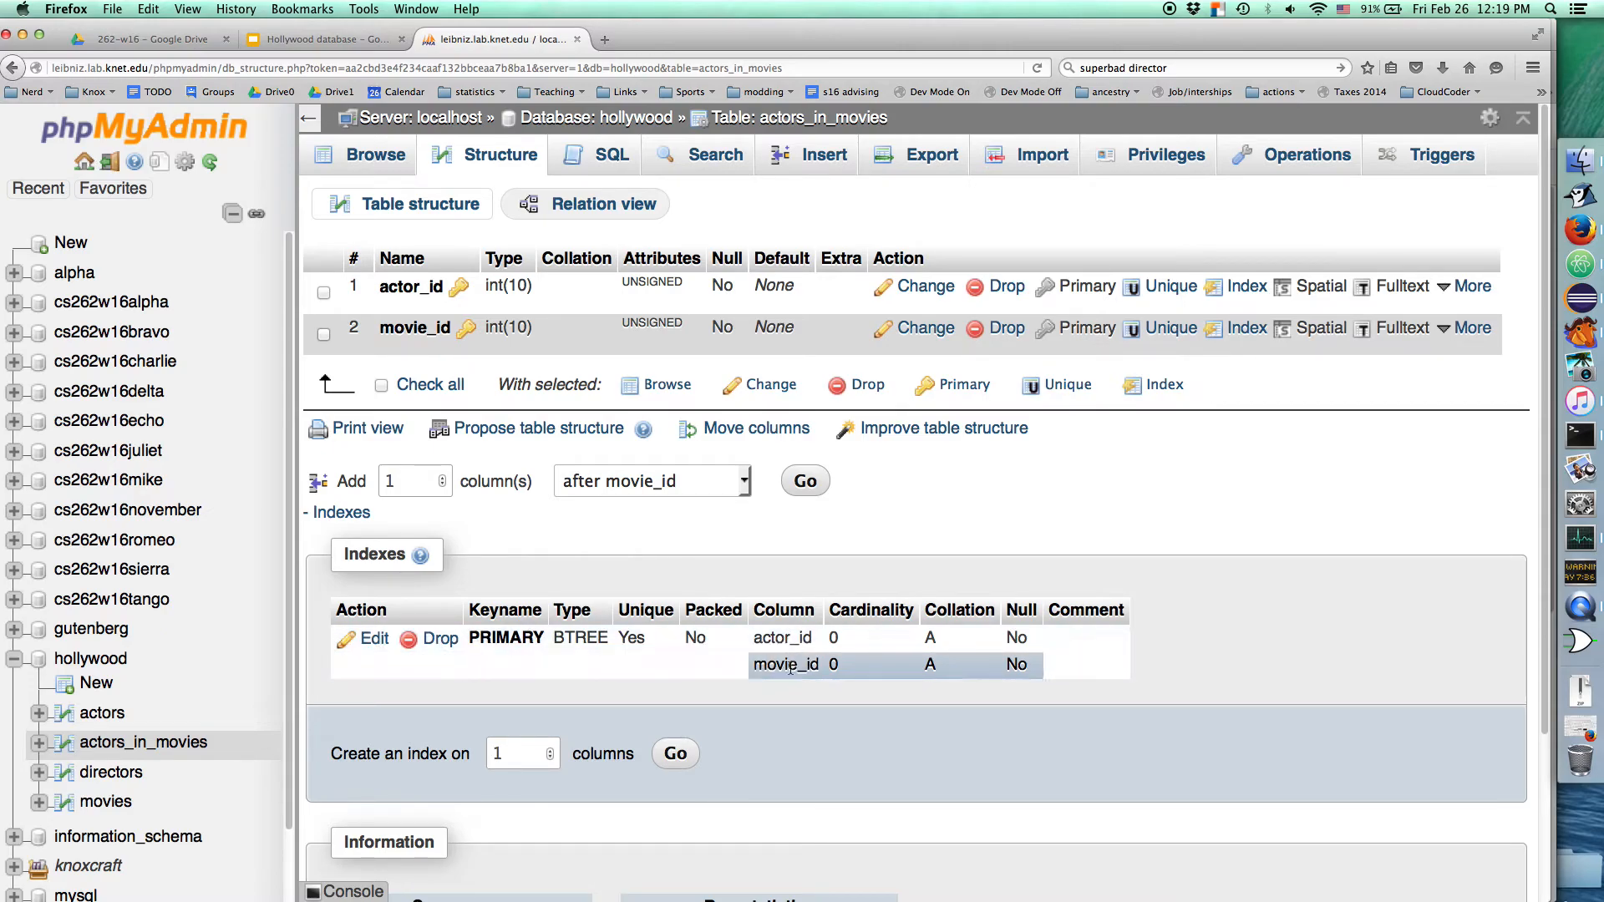
# - Insert two rows into actors_in_movies: actor_id 1 with movie_id 1, and actor_id 2 with movie_id 2
pyautogui.click(826, 158)
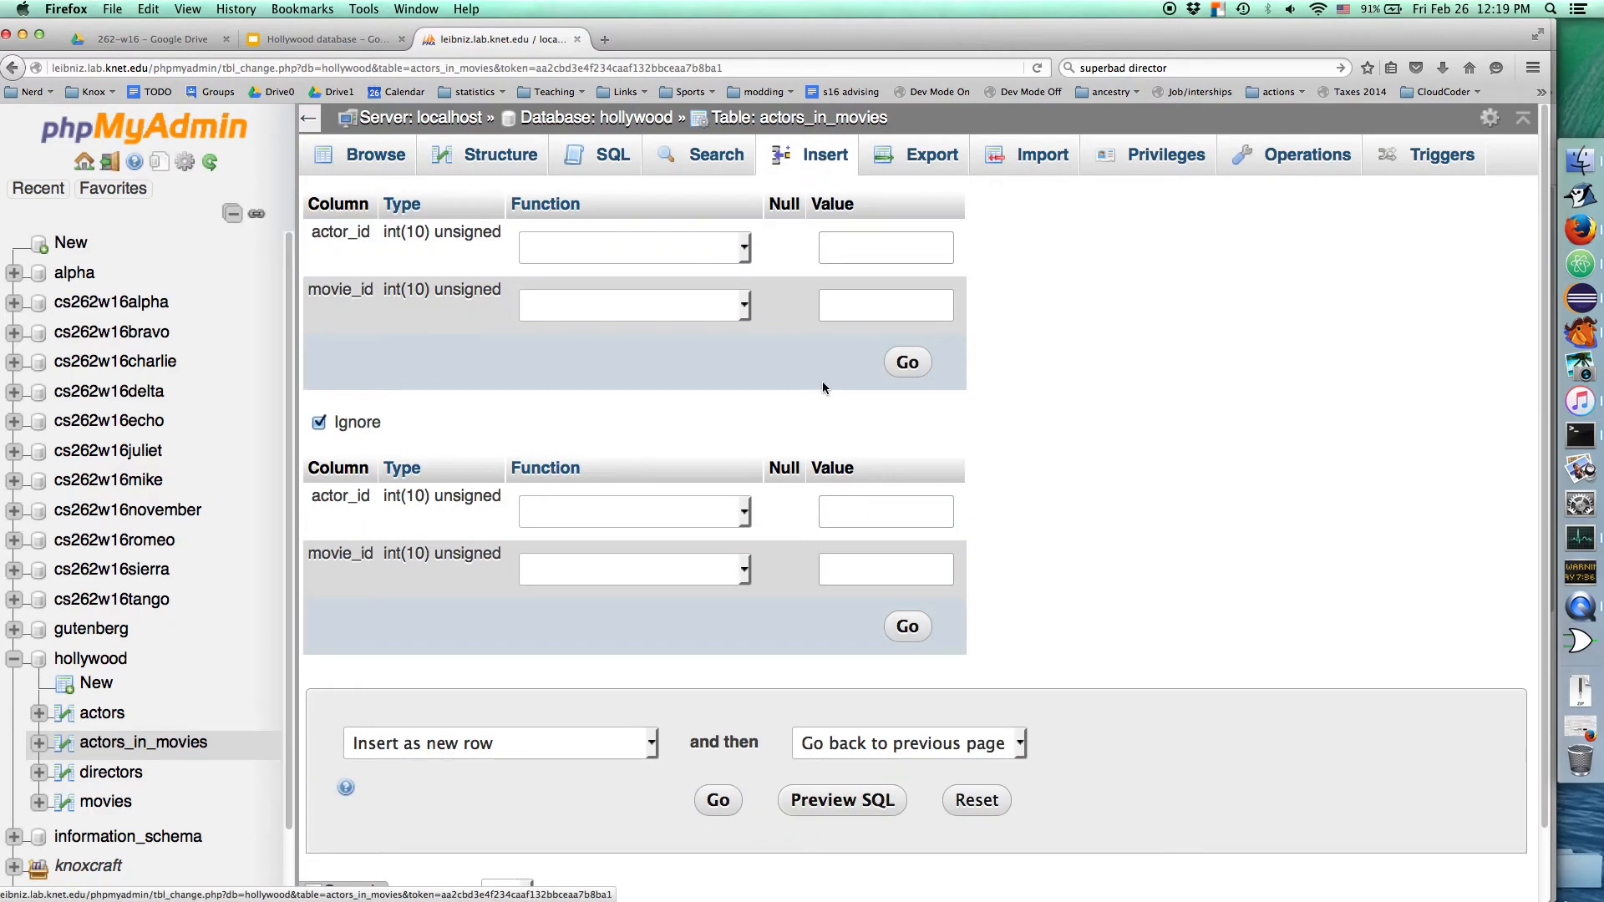
pyautogui.click(866, 248)
pyautogui.write('1')
pyautogui.click(846, 314)
pyautogui.write('1')
pyautogui.click(844, 513)
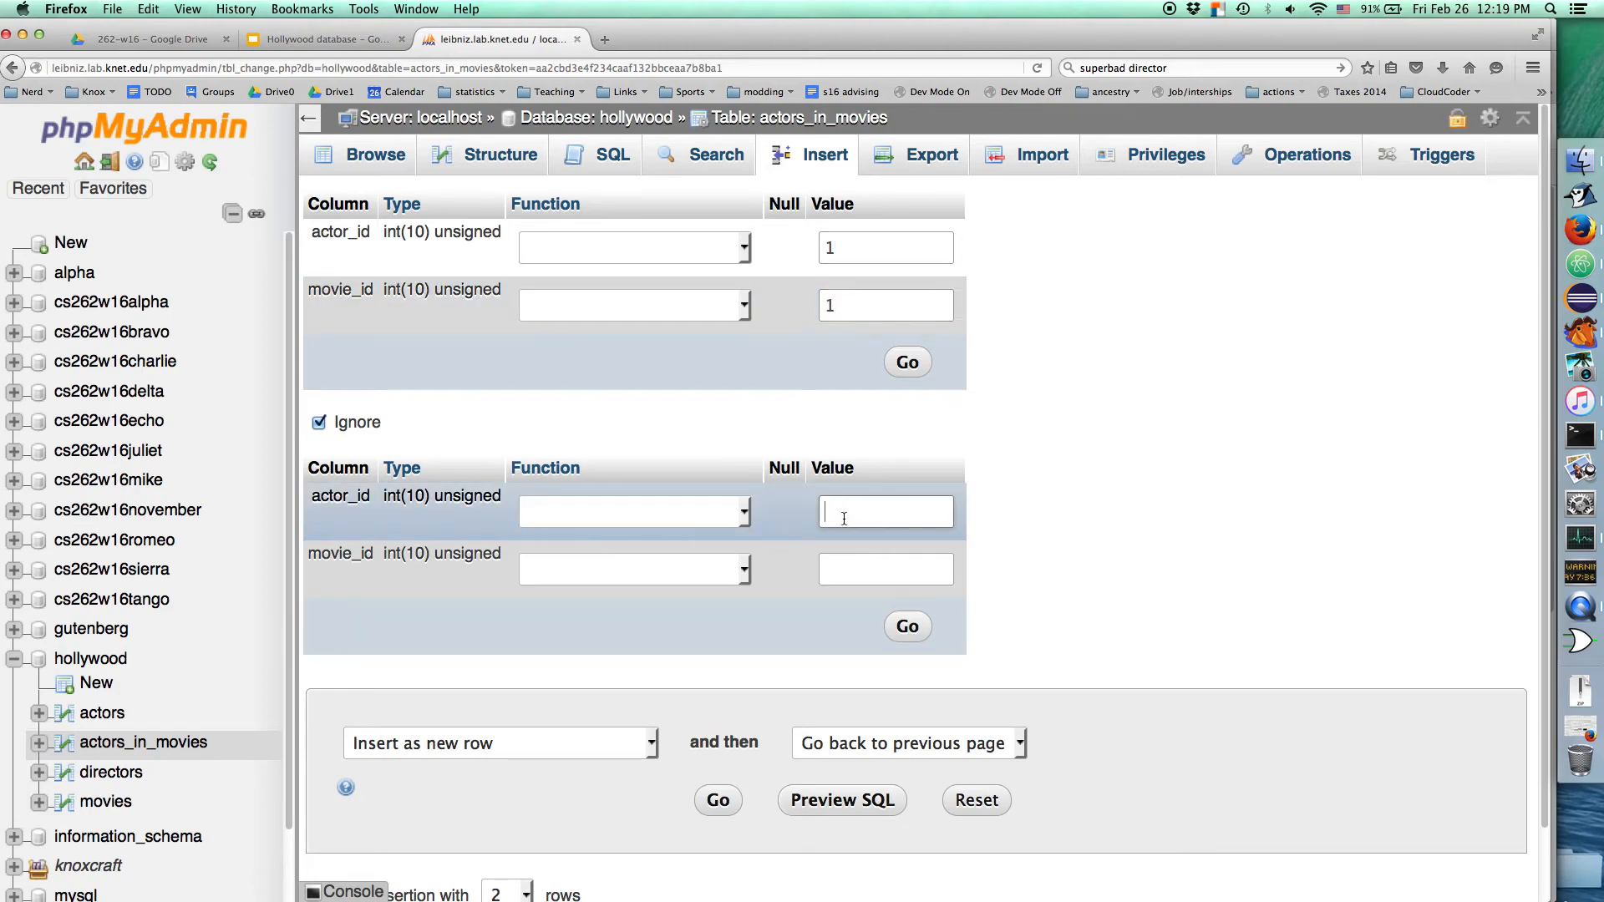
pyautogui.write('2')
pyautogui.click(841, 572)
pyautogui.write('2')
pyautogui.click(904, 627)
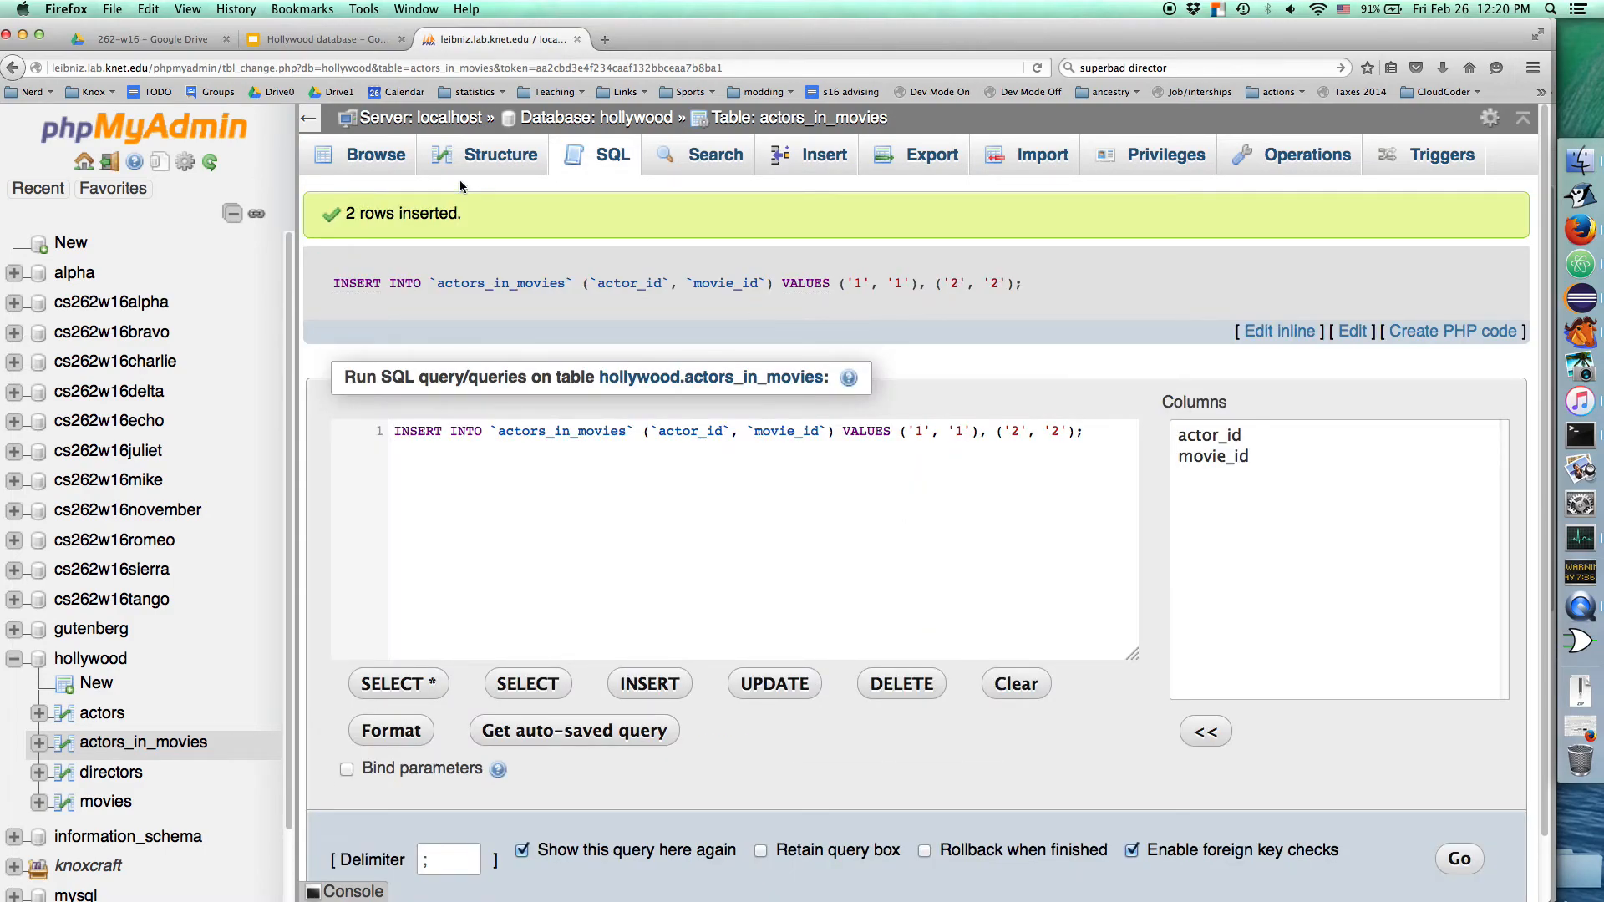
# - Browse the rows of actors_in_movies and compare its ids with the actors and movies tables
pyautogui.click(365, 159)
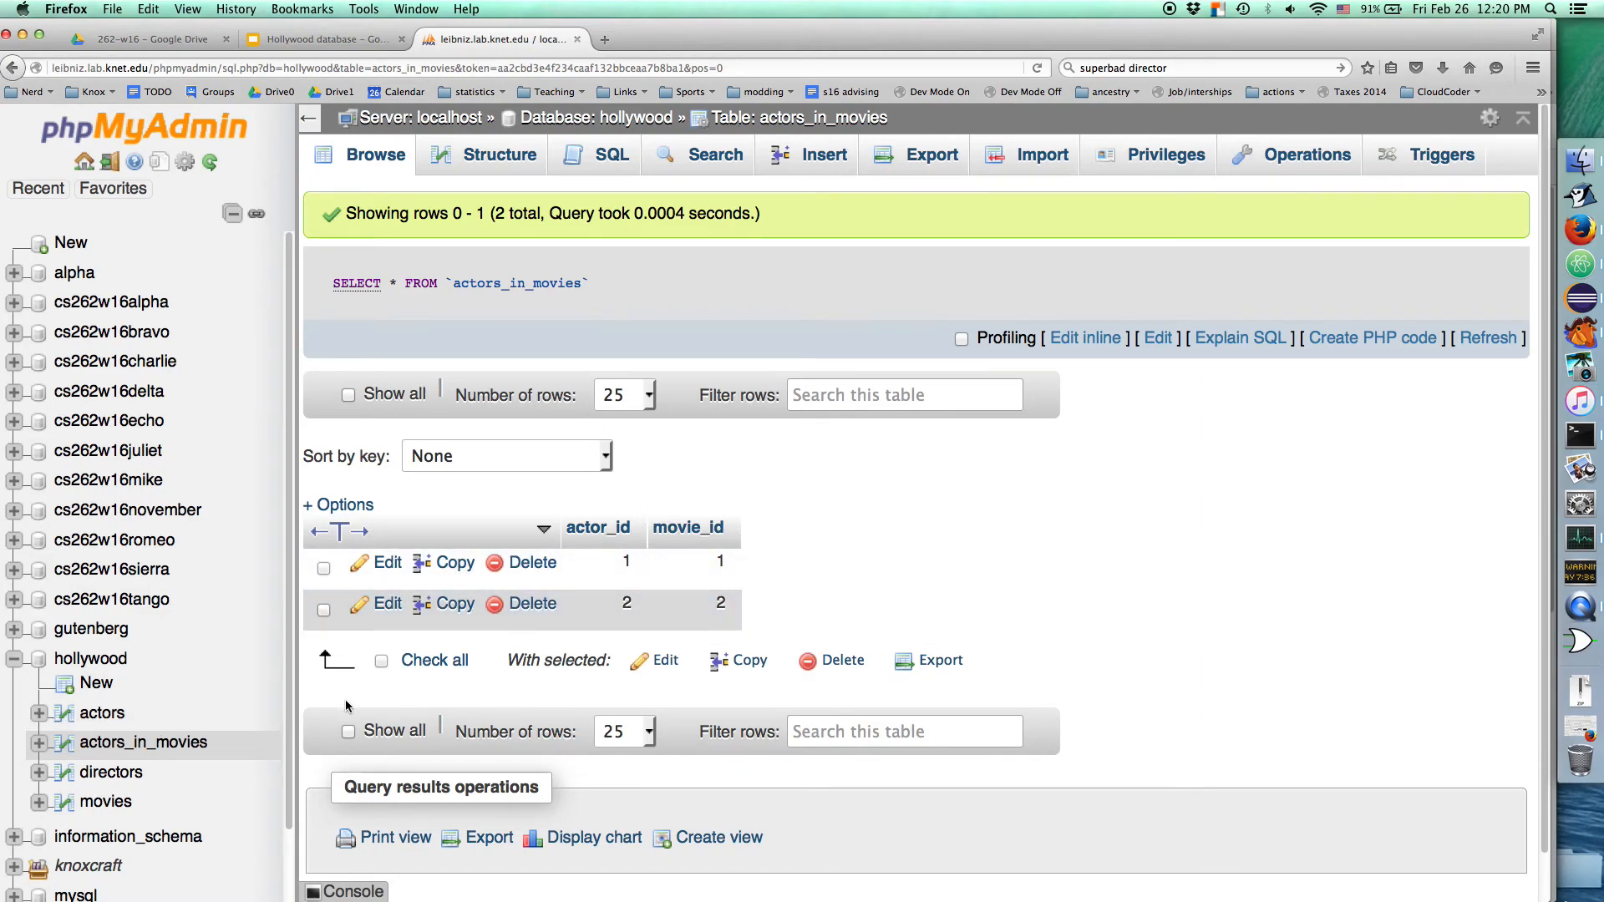
pyautogui.click(102, 712)
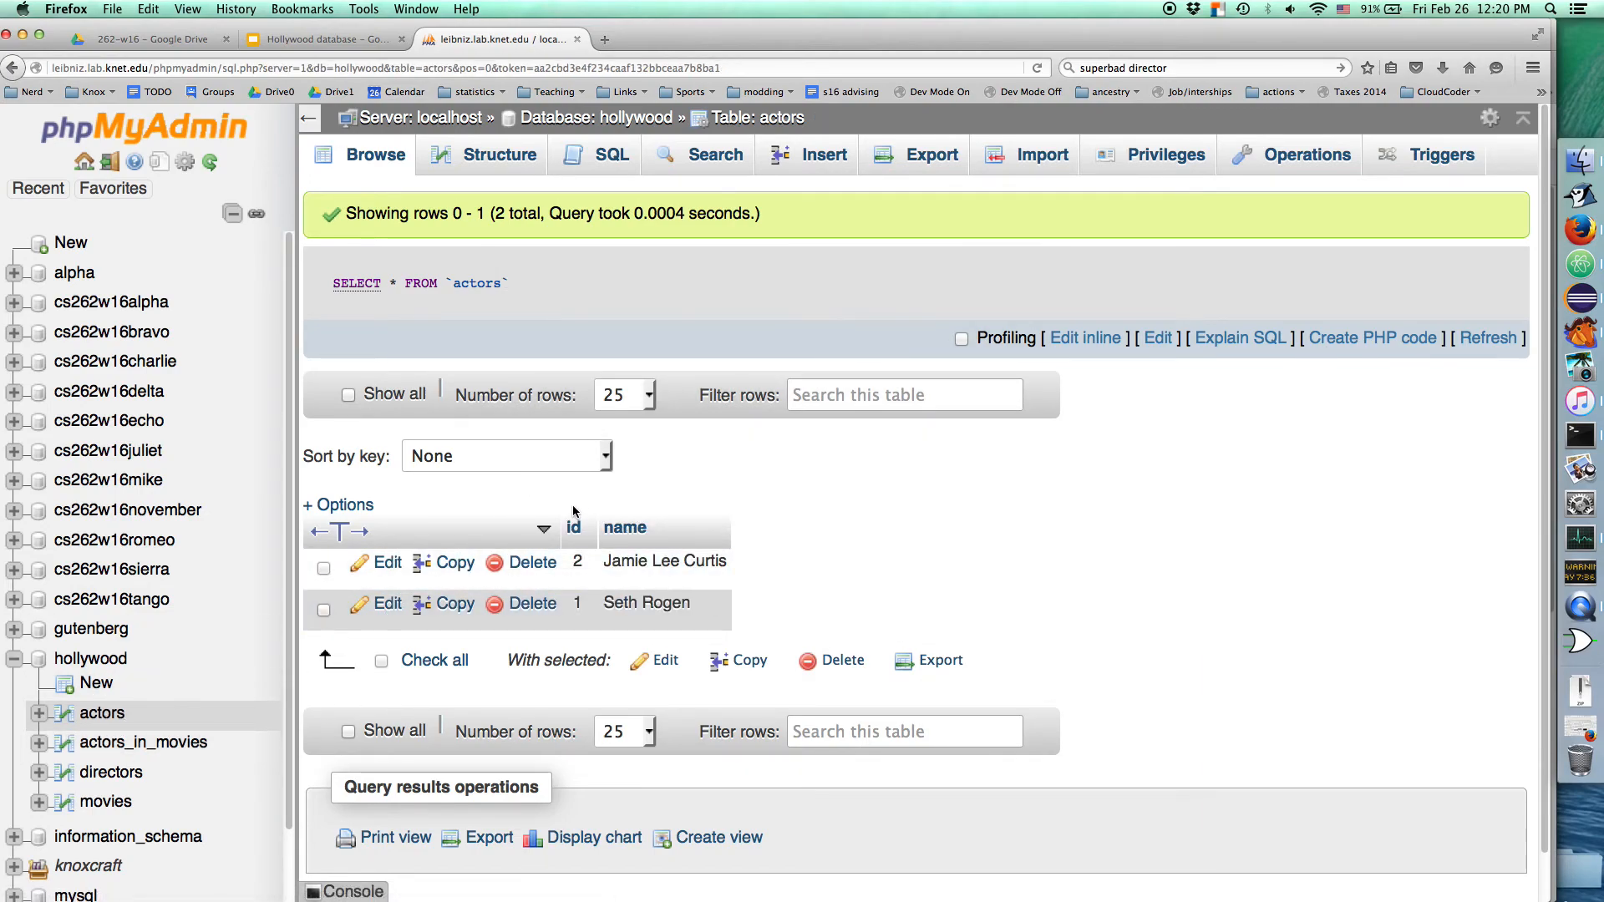
pyautogui.click(105, 802)
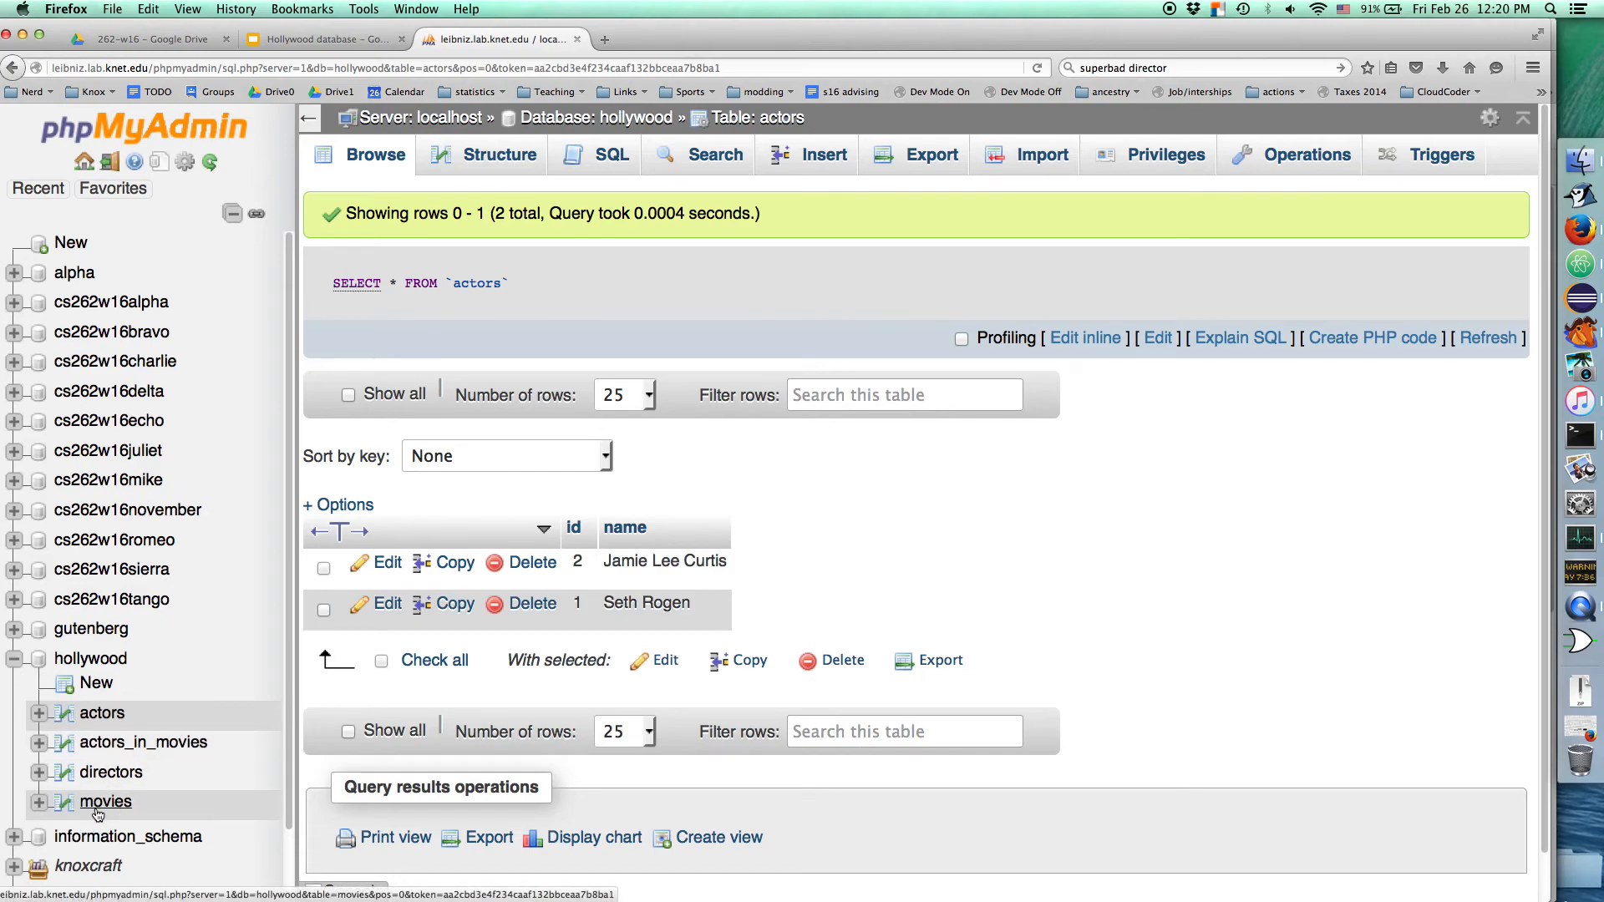